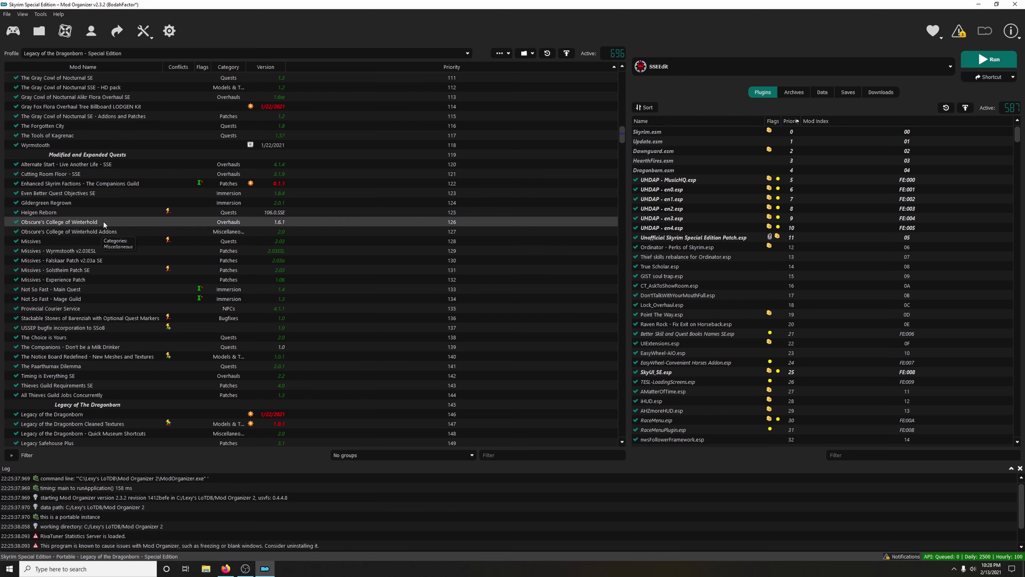
Move OCW_ToK_FEPatch.esp to the optional ESPs of the Obscure's College of Winterhold mod
double_click(54, 224)
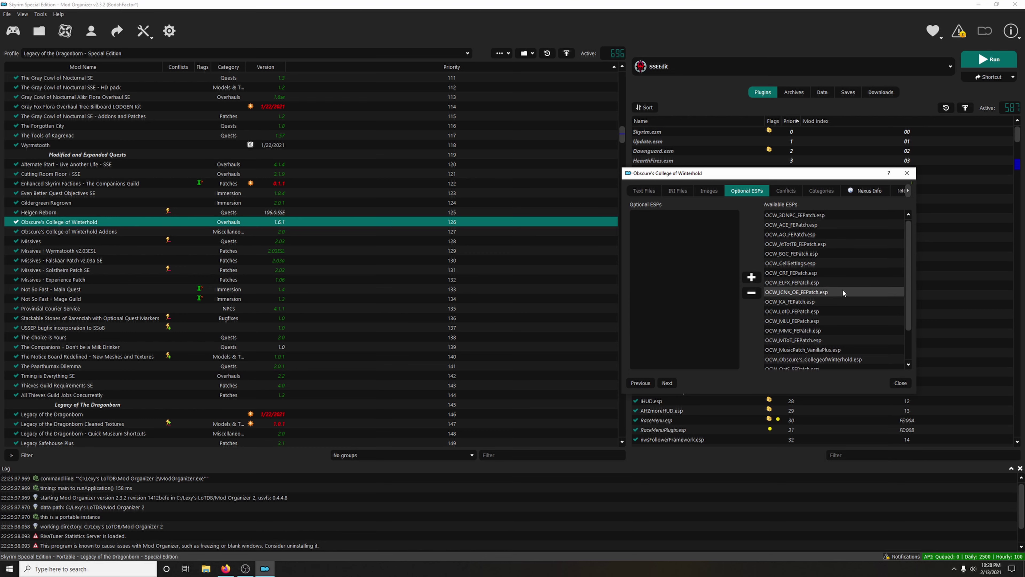
scroll(816, 320, "down", 2)
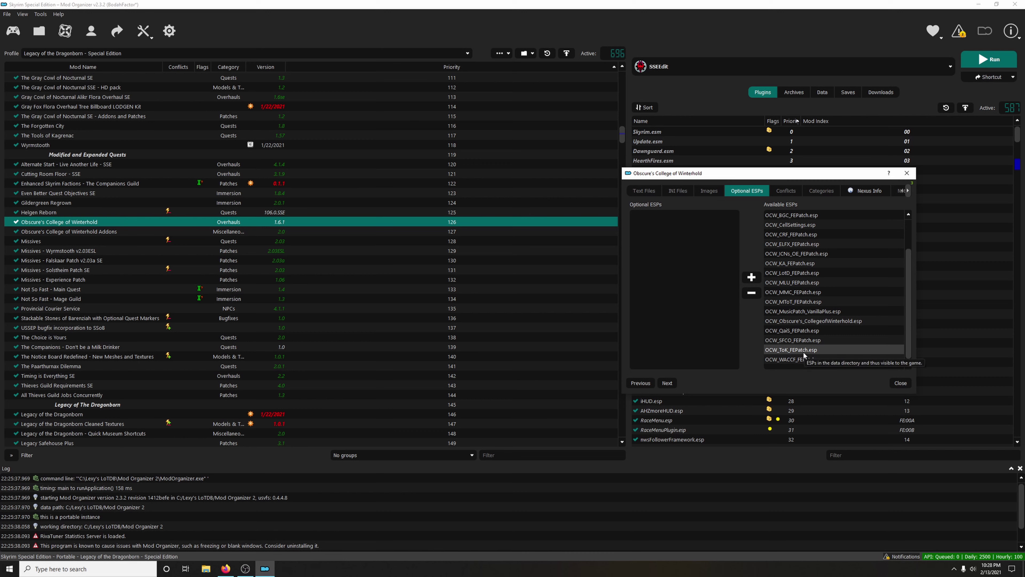
left_click(791, 350)
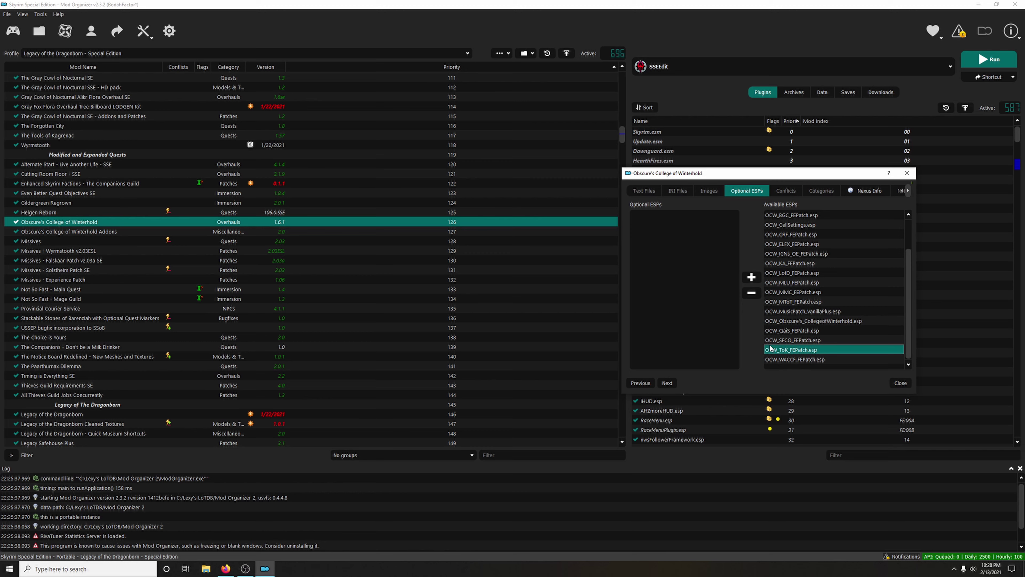
left_click(750, 296)
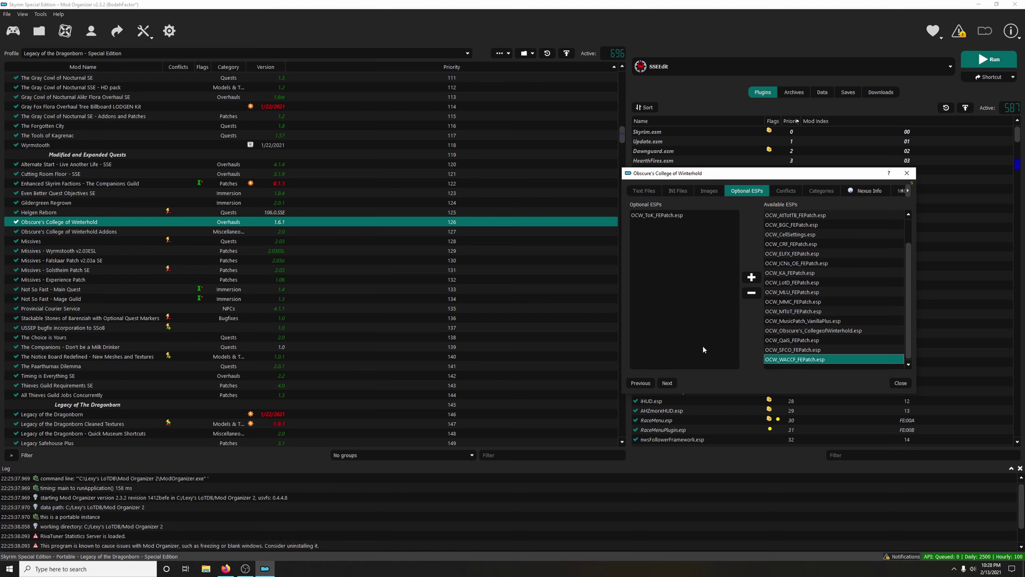
left_click(900, 383)
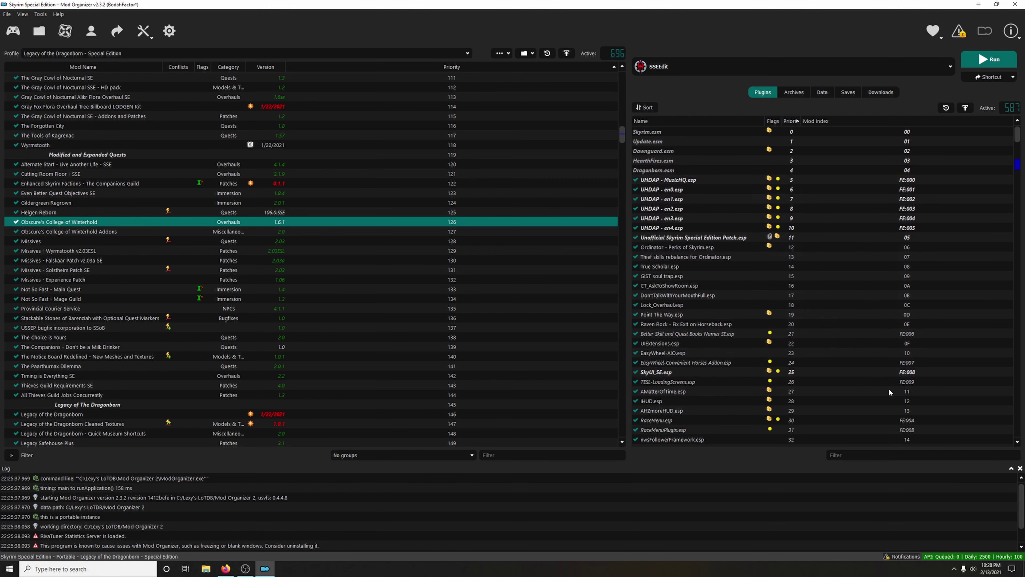
Check the mod manager notifications, and cut the SSEEdit Cache folder out of the Overwrite folder
mouse_move(658, 312)
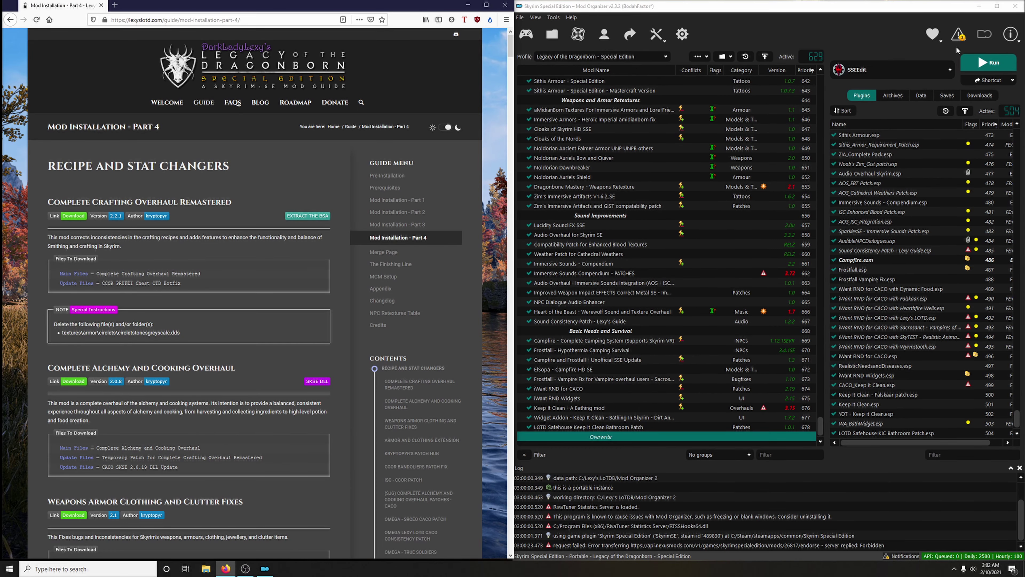
left_click(959, 35)
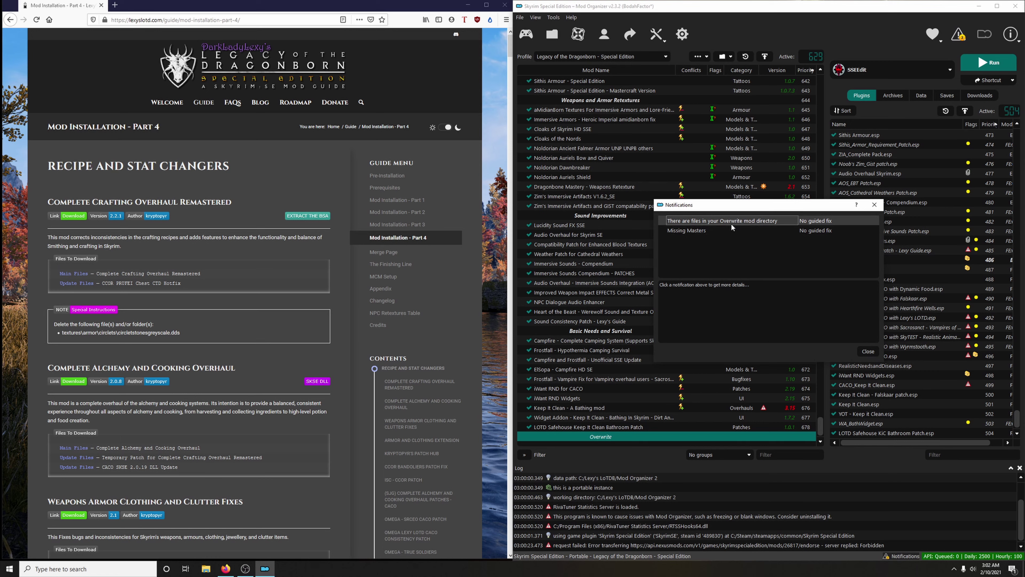
left_click(875, 204)
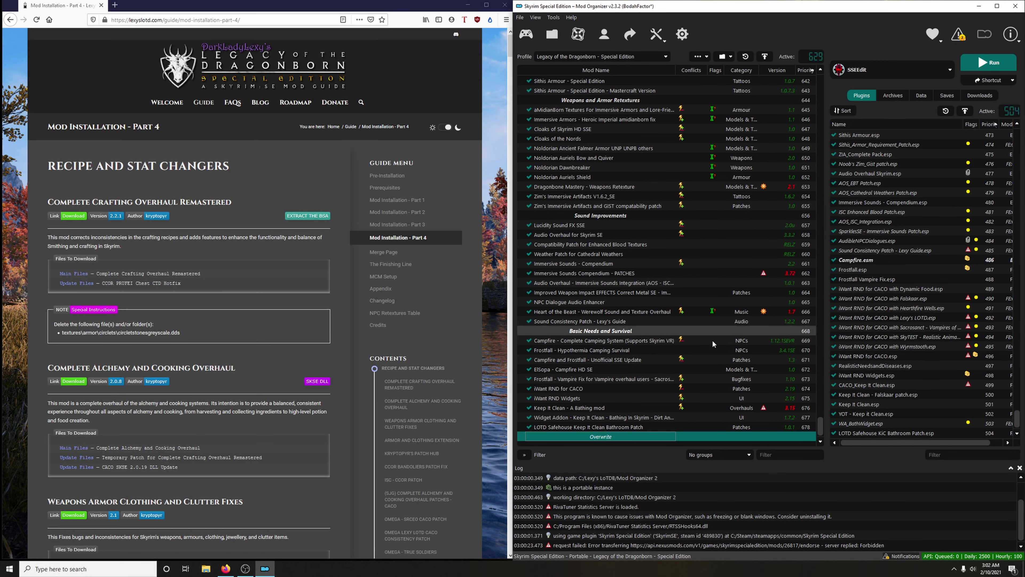
right_click(608, 437)
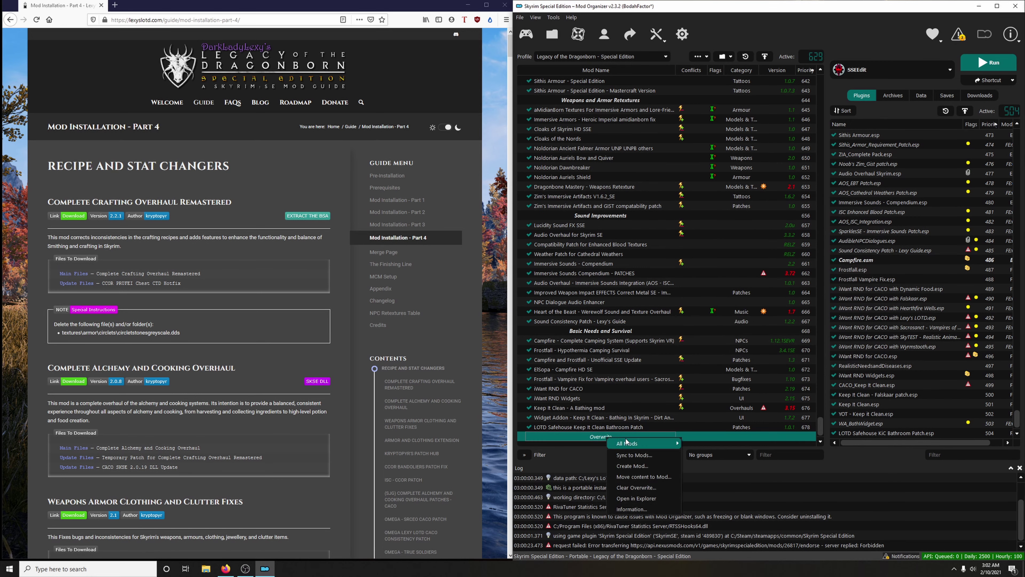
left_click(633, 499)
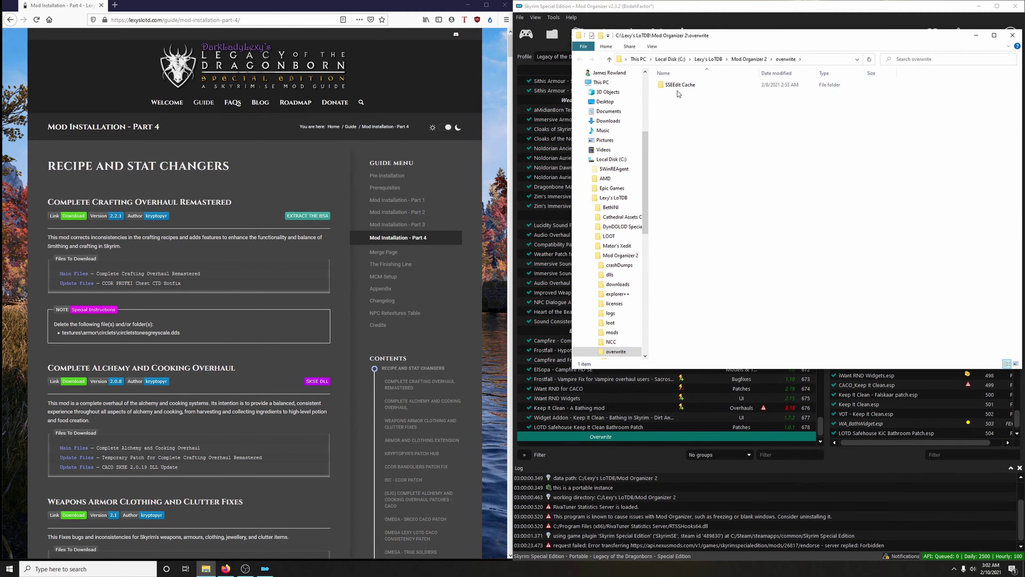
left_click(682, 88)
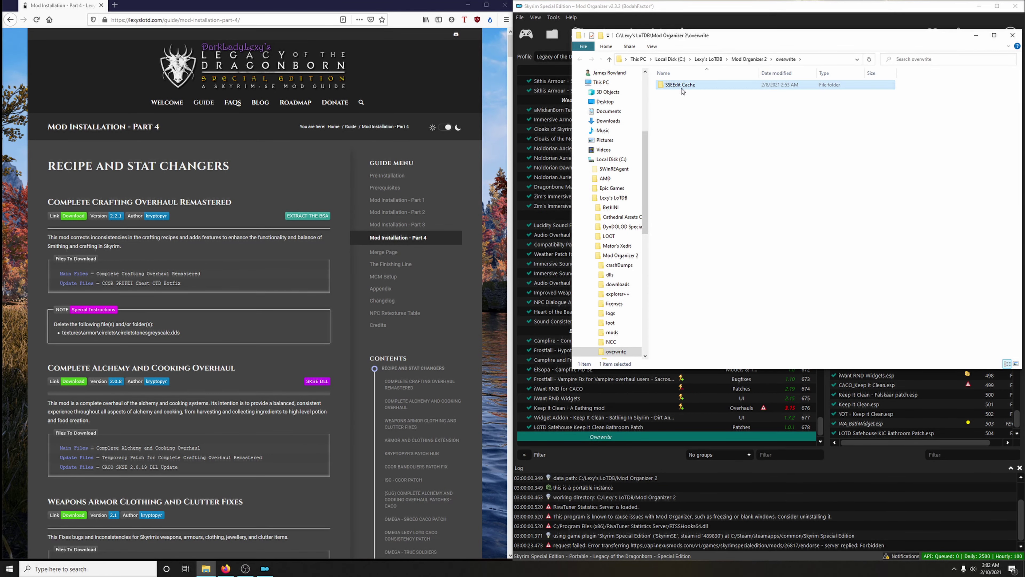
right_click(682, 84)
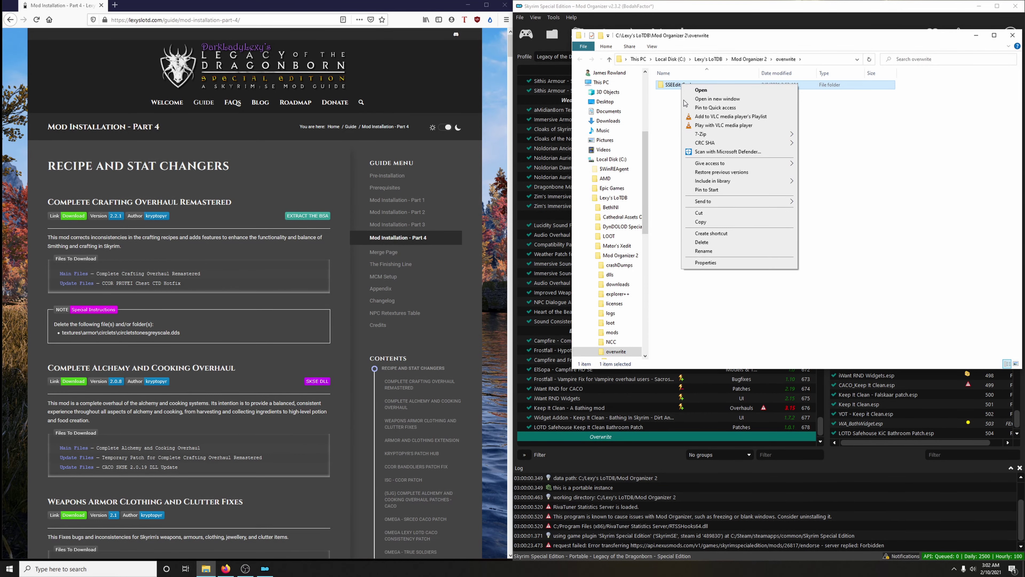
left_click(710, 216)
left_click(1013, 35)
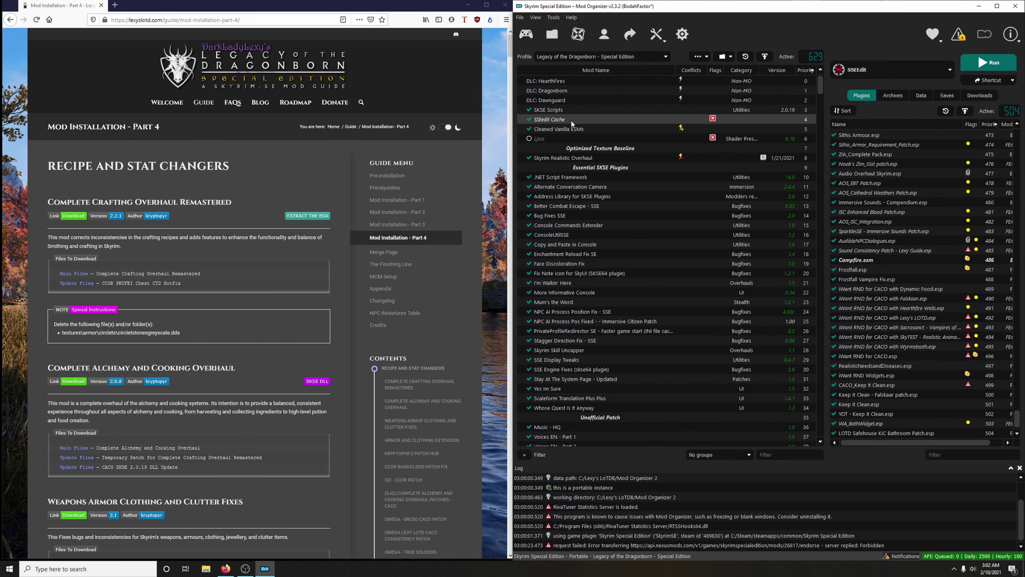
Paste the cut SSEEdit Cache folder into the SSEedit Cache mod's folder
left_click(555, 120)
right_click(555, 120)
left_click(583, 254)
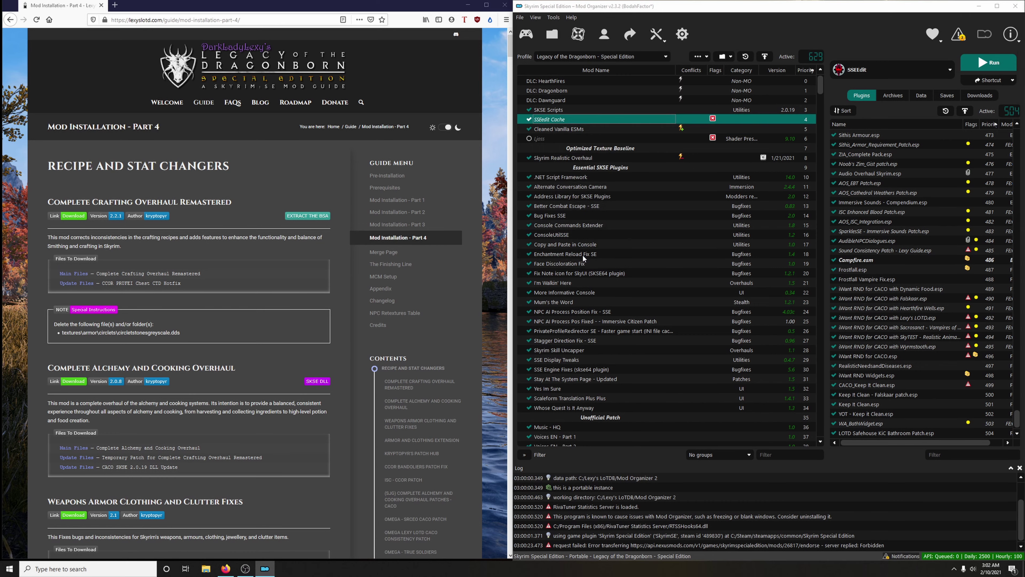
right_click(737, 282)
left_click(775, 336)
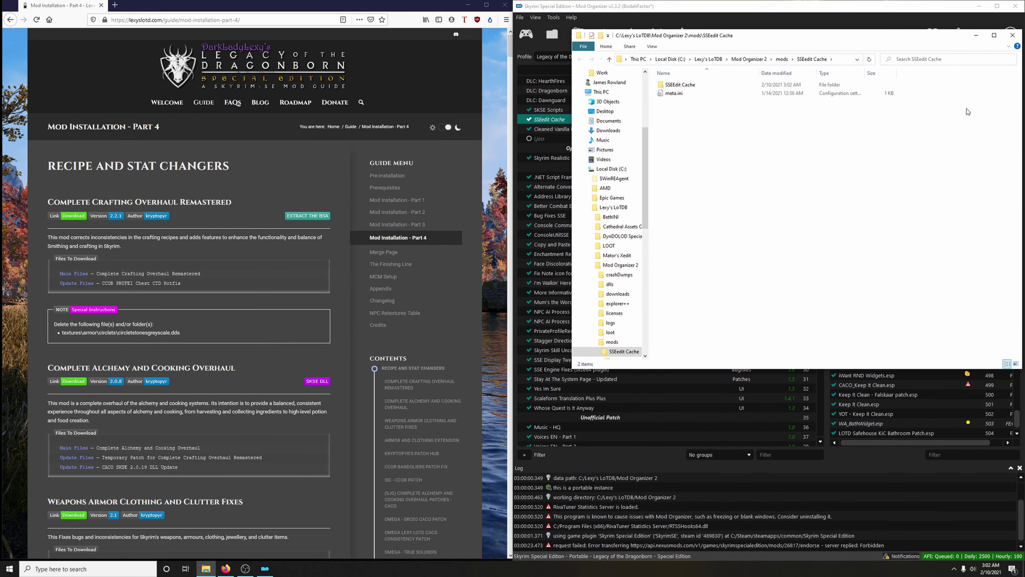
left_click(1012, 36)
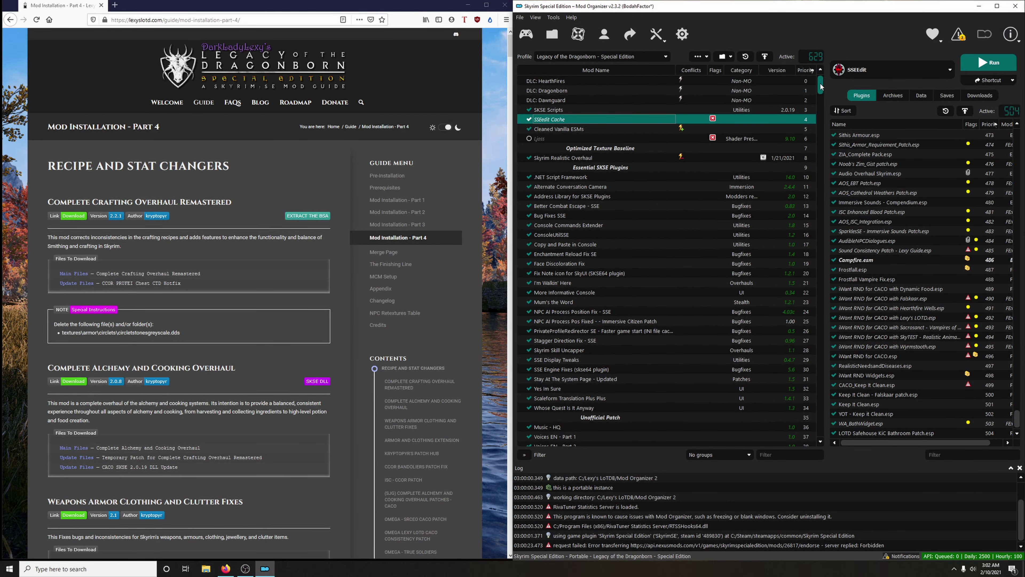
Create a separator named "Recipe and Stat Changers" at the end of the mod list, copying the name from the guide heading
left_click_drag(821, 341, 821, 432)
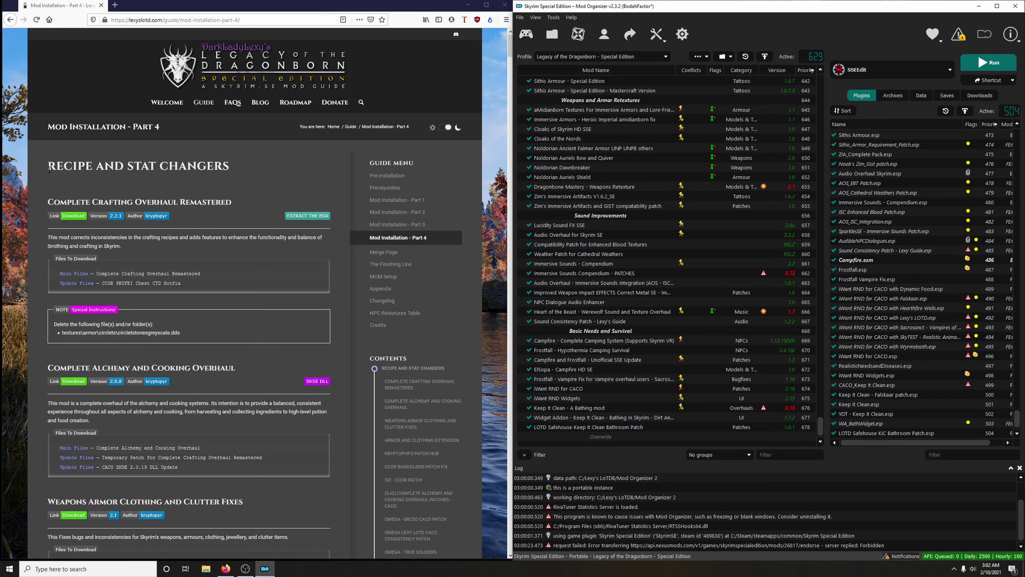
left_click_drag(49, 171, 228, 166)
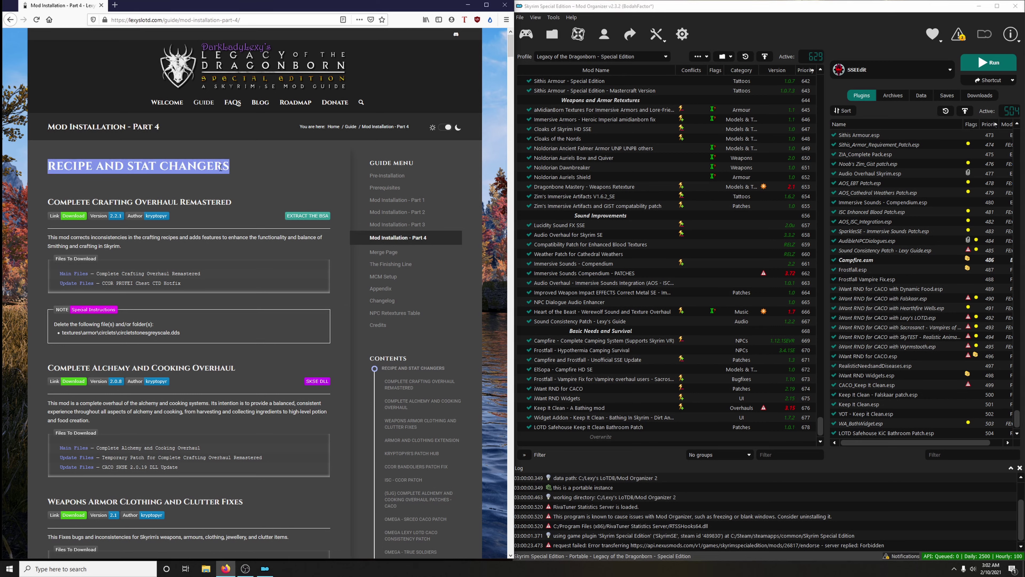
right_click(220, 168)
left_click(235, 171)
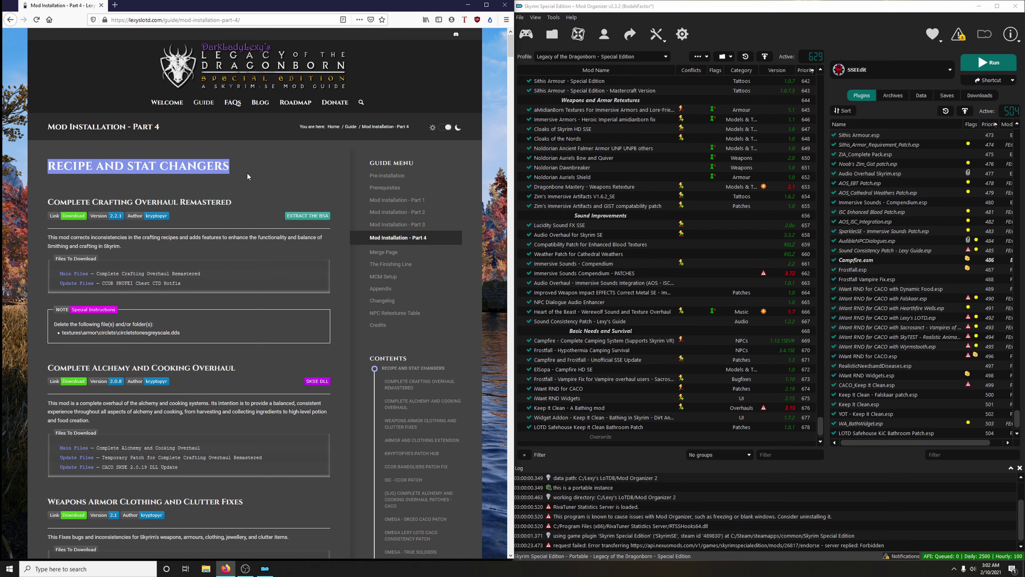
left_click(702, 57)
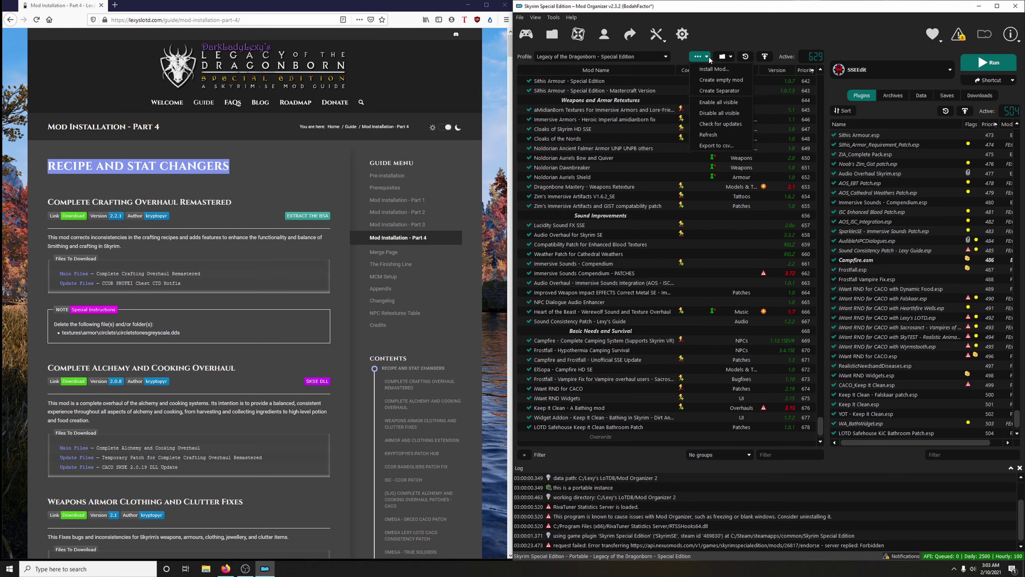
left_click(717, 90)
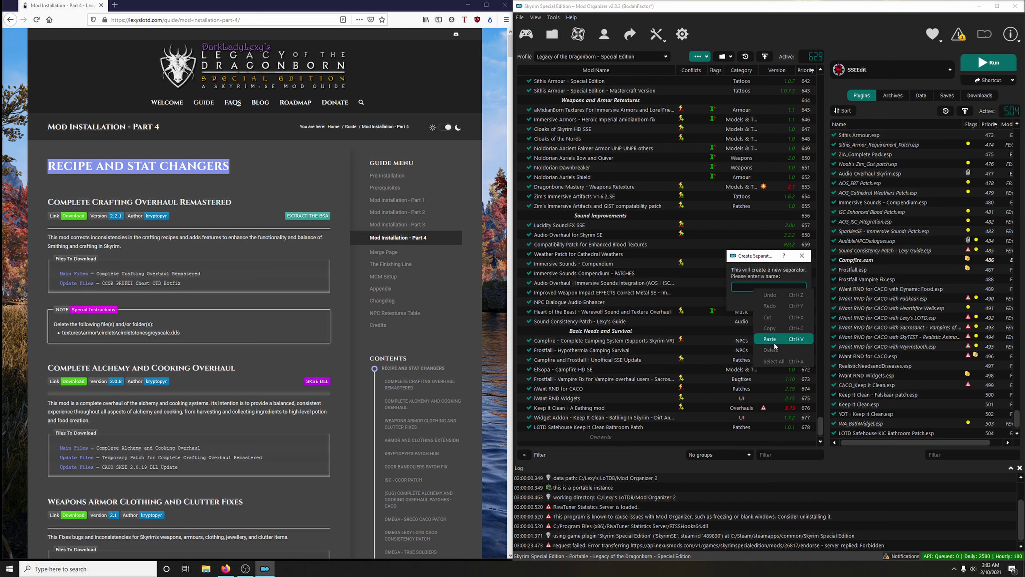
left_click(772, 300)
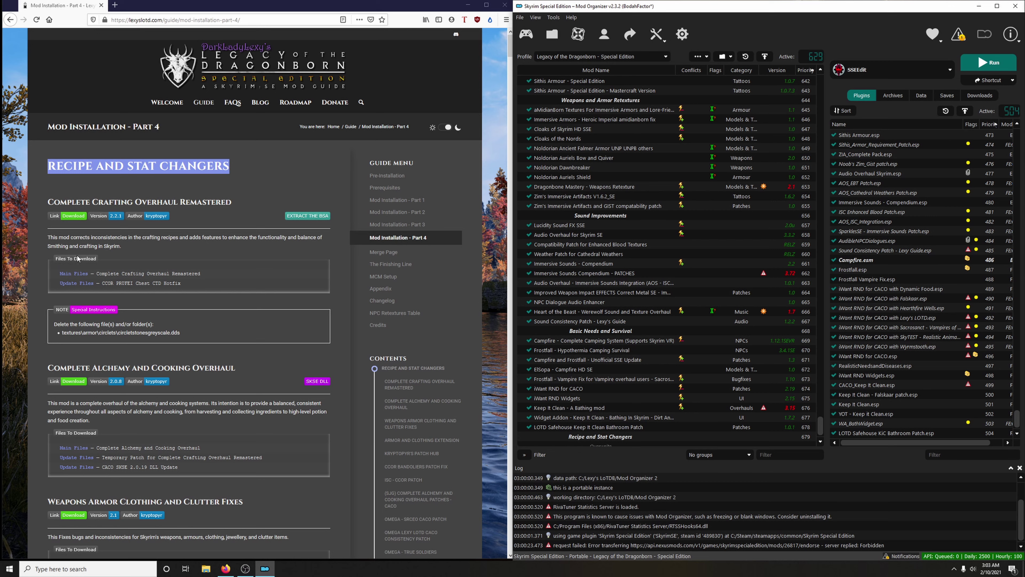
Download the Complete Crafting Overhaul Remastered main file to the mod manager from the guide's linked Nexus page
left_click(79, 217)
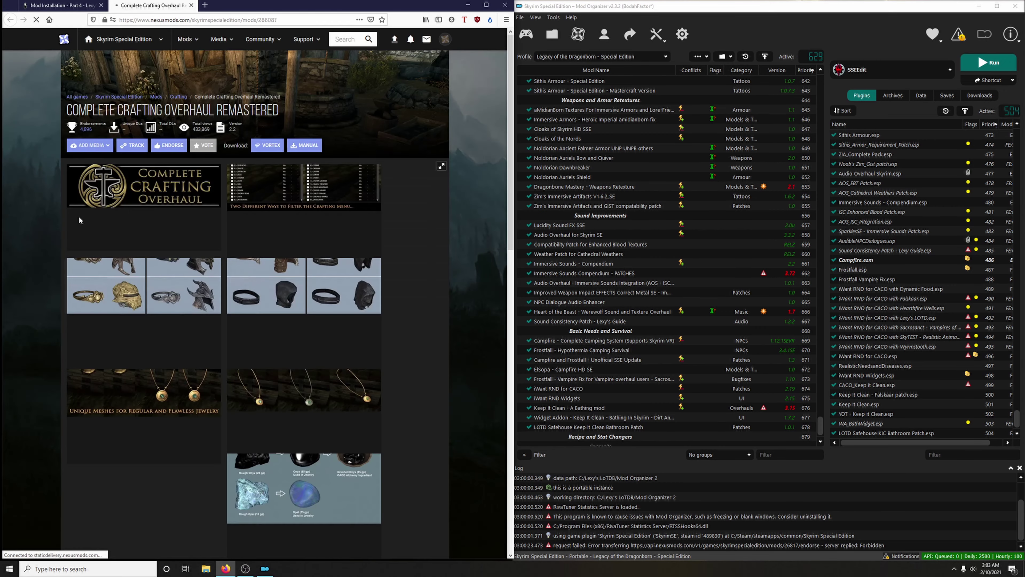
scroll(299, 294, "down", 3)
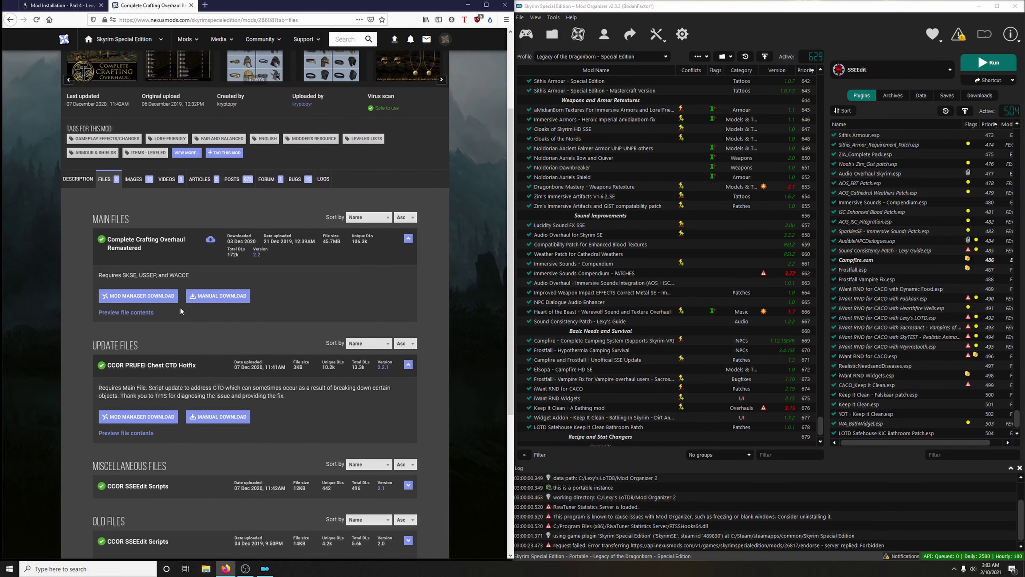
left_click(137, 299)
left_click(97, 218)
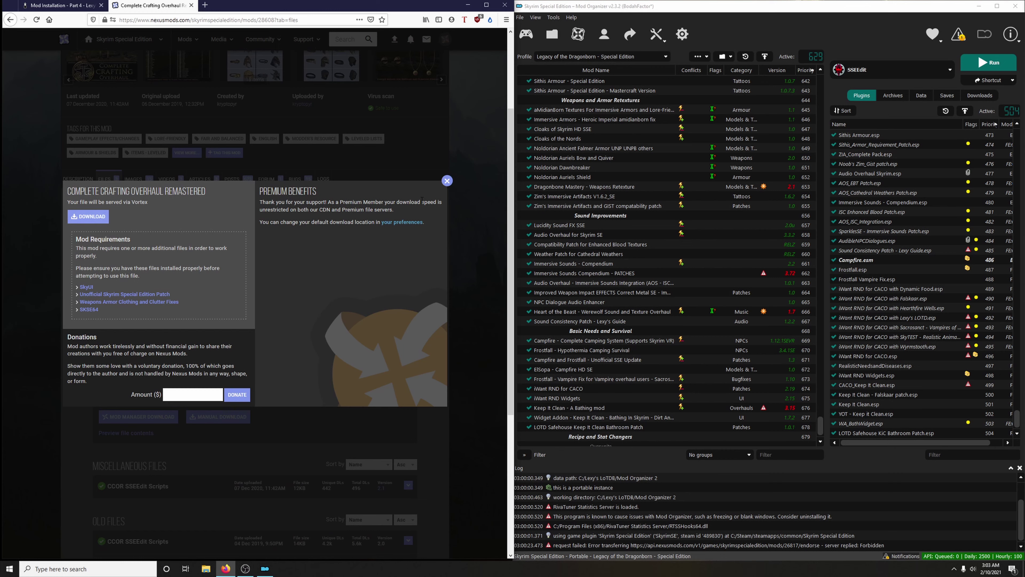
left_click(447, 181)
Download the CCOR PRUFEI Chest CTD Hotfix update file to the mod manager and close the Nexus page
scroll(339, 295, "down", 3)
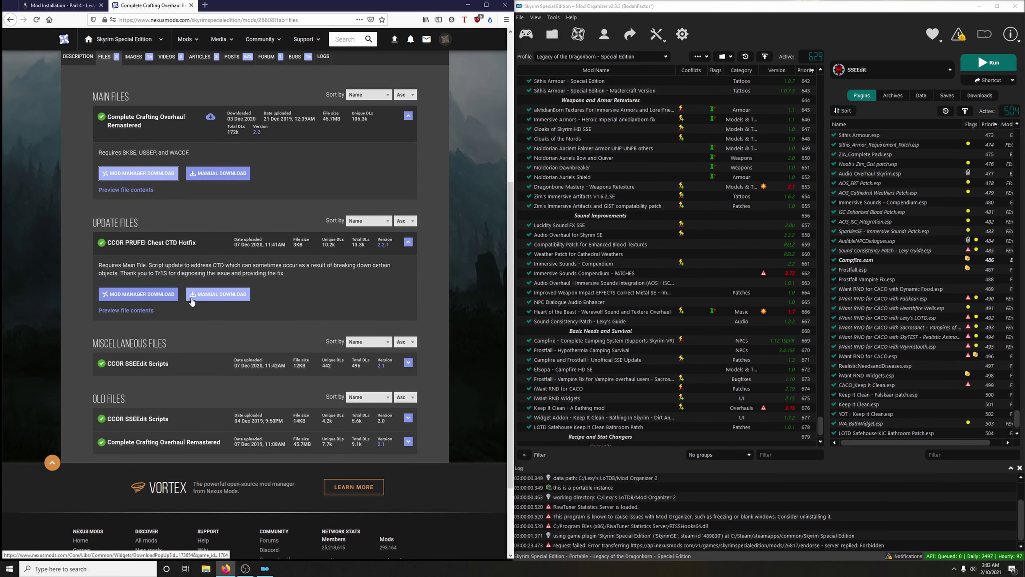
left_click(140, 298)
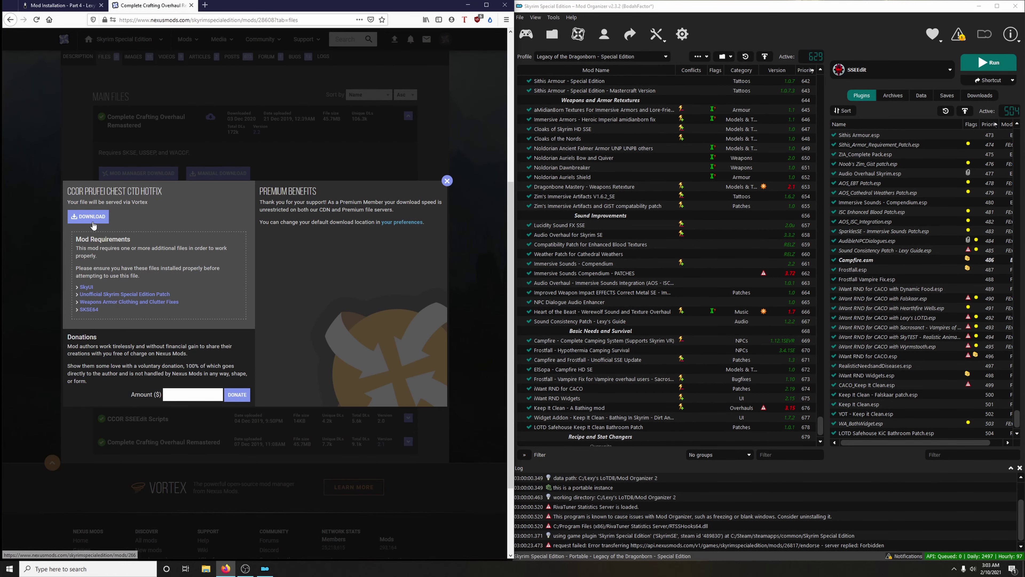
left_click(88, 216)
left_click(448, 180)
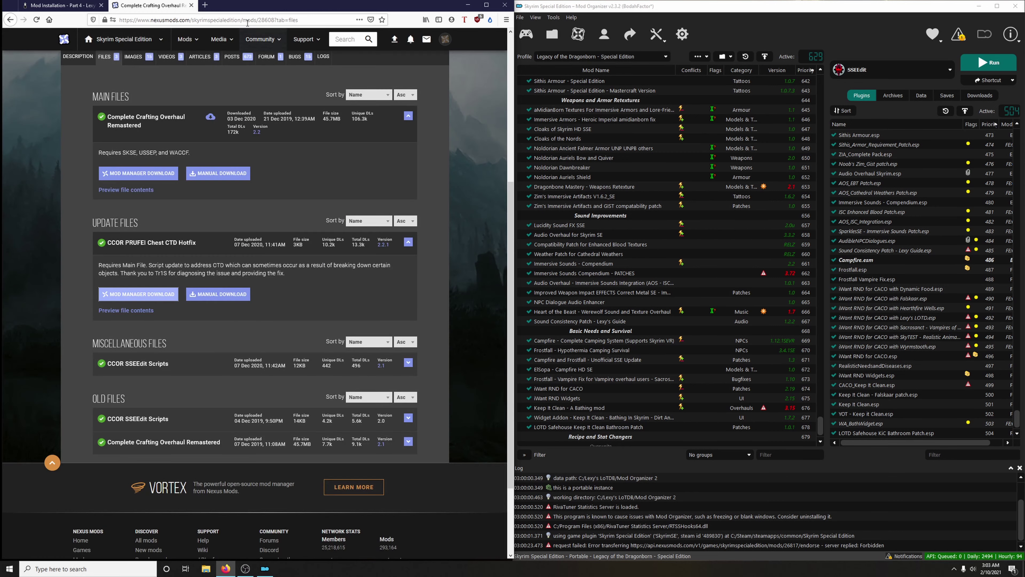
left_click(192, 5)
Install the downloaded Complete Crafting Overhaul Remastered archive and extract its BSA
left_click(980, 95)
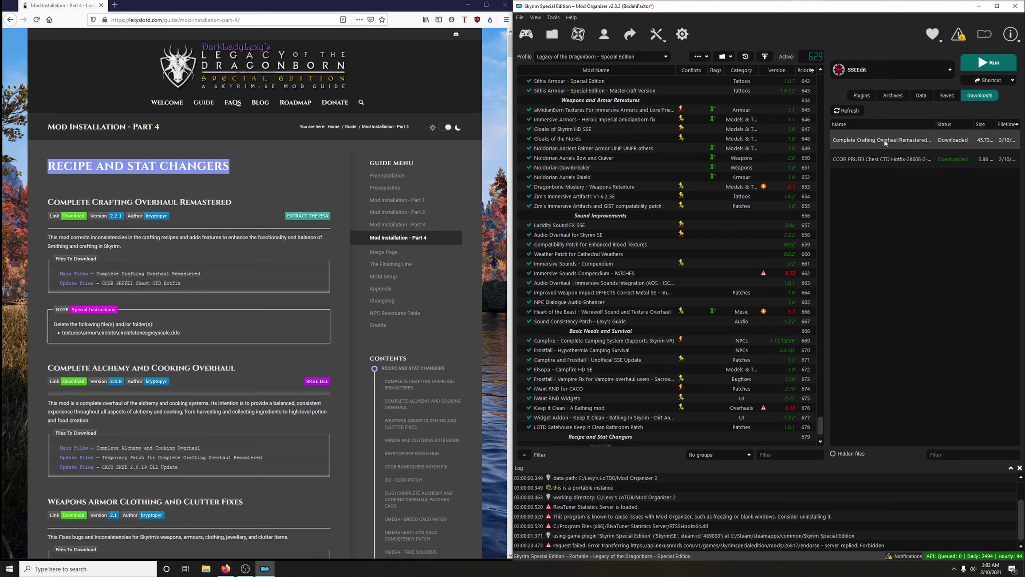
double_click(885, 140)
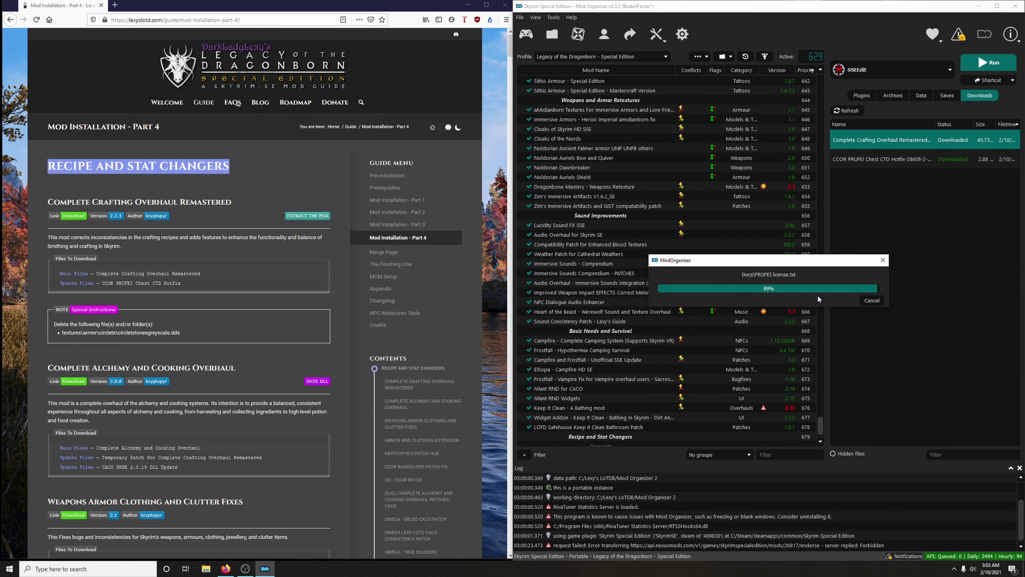
left_click(820, 295)
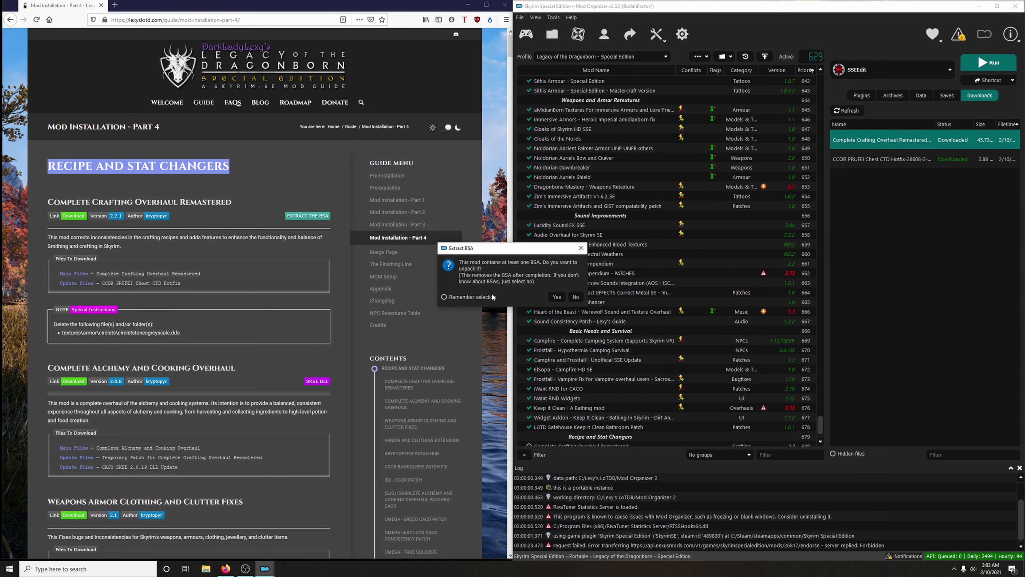
left_click(550, 296)
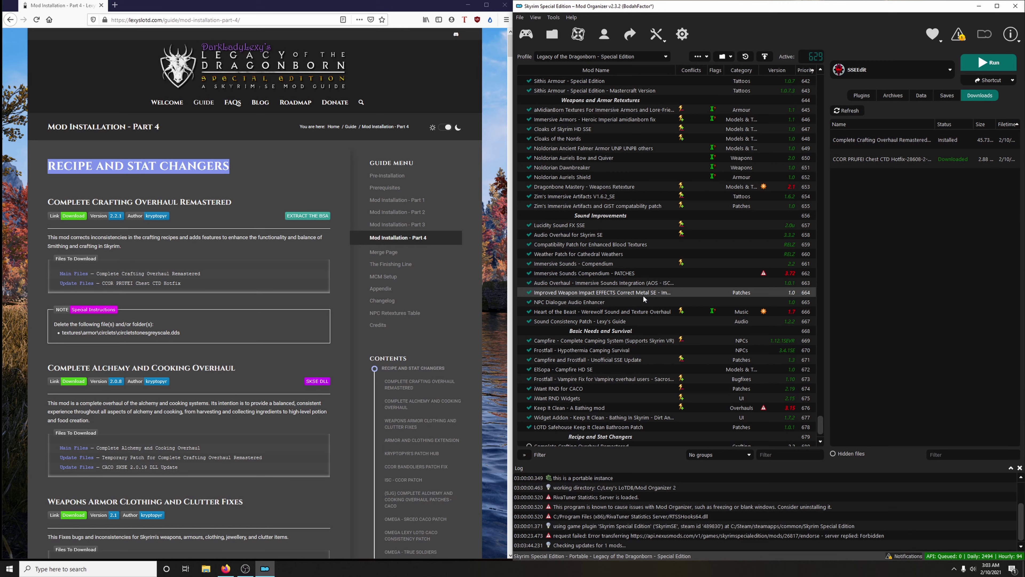
Install the CCOR PRUFEI Chest CTD Hotfix into the existing Complete Crafting Overhaul Remastered mod
double_click(867, 163)
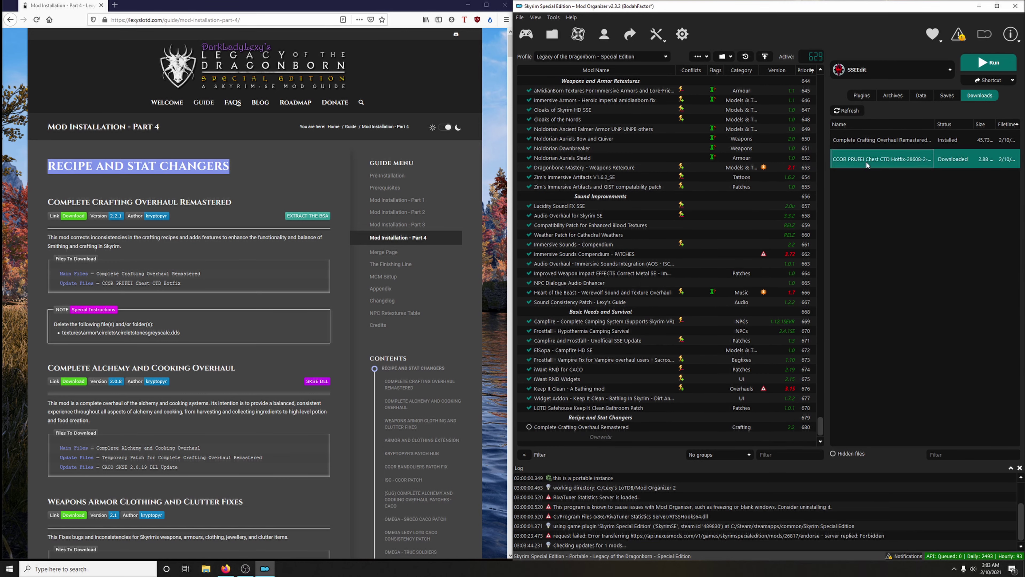
left_click_drag(780, 263, 790, 249)
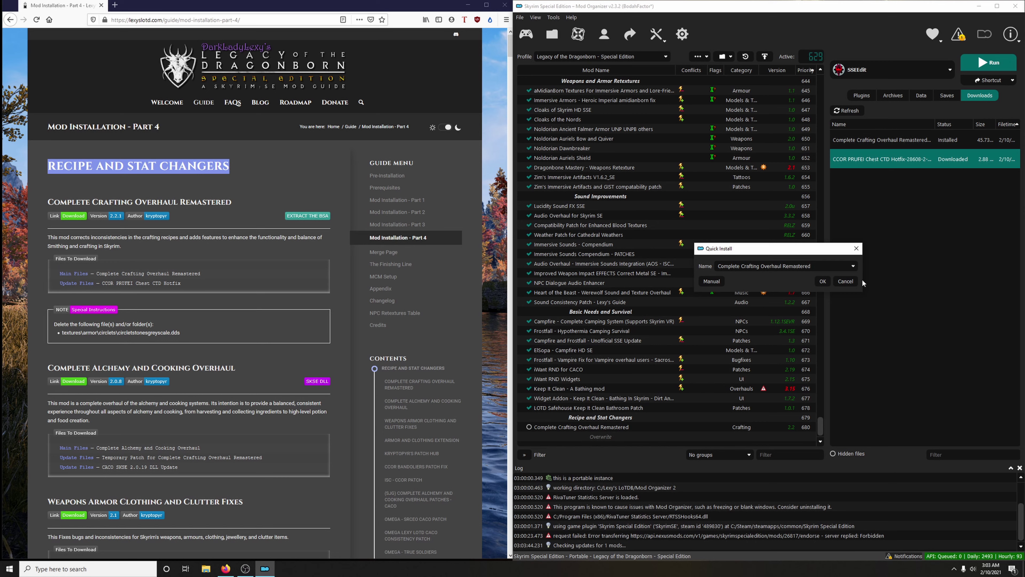
left_click(823, 282)
left_click(748, 312)
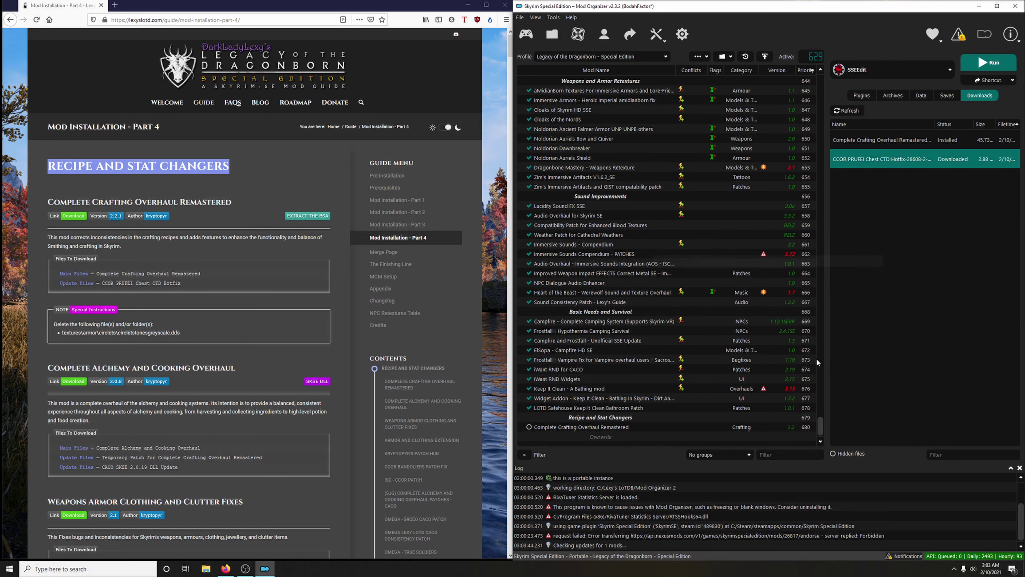
Enable the Complete Crafting Overhaul Remastered mod and endorse it
left_click(529, 427)
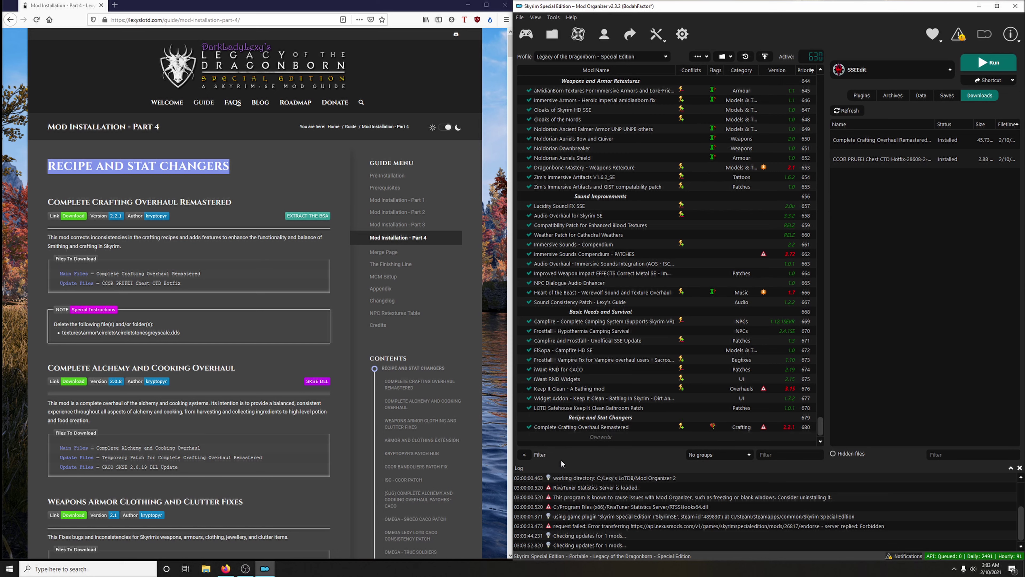
right_click(712, 428)
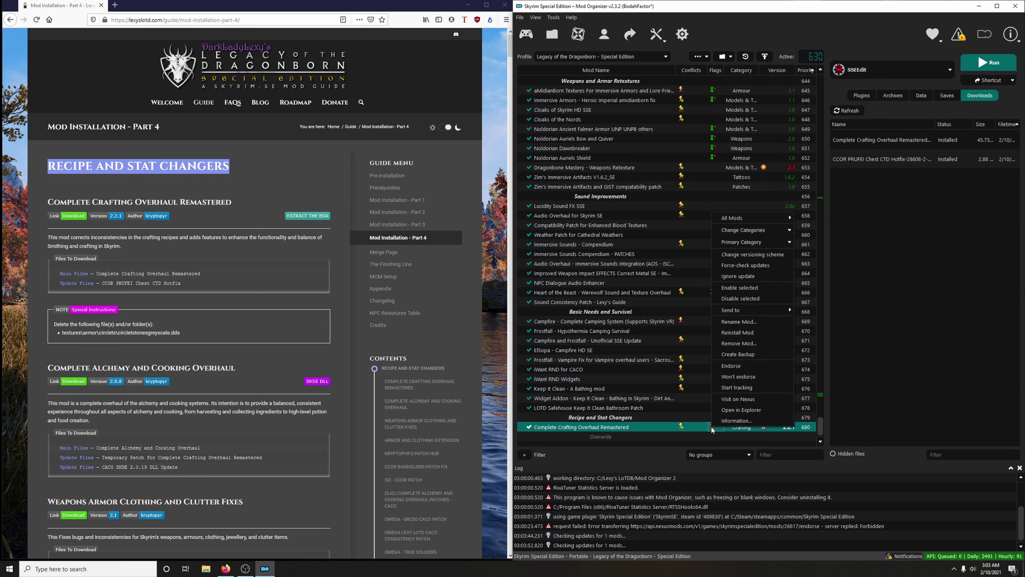
left_click(735, 379)
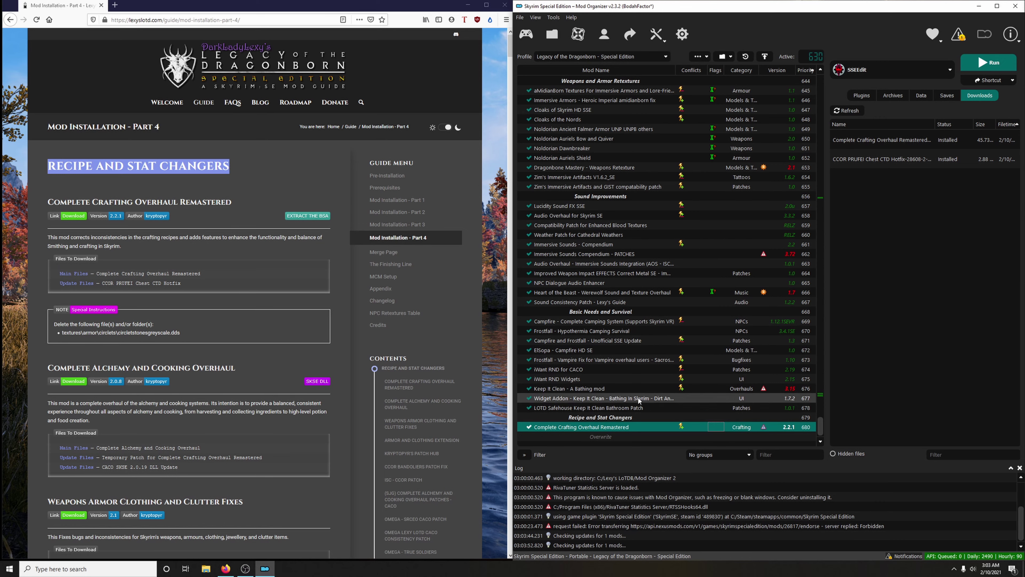
Open the Complete Crafting Overhaul Remastered mod folder in Explorer and go to textures\armor\circlets
scroll(252, 323, "down", 2)
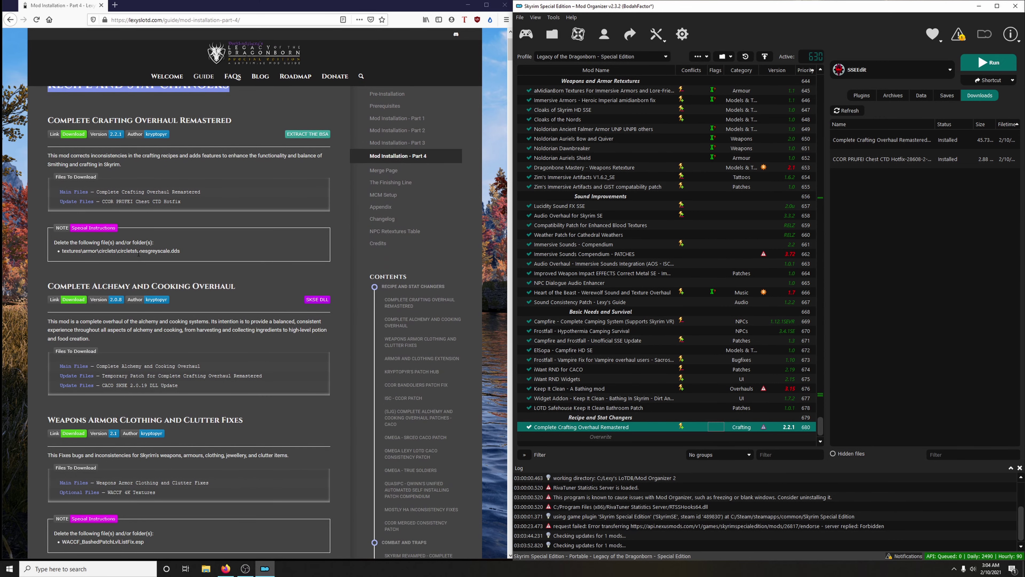
right_click(556, 428)
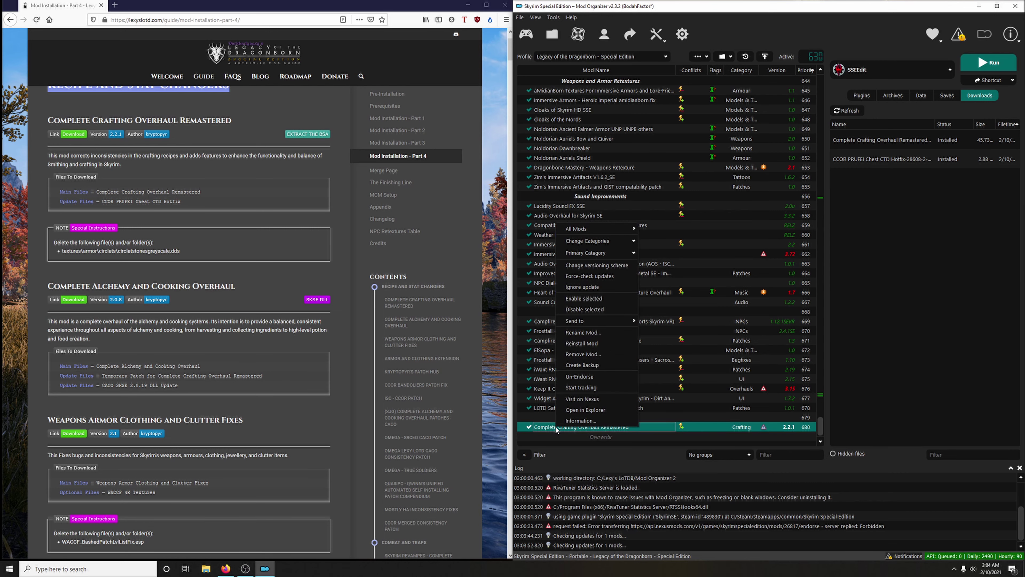
left_click(585, 411)
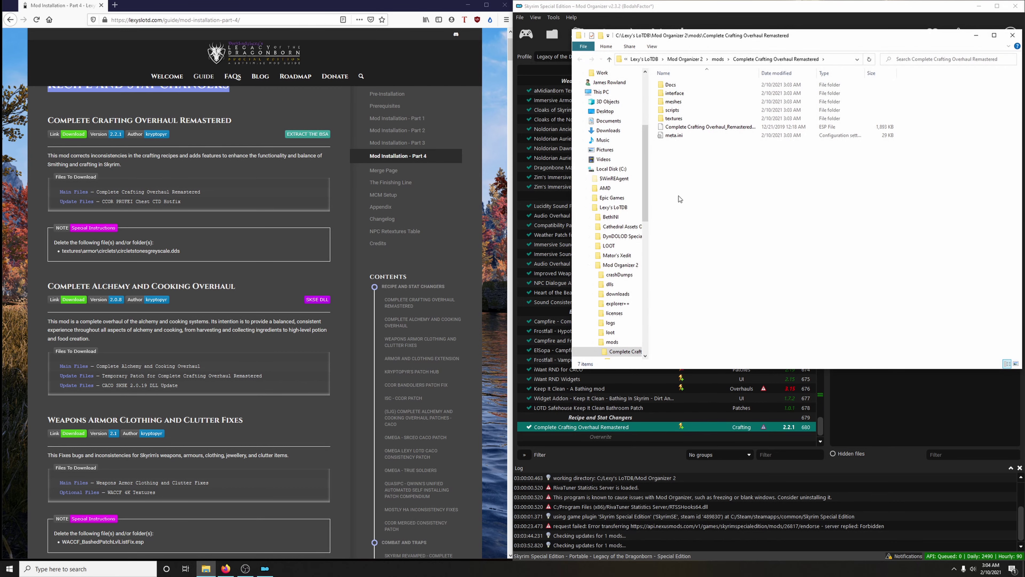
double_click(682, 118)
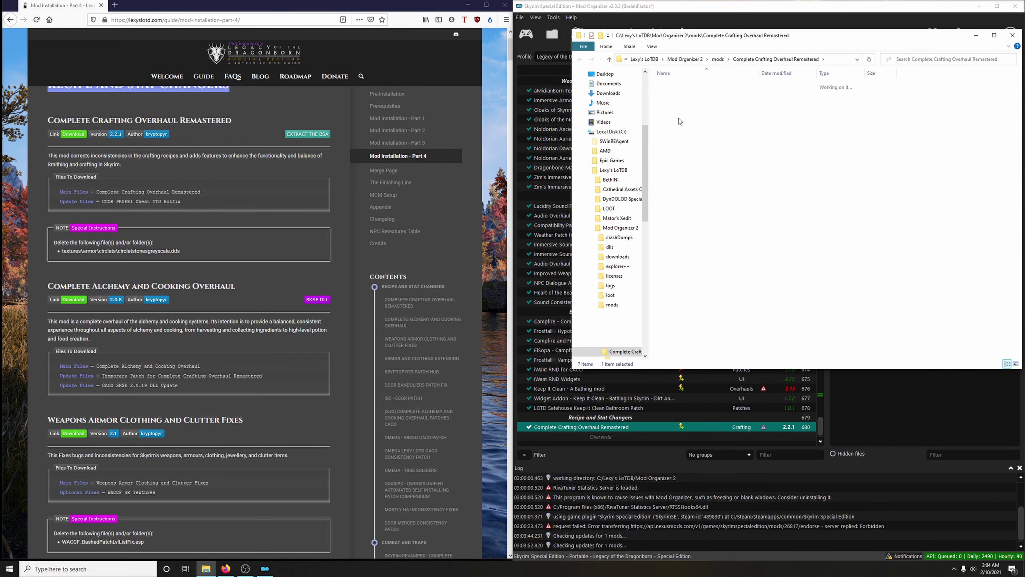
double_click(680, 85)
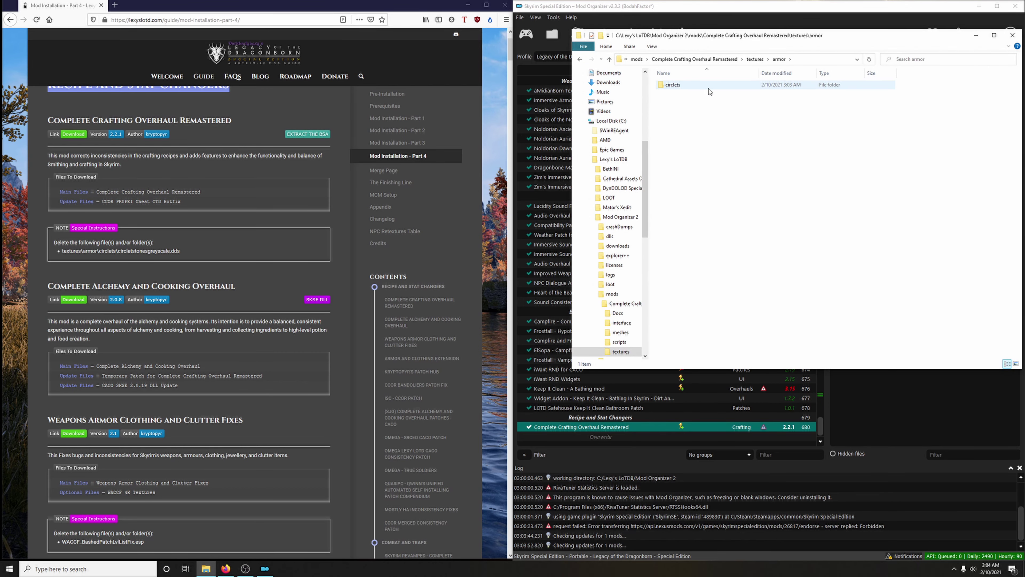
left_click(681, 88)
double_click(681, 86)
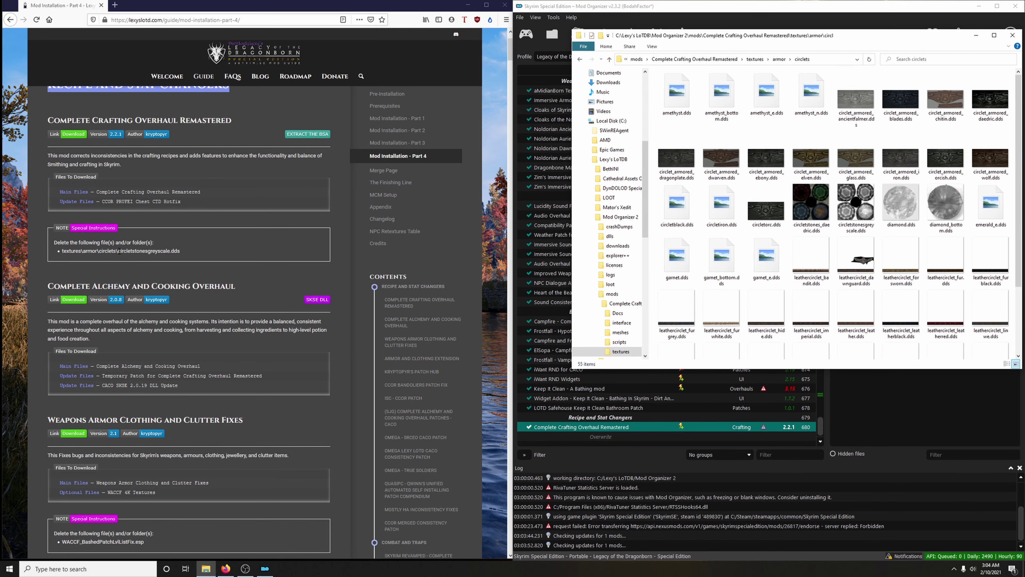
Search the circlets folder for circletstonesgreyscale.dds using the name copied from the guide, delete the file and close the folder window
left_click_drag(118, 250, 180, 251)
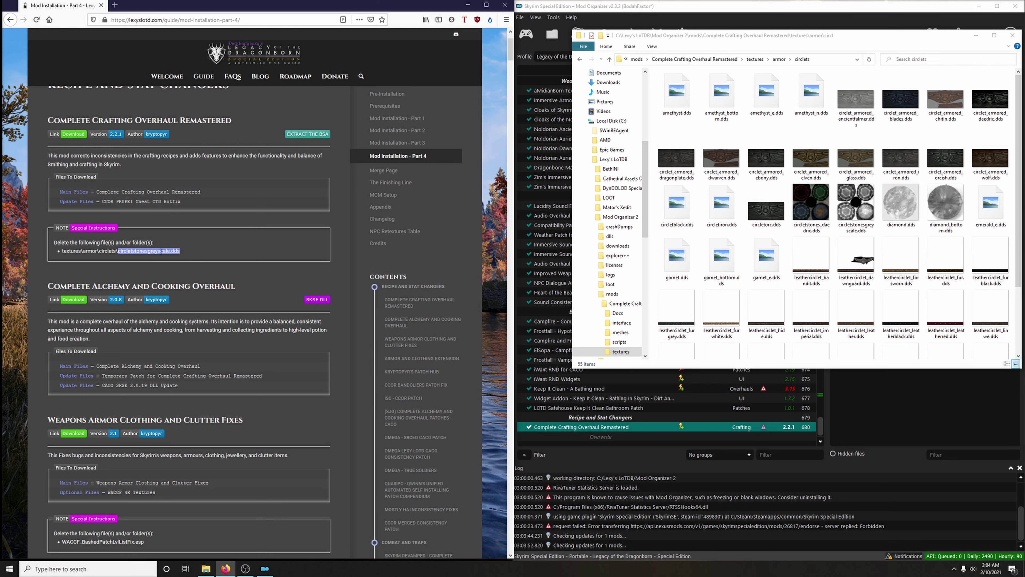
right_click(161, 252)
left_click(178, 313)
left_click(916, 60)
right_click(914, 60)
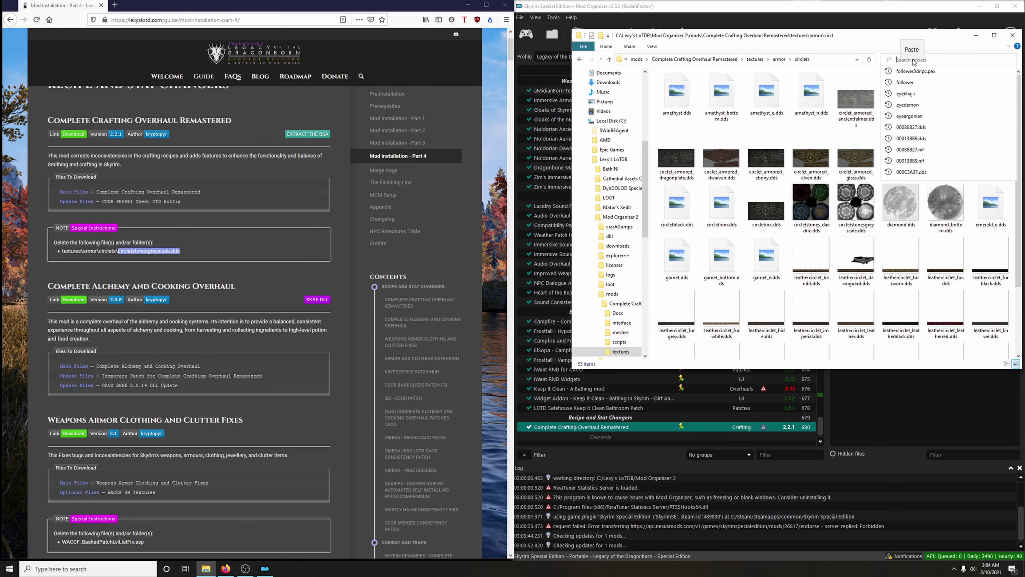
left_click(904, 51)
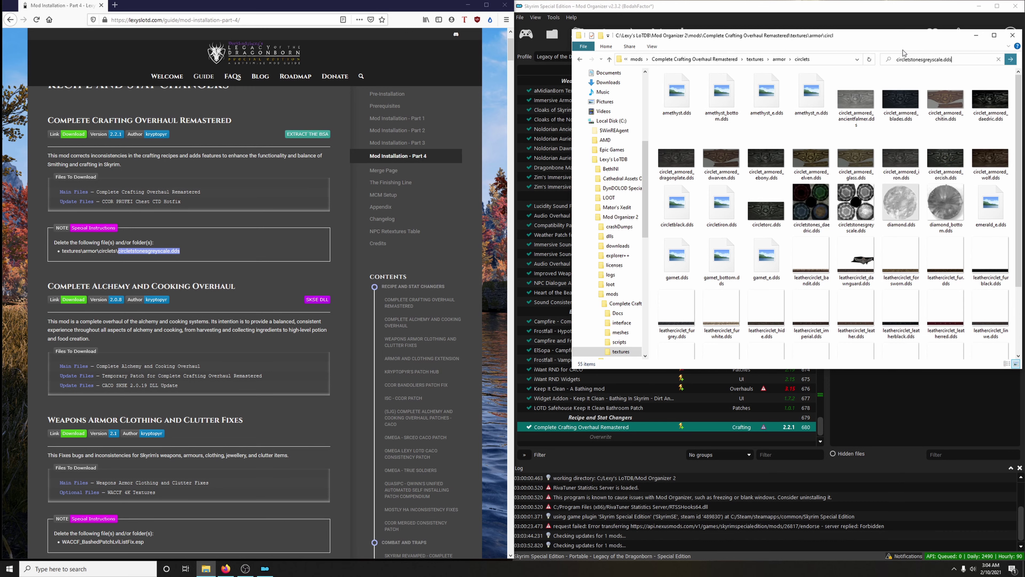
key("Return")
left_click(683, 97)
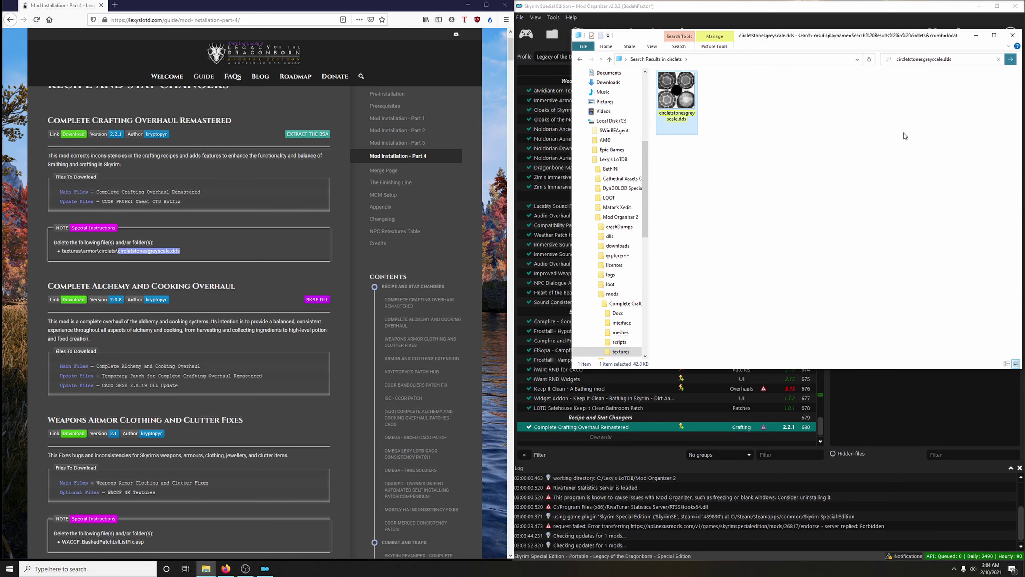
key("Delete")
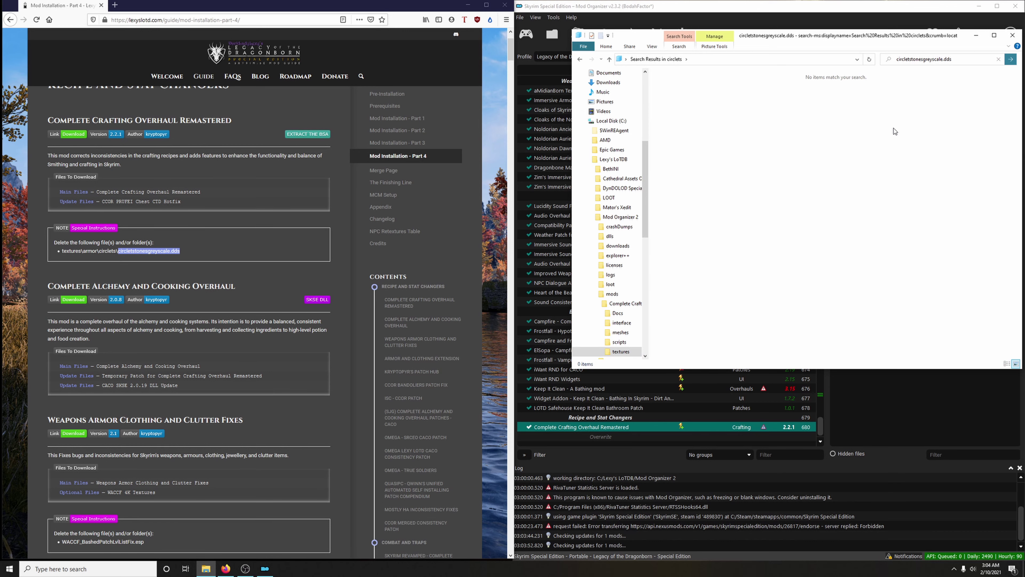
left_click(1013, 35)
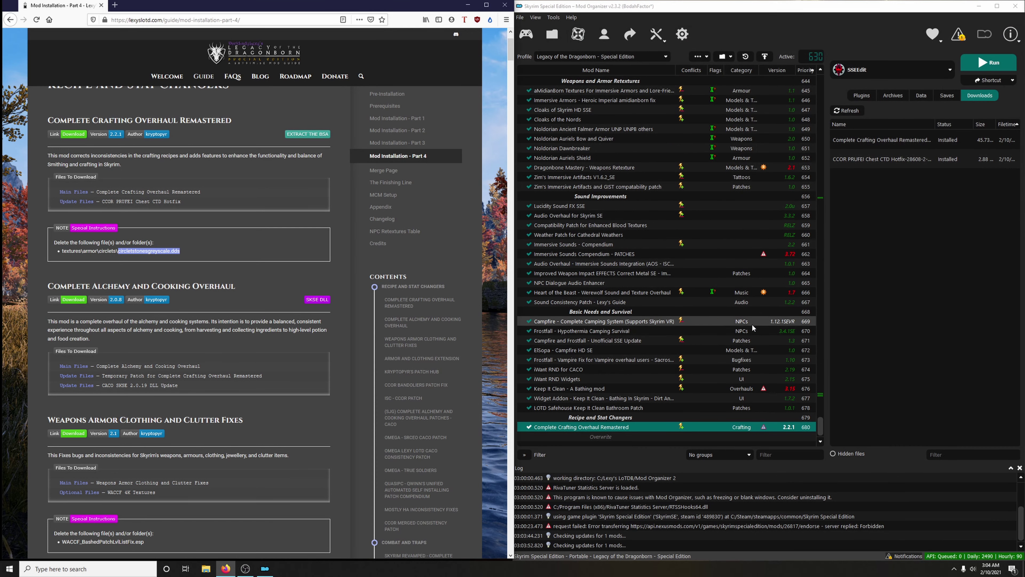
Download the Complete Alchemy and Cooking Overhaul main file to the mod manager from the guide's linked Nexus page
left_click(254, 250)
scroll(266, 248, "down", 2)
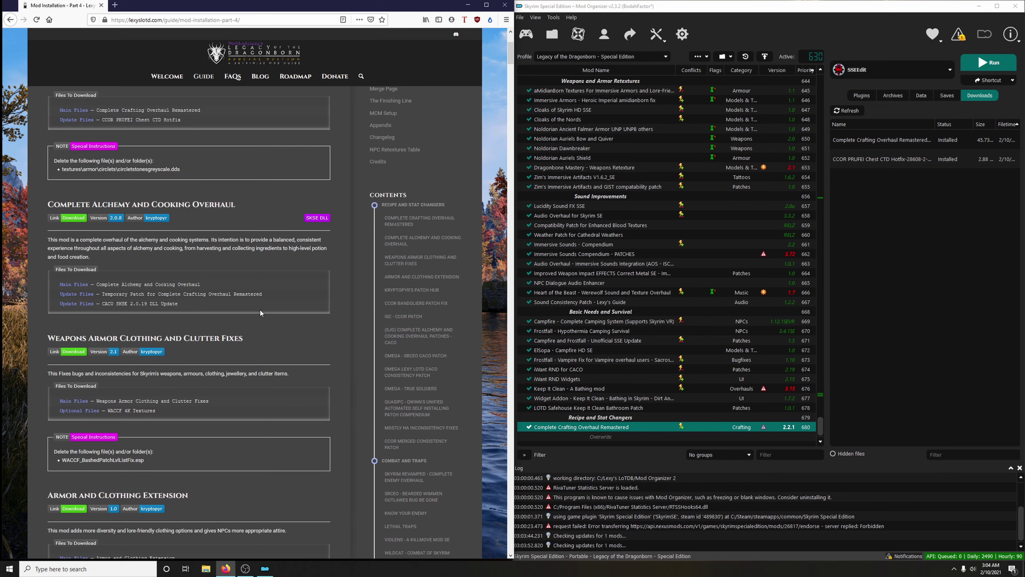
scroll(259, 309, "down", 1)
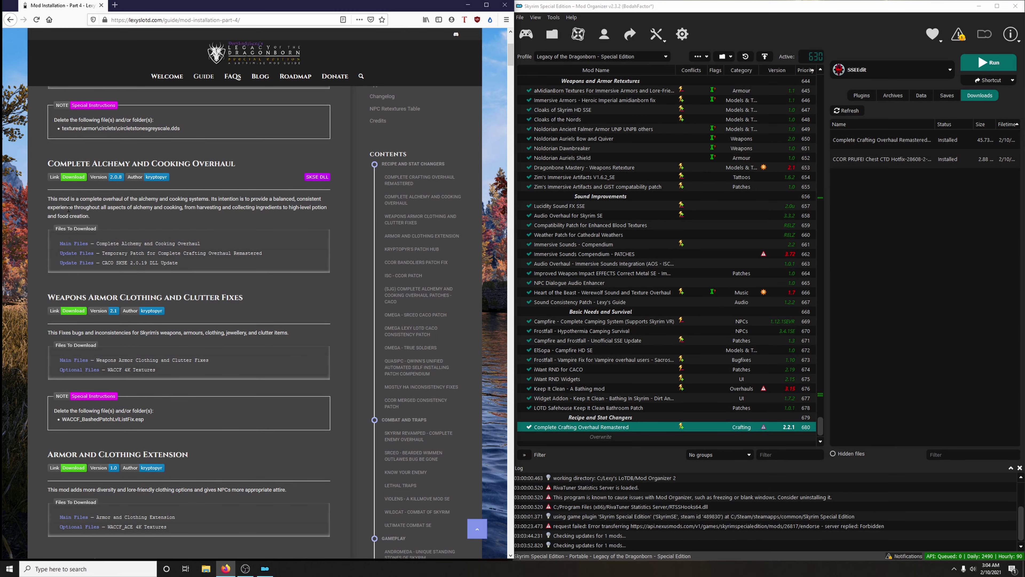
left_click(78, 181)
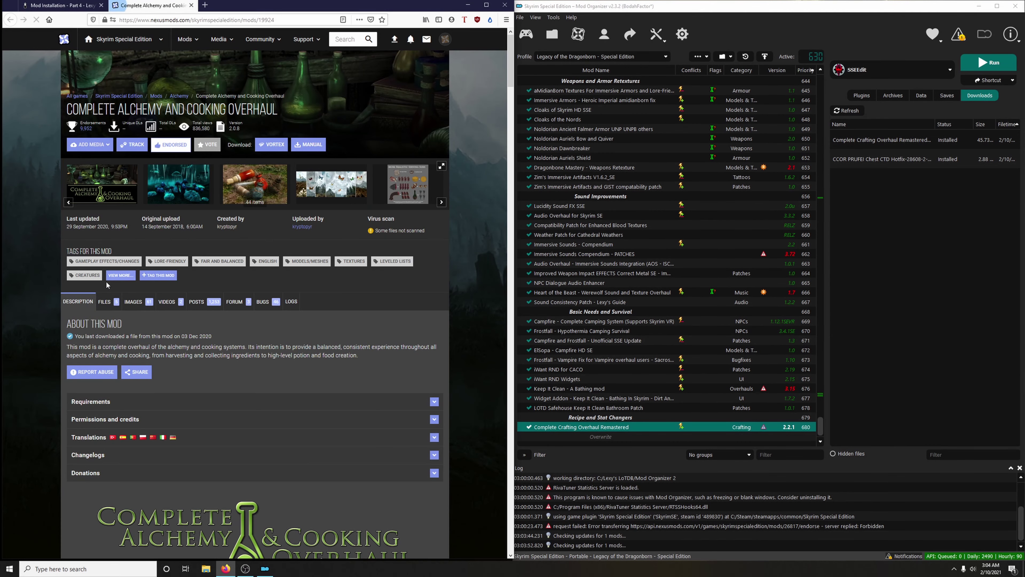
left_click(106, 302)
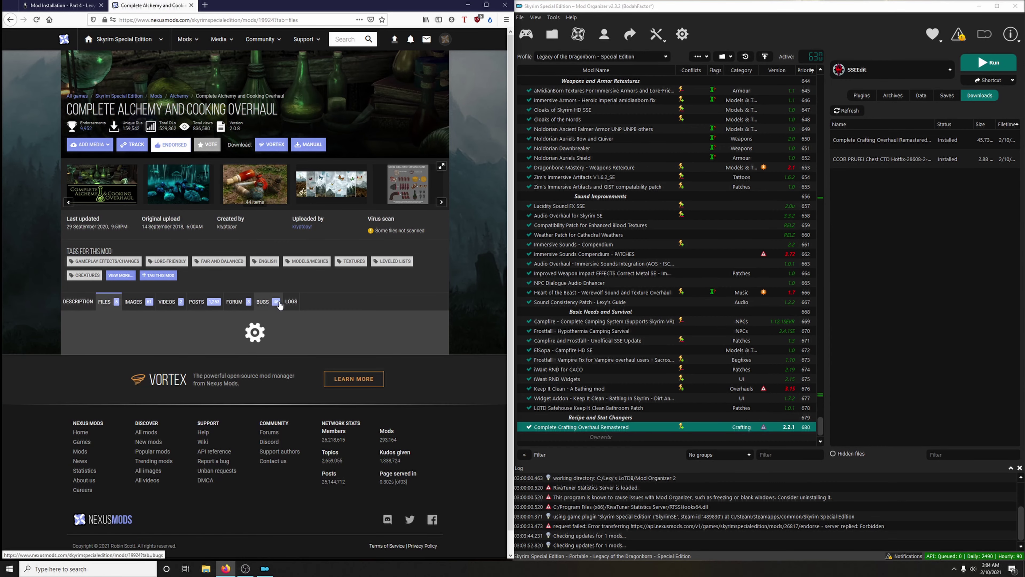
scroll(349, 291, "down", 5)
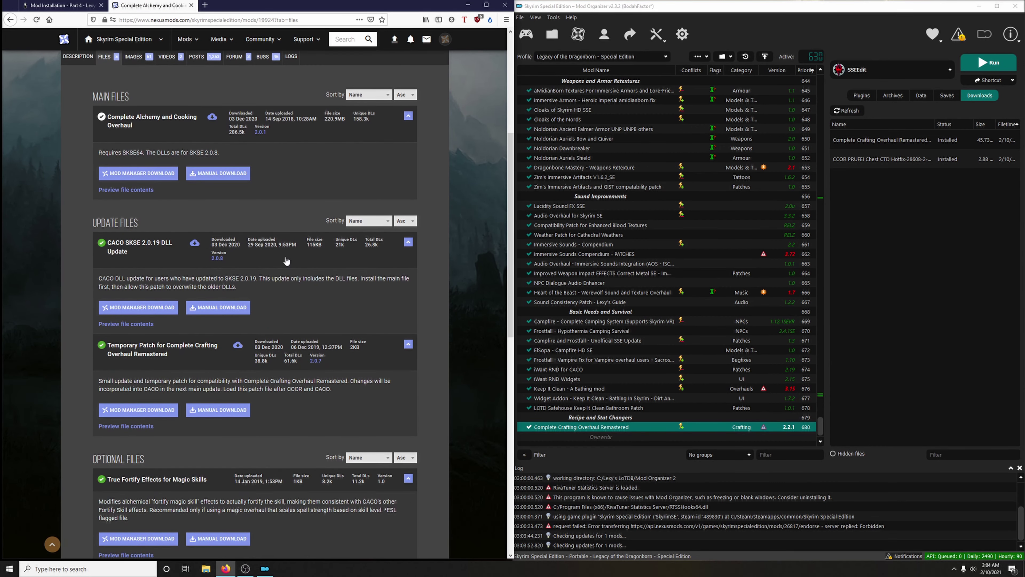
left_click(144, 173)
left_click(89, 227)
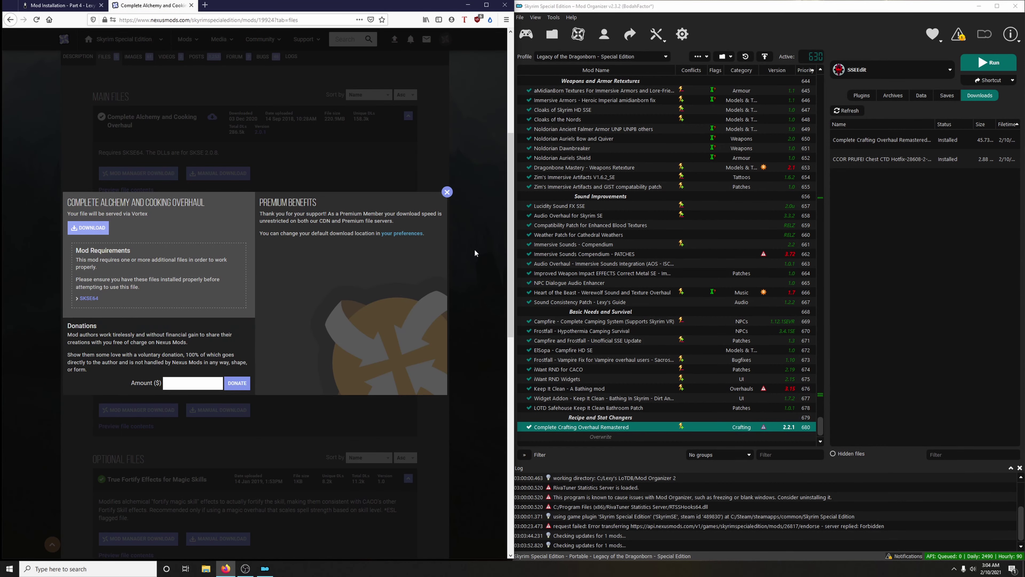
left_click(447, 192)
Download the CACO SKSE 2.0.19 DLL Update and the Temporary Patch for Complete Crafting Overhaul Remastered to the mod manager, and close the Nexus page
scroll(424, 194, "down", 2)
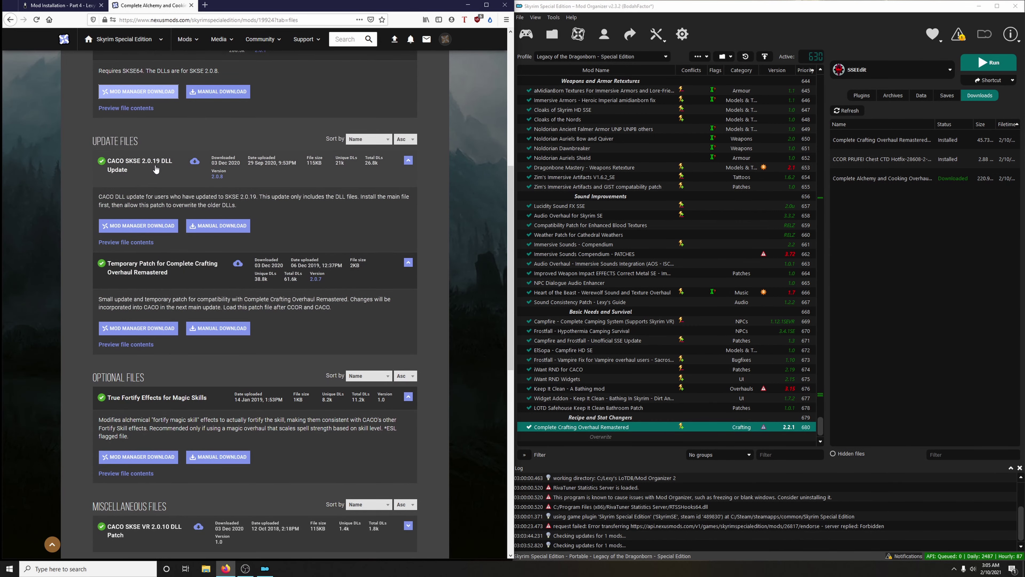
left_click(59, 4)
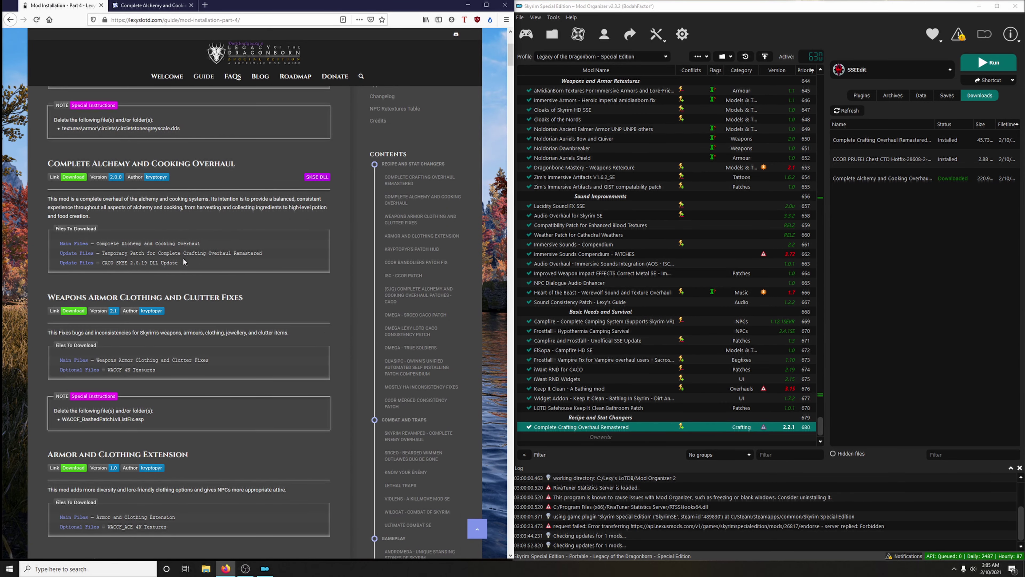
left_click(147, 6)
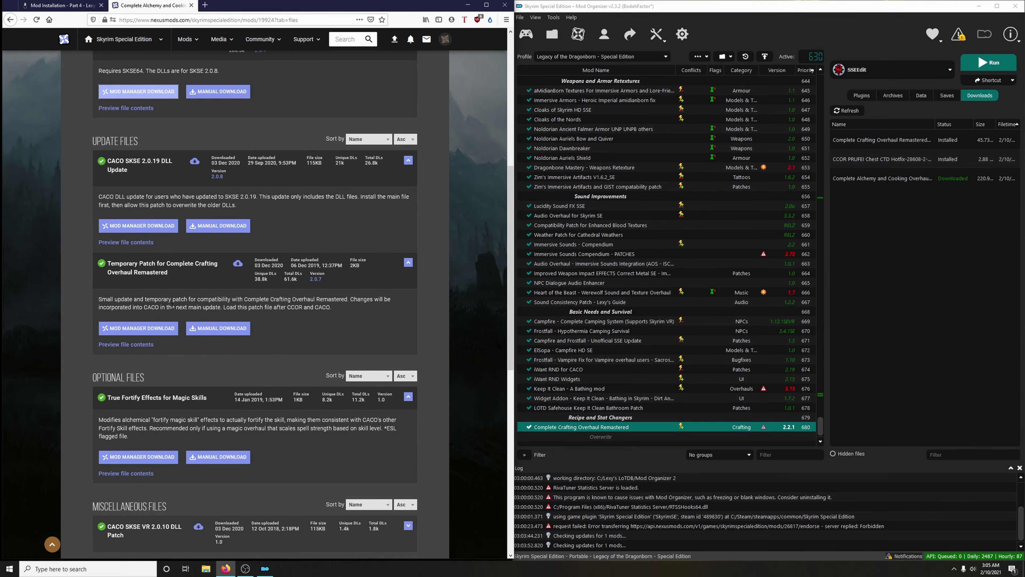
left_click(136, 229)
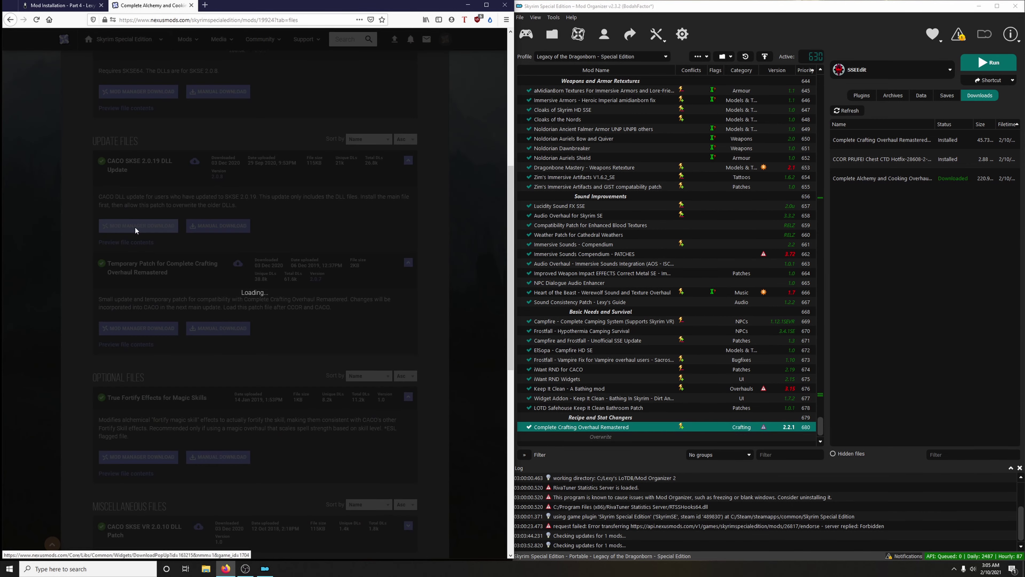
left_click(447, 218)
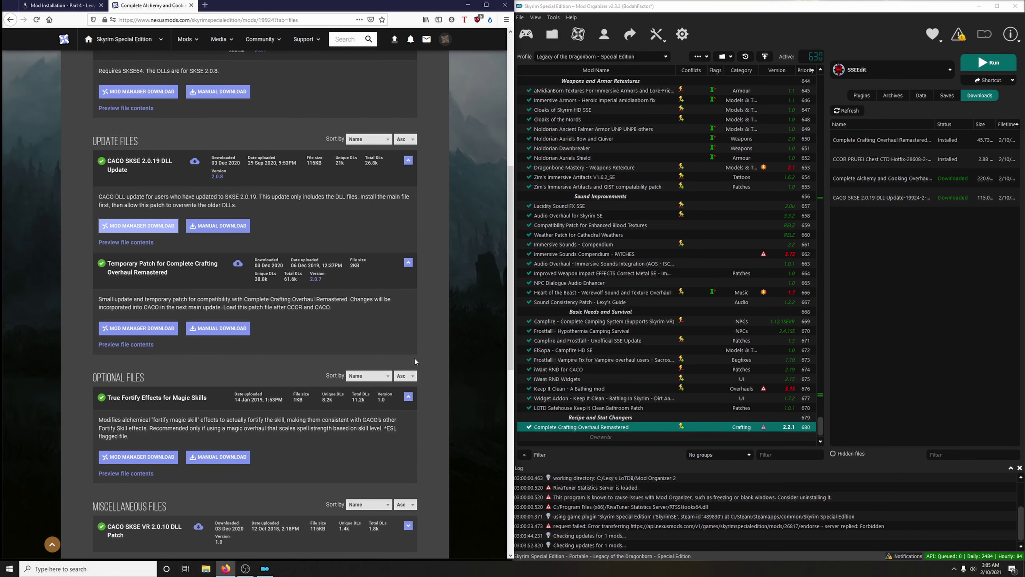
left_click(157, 332)
left_click(447, 210)
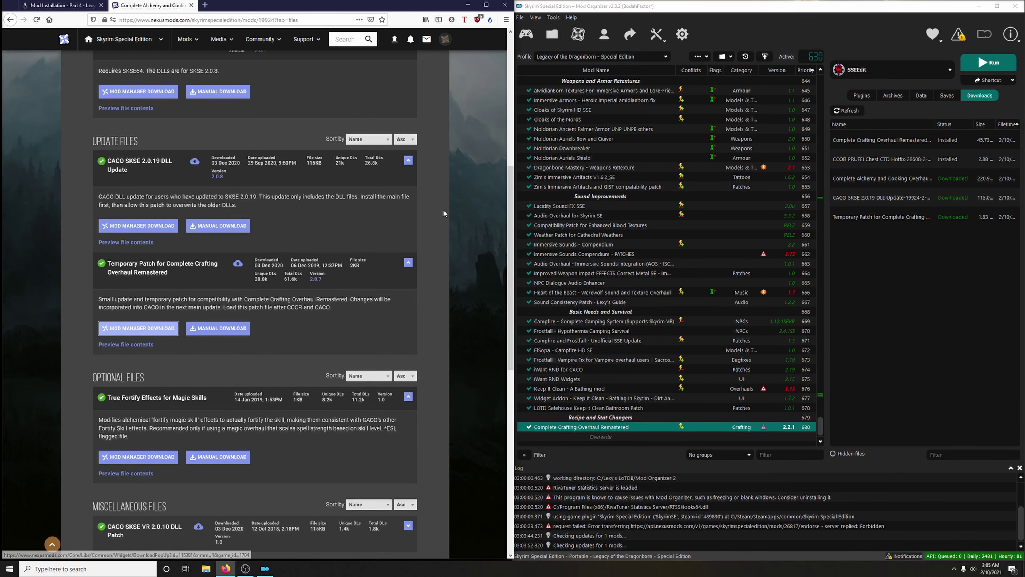
left_click(191, 5)
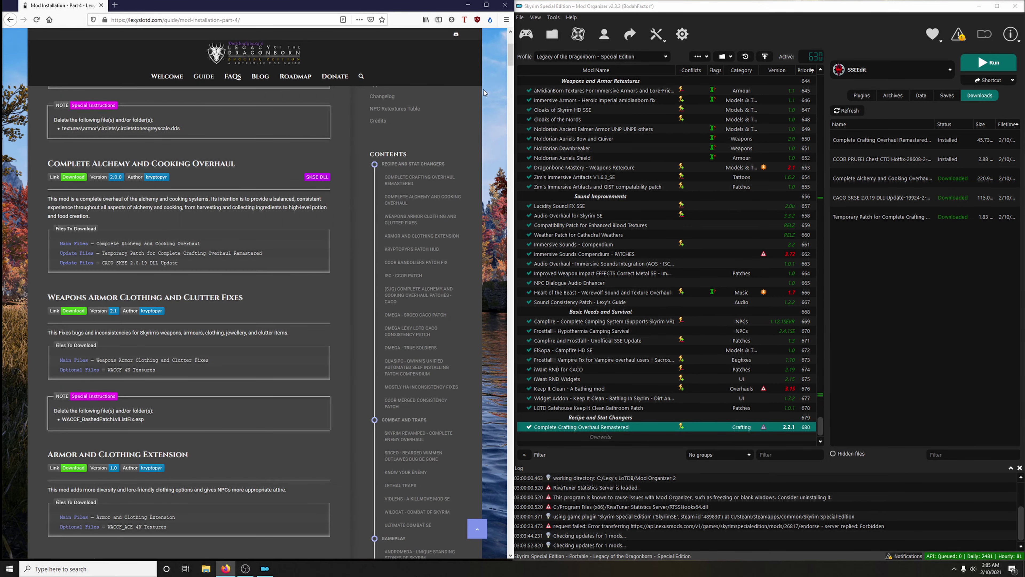
Install the downloaded Complete Alchemy and Cooking Overhaul archive without unpacking its BSA
double_click(874, 182)
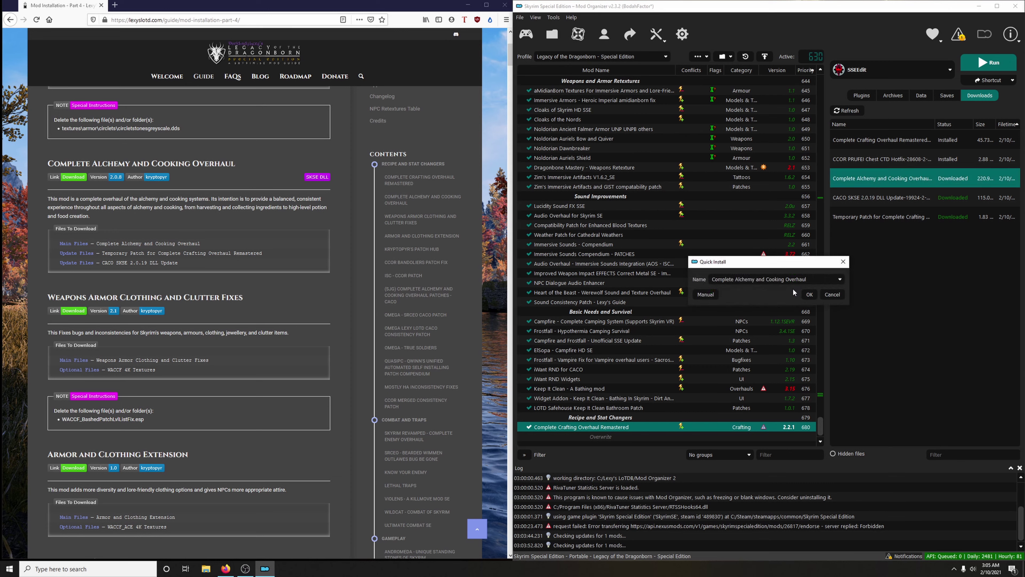
left_click(809, 294)
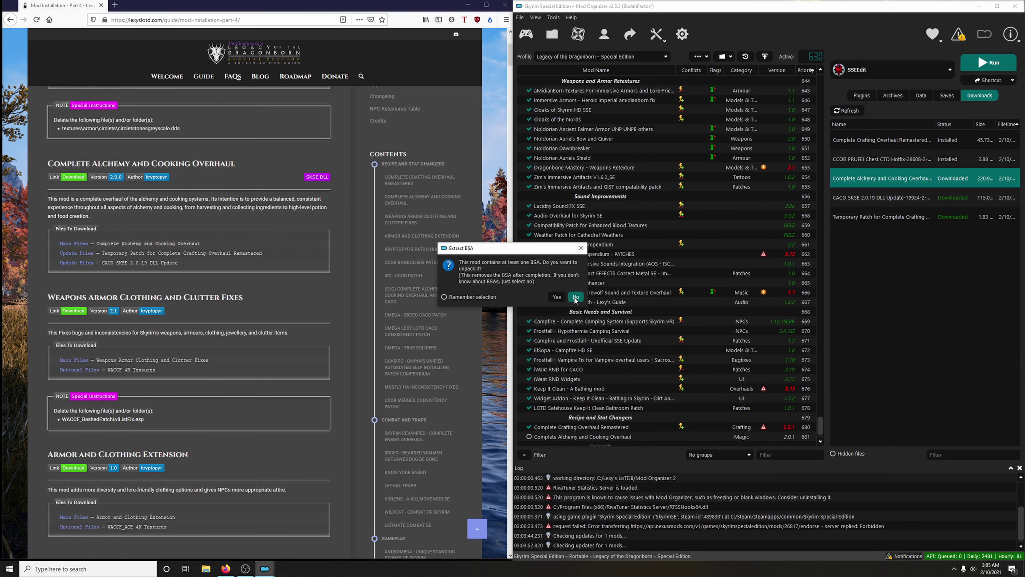
left_click(575, 297)
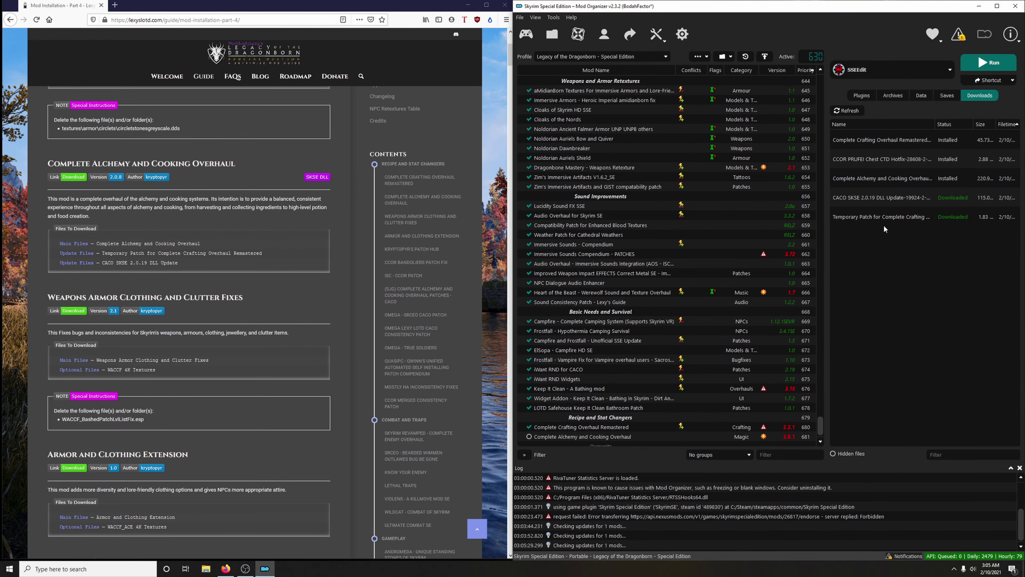
Install the CACO SKSE 2.0.19 DLL Update into the existing Complete Alchemy and Cooking Overhaul mod without unpacking the BSA
double_click(885, 197)
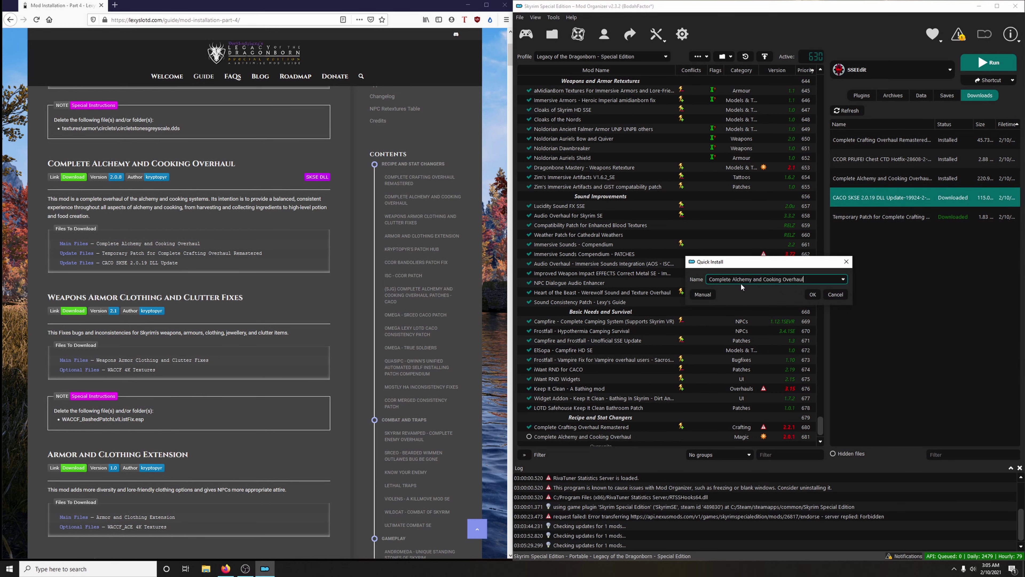
left_click(813, 295)
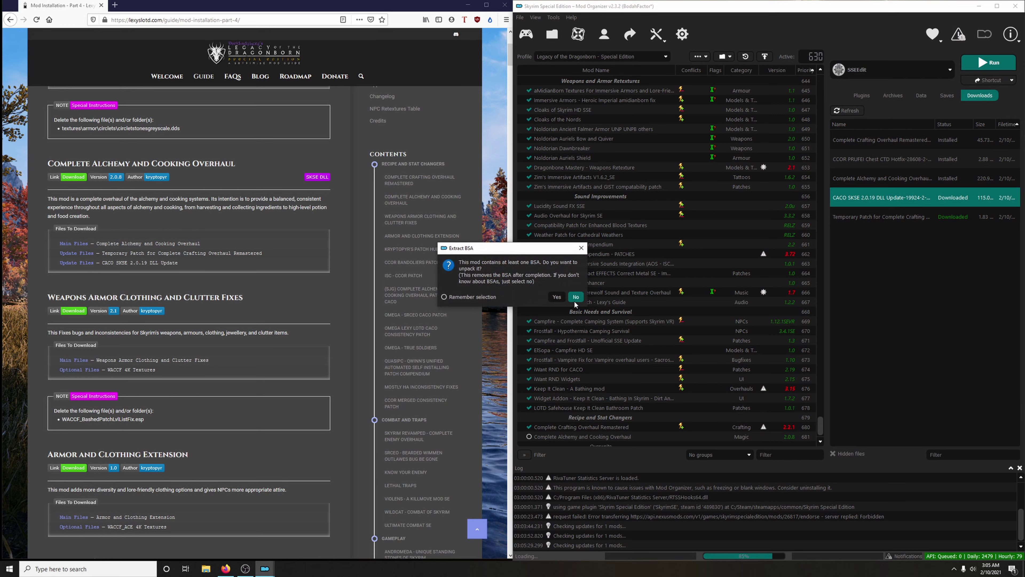
left_click(576, 297)
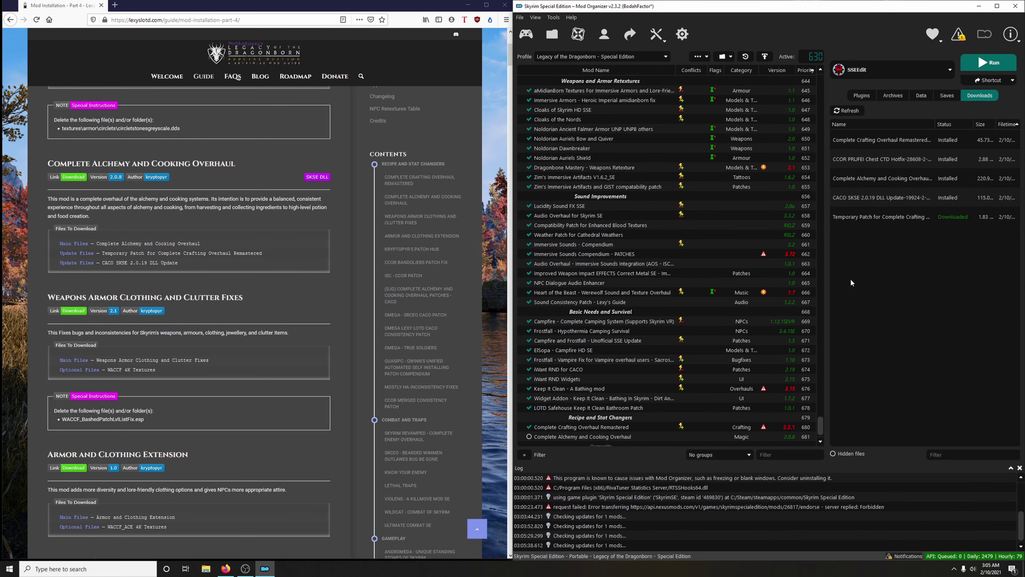
Merge the Temporary Patch for Complete Crafting Overhaul Remastered into Complete Alchemy and Cooking Overhaul without unpacking the BSA, and enable the mod
double_click(870, 221)
left_click(848, 295)
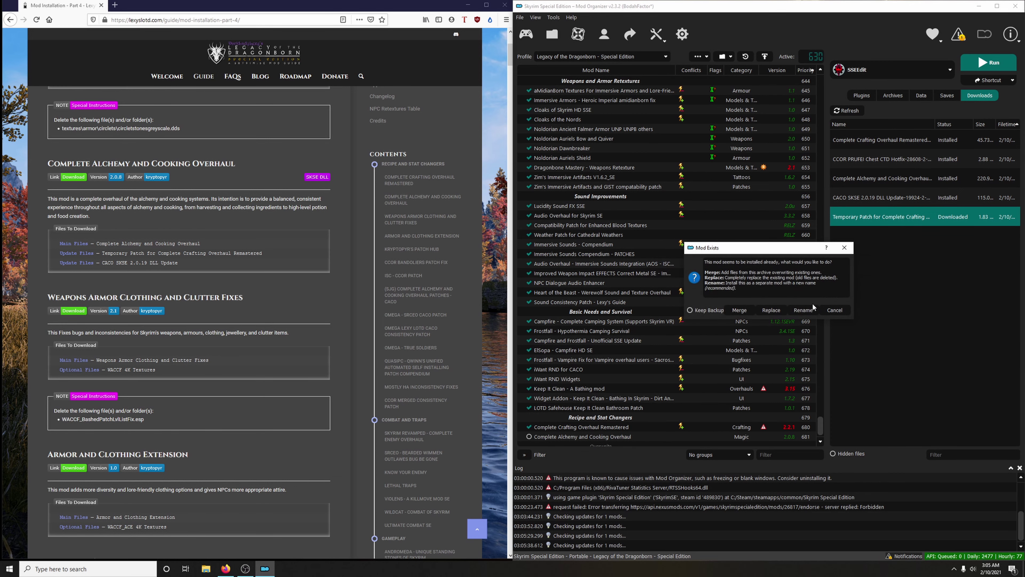
left_click(733, 313)
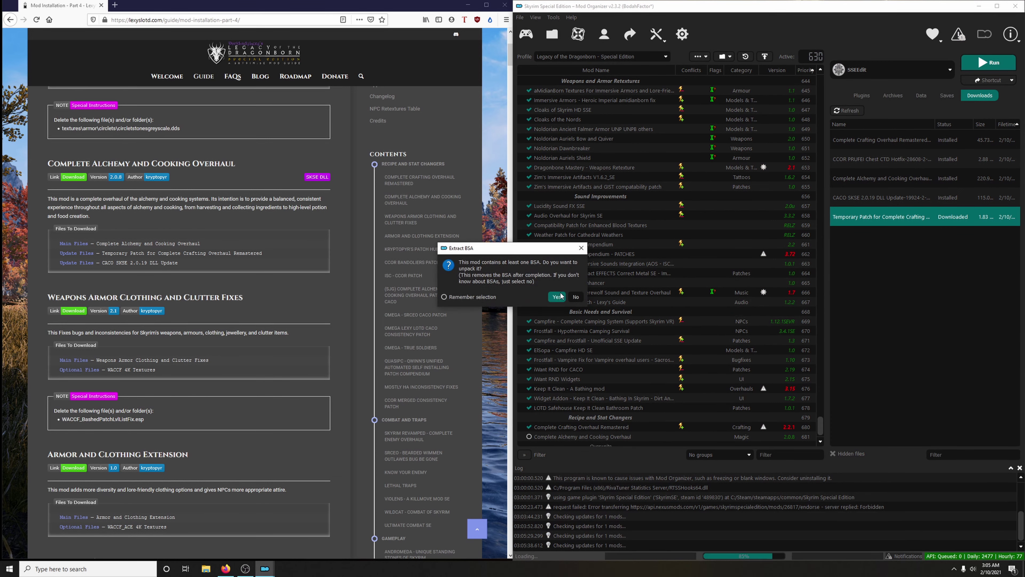
left_click(575, 297)
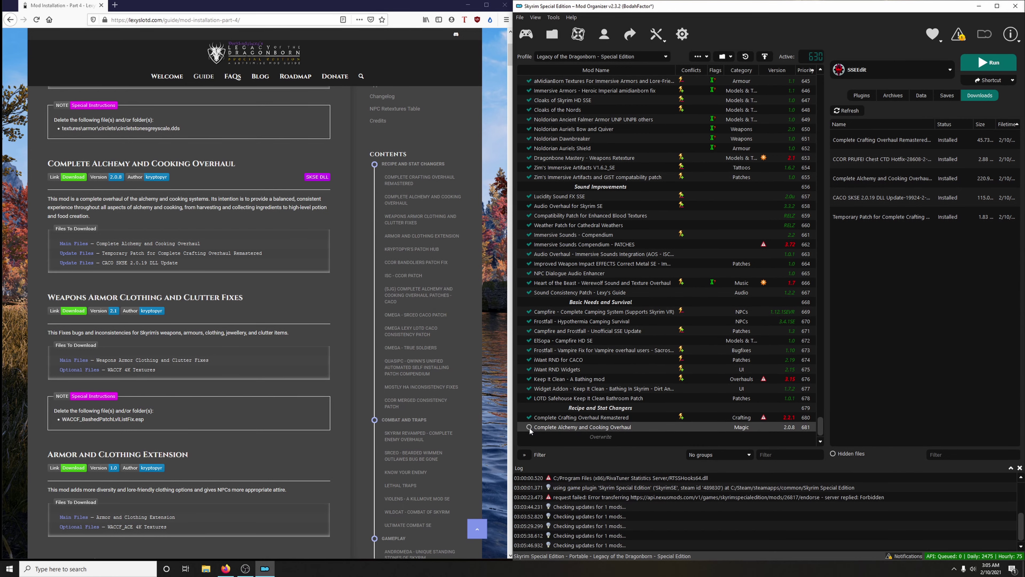
left_click(530, 428)
Download the Weapons Armor Clothing and Clutter Fixes main file to the mod manager from the guide's linked Nexus page
scroll(270, 329, "down", 2)
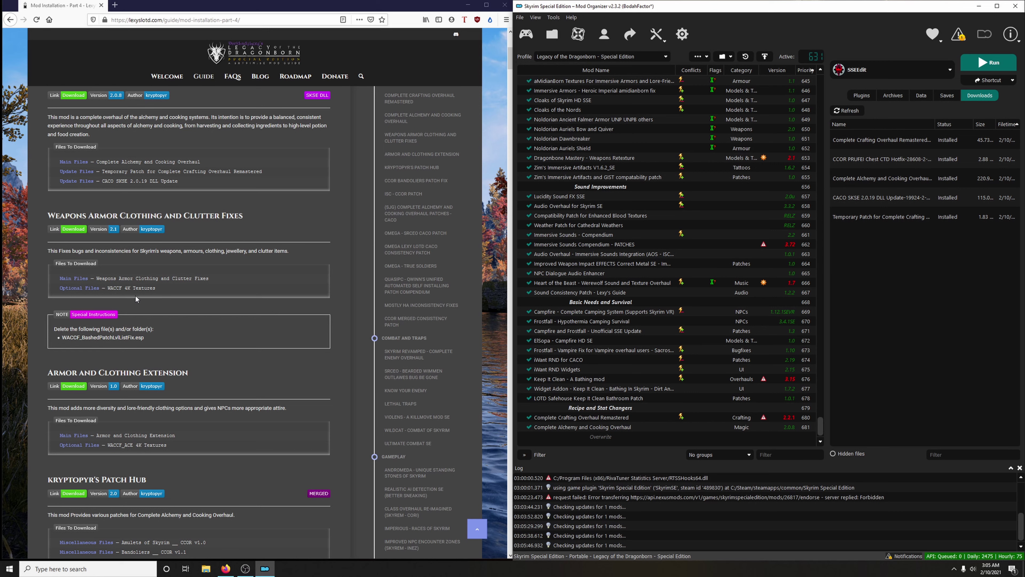
left_click(74, 229)
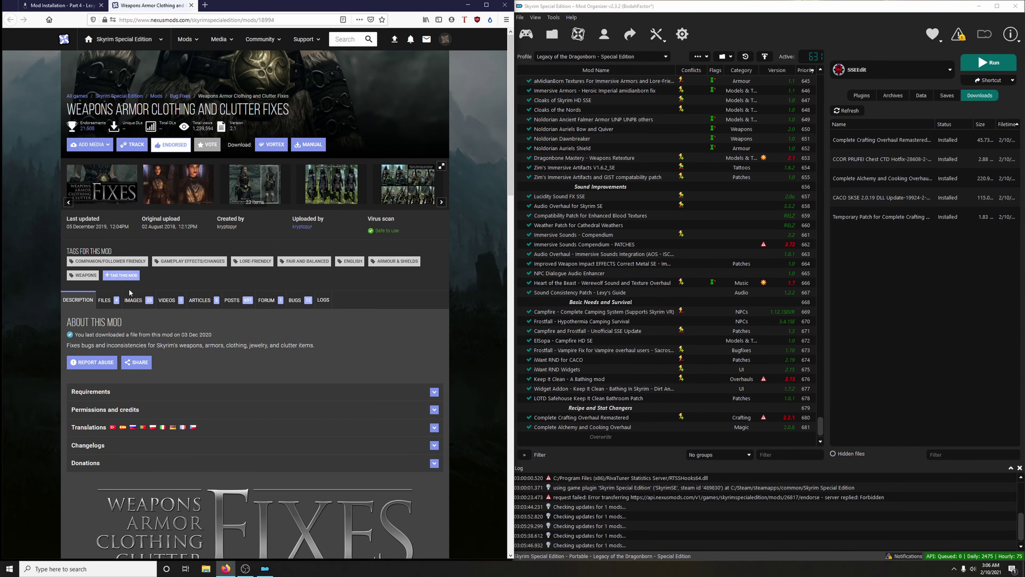
left_click(108, 308)
scroll(128, 295, "down", 4)
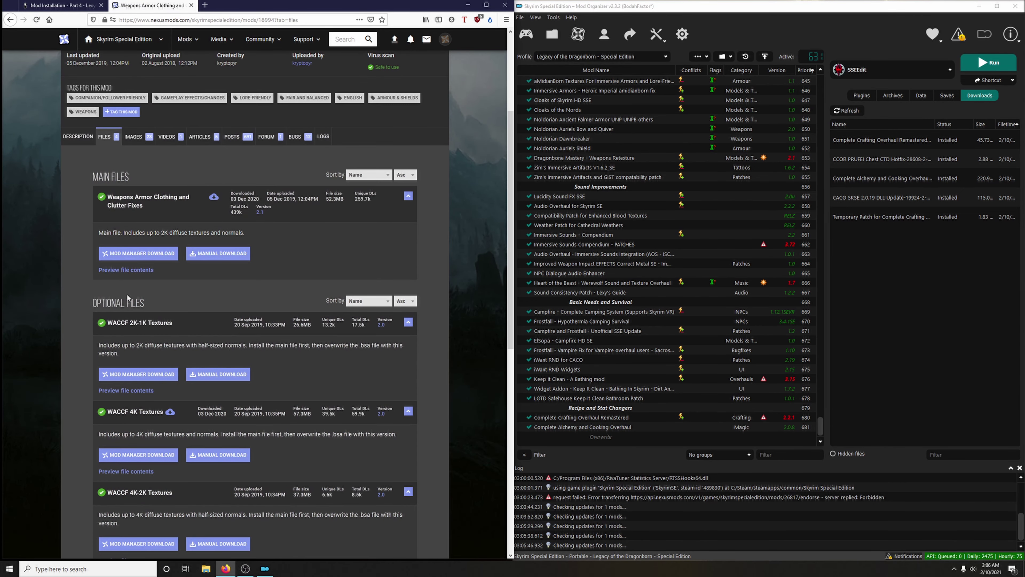
left_click(142, 253)
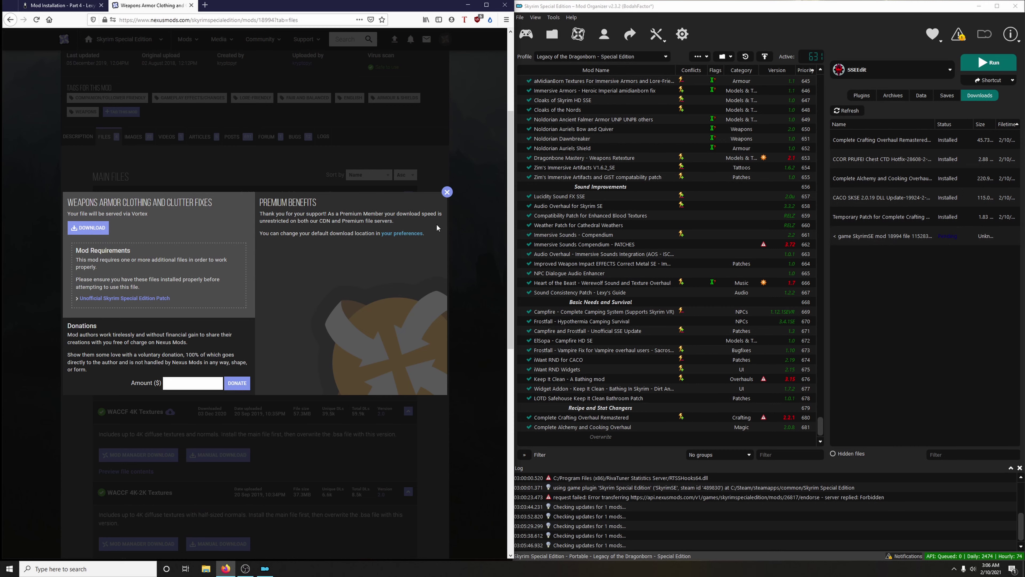
left_click(448, 193)
Download the optional WACCF 4K Textures file to the mod manager and close the Nexus page
scroll(162, 255, "down", 5)
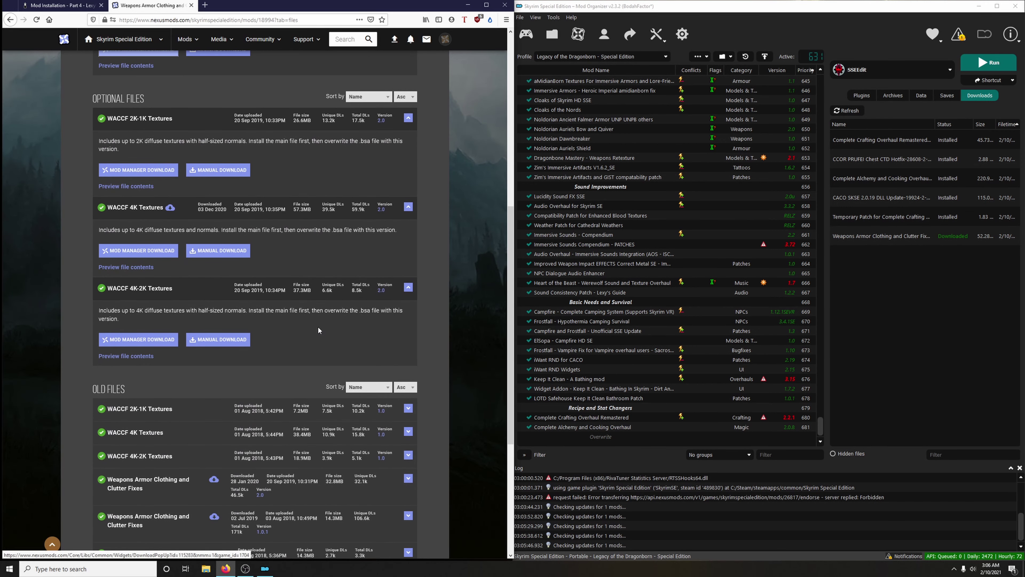
left_click(160, 255)
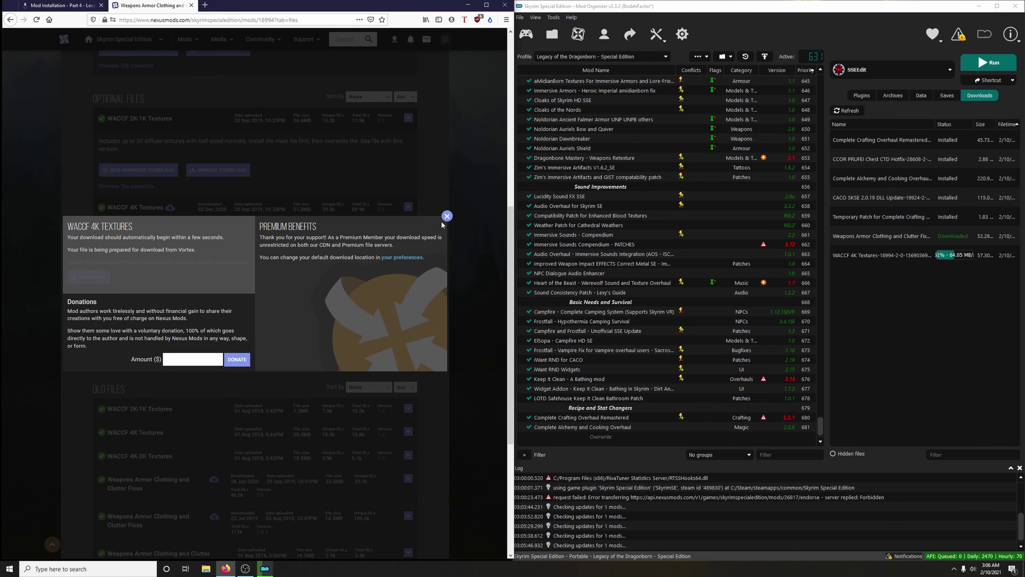
left_click(447, 216)
left_click(191, 5)
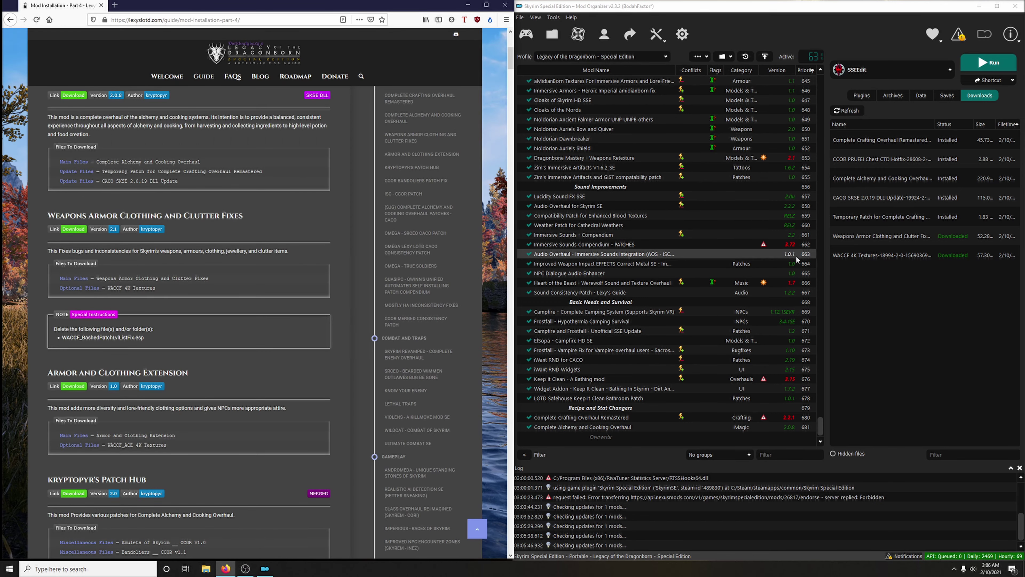
Install the downloaded Weapons Armor Clothing and Clutter Fixes archive without unpacking its BSA
double_click(870, 238)
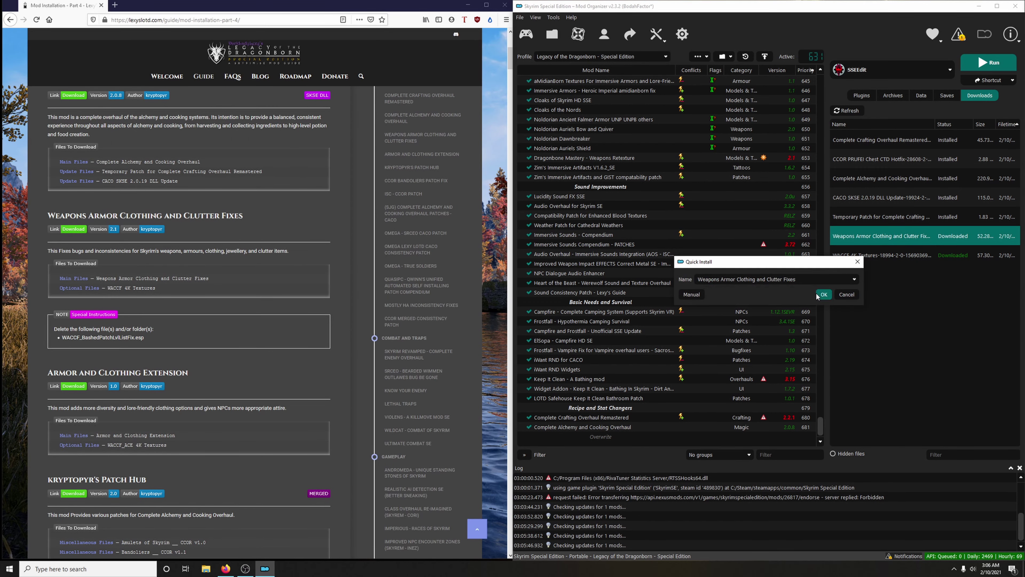
left_click(822, 295)
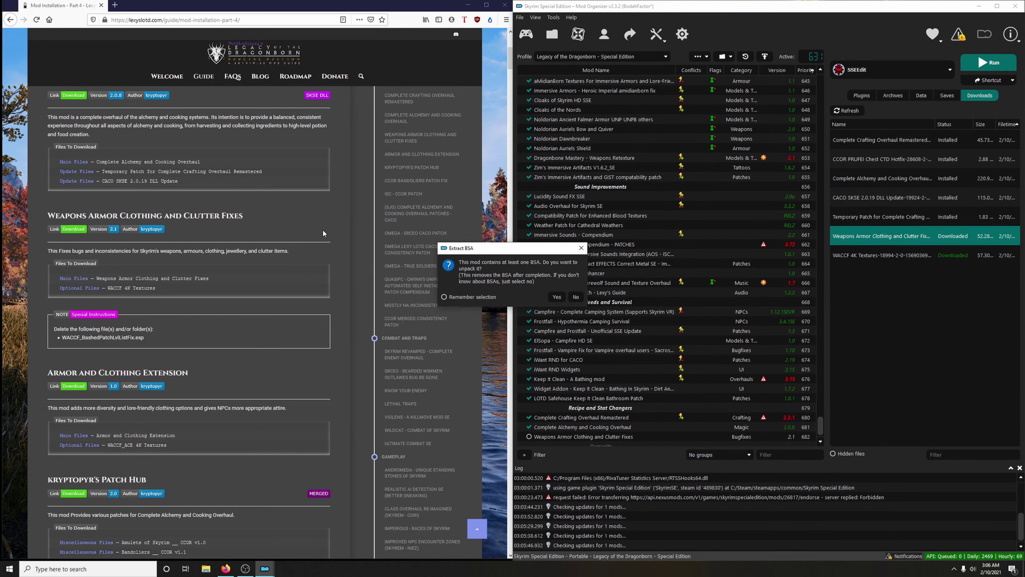
left_click(576, 296)
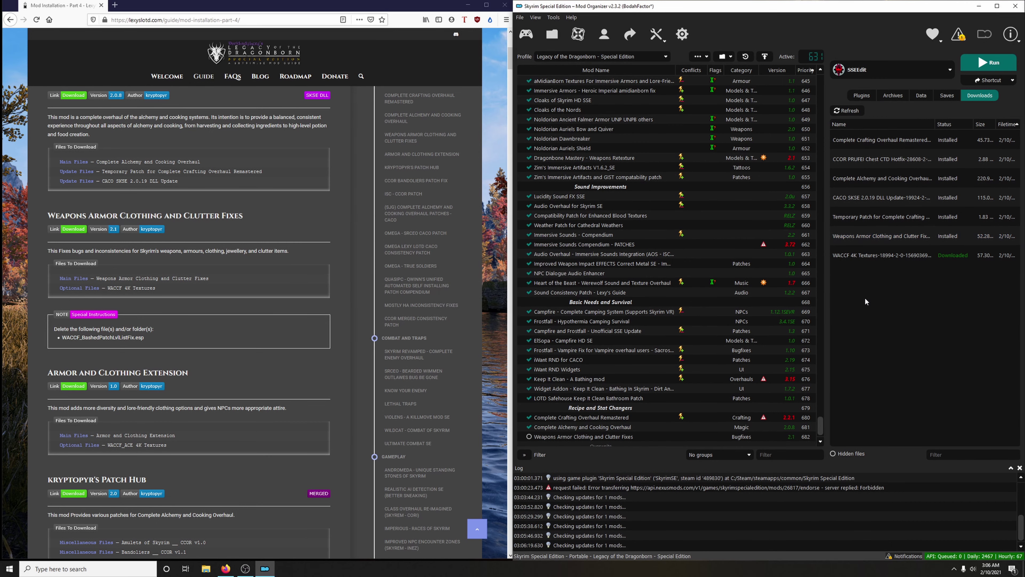
Install WACCF 4K Textures as a separate mod under that name without unpacking its BSA, and enable both WACCF mods
double_click(861, 258)
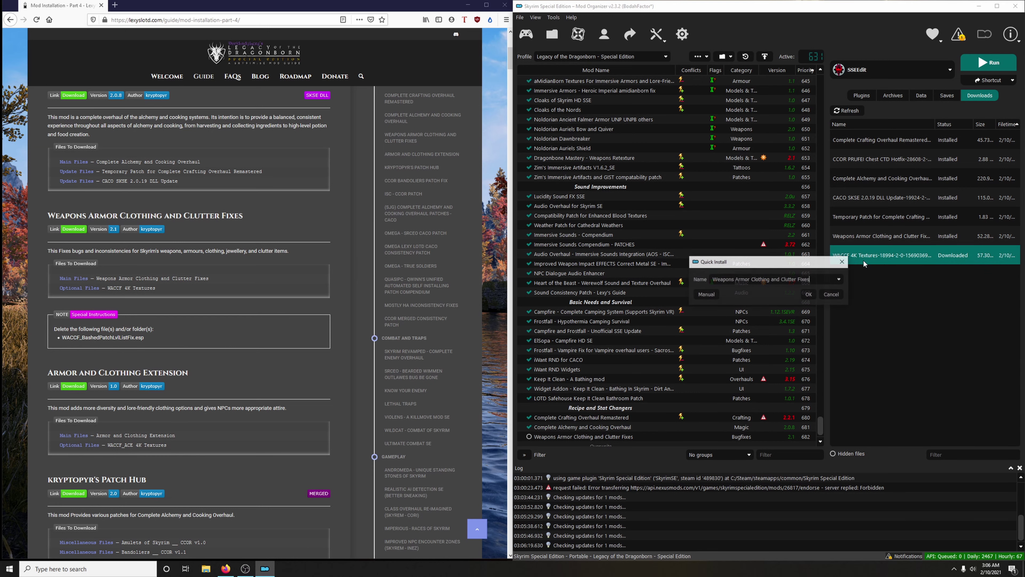
left_click(840, 279)
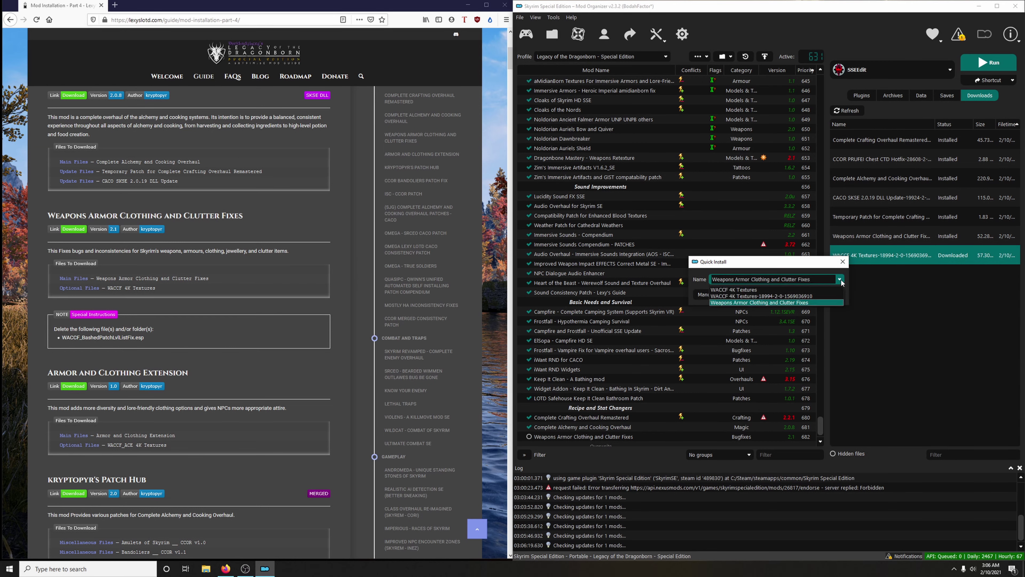
left_click(805, 301)
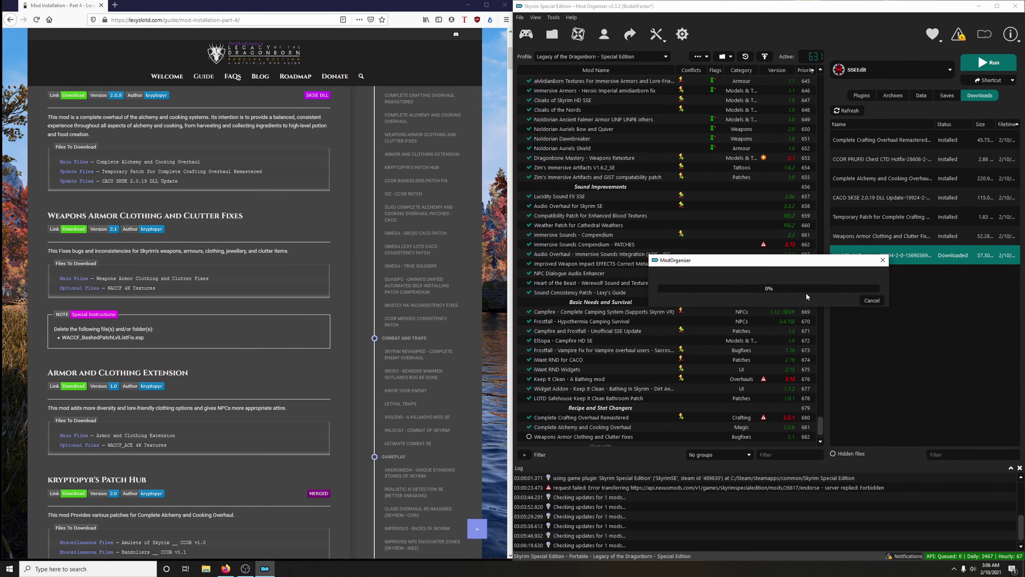
left_click(809, 294)
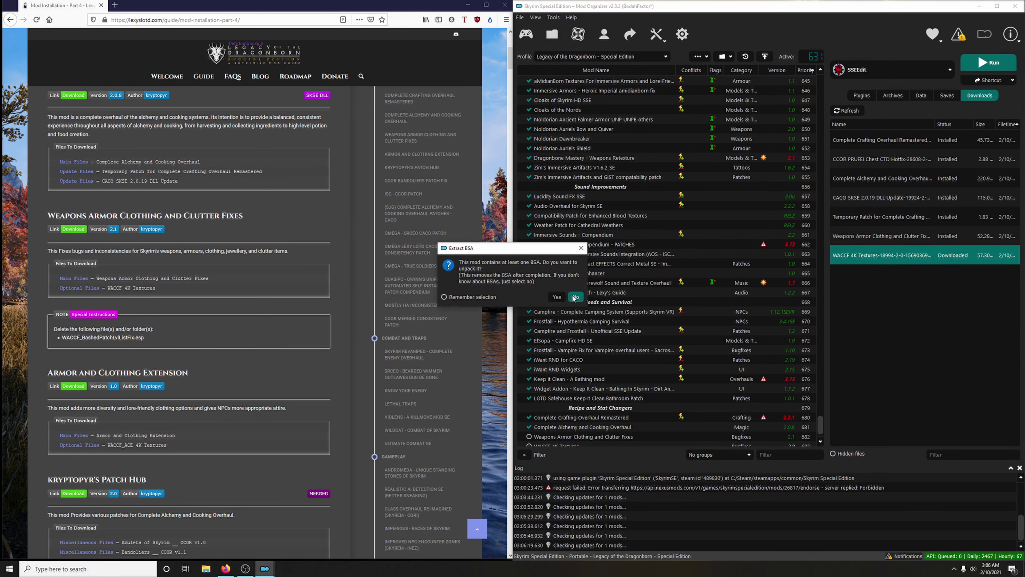
left_click(576, 297)
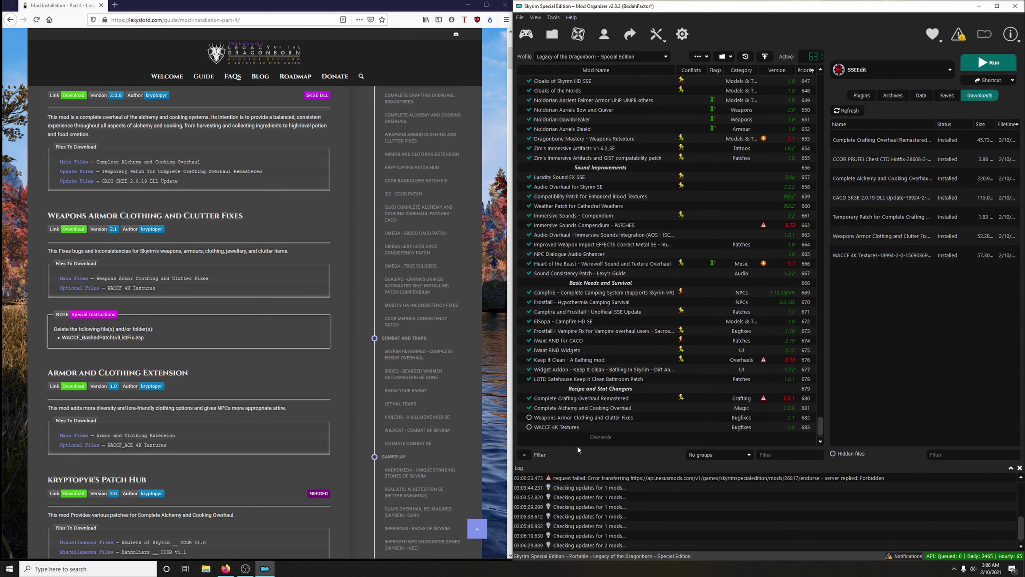
left_click(529, 417)
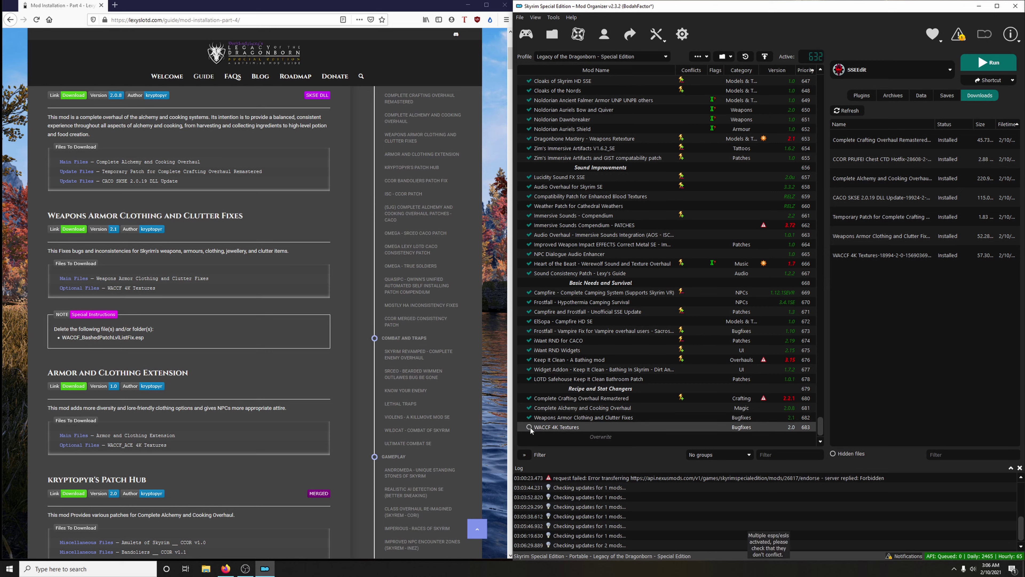
left_click(531, 427)
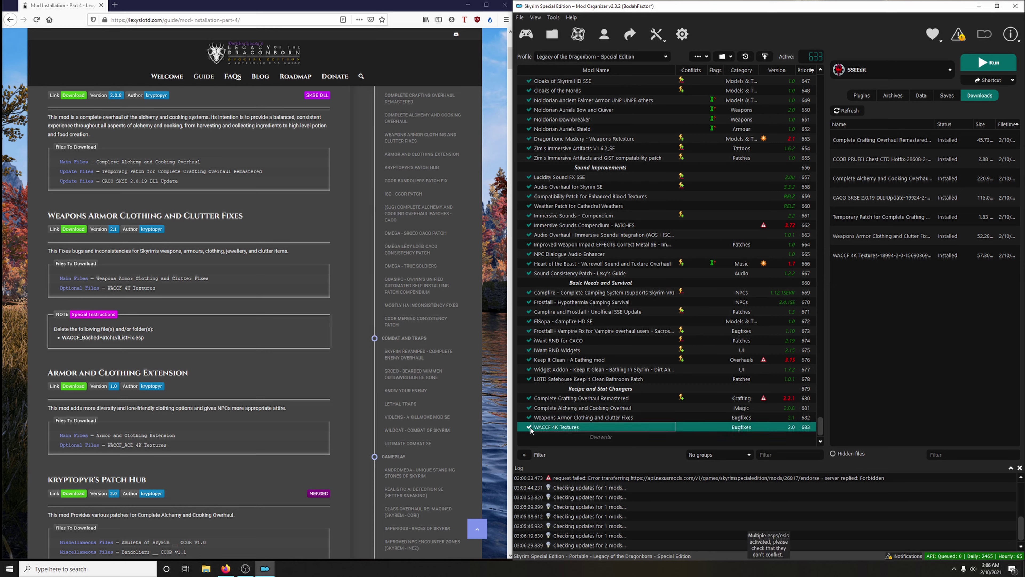
Delete all installed archives from the mod manager's download list
right_click(881, 239)
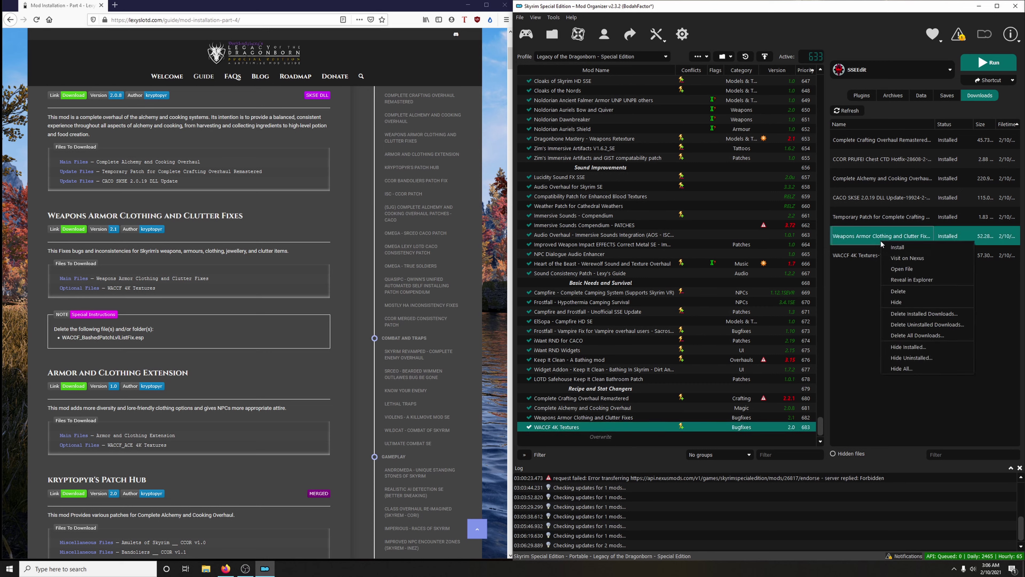
left_click(897, 311)
left_click(575, 295)
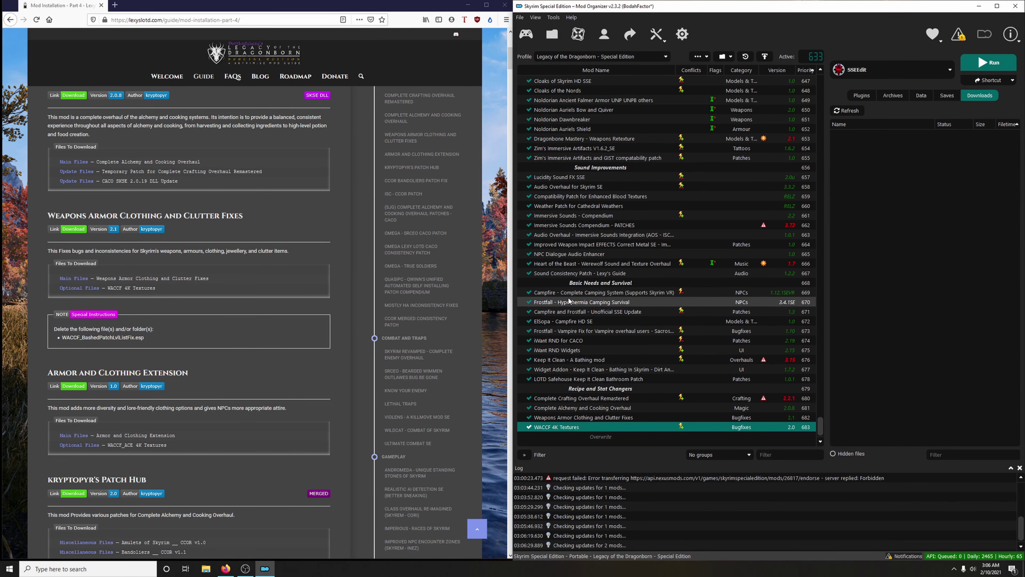
Examine the overwrite conflict between Weapons Armor Clothing and Clutter Fixes and WACCF 4K Textures in the mod list
scroll(260, 314, "down", 2)
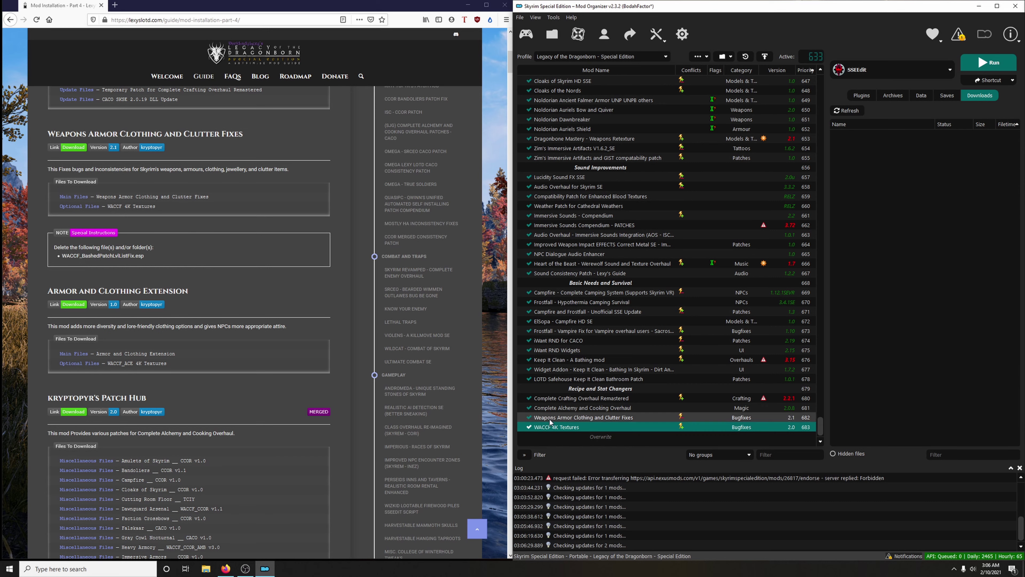
left_click(599, 417)
left_click(580, 428)
left_click(582, 417)
left_click(572, 426)
left_click(576, 418)
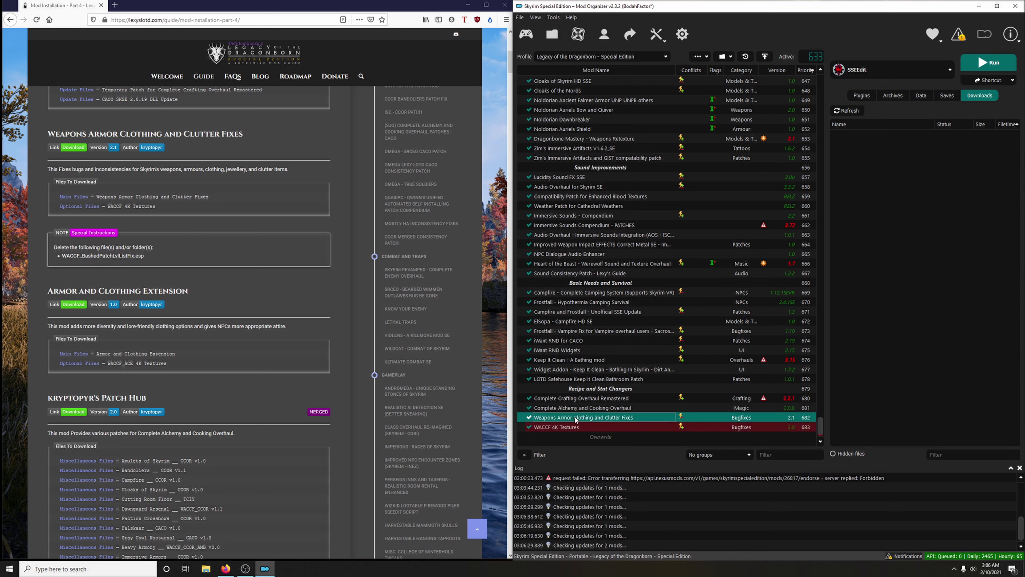
left_click(573, 427)
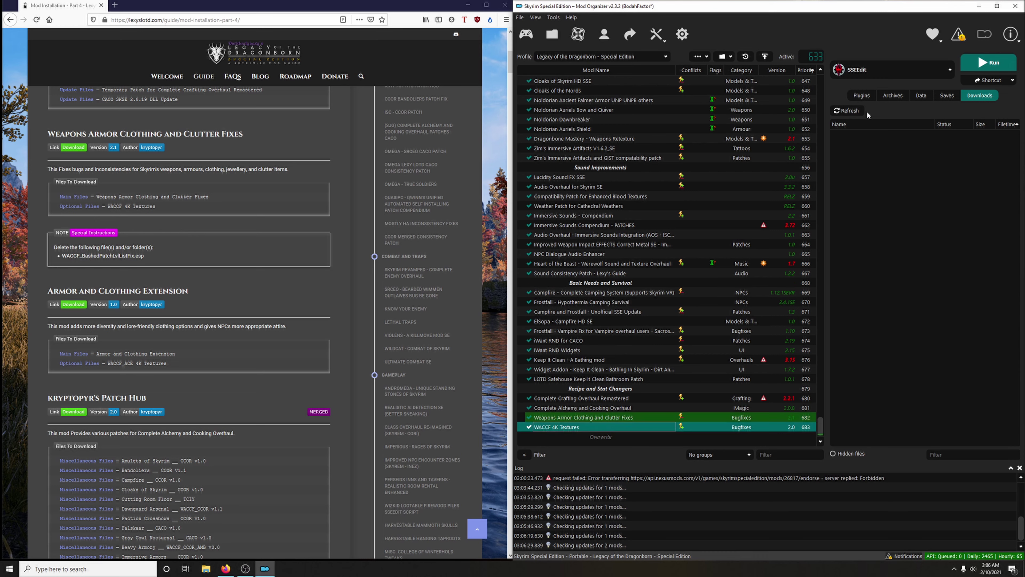
Find WACCF_BashedPatchLvlListFix.esp in the plugin load order and check which installed mod supplies it
left_click(862, 96)
scroll(904, 327, "down", 2)
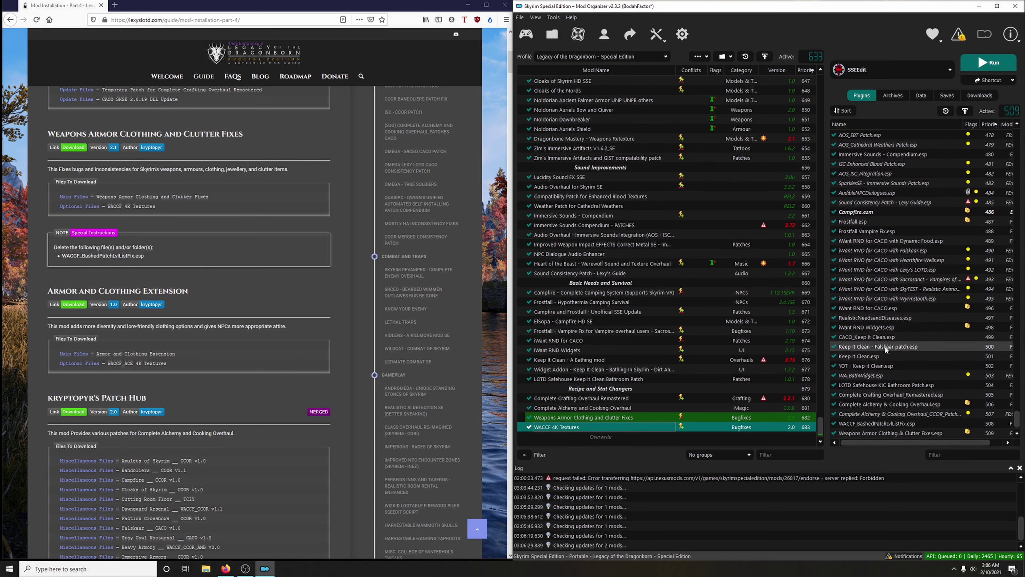
mouse_move(895, 338)
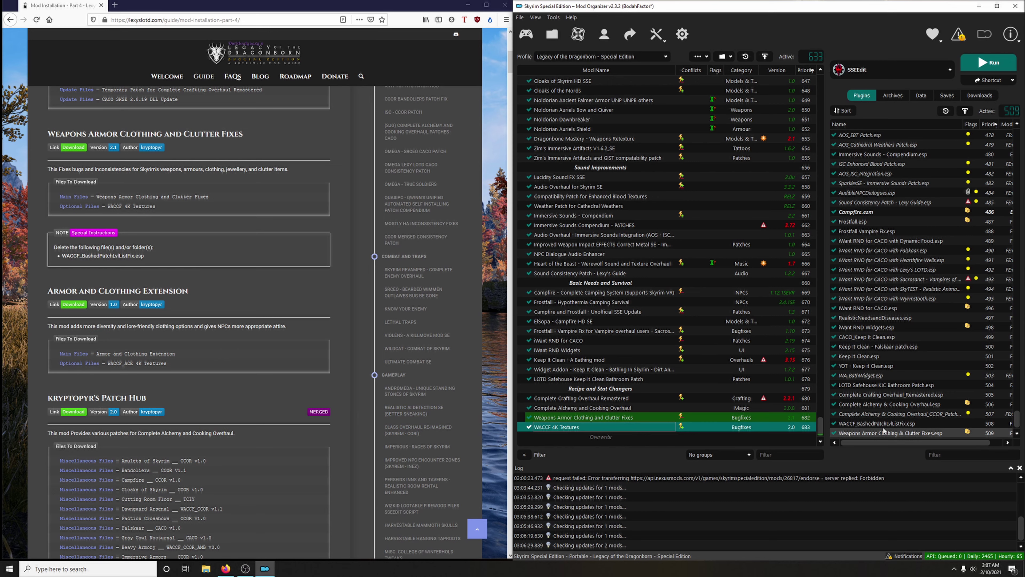
left_click(877, 423)
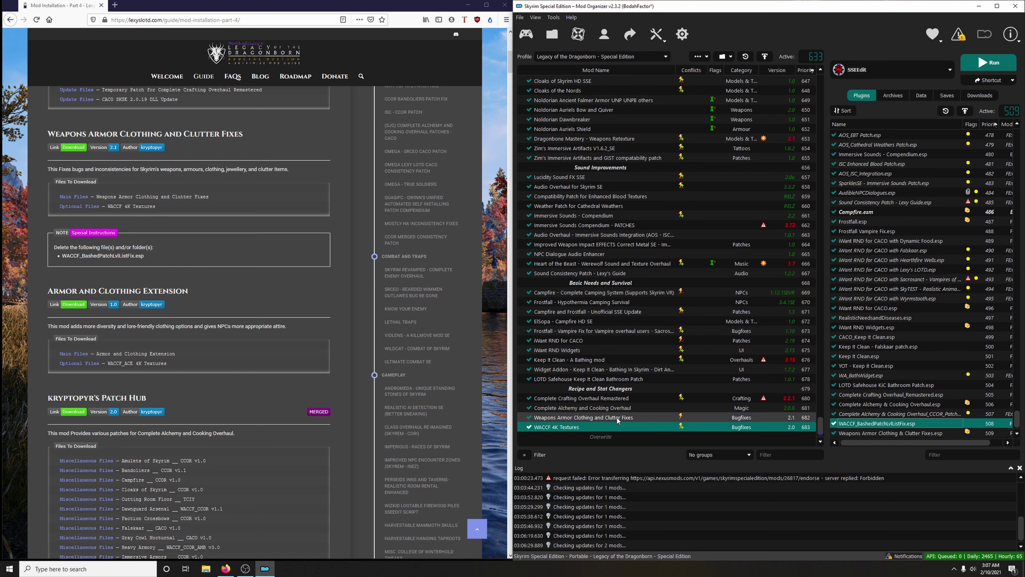
left_click(883, 338)
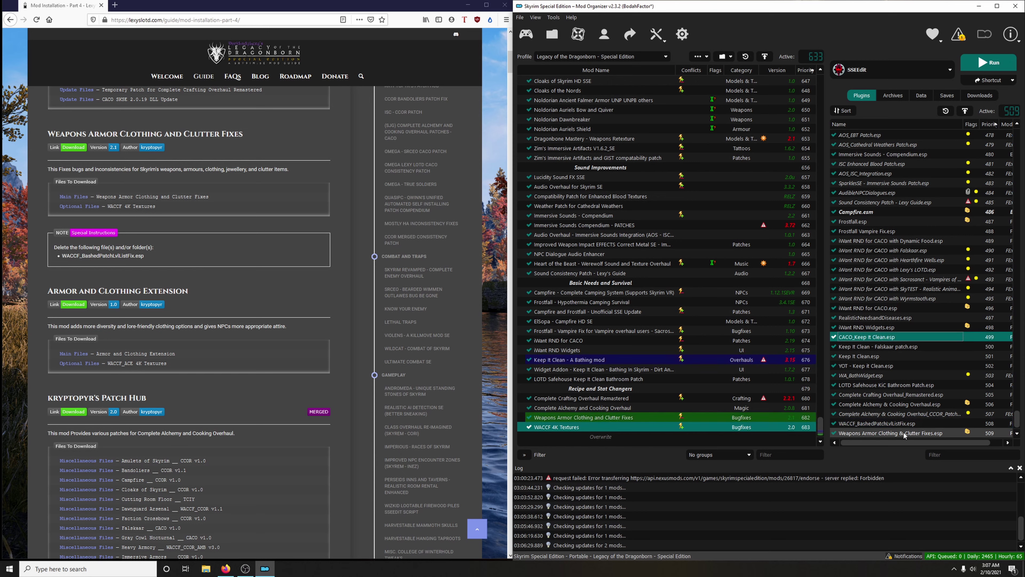
left_click(878, 423)
Delete WACCF_BashedPatchLvlListFix.esp from the Weapons Armor Clothing and Clutter Fixes mod folder in File Explorer
left_click(565, 417)
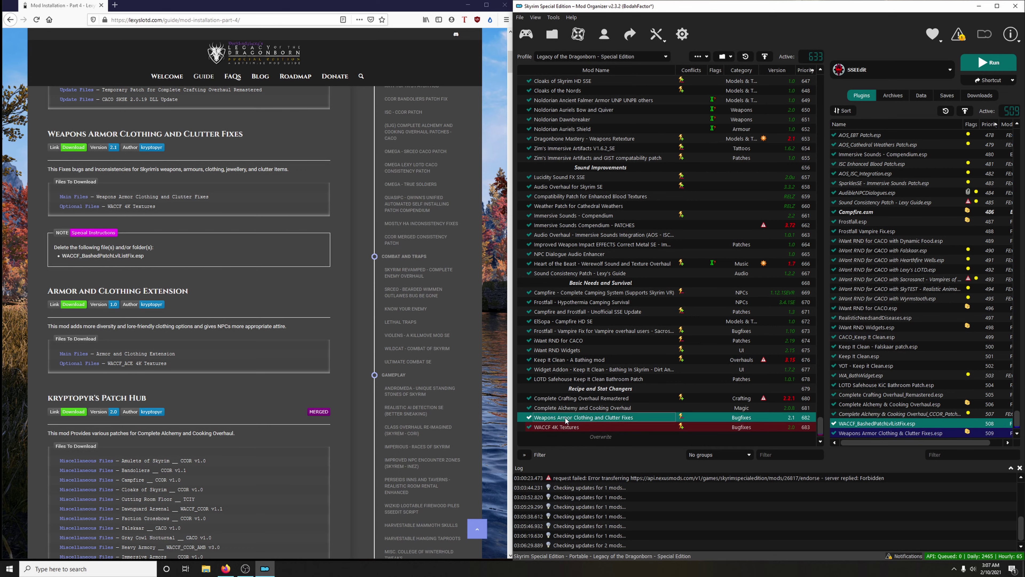
right_click(557, 418)
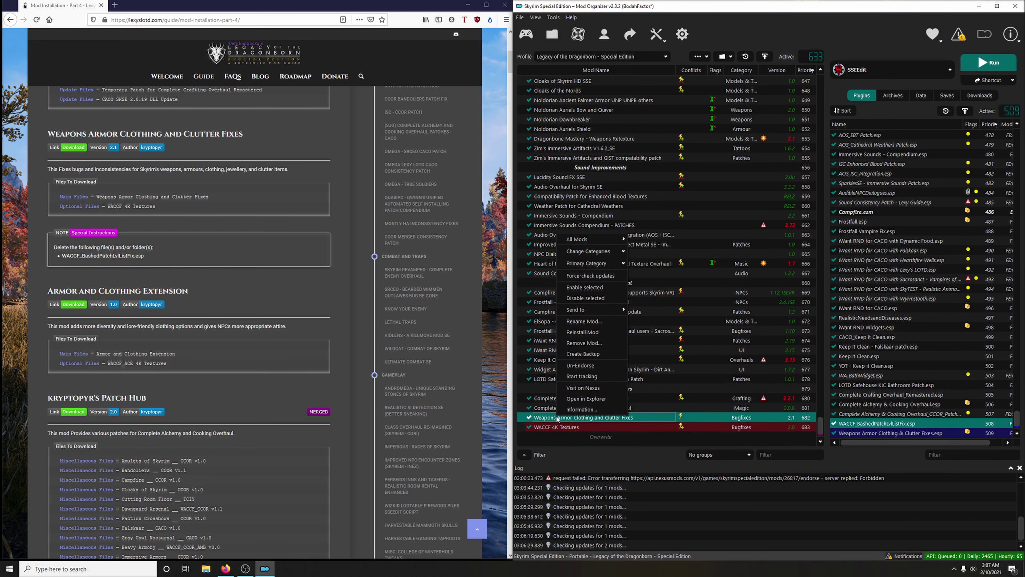
left_click(575, 399)
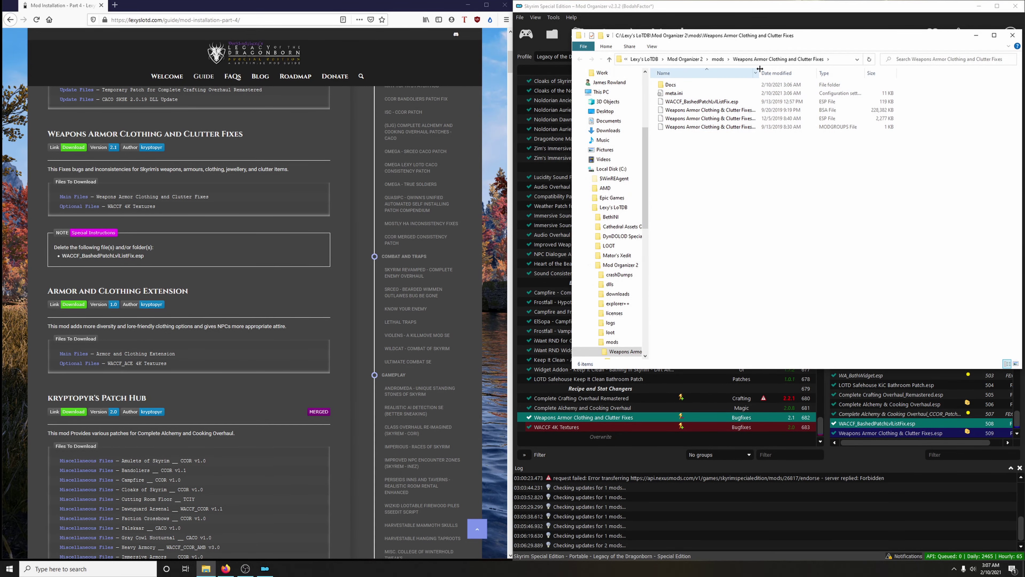
left_click_drag(763, 72, 812, 72)
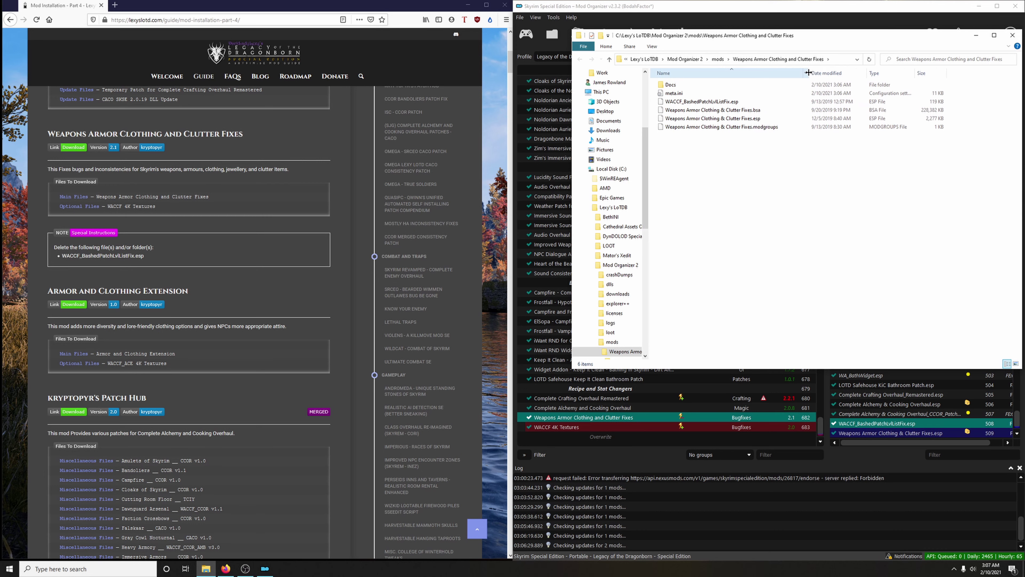
left_click(728, 102)
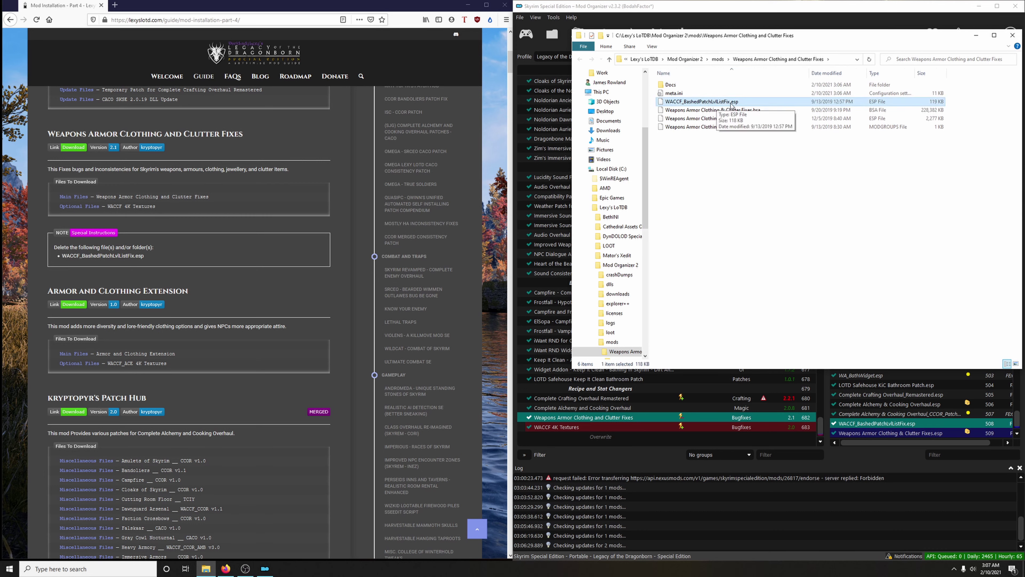
key("Delete")
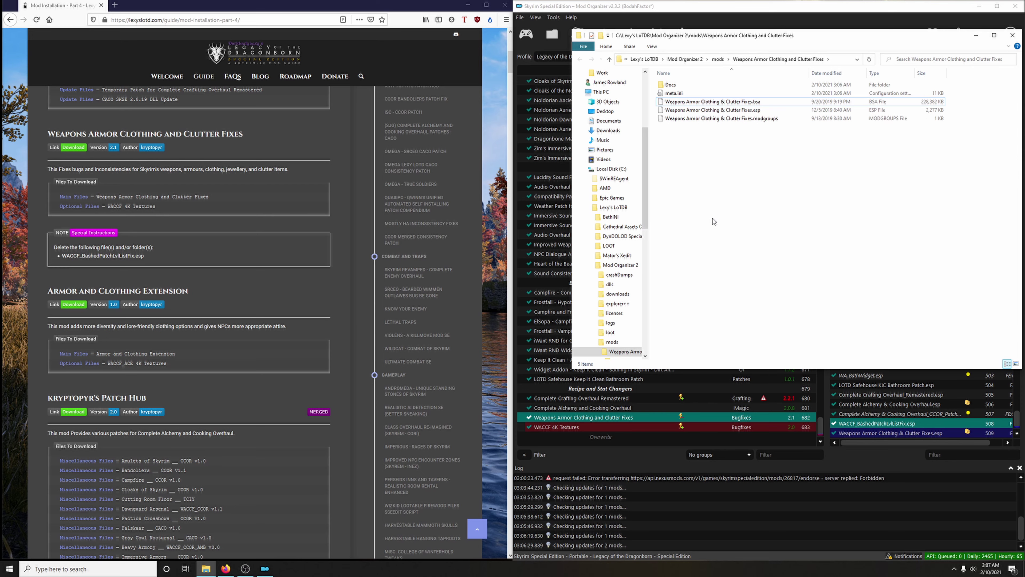
Close the mod folder and check which mods supply iWant RND for CACO with Dynamic Food.esp and ISC Enhanced Blood Patch.esp
left_click(1013, 35)
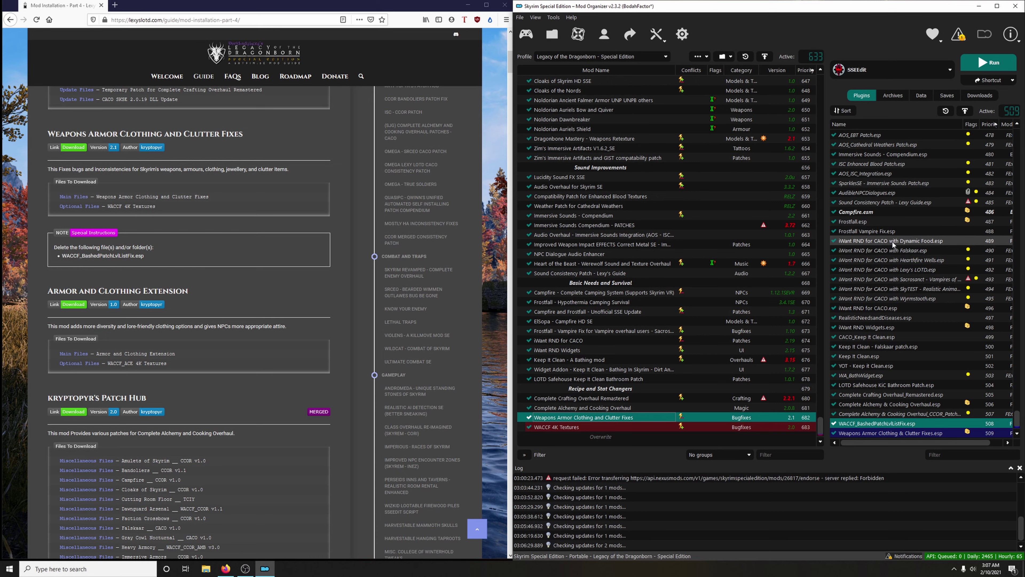
left_click(875, 239)
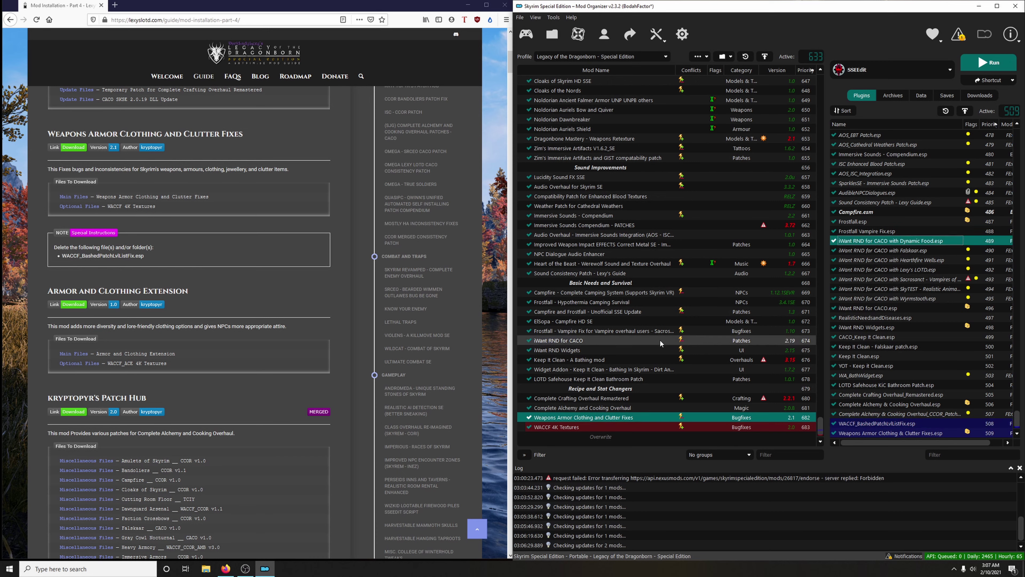
left_click(578, 339)
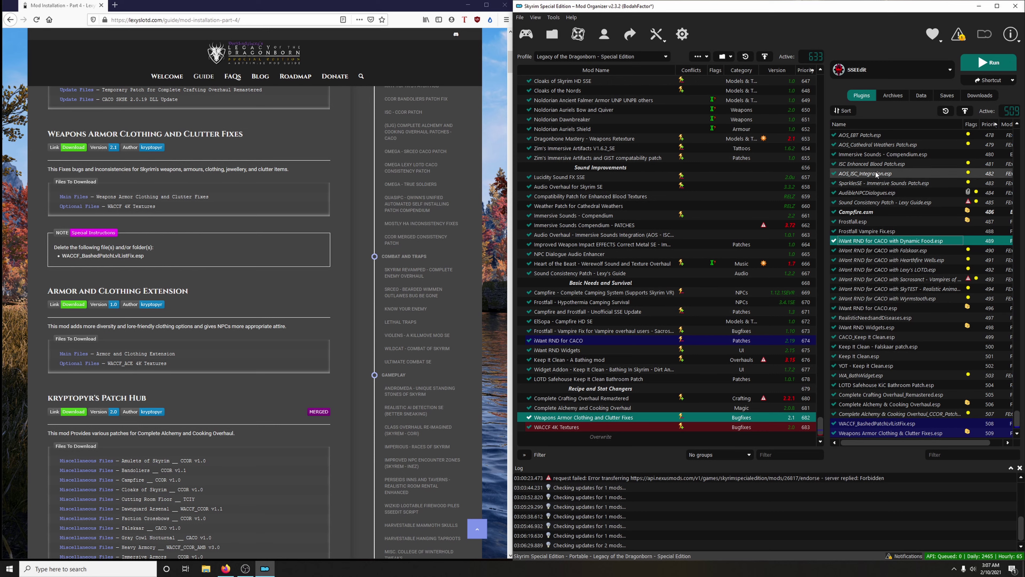
left_click(860, 165)
left_click(595, 228)
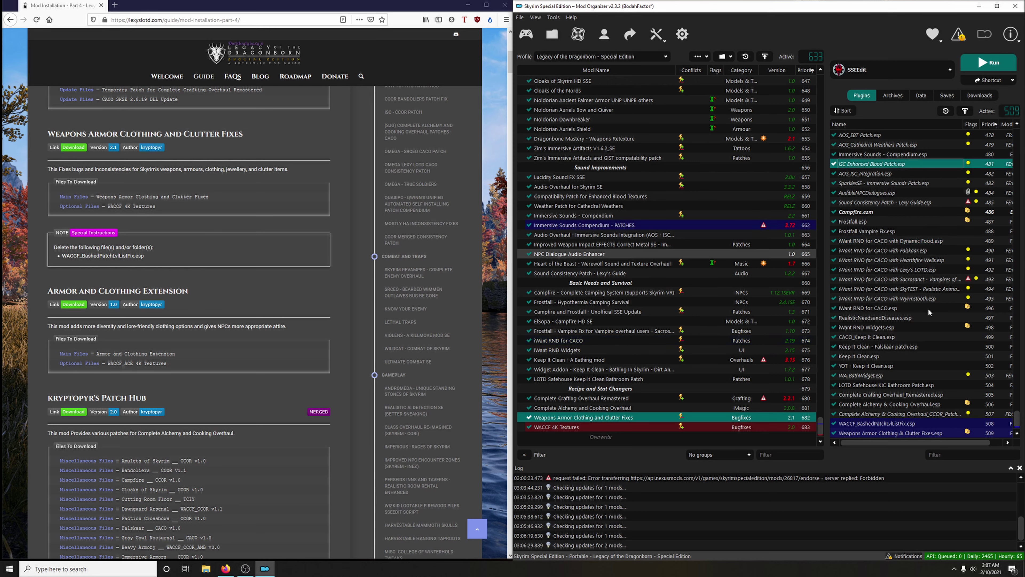
Select radiantBlocker.esp in the plugin load order and look for its supplying mod in the mod list
left_click_drag(1018, 423, 1018, 282)
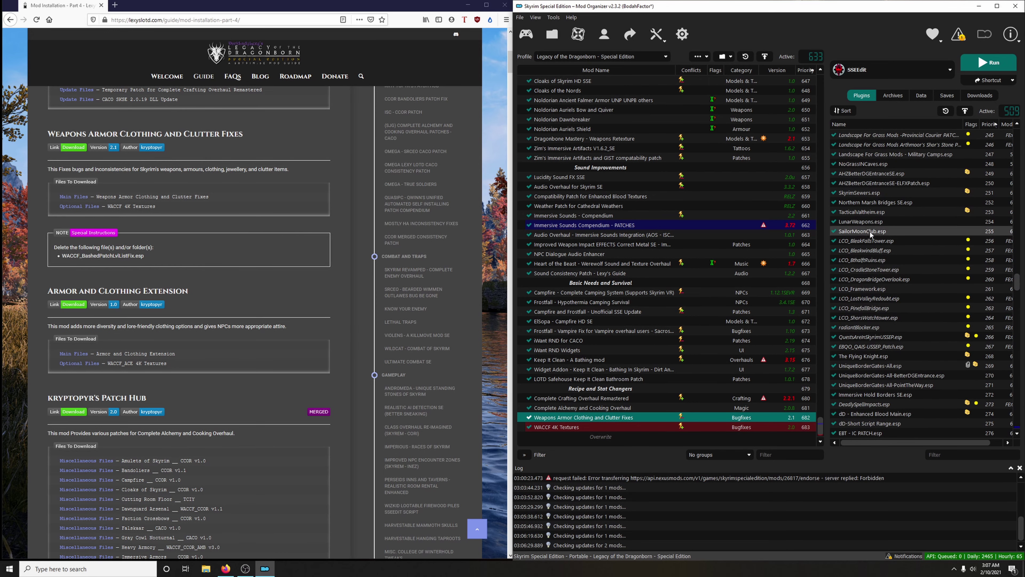
mouse_move(1016, 284)
left_mouse_down()
mouse_move(1017, 266)
mouse_move(1016, 291)
left_mouse_up()
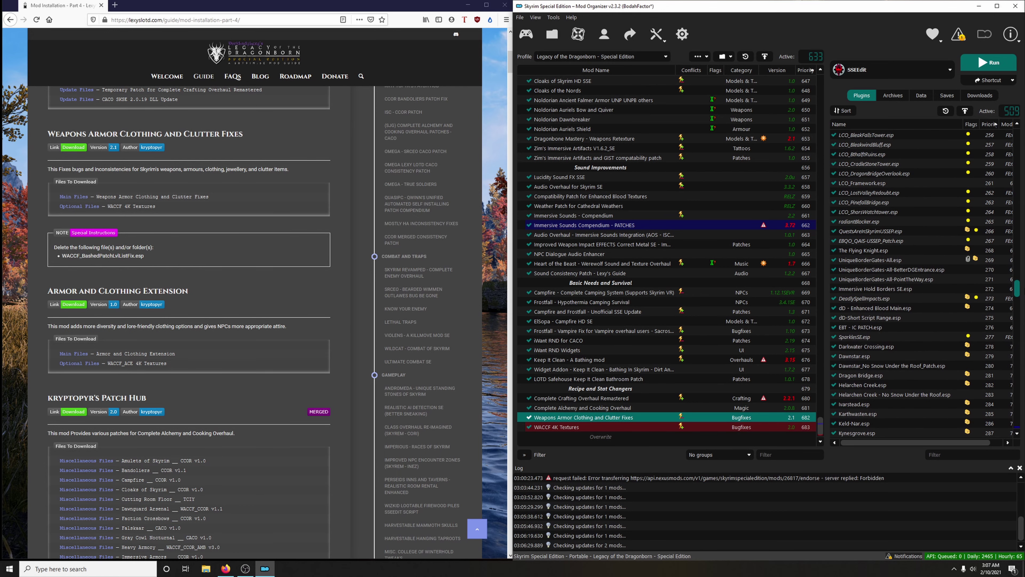
left_click(862, 223)
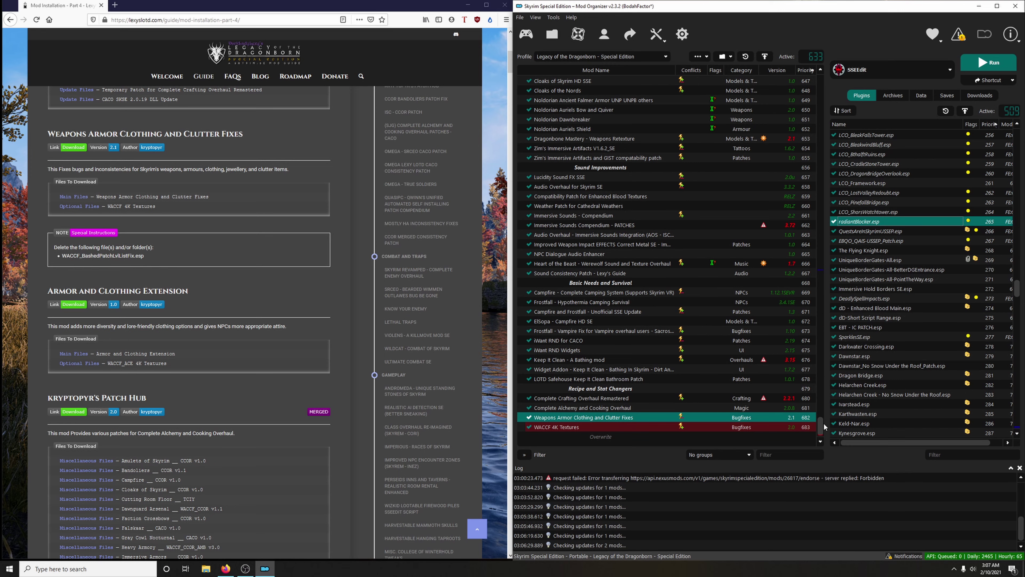
left_click_drag(822, 425, 753, 255)
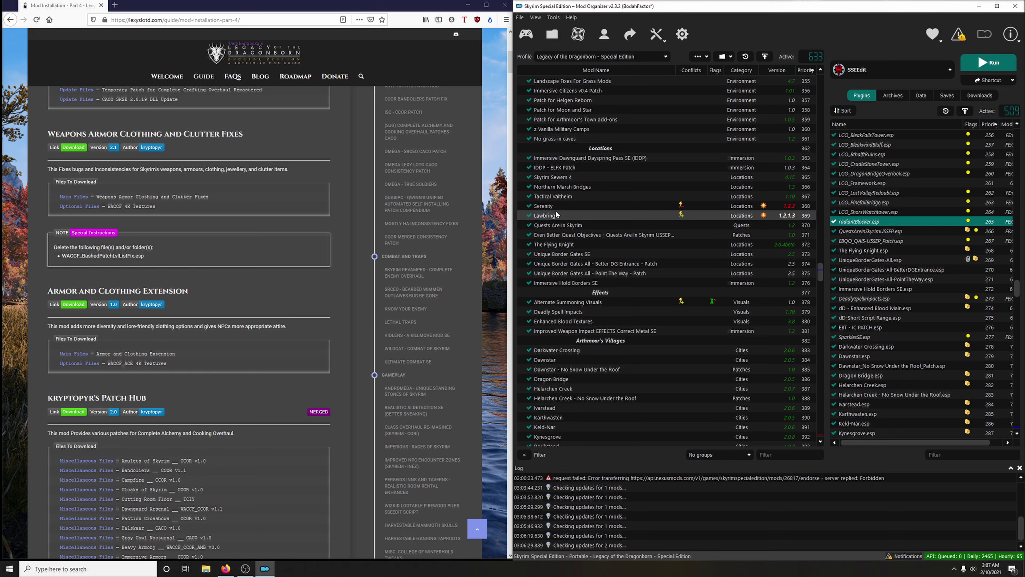
left_click_drag(821, 270, 822, 429)
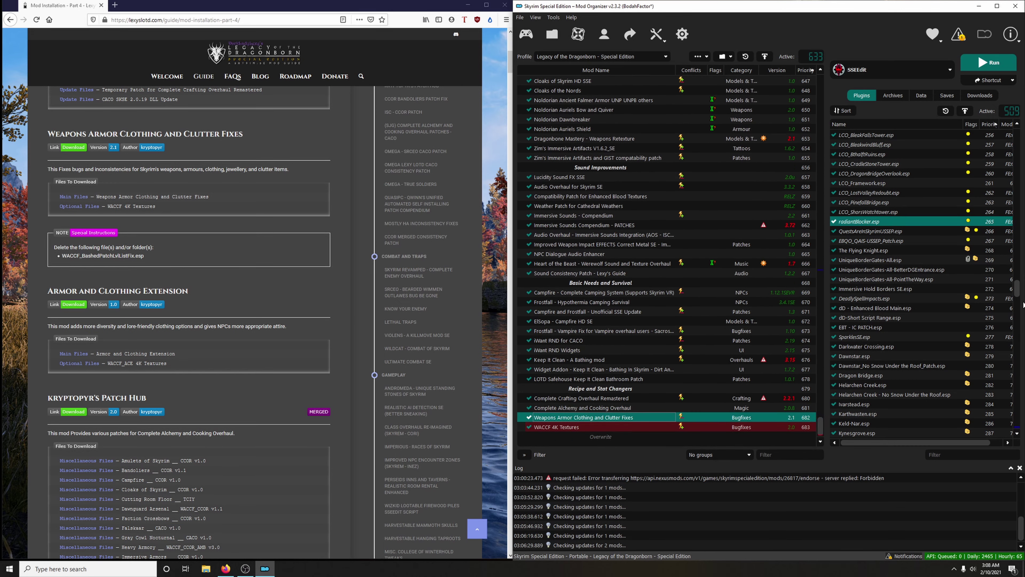
left_click_drag(1017, 292, 1017, 426)
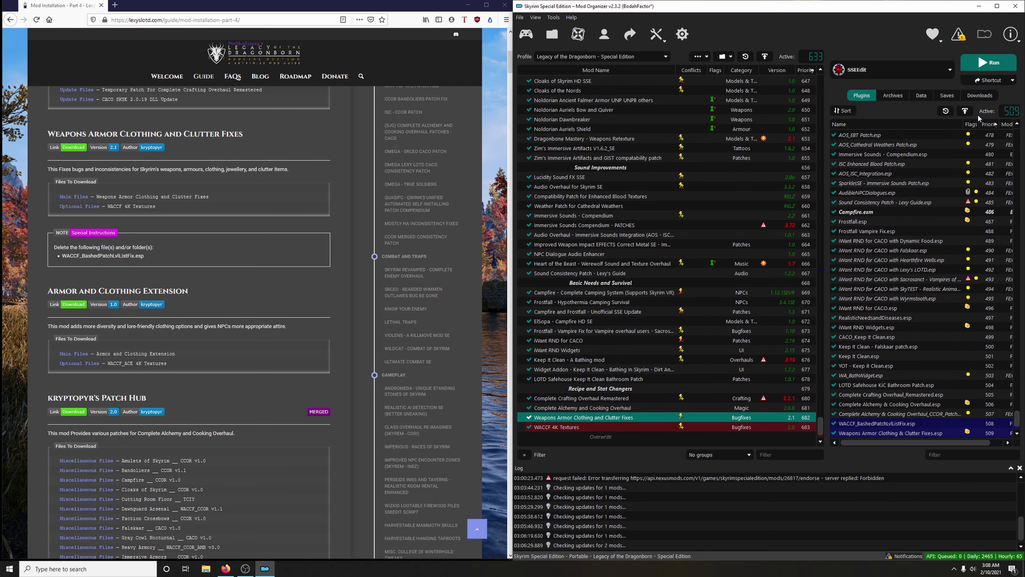
Download the Armor and Clothing Extension main file from its Nexus Mods page to the mod manager
left_click(982, 97)
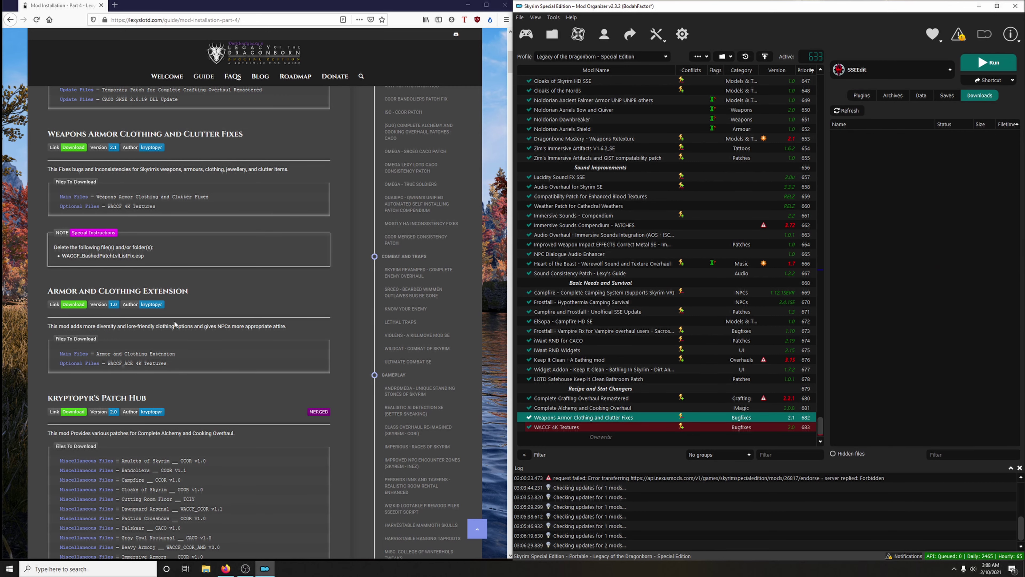
scroll(217, 321, "down", 3)
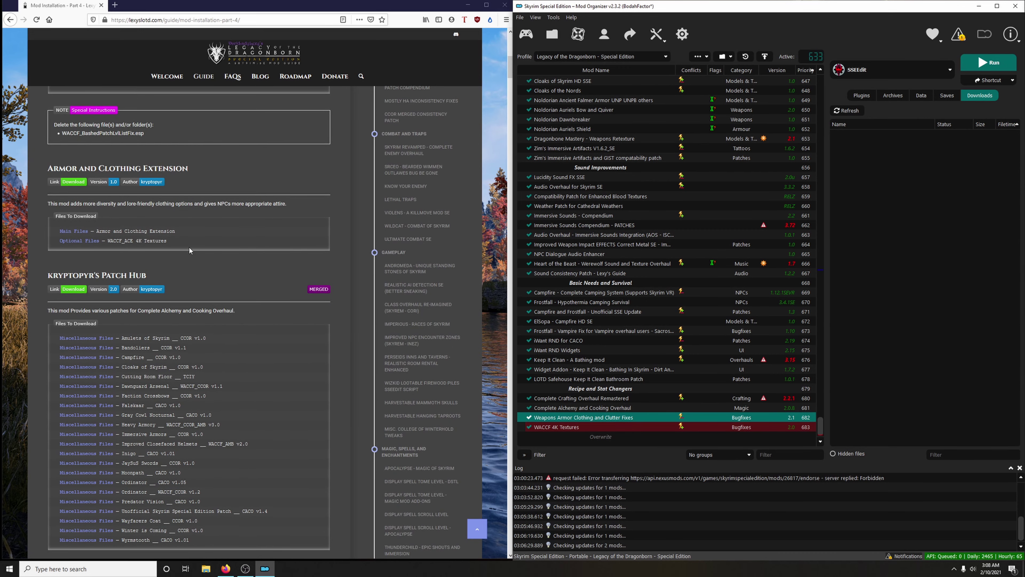
left_click(74, 183)
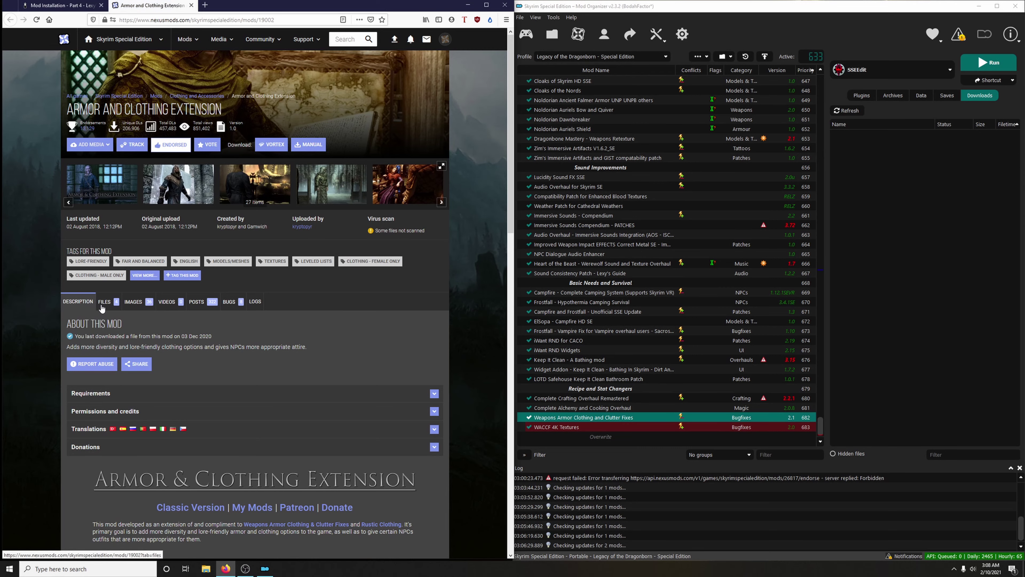
left_click(104, 301)
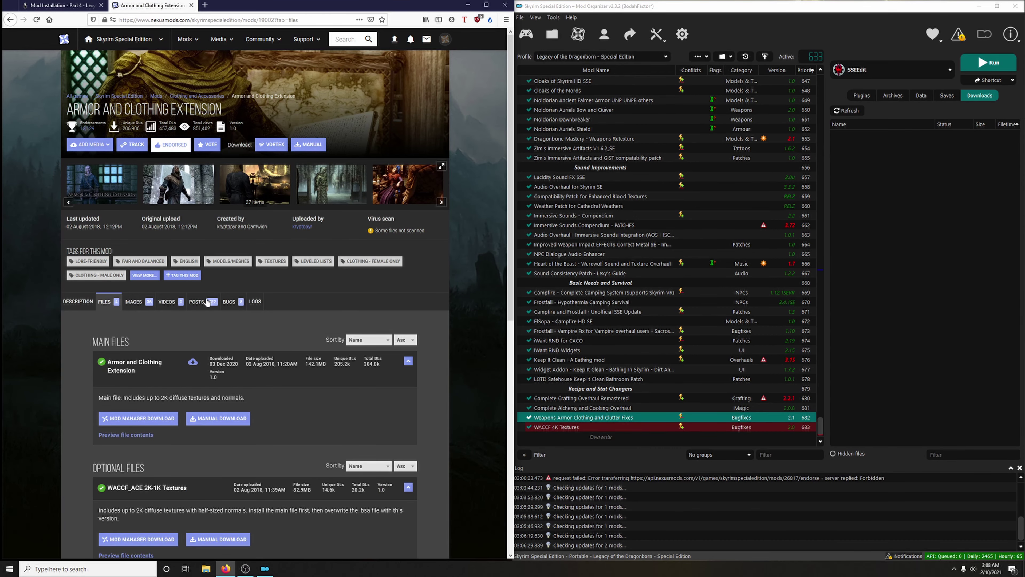
scroll(207, 302, "down", 5)
left_click(146, 252)
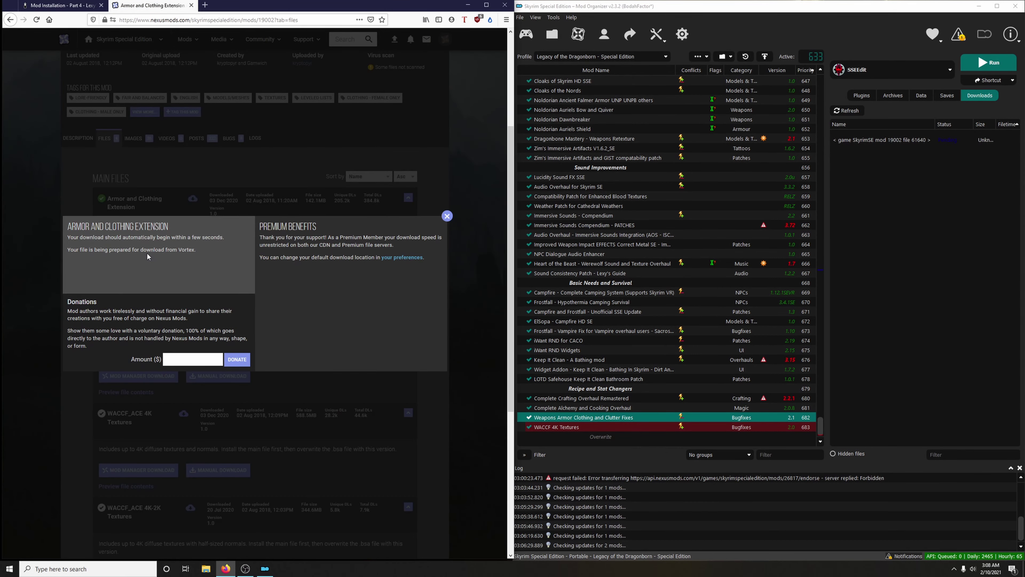
left_click(447, 216)
Check the guide's file list, download the optional WACCF_ACE 4K Textures file to the mod manager, and close the mod page
left_click(61, 6)
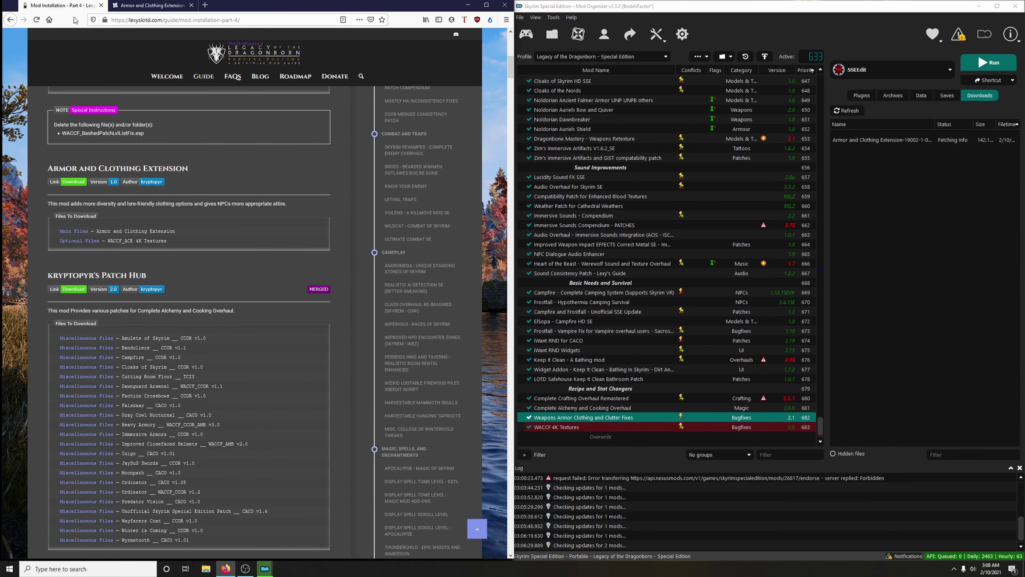
left_click(170, 5)
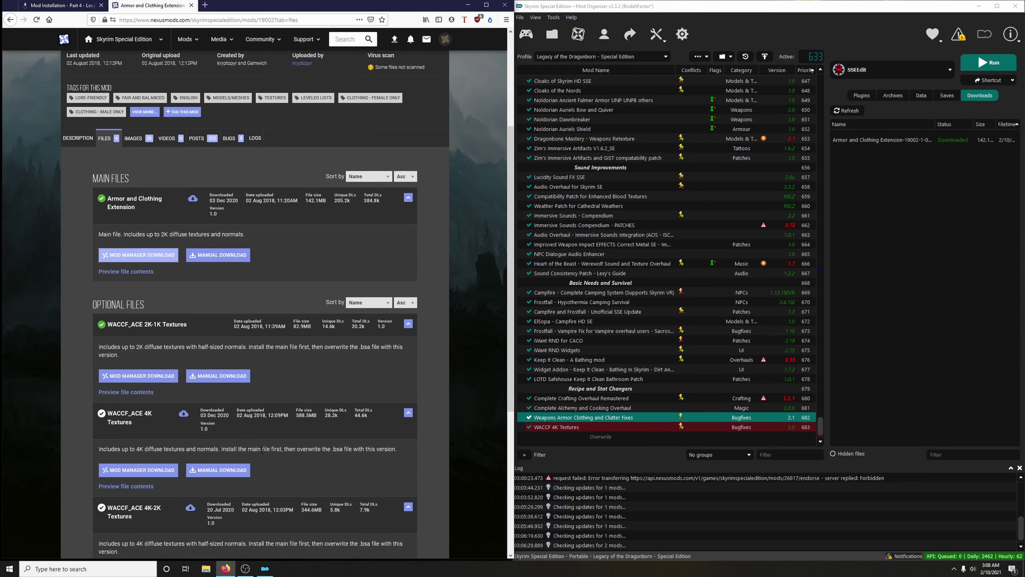
scroll(262, 450, "down", 3)
left_click(144, 347)
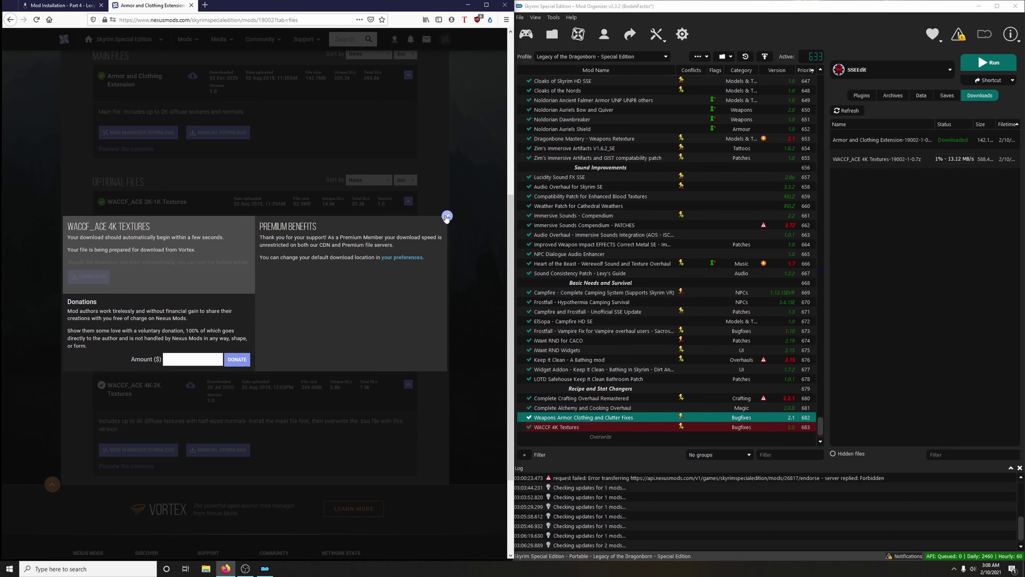
left_click(446, 216)
left_click(192, 5)
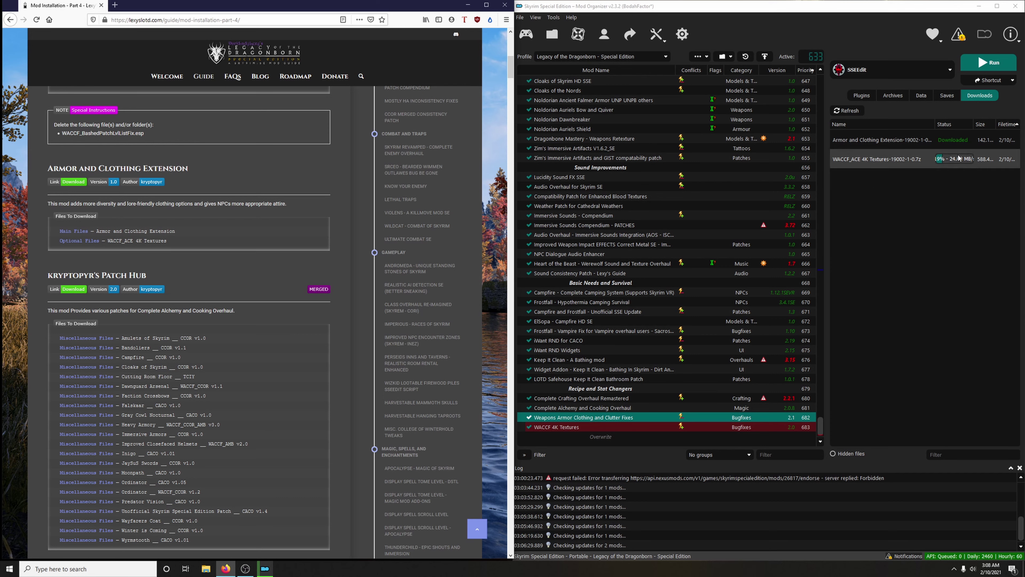
Install the downloaded Armor and Clothing Extension archive without unpacking its BSA
double_click(870, 139)
left_click(807, 294)
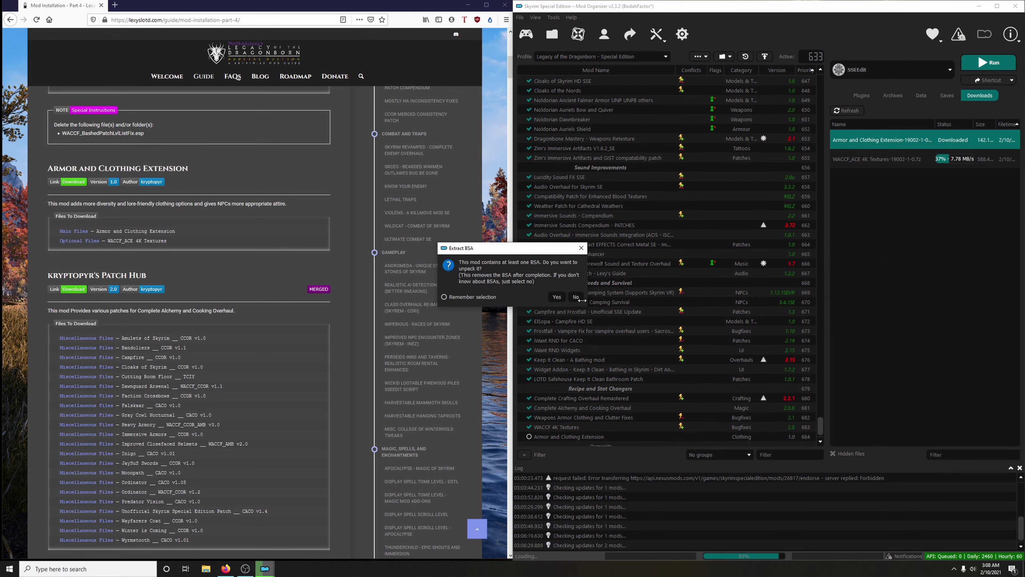
left_click(576, 296)
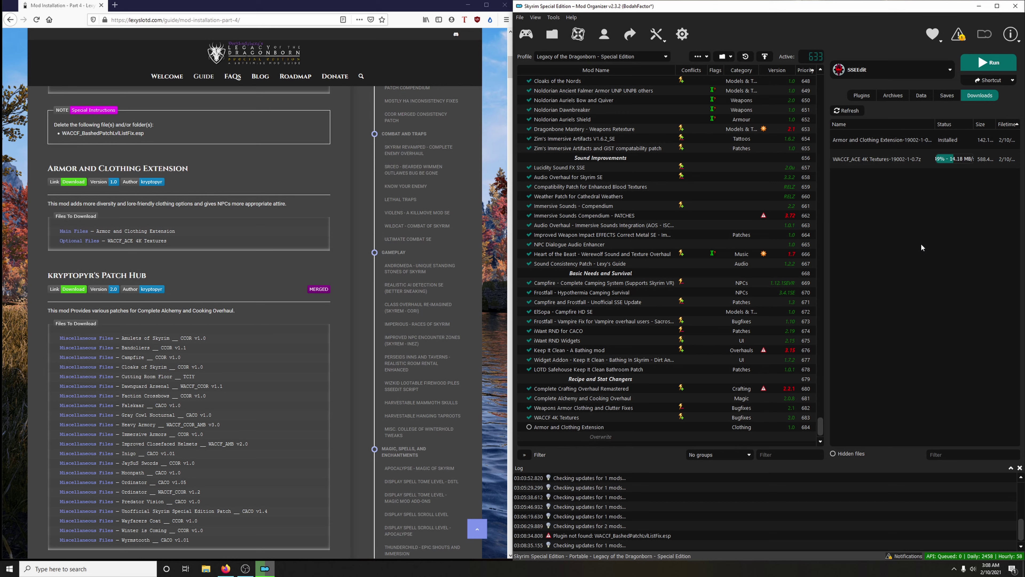
Install the textures archive as WACCF_ACE 4K Textures without unpacking its BSA, and enable it along with Armor and Clothing Extension
double_click(865, 161)
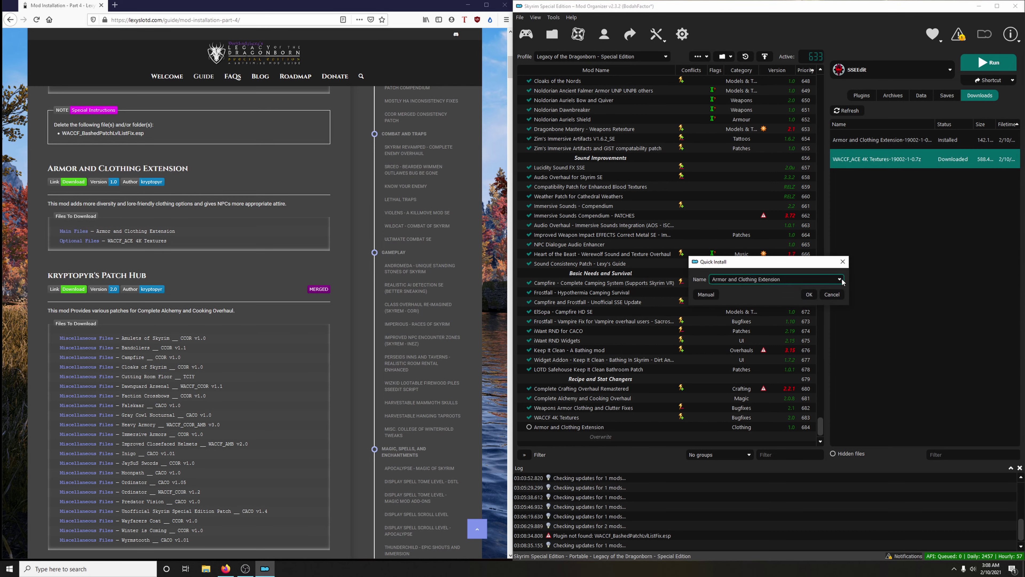
left_click(841, 279)
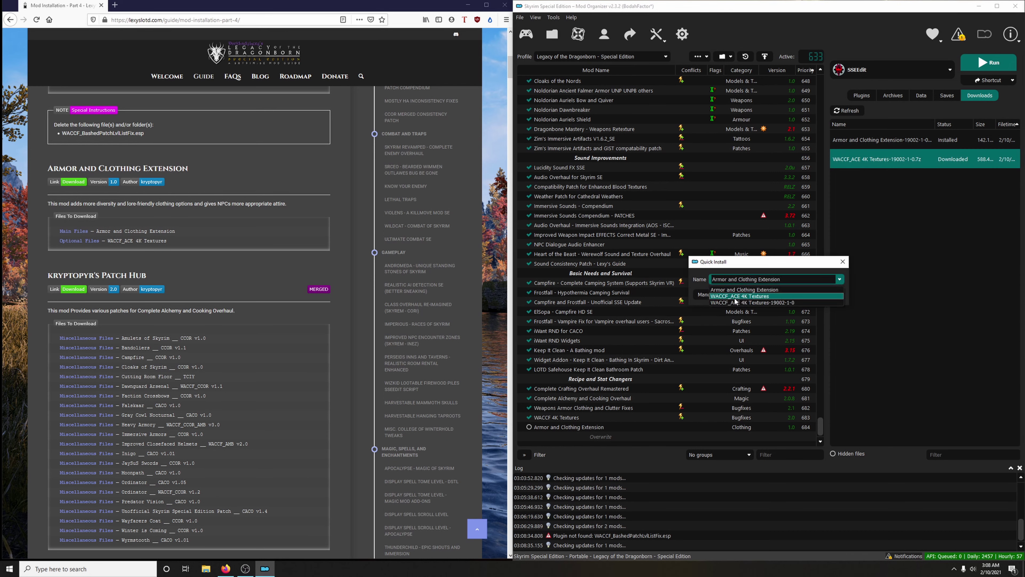
left_click(749, 297)
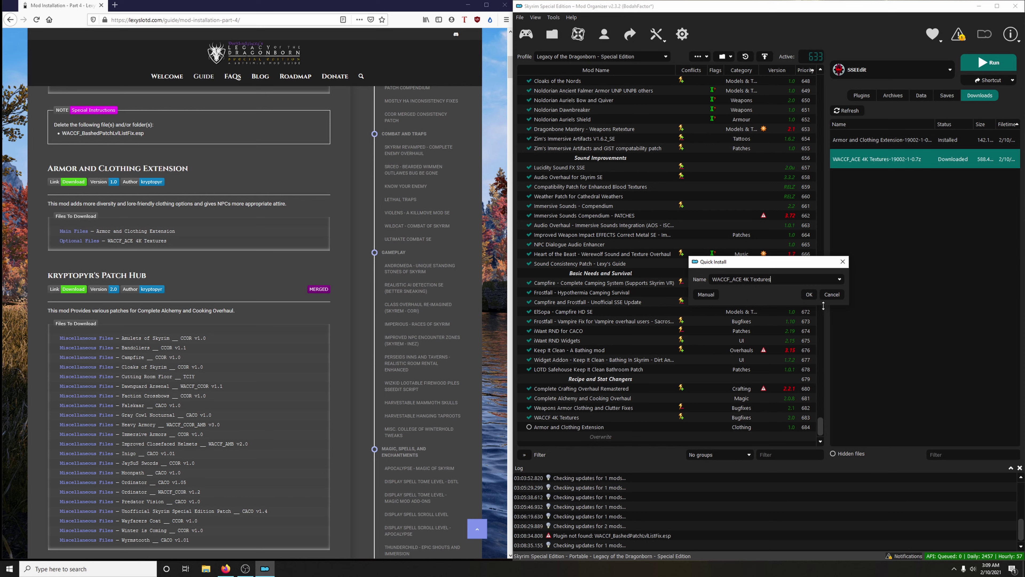
left_click(809, 294)
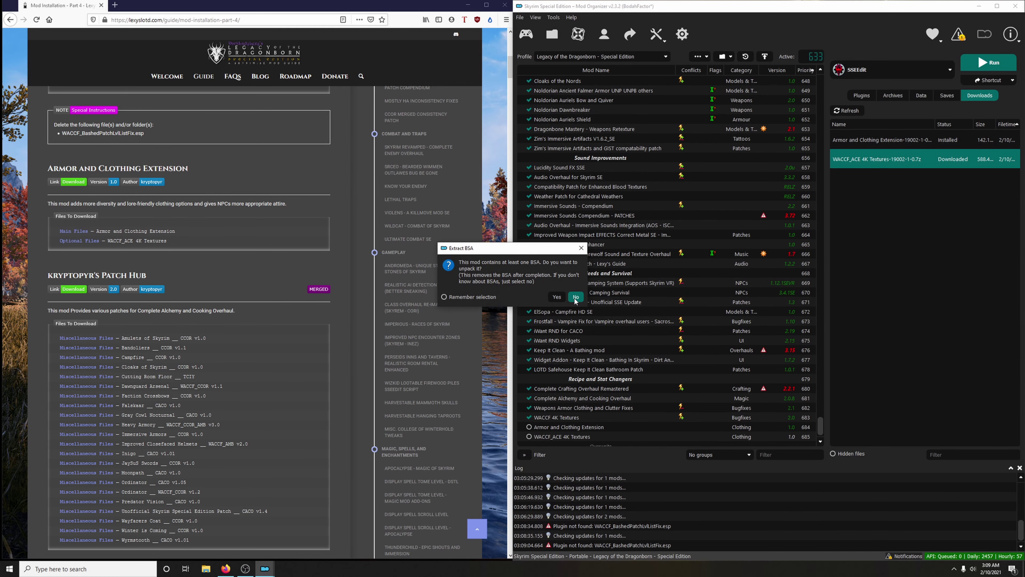
left_click(576, 296)
left_click(530, 417)
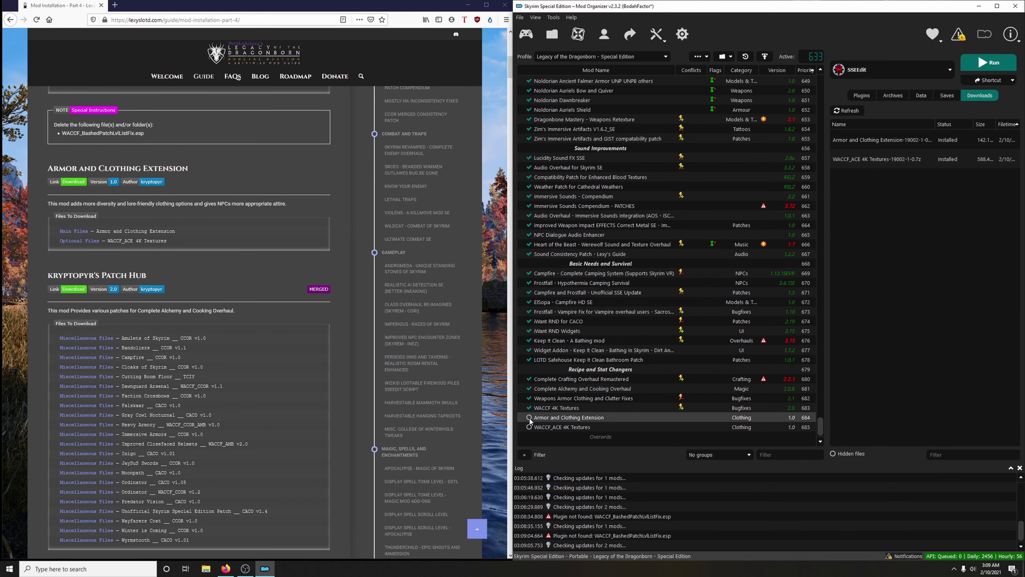
left_click(530, 427)
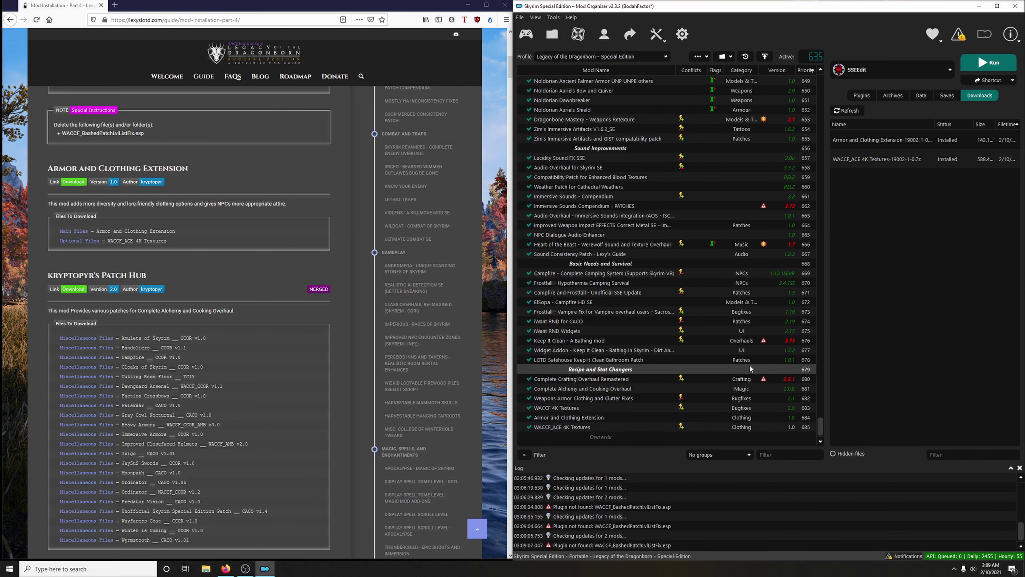
Open the file list of kryptopyr's Patch Hub from the guide and place it in a separate browser window beside the guide
scroll(305, 318, "down", 2)
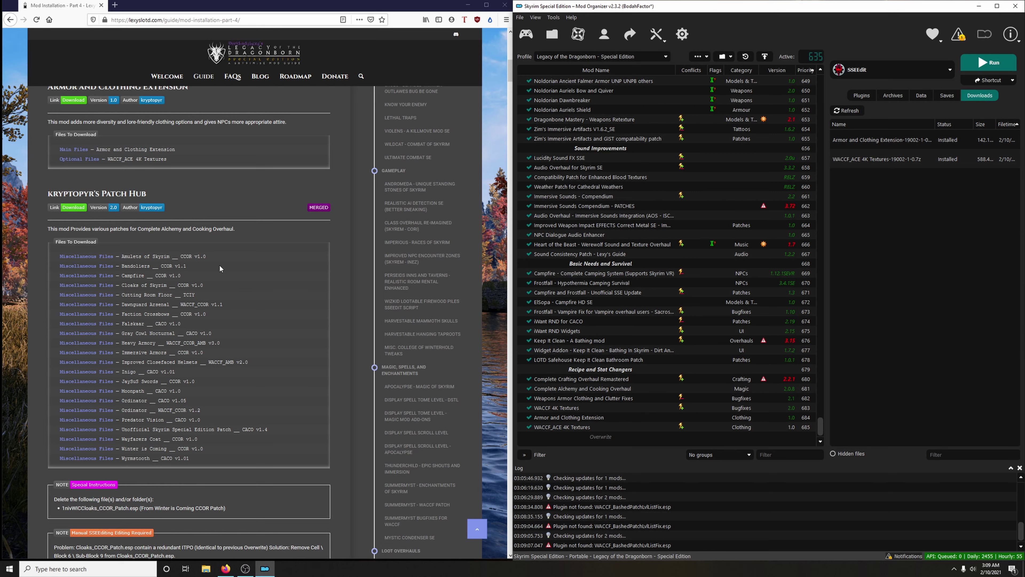
scroll(218, 262, "down", 1)
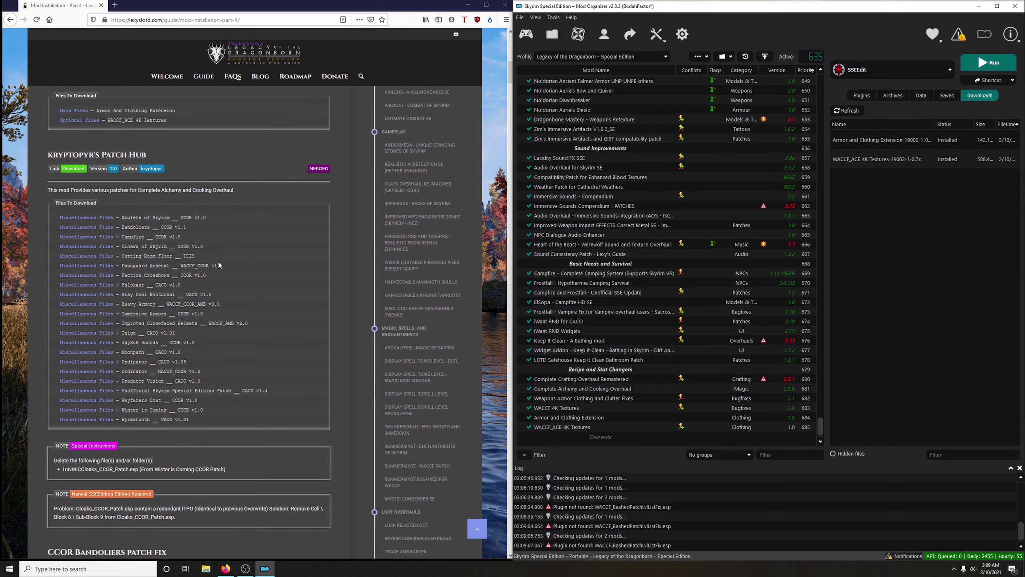
left_click(74, 167)
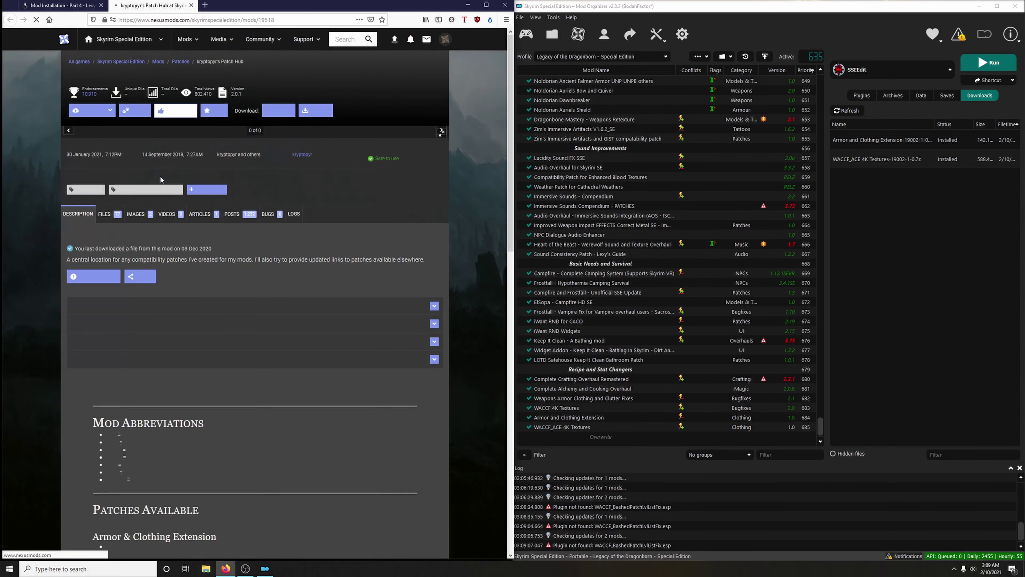
left_click(105, 254)
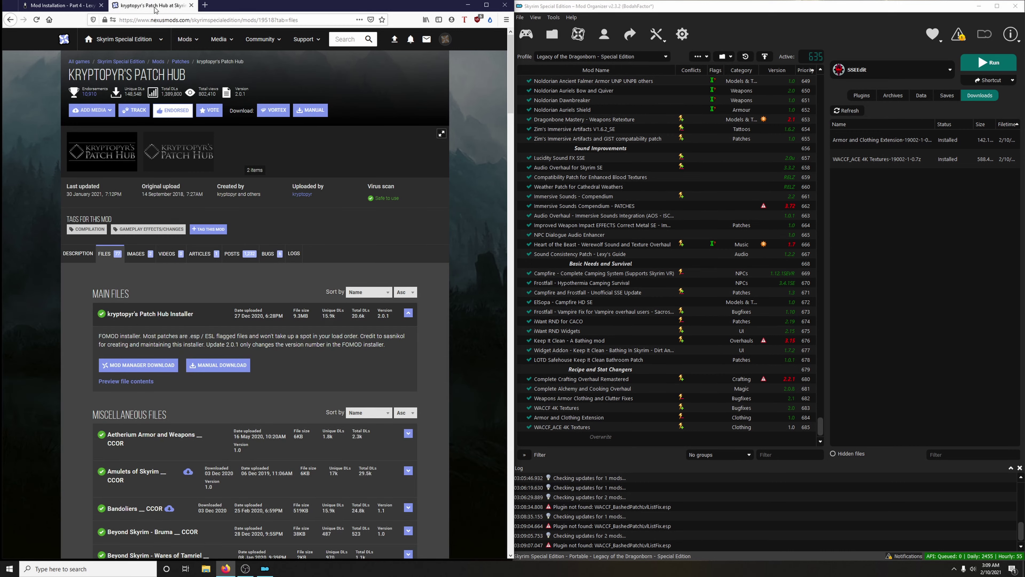
left_click_drag(154, 8, 636, 42)
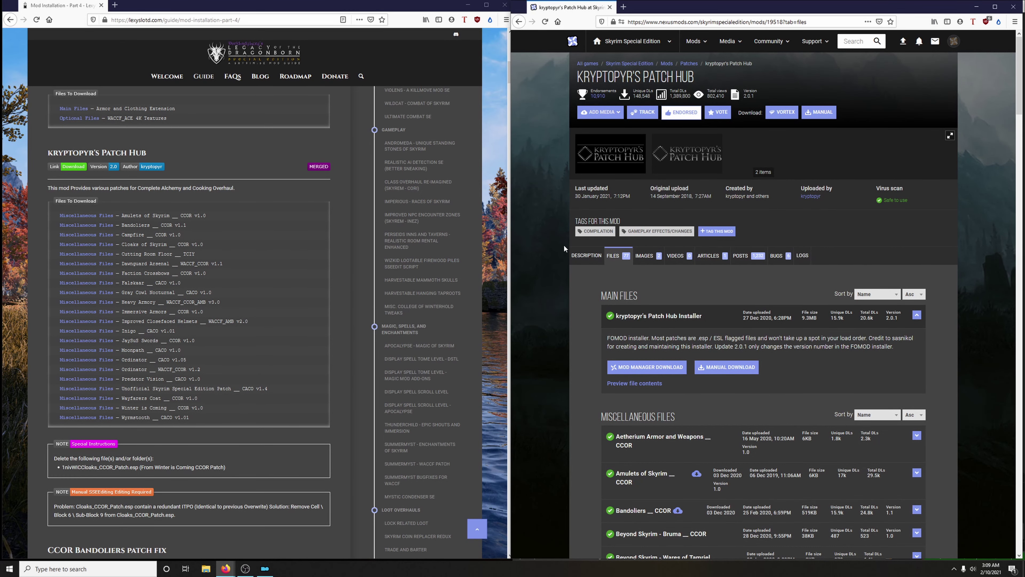
Download the Amulets of Skyrim __ CCOR and Bandoliers __ CCOR patches from kryptopyr's Patch Hub to the mod manager
scroll(695, 242, "down", 3)
scroll(696, 241, "down", 10)
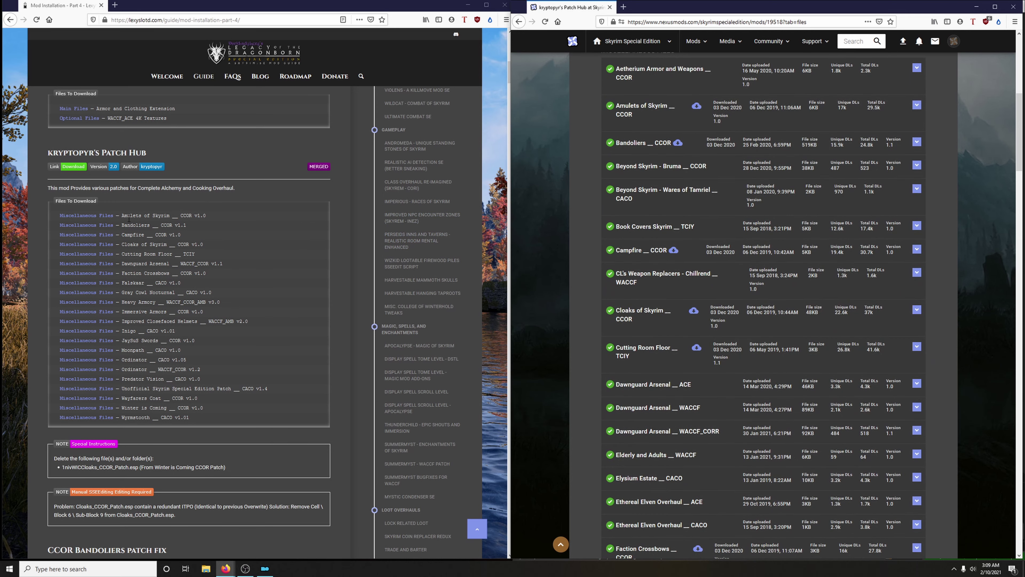
scroll(709, 245, "up", 5)
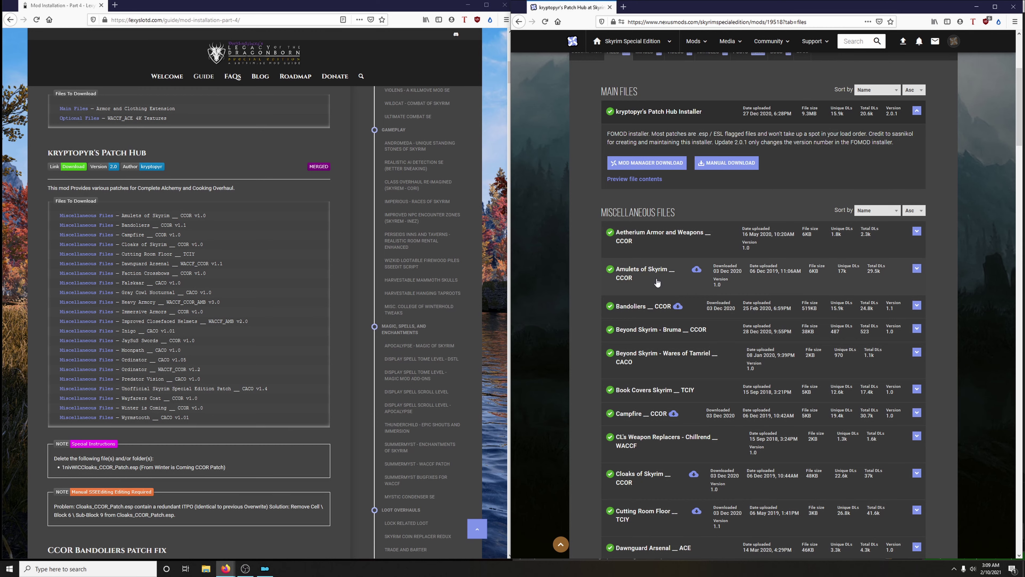
left_click(646, 283)
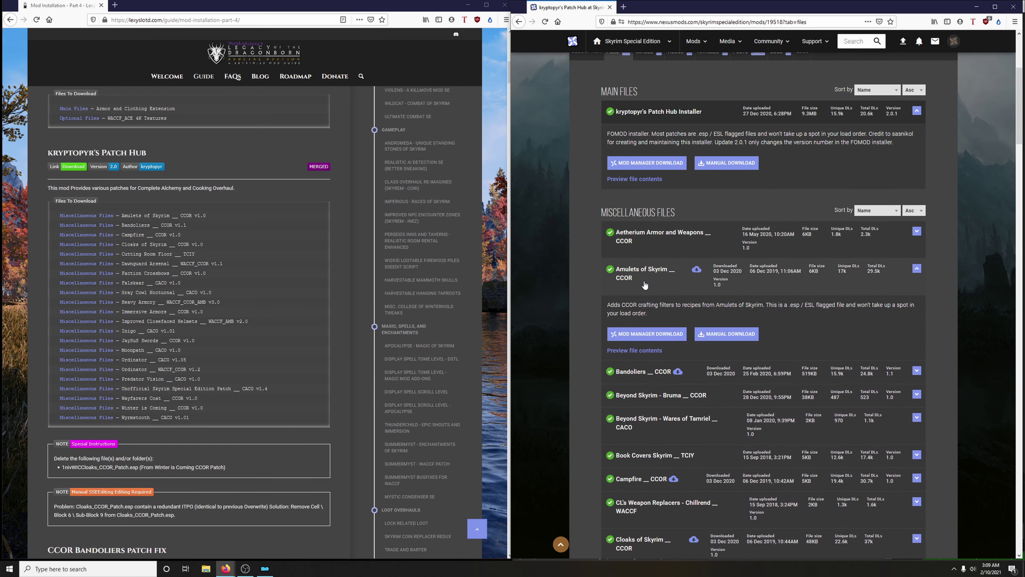
left_click(641, 335)
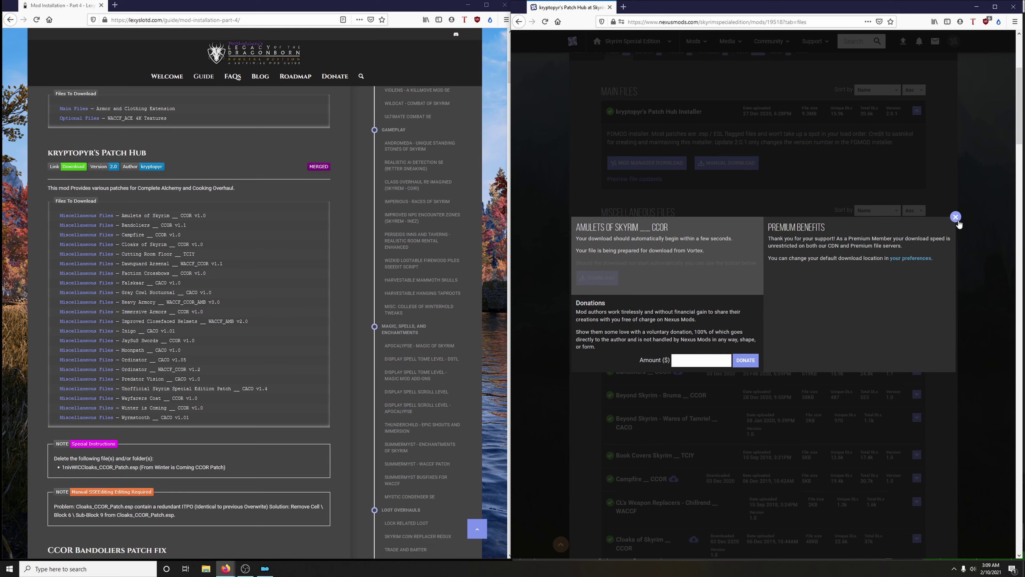
left_click(955, 217)
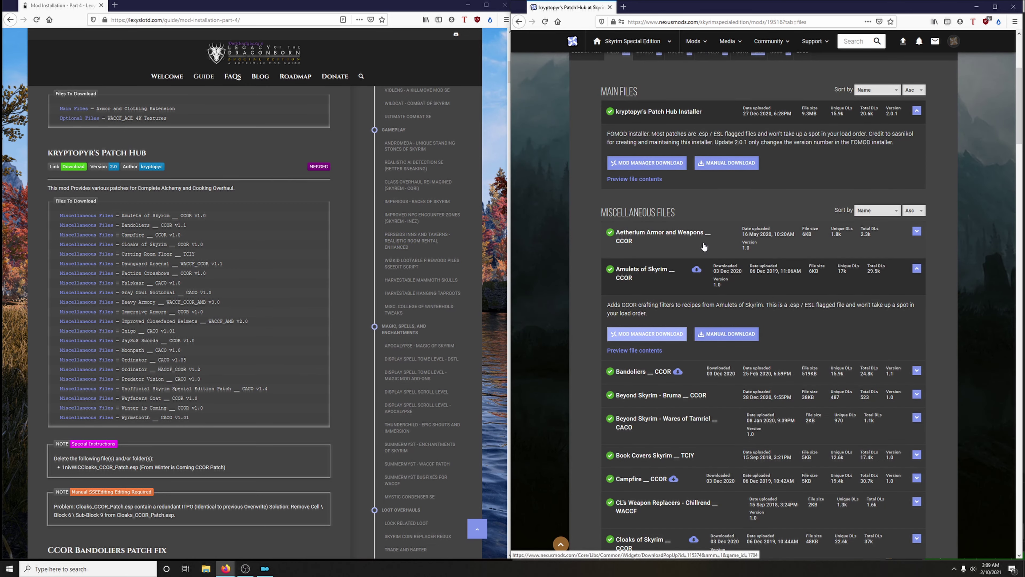
scroll(665, 253, "down", 2)
left_click(644, 289)
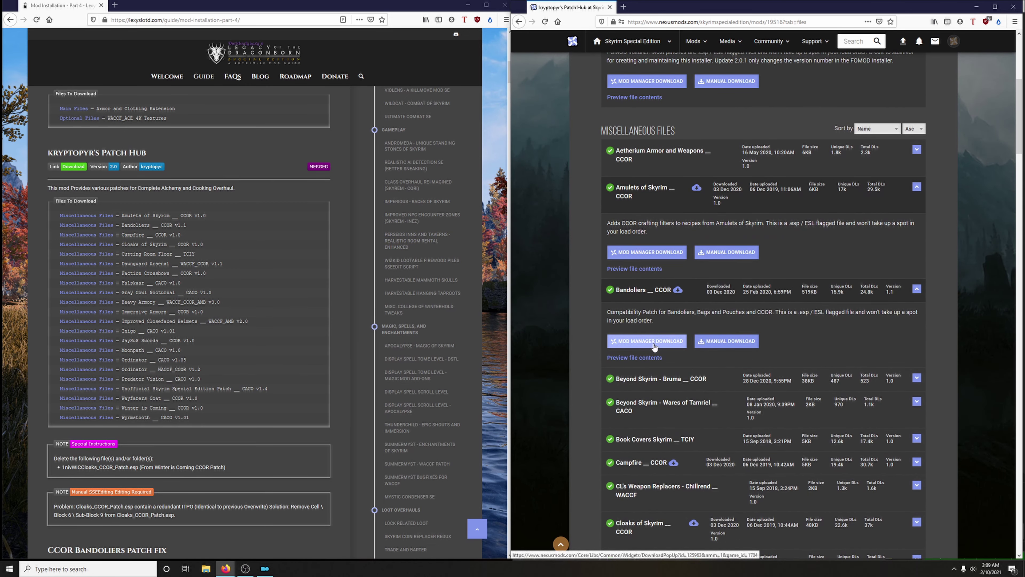
left_click(654, 343)
left_click(956, 216)
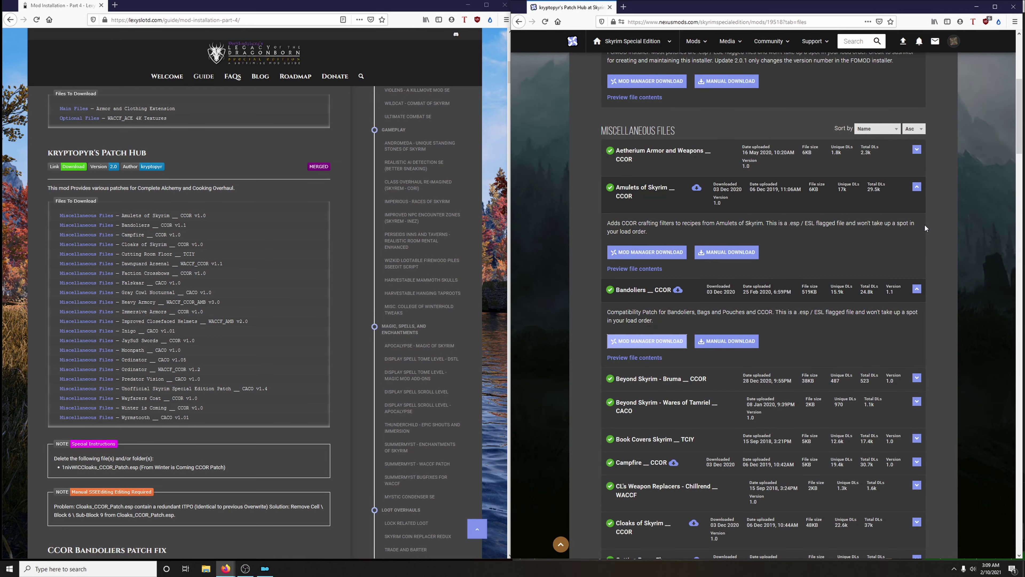
Download the Campfire __ CCOR and Cloaks of Skyrim __ CCOR miscellaneous files to the mod manager
scroll(784, 254, "down", 6)
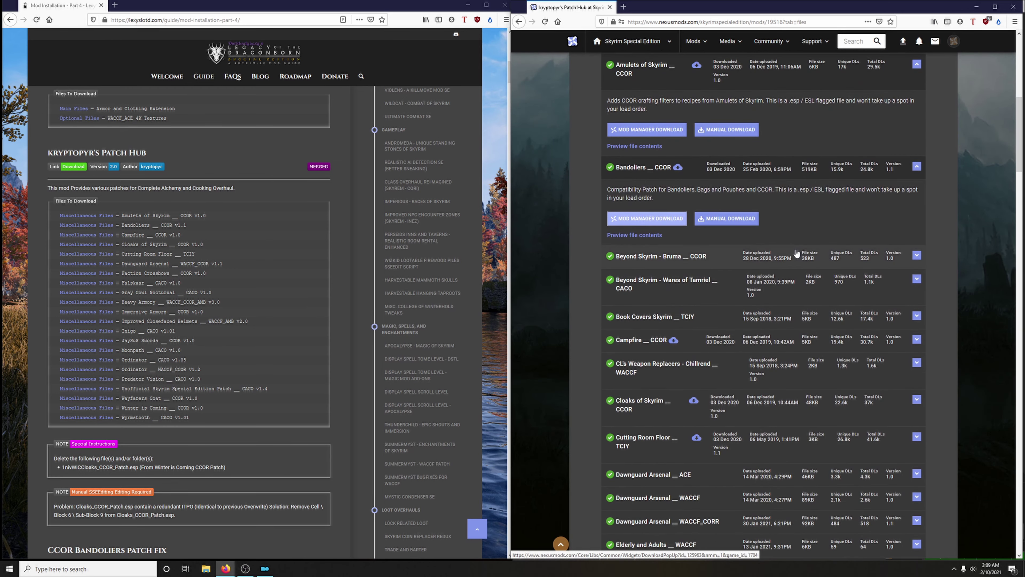
left_click(658, 223)
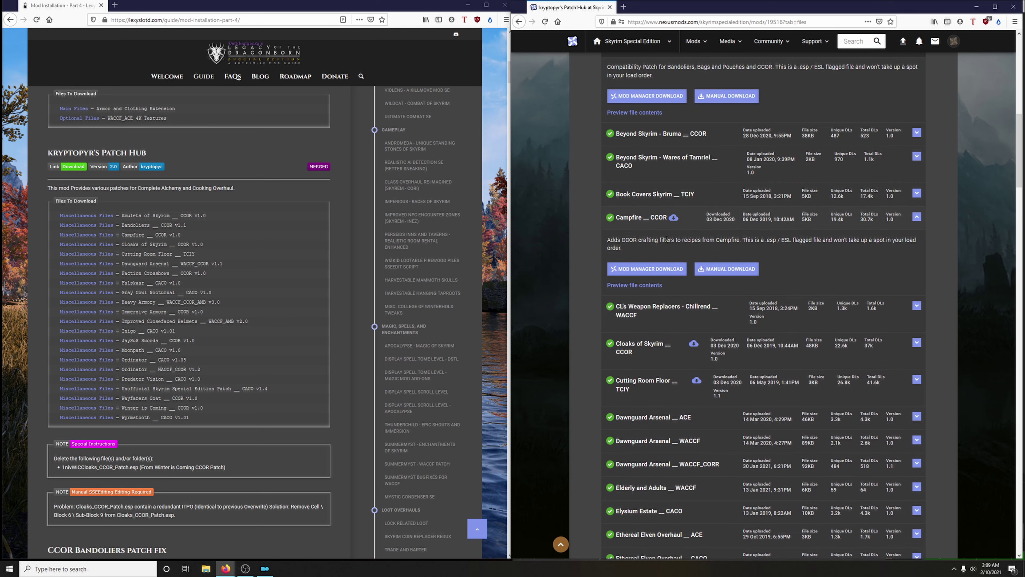
left_click(636, 275)
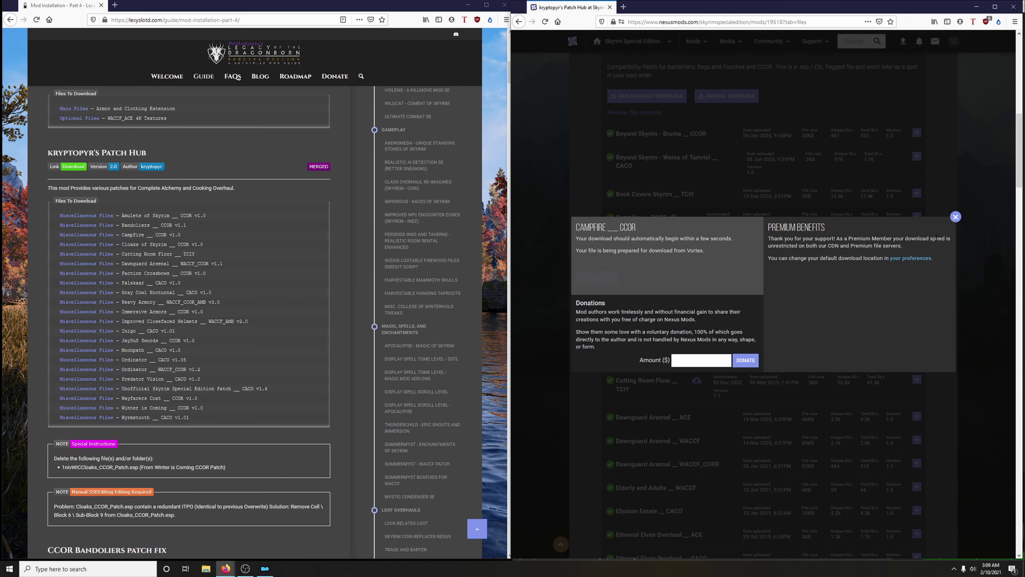
left_click(956, 218)
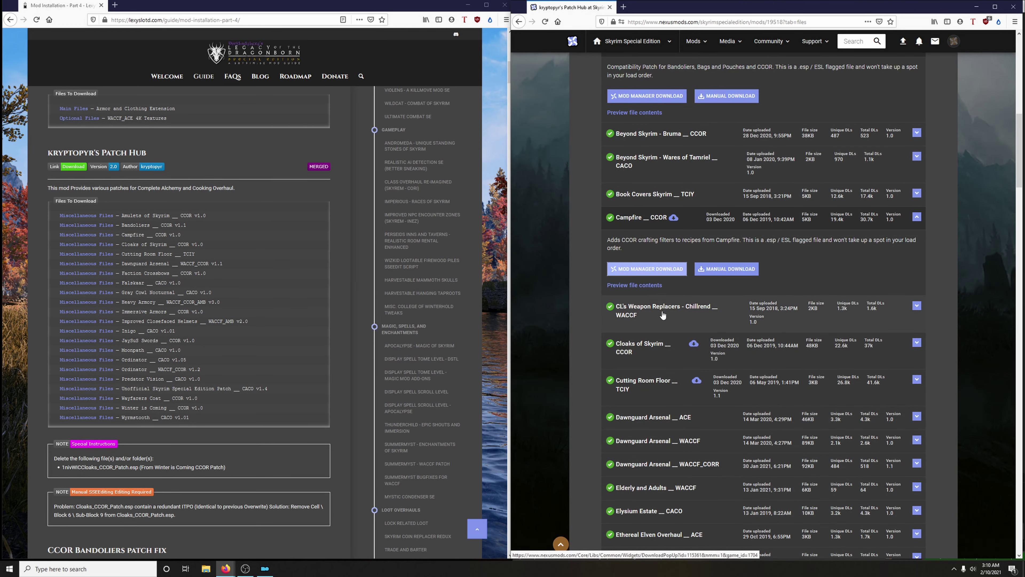
left_click(642, 360)
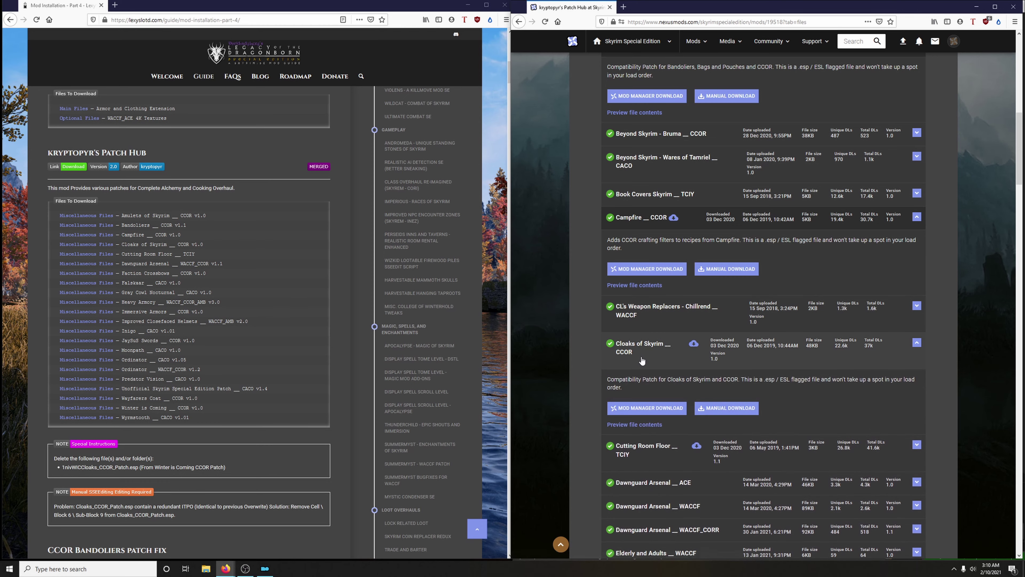
scroll(646, 351, "down", 3)
left_click(655, 289)
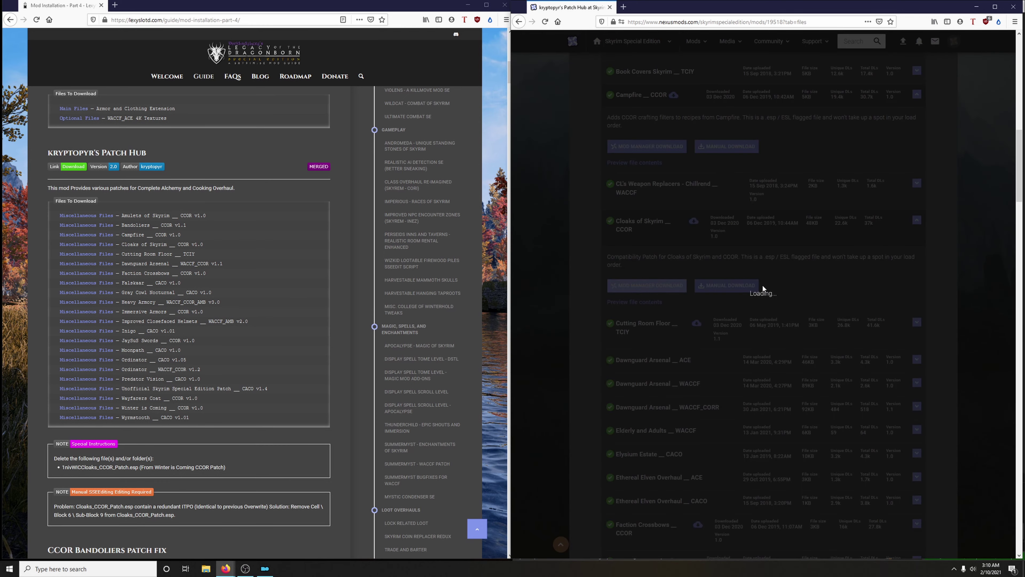
left_click(954, 218)
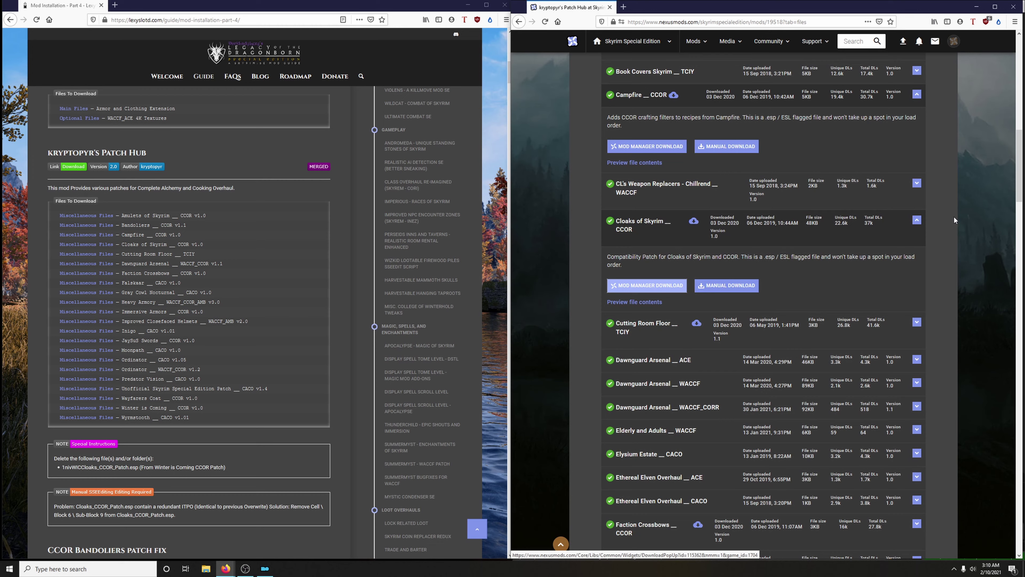
Download the Cutting Room Floor __ TCIY and Dawnguard Arsenal __ WACCF_CORR patches to the mod manager
scroll(690, 274, "down", 2)
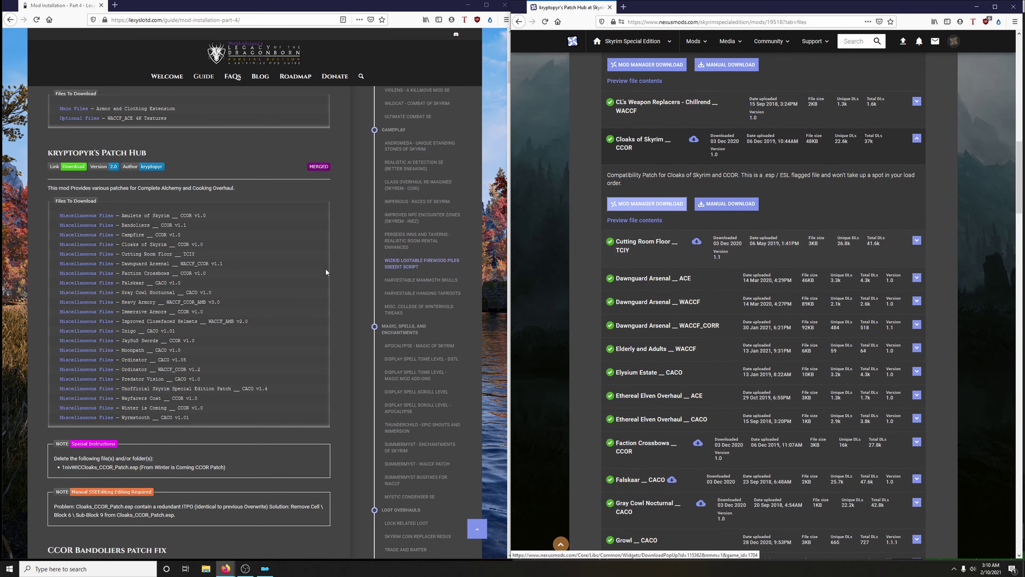
left_click(632, 257)
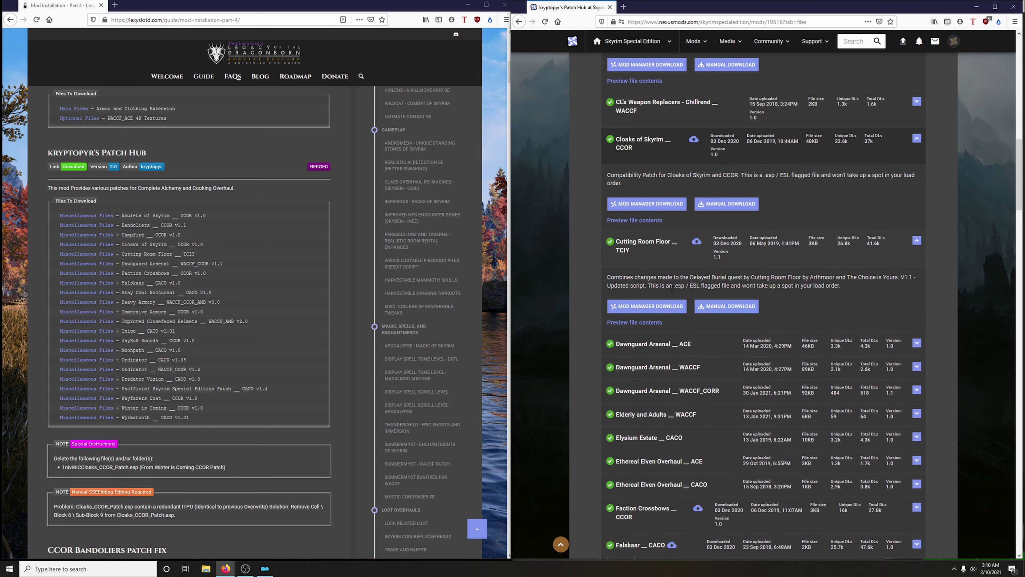
left_click(654, 312)
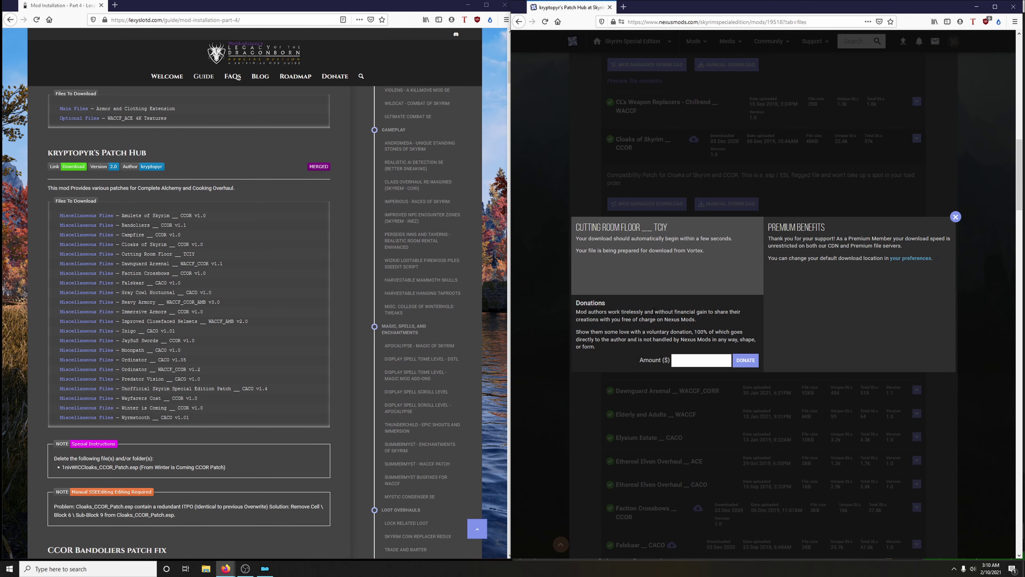
left_click(956, 217)
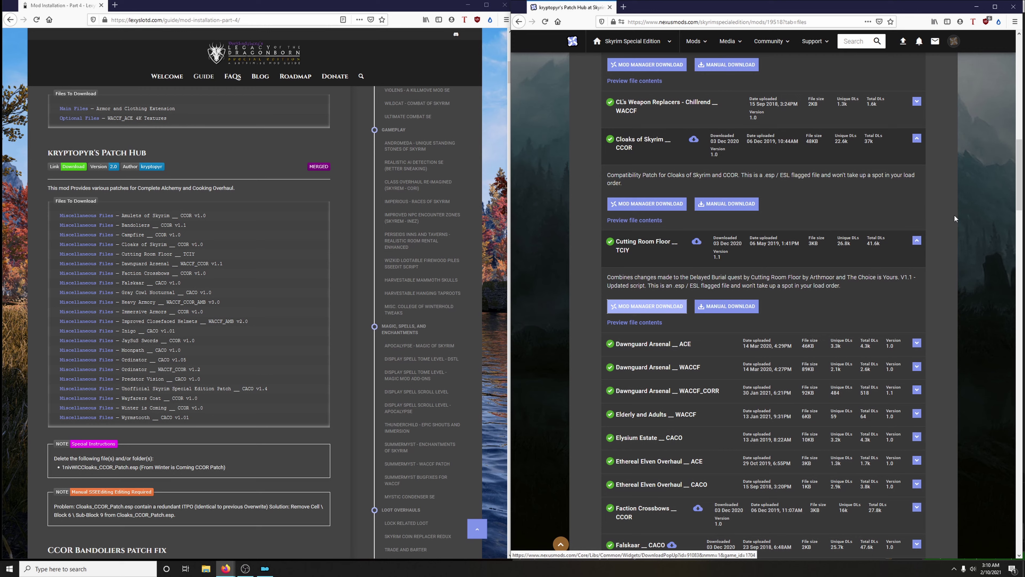
scroll(751, 266, "down", 3)
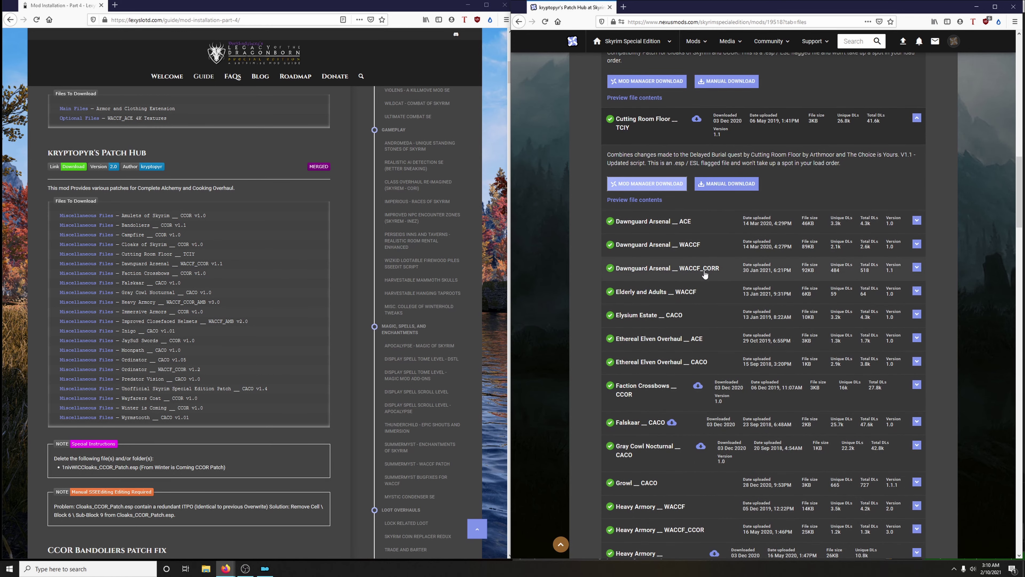
left_click(656, 273)
left_click(672, 321)
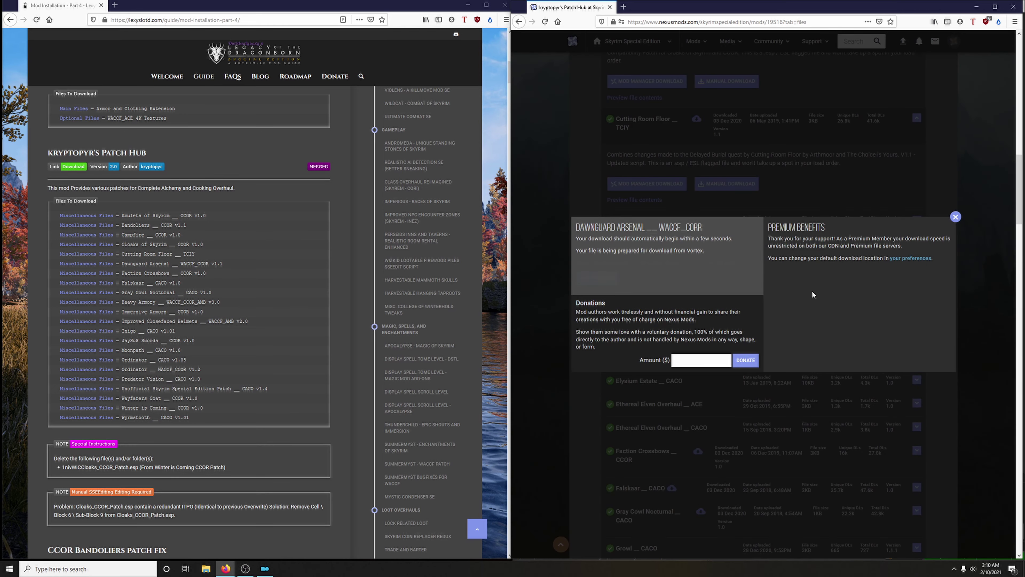
left_click(959, 213)
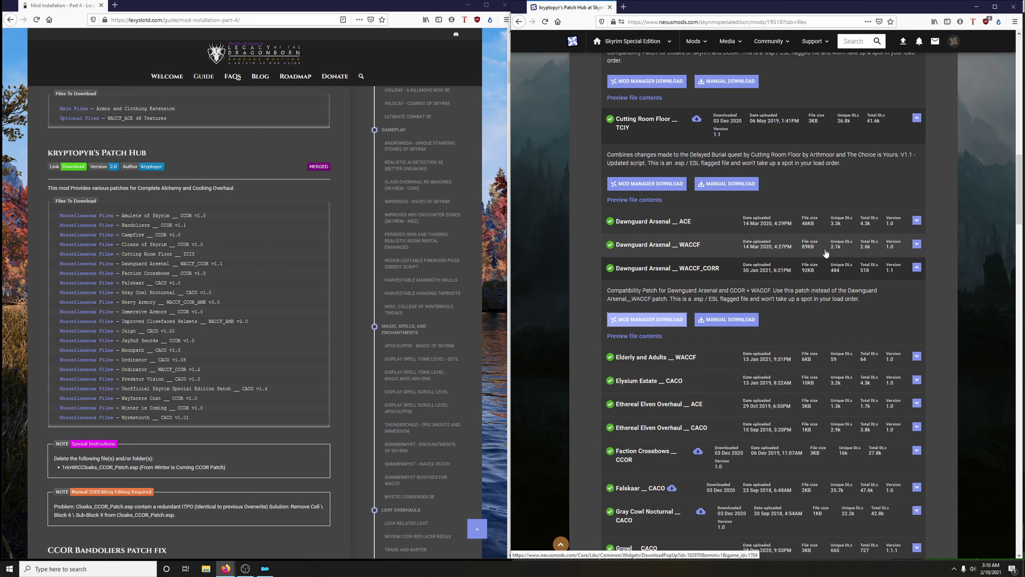
Download the Faction Crossbows __ CCOR and Falskaar __ CACO patches to the mod manager
scroll(838, 259, "down", 3)
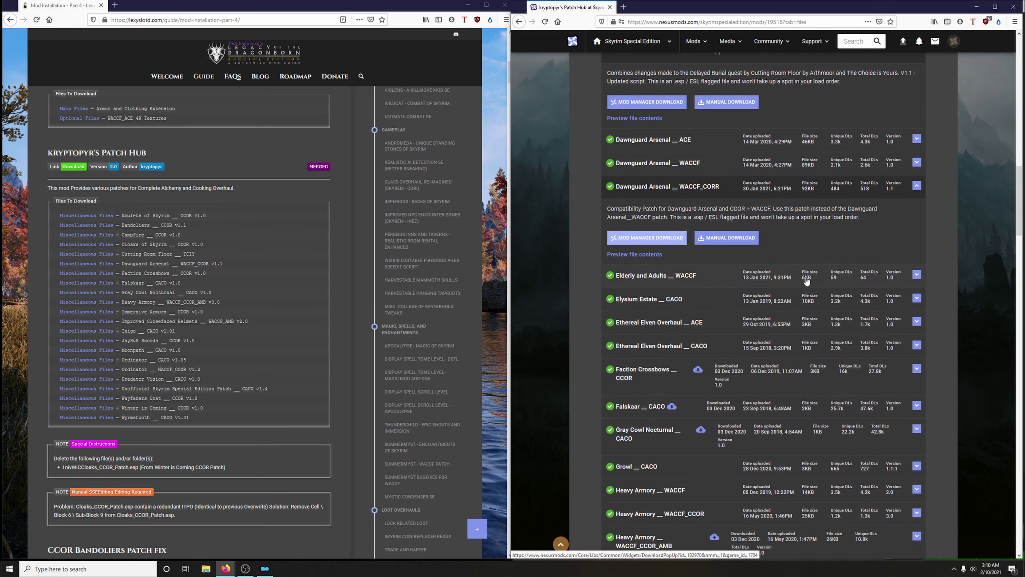
scroll(720, 308, "down", 3)
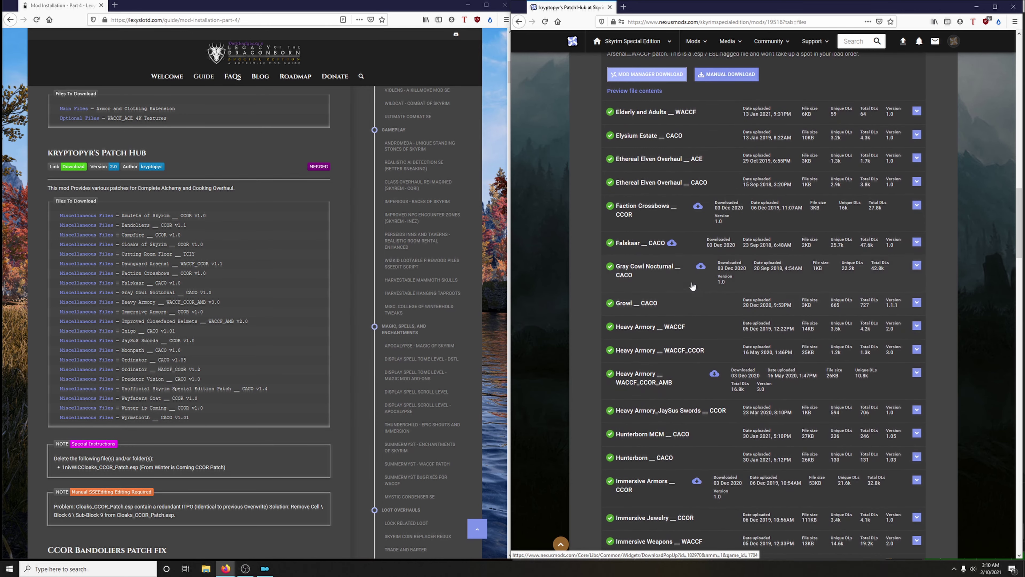
left_click(643, 219)
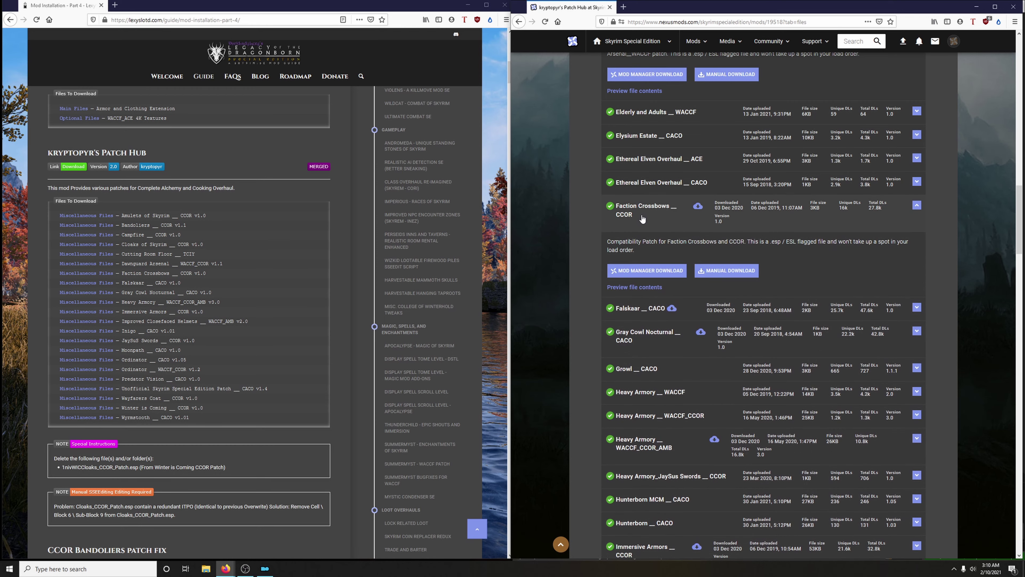
left_click(646, 273)
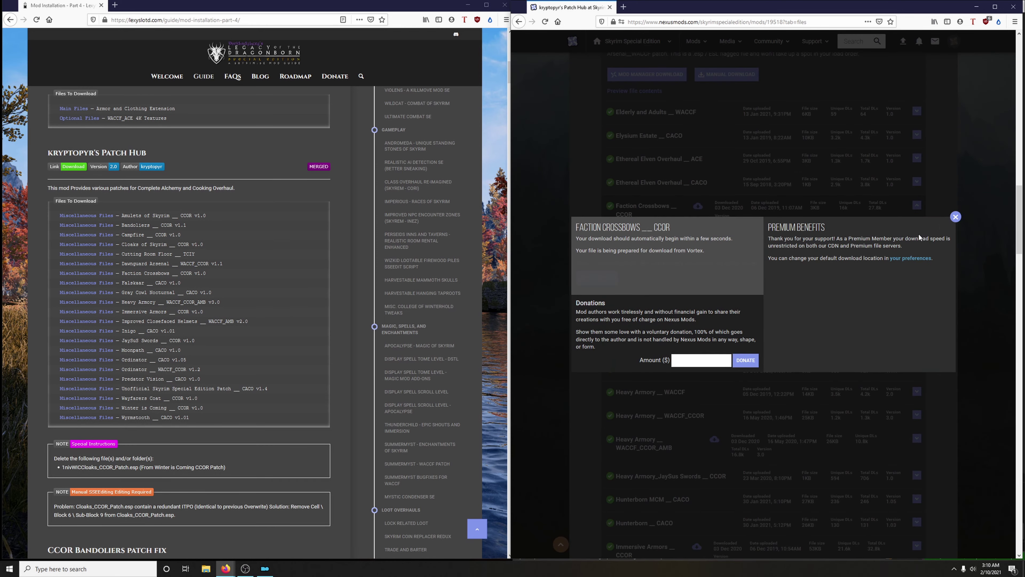
left_click(956, 217)
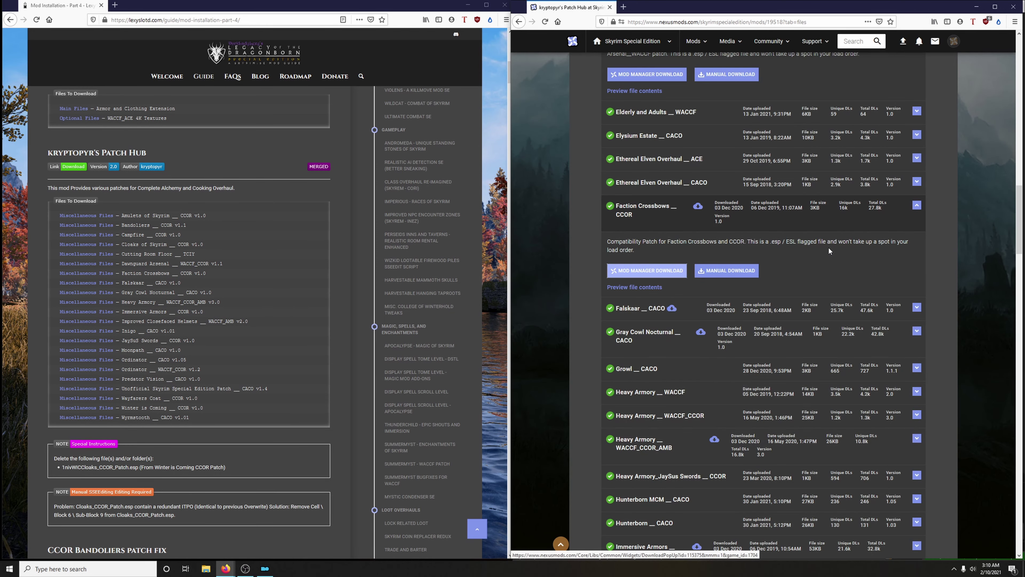
scroll(824, 245, "down", 4)
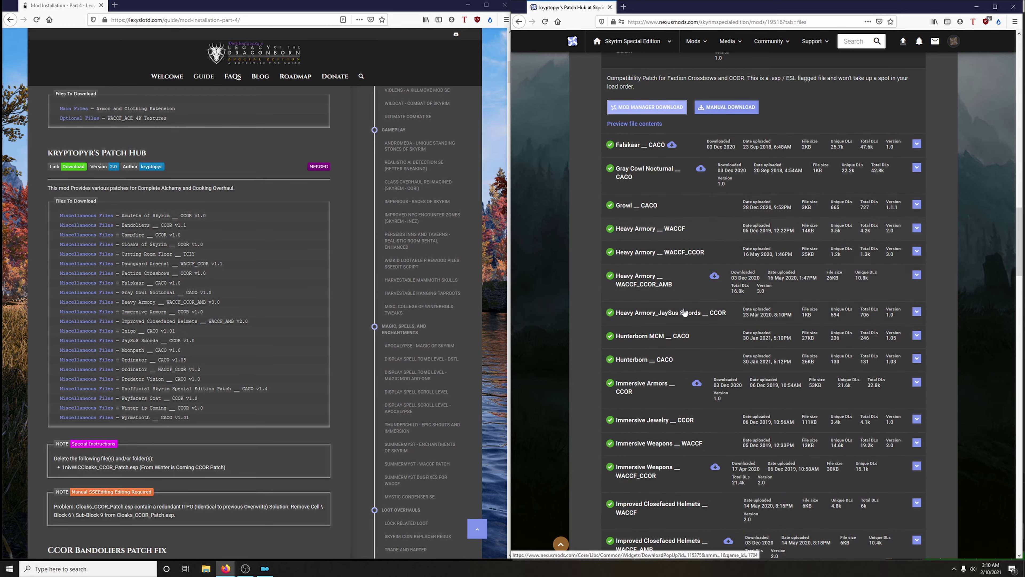
left_click(631, 153)
left_click(642, 196)
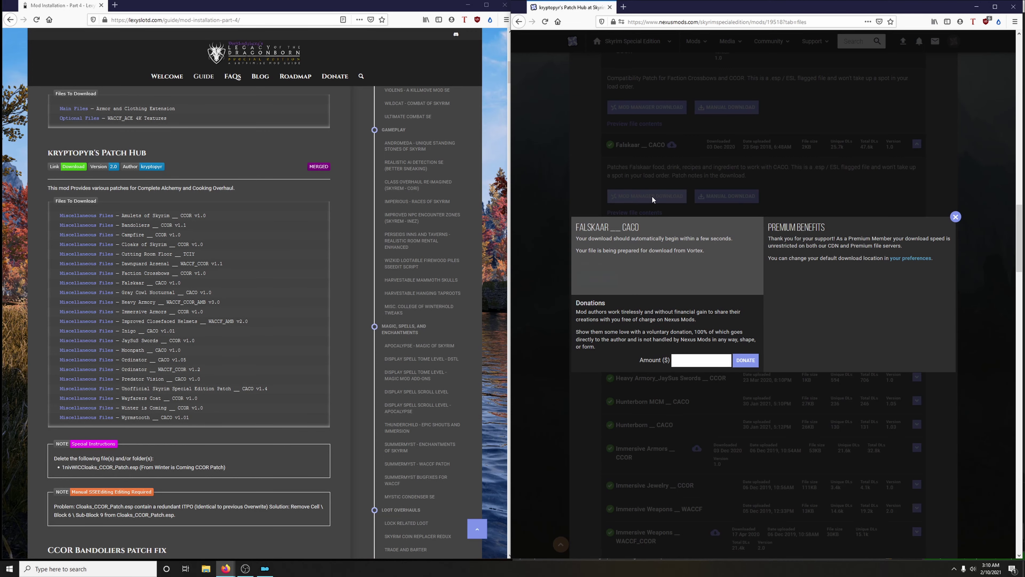
left_click(955, 218)
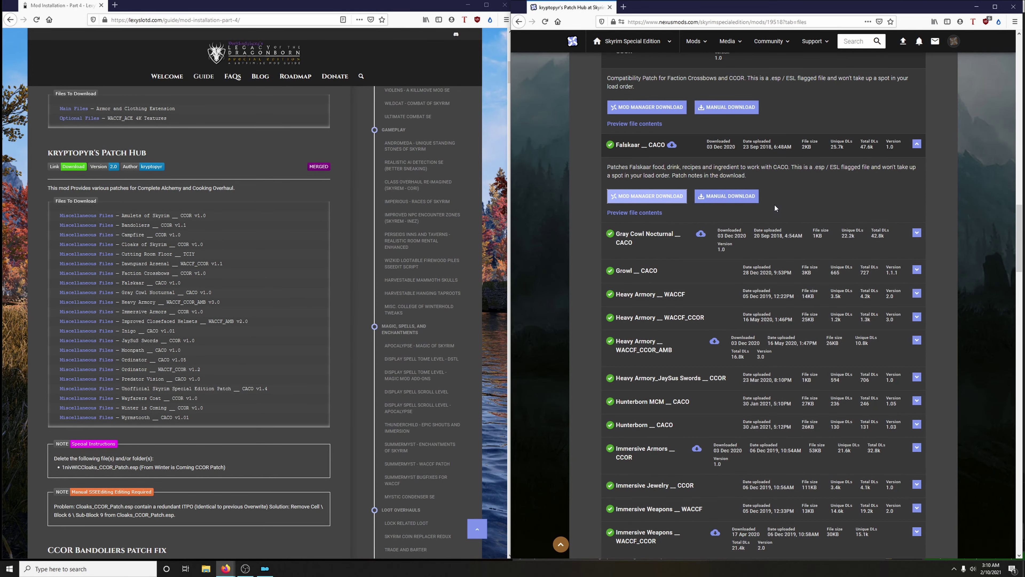
Download the Gray Cowl Nocturnal __ CACO and Heavy Armory __ WACCF_CCOR_AMB patches to the mod manager
left_click(646, 248)
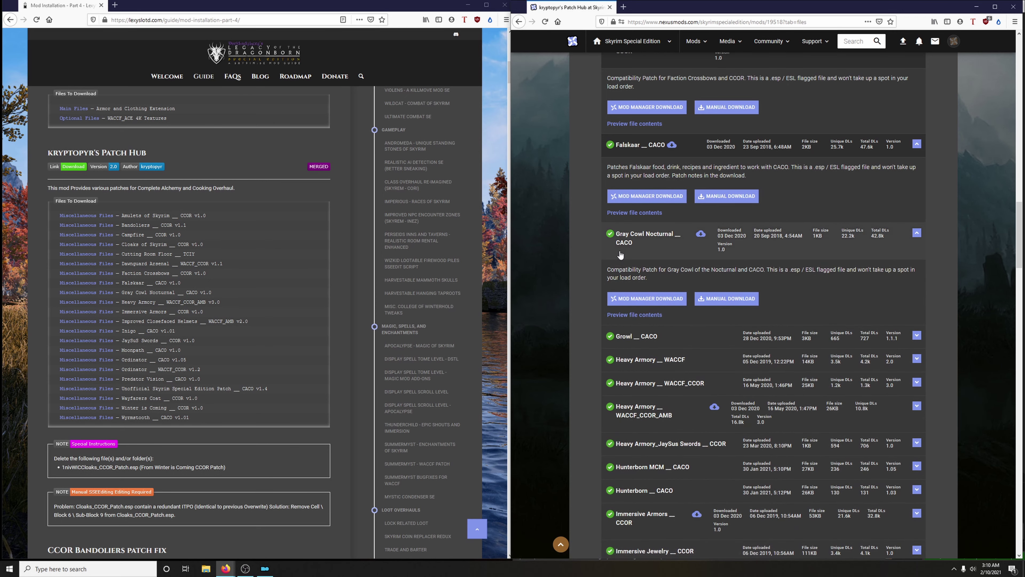
left_click(647, 300)
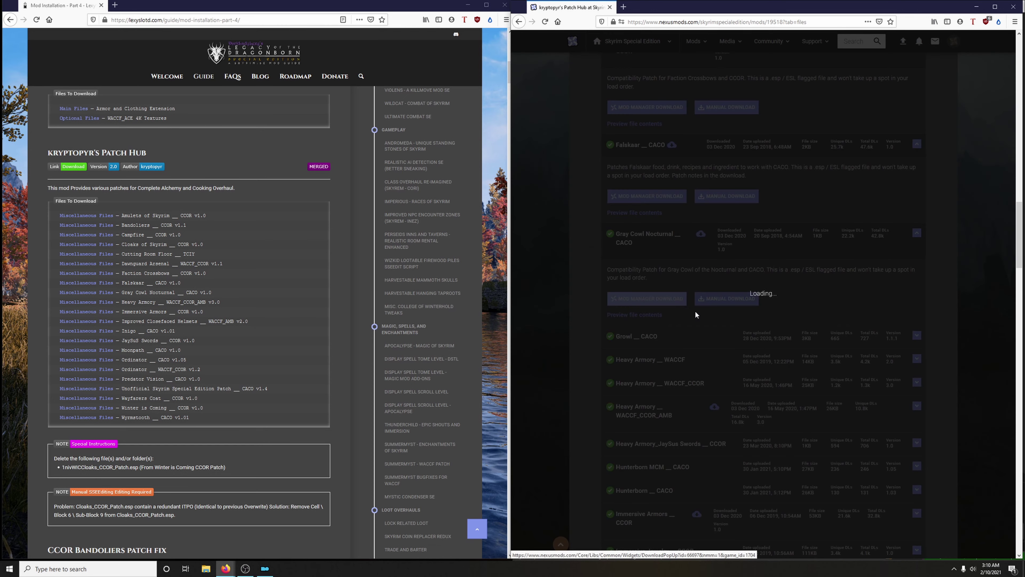
left_click(953, 218)
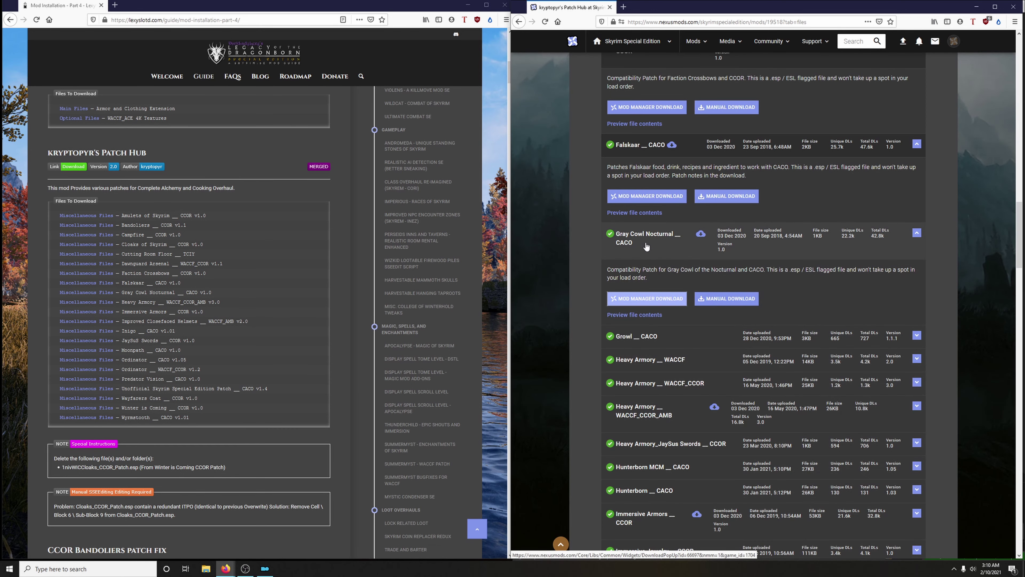
scroll(666, 246, "down", 1)
scroll(699, 275, "down", 2)
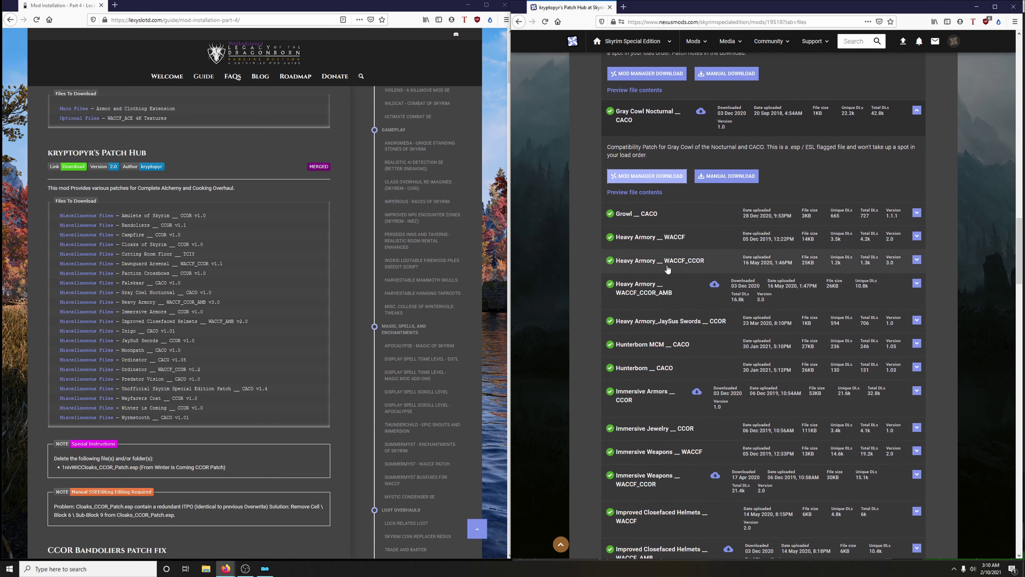
left_click(638, 295)
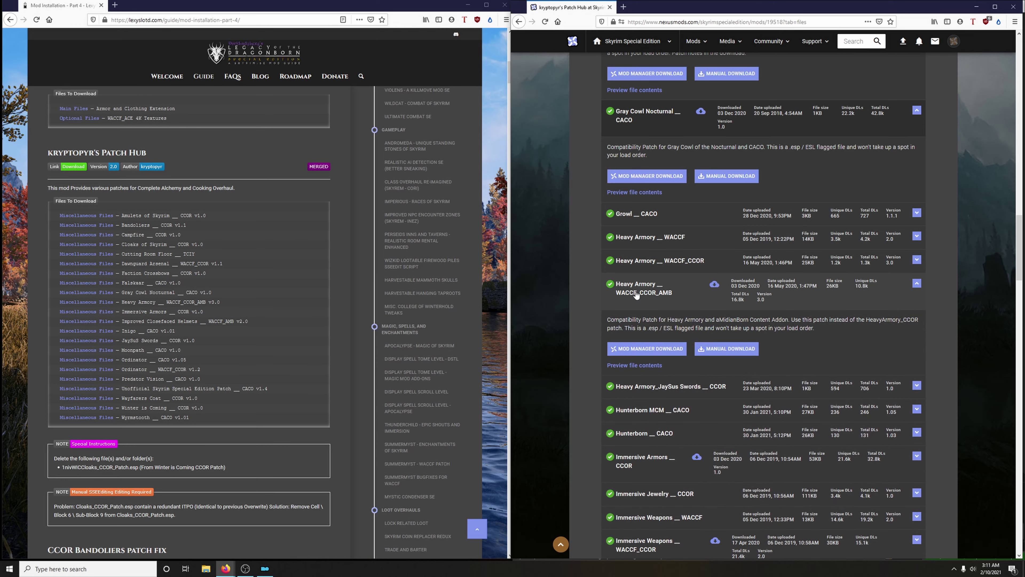
left_click(643, 348)
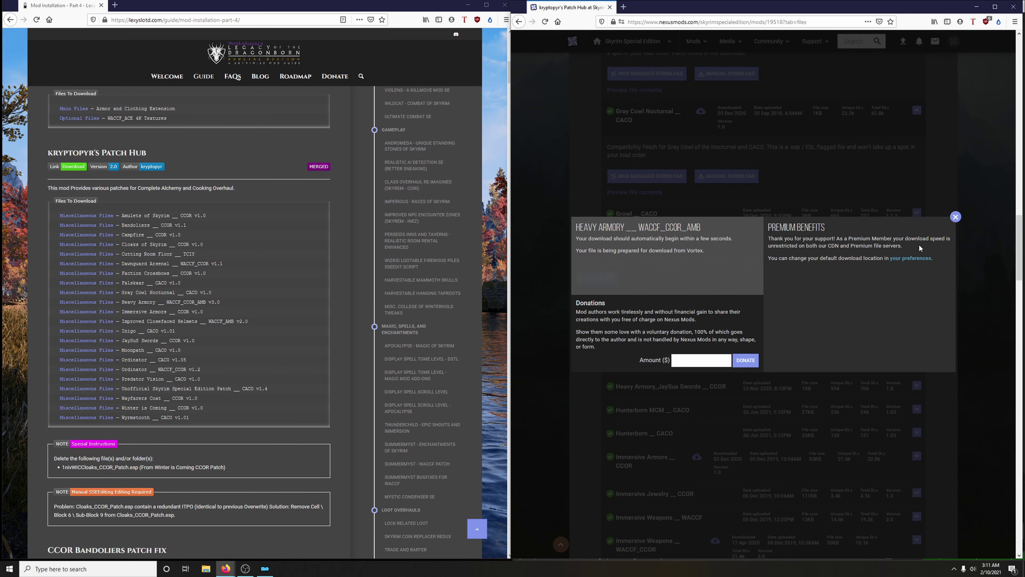
left_click(955, 217)
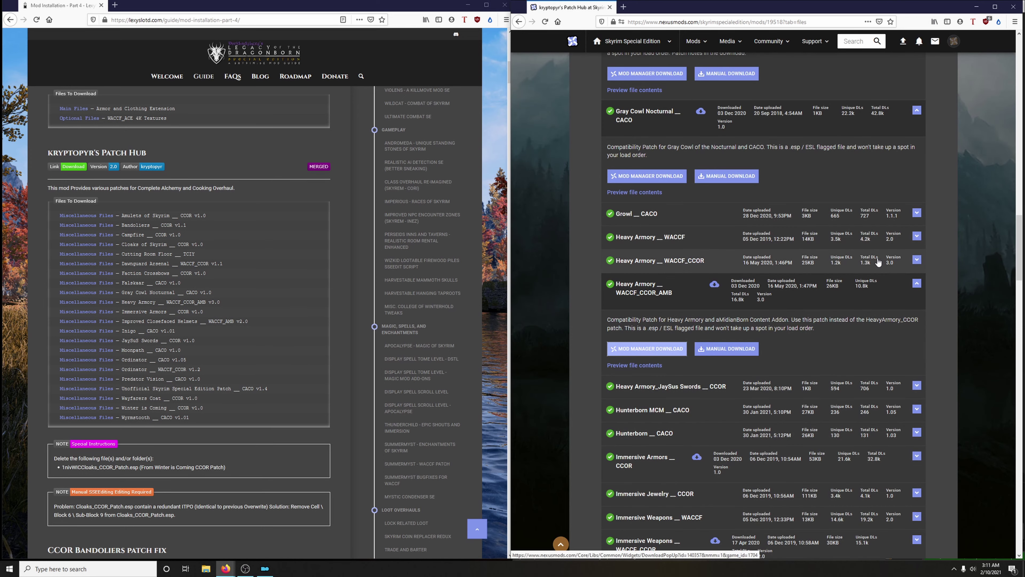
Download the Immersive Armors __ CCOR and Improved Closefaced Helmets __ WACCF_AMB patches to the mod manager
scroll(879, 261, "down", 3)
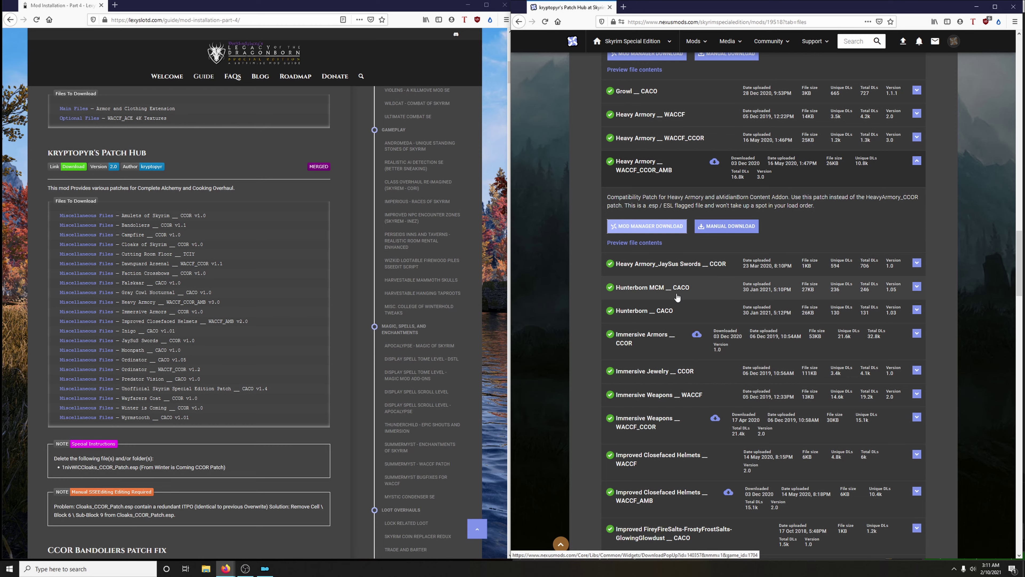
scroll(669, 296, "down", 3)
left_click(648, 225)
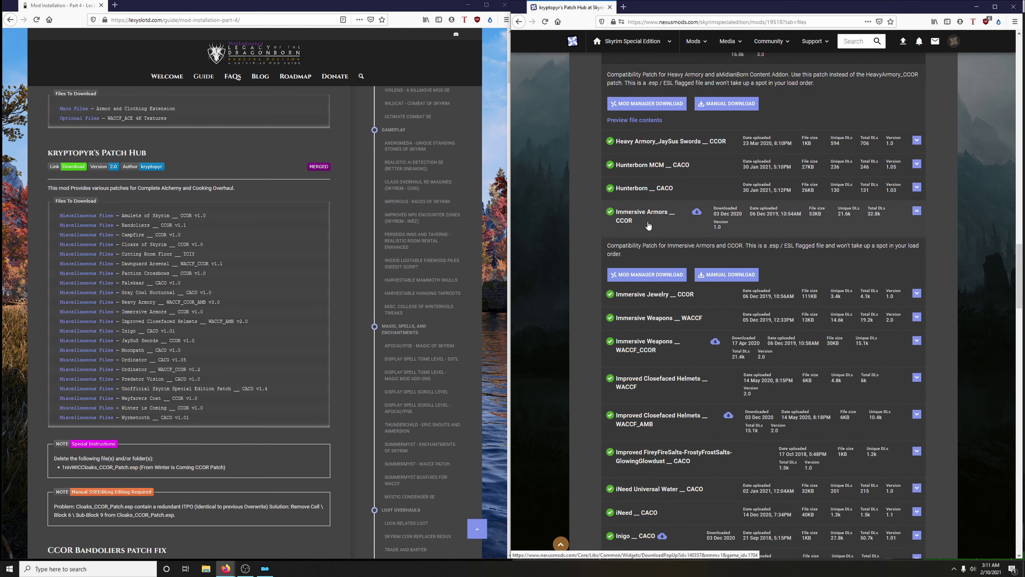
left_click(651, 278)
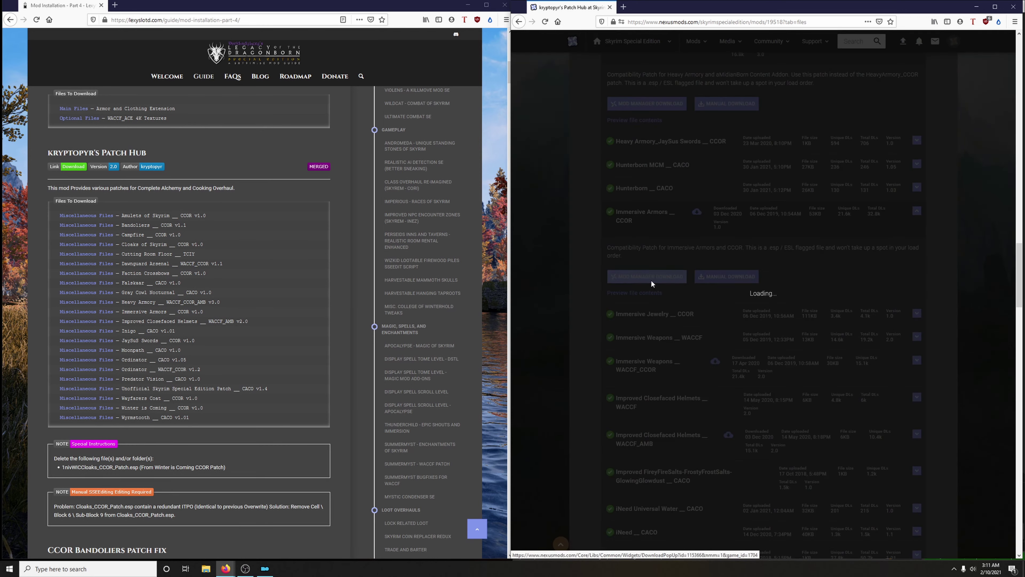
left_click(956, 217)
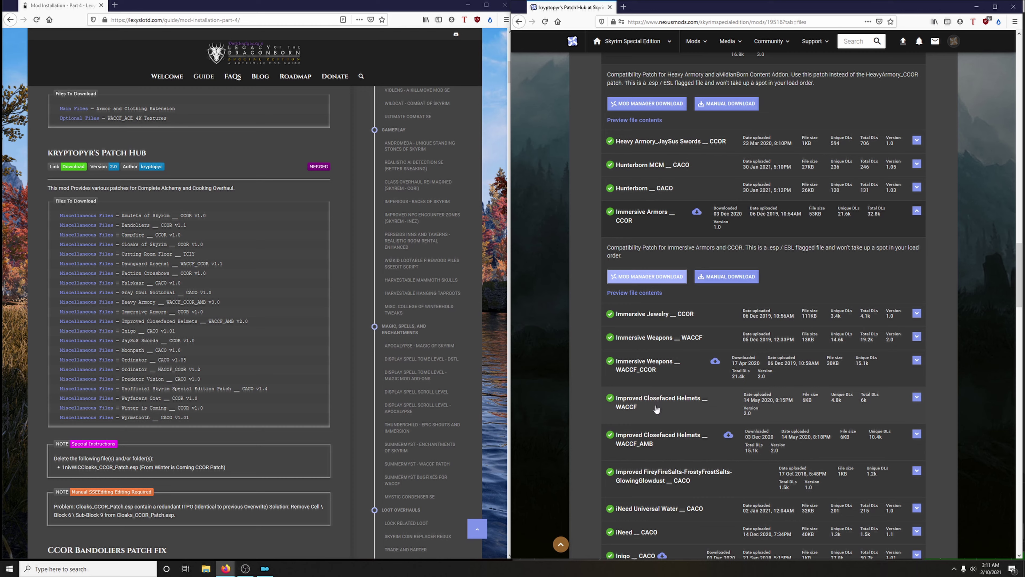
scroll(657, 408, "down", 3)
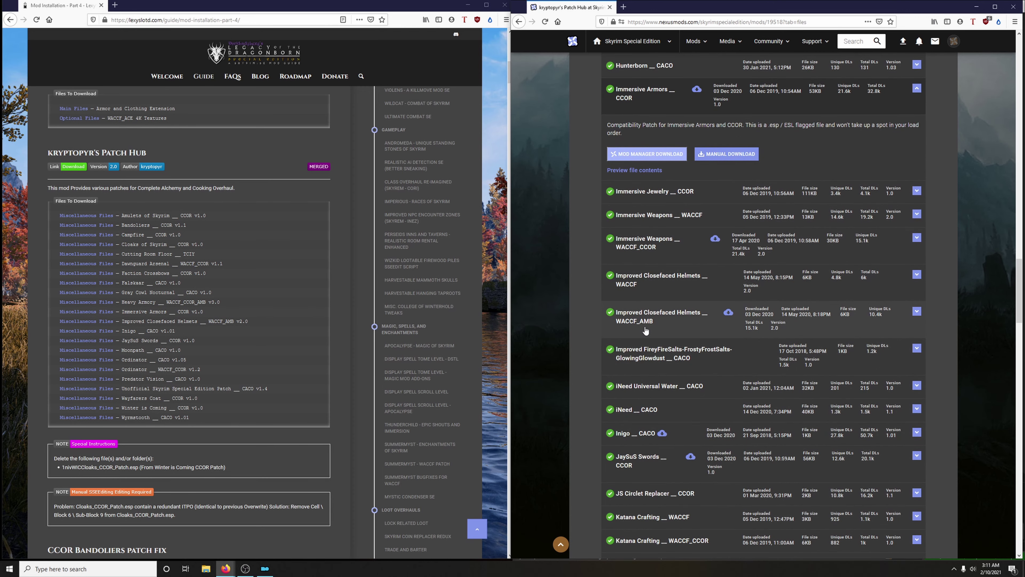
left_click(644, 331)
left_click(661, 378)
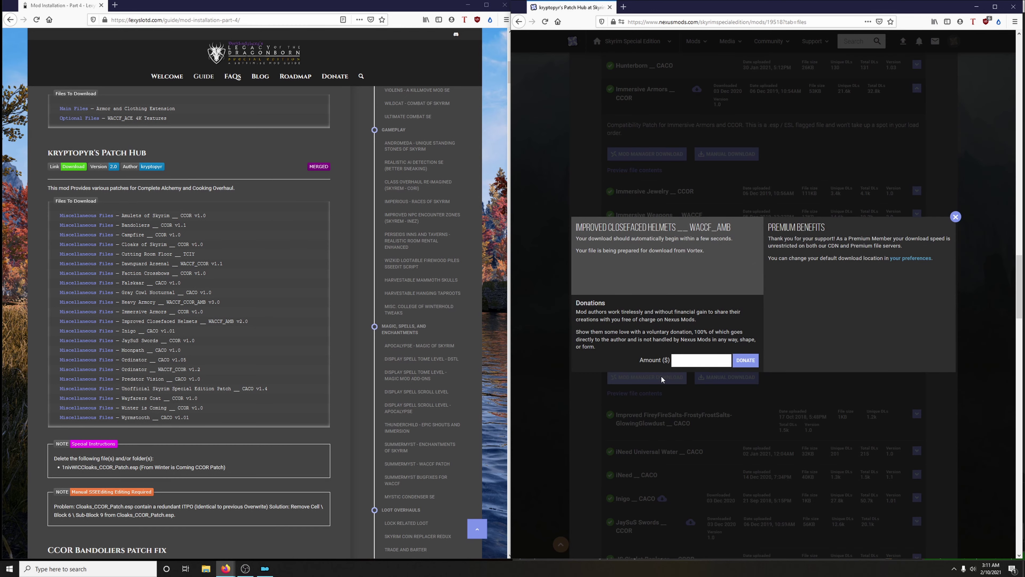
left_click(955, 217)
Download the Inigo __ CACO and JaySuS Swords __ CCOR patches to the mod manager
scroll(731, 319, "down", 3)
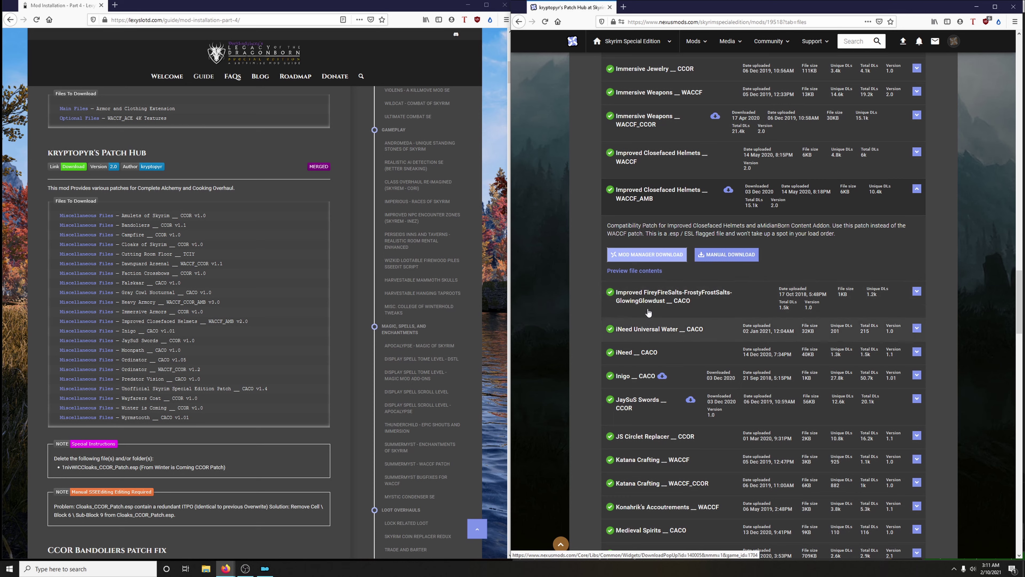
left_click(648, 381)
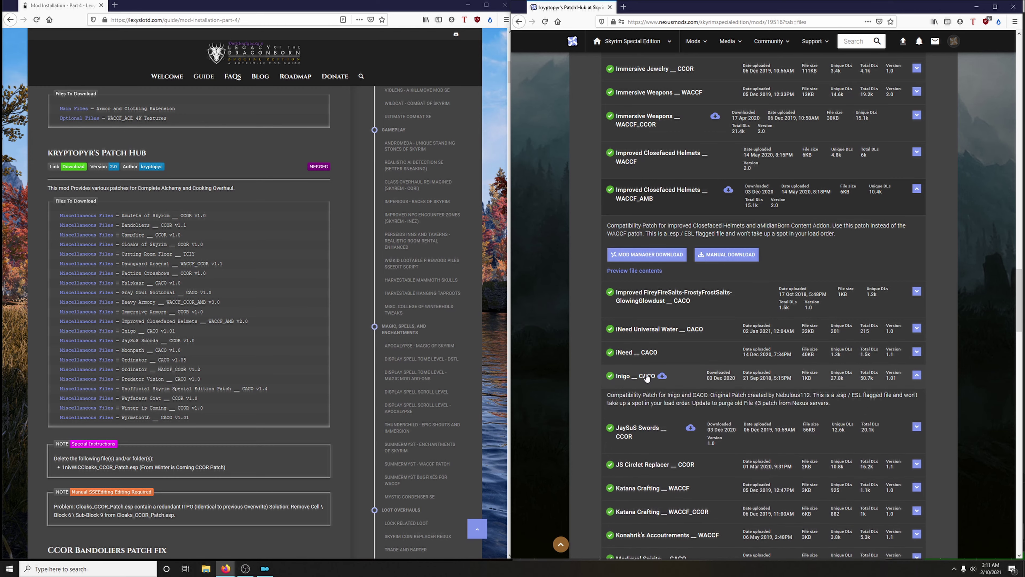
left_click(646, 428)
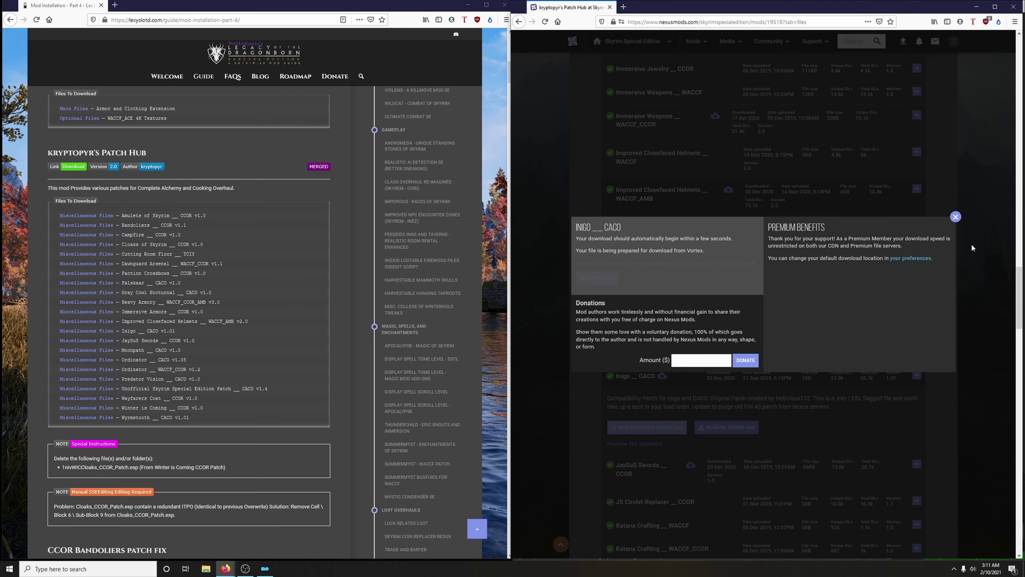
left_click(956, 217)
scroll(779, 294, "down", 5)
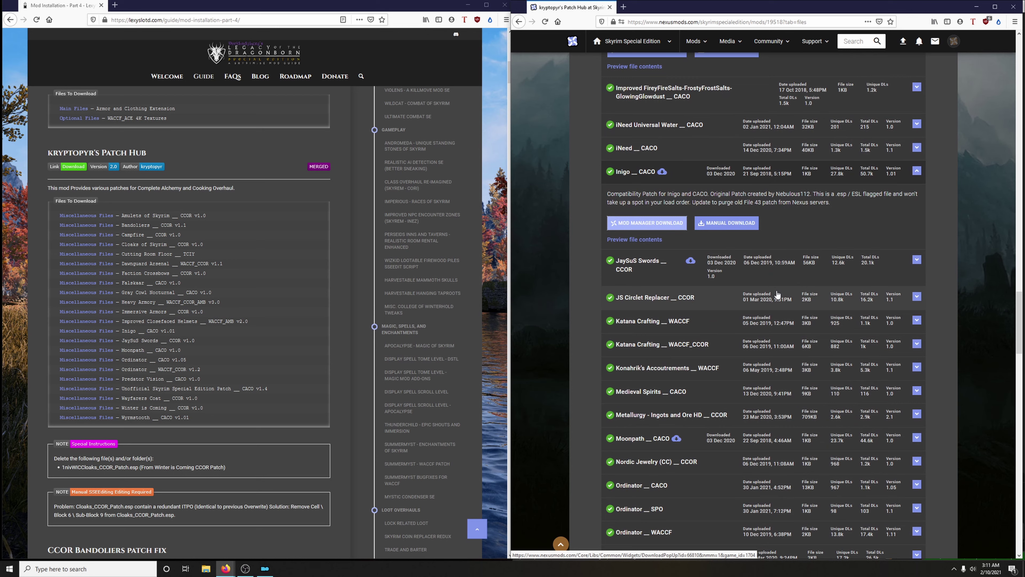
left_click(633, 270)
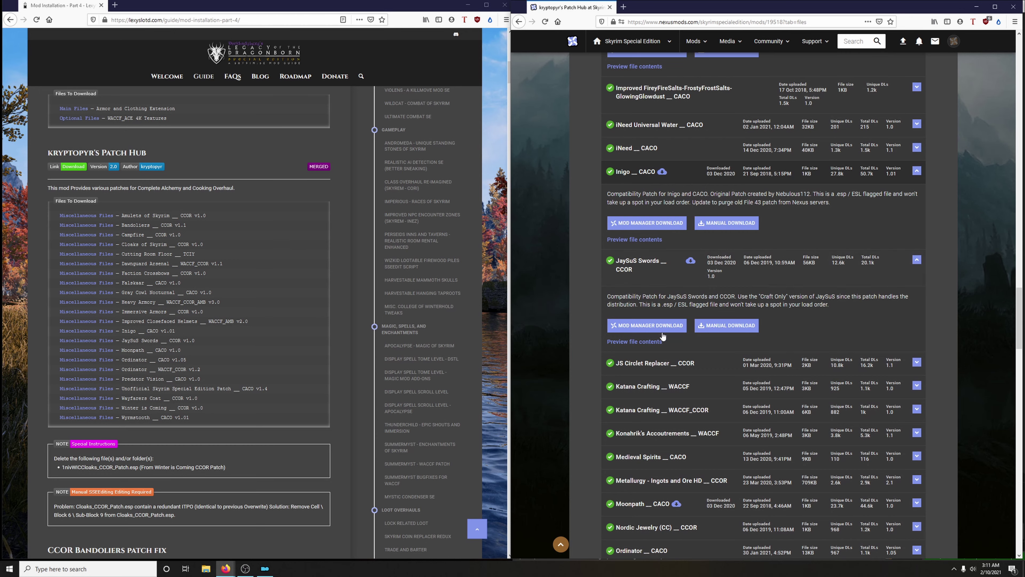
left_click(655, 330)
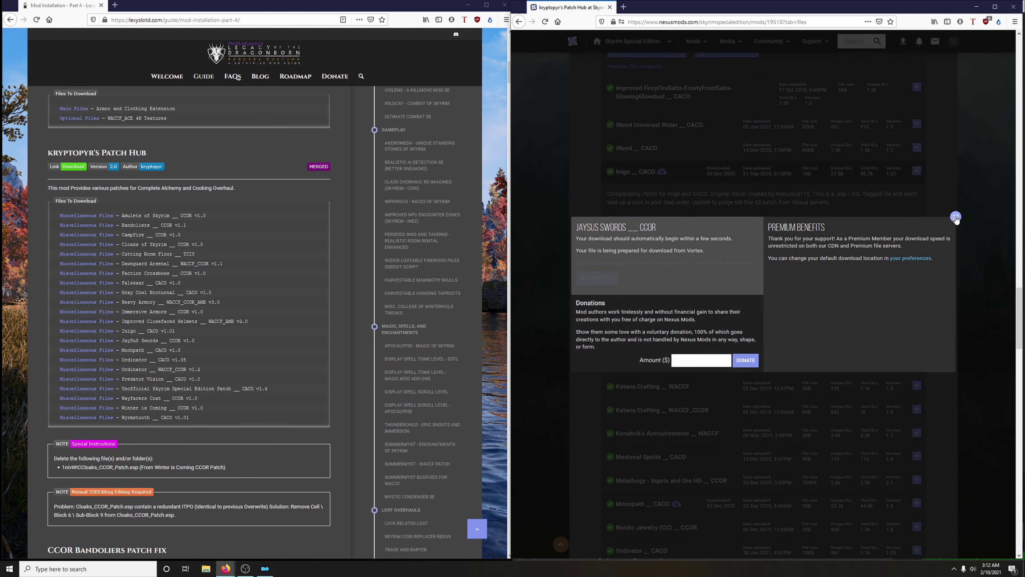
left_click(955, 218)
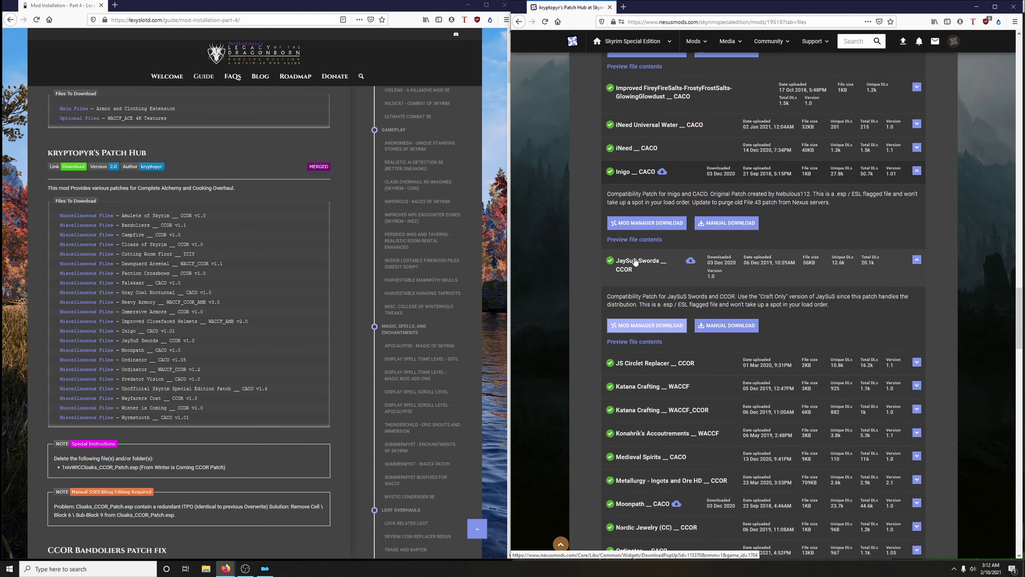
Download the Moonpath __ CACO and Ordinator __ CACO patches to the mod manager
scroll(670, 289, "down", 5)
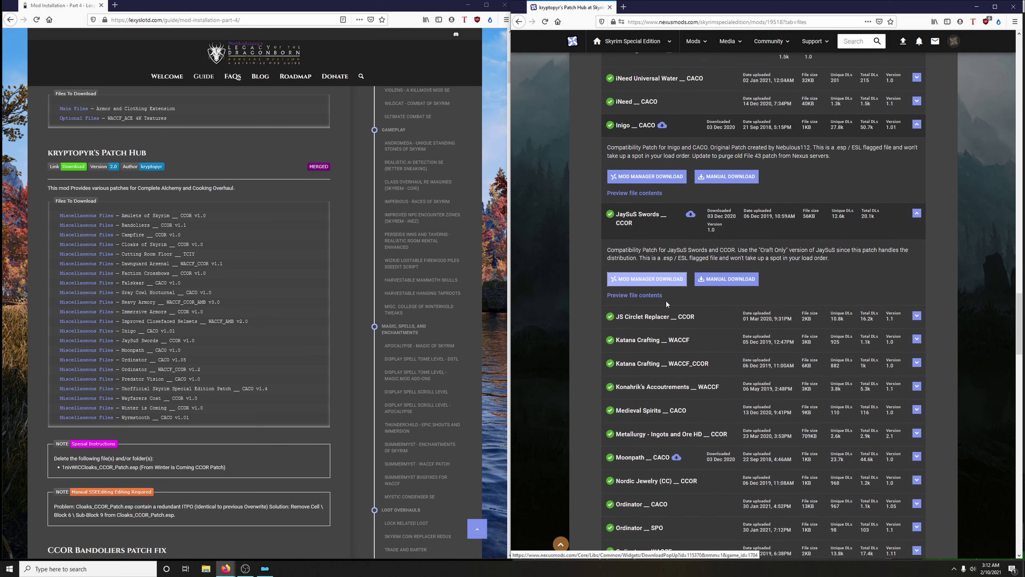
left_click(654, 306)
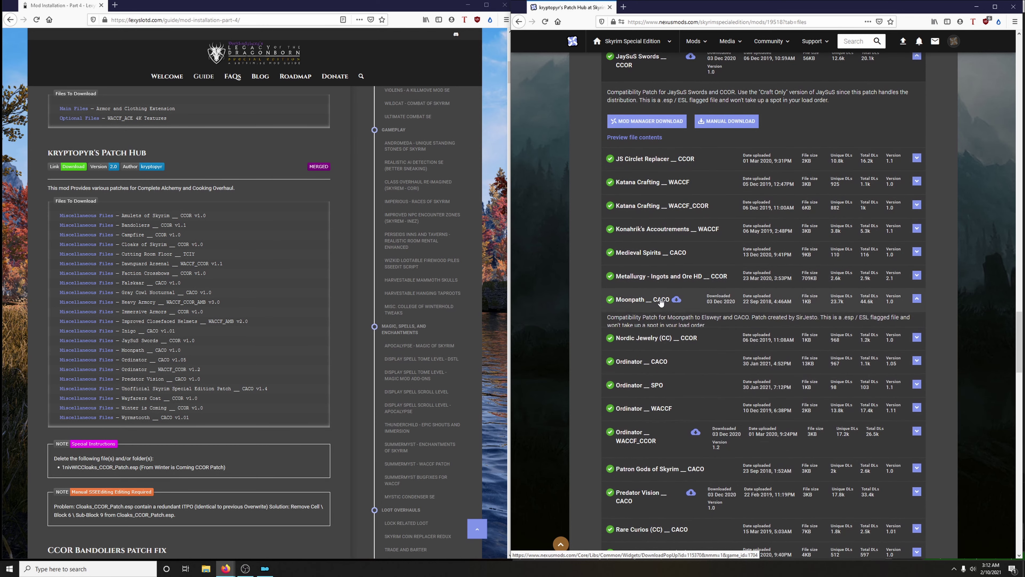
left_click(646, 350)
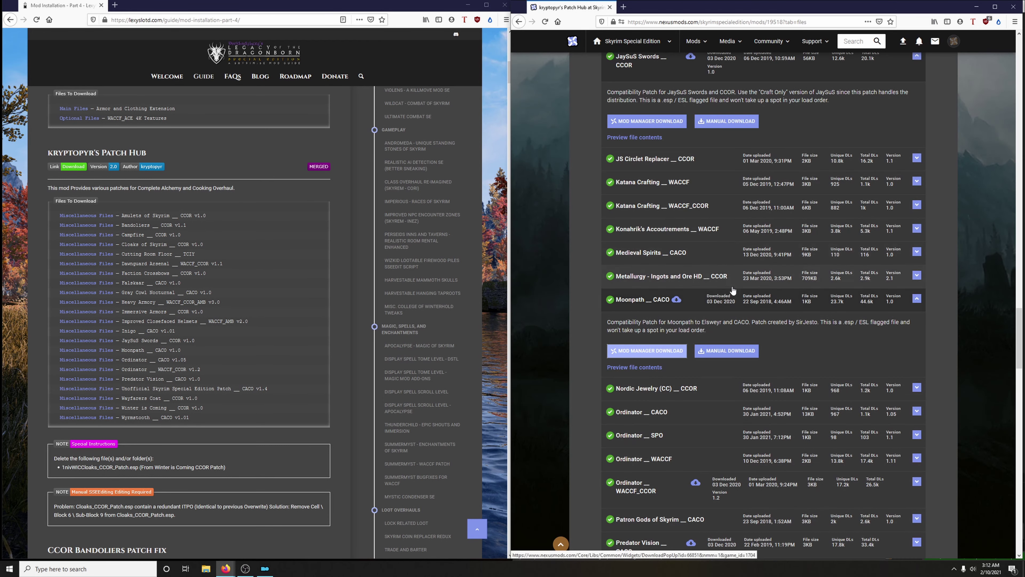
scroll(723, 291, "down", 3)
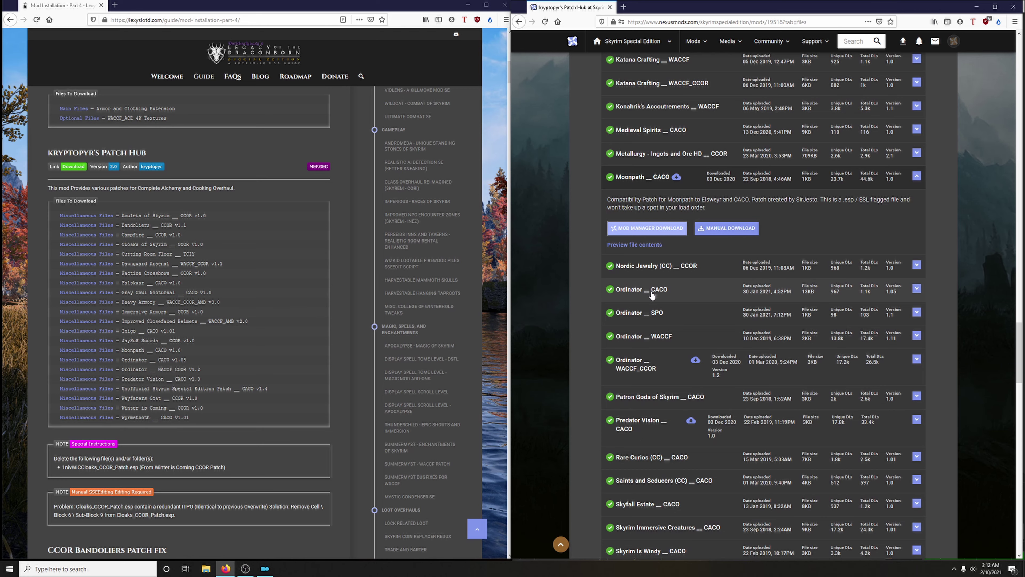
left_click(632, 296)
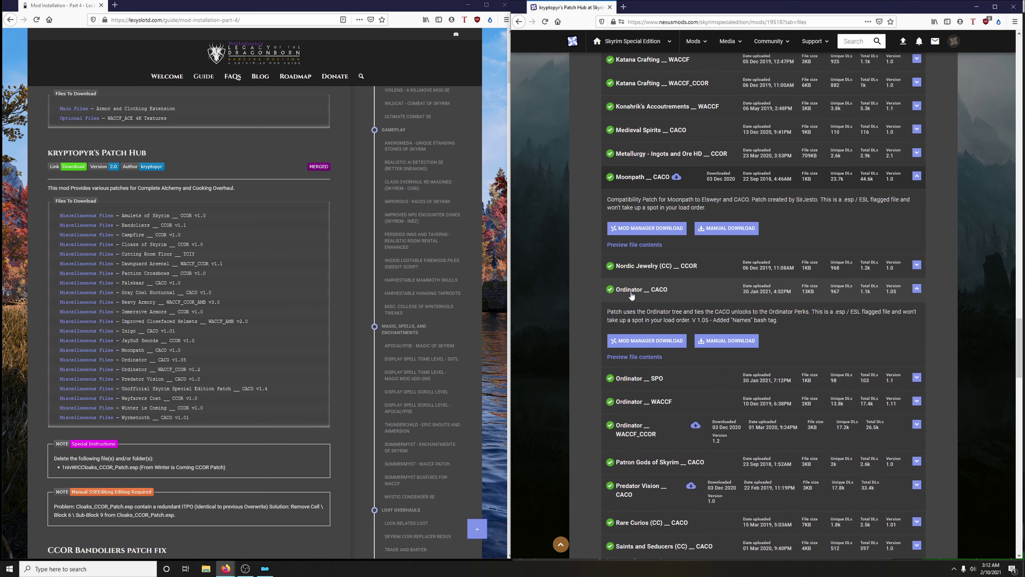
left_click(645, 340)
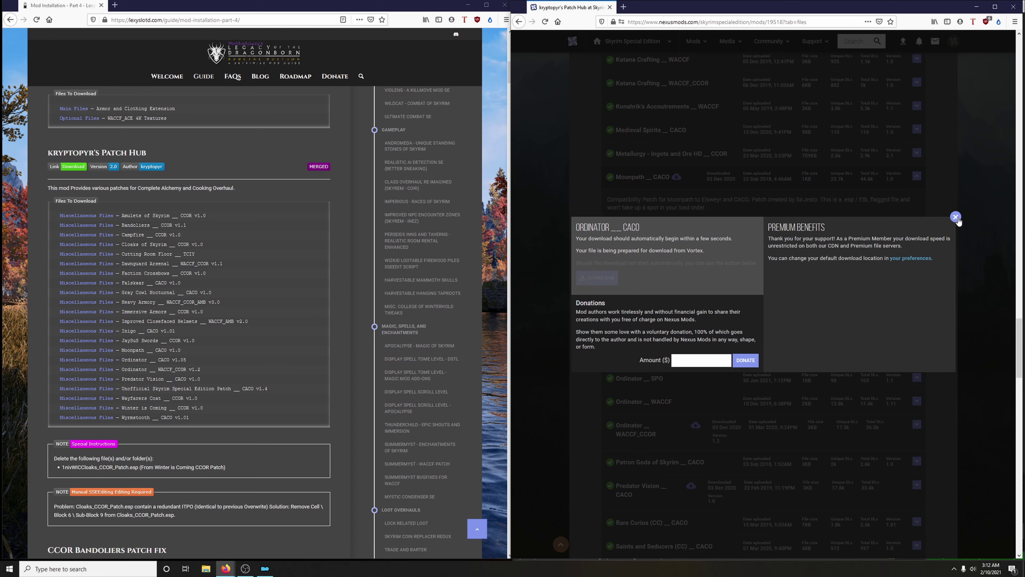
left_click(957, 218)
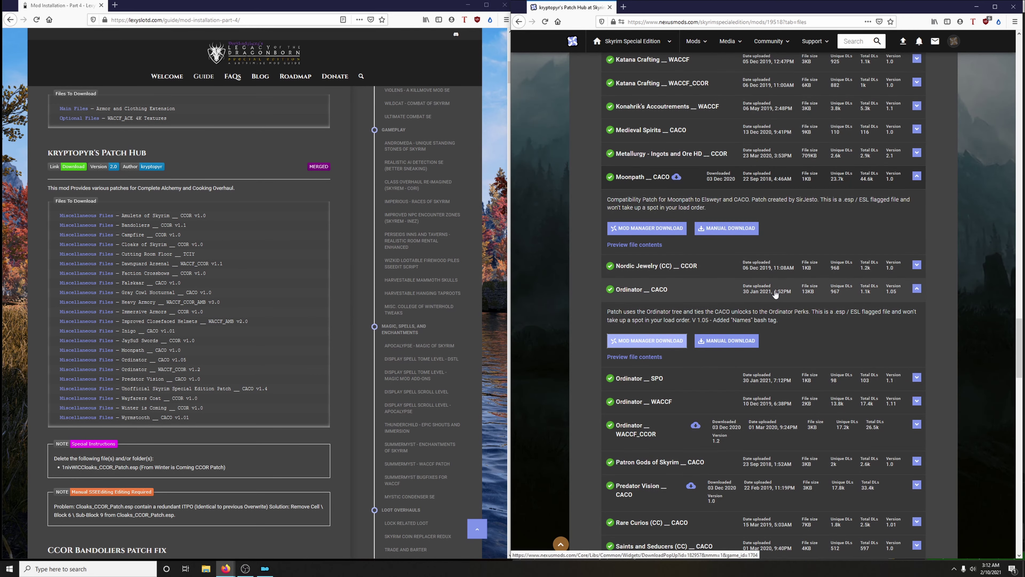
Download the Ordinator __ WACCF_CCOR and Predator Vision __ CACO patches to the mod manager
scroll(803, 287, "down", 2)
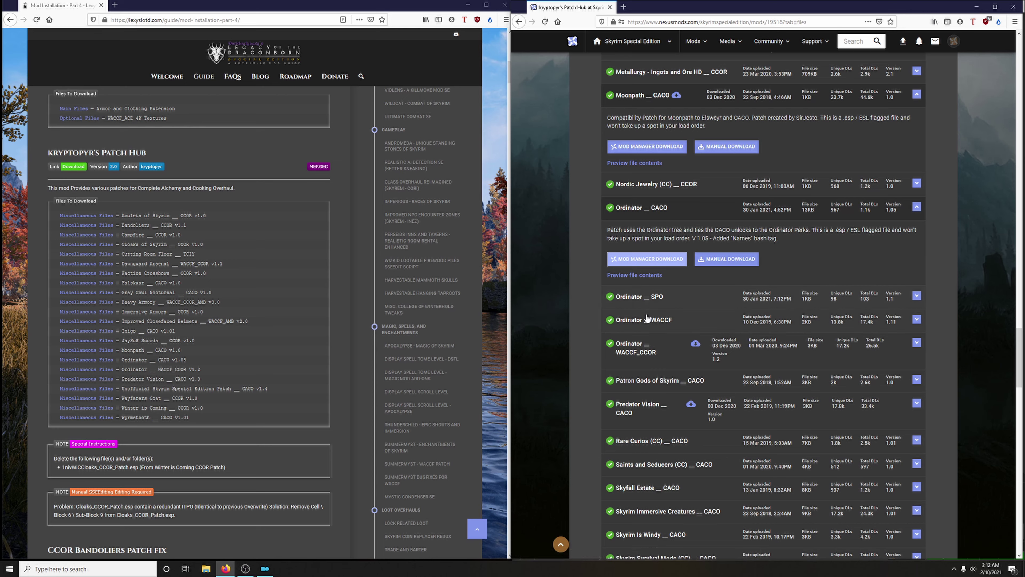
left_click(642, 354)
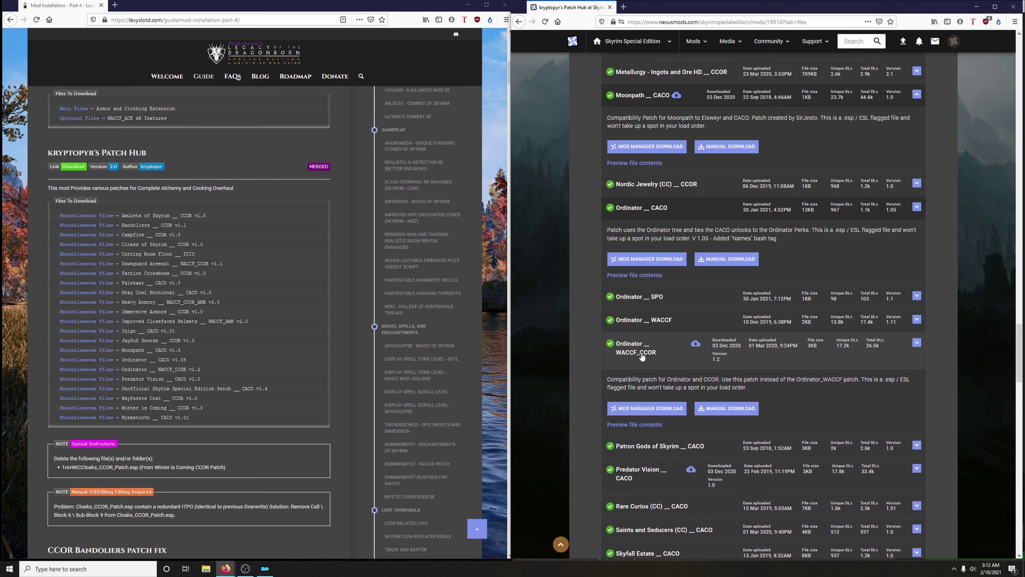
left_click(647, 408)
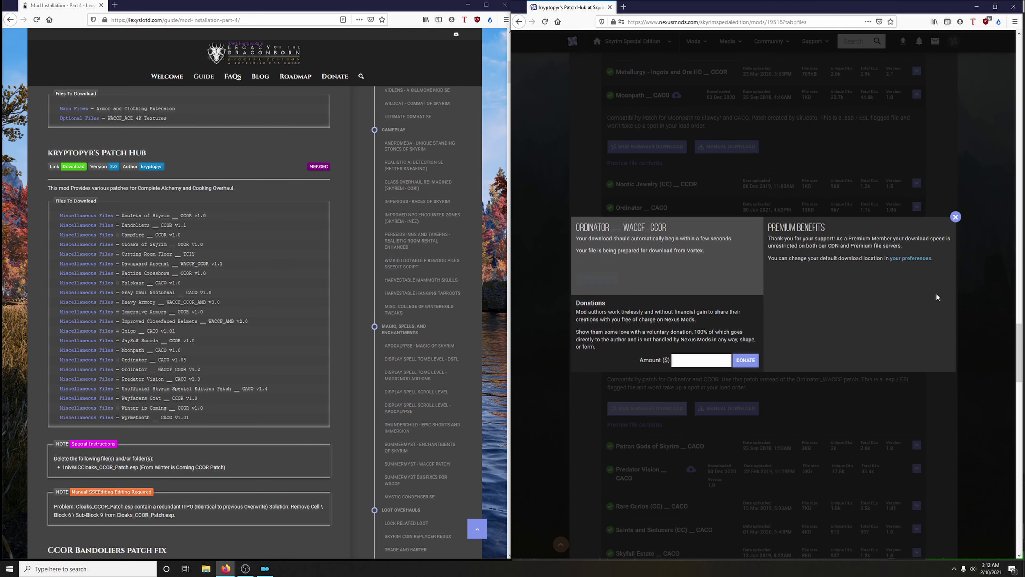
left_click(956, 217)
scroll(886, 244, "down", 5)
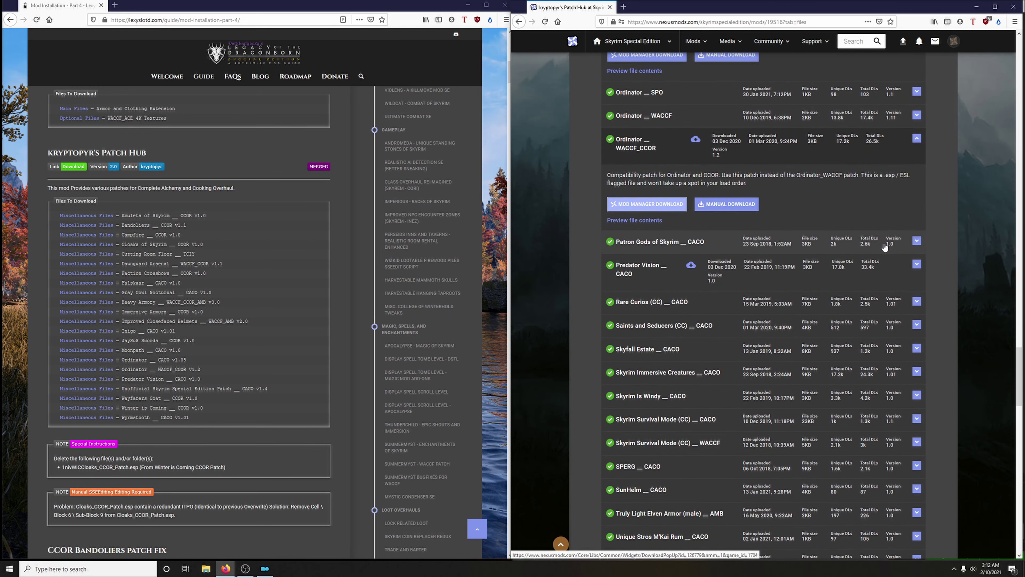
scroll(885, 245, "down", 1)
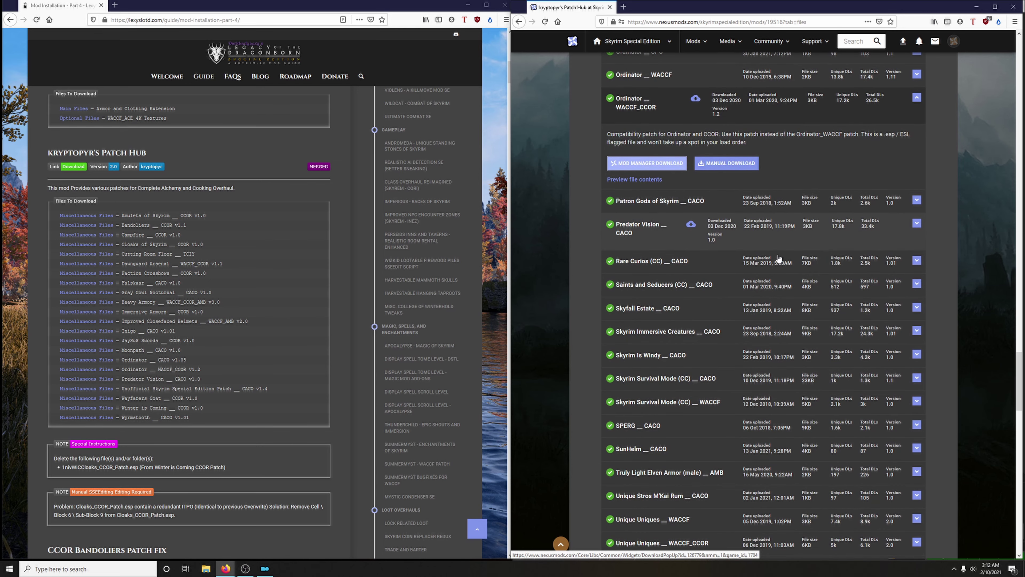
left_click(637, 234)
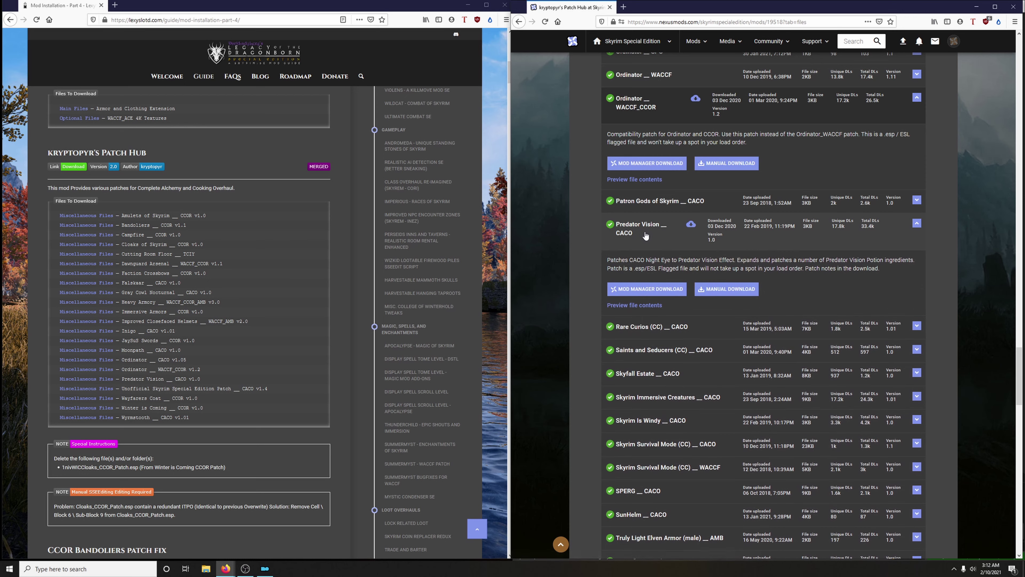
left_click(641, 289)
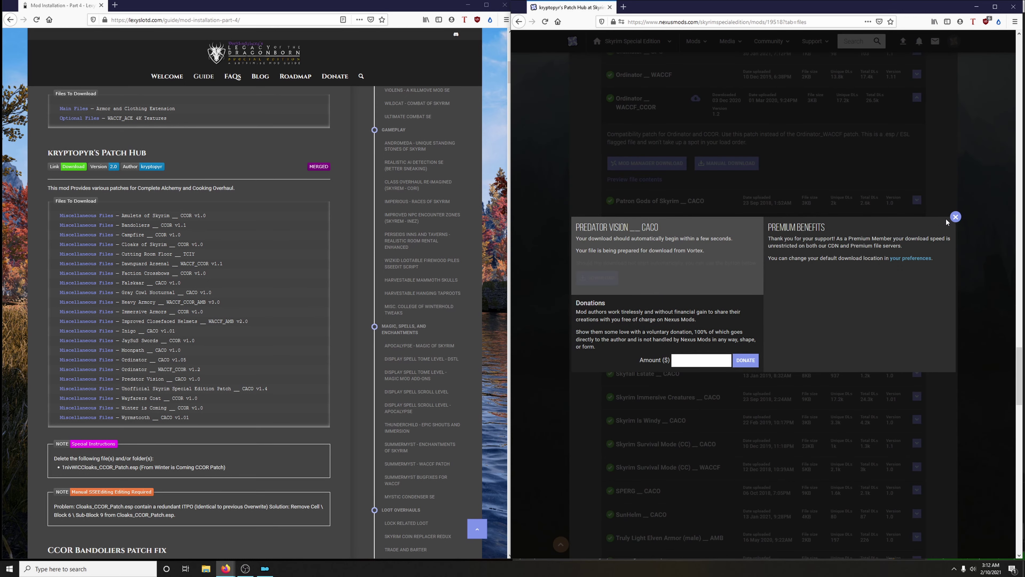
left_click(955, 217)
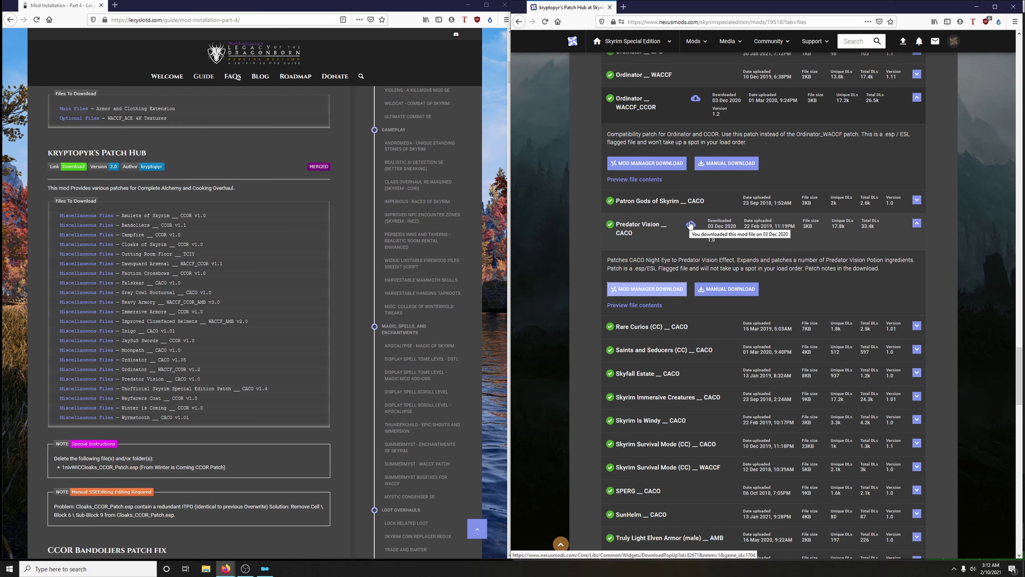
Download the Unofficial Skyrim Special Edition Patch __ CACO file to the mod manager
scroll(711, 288, "down", 1)
scroll(711, 287, "down", 7)
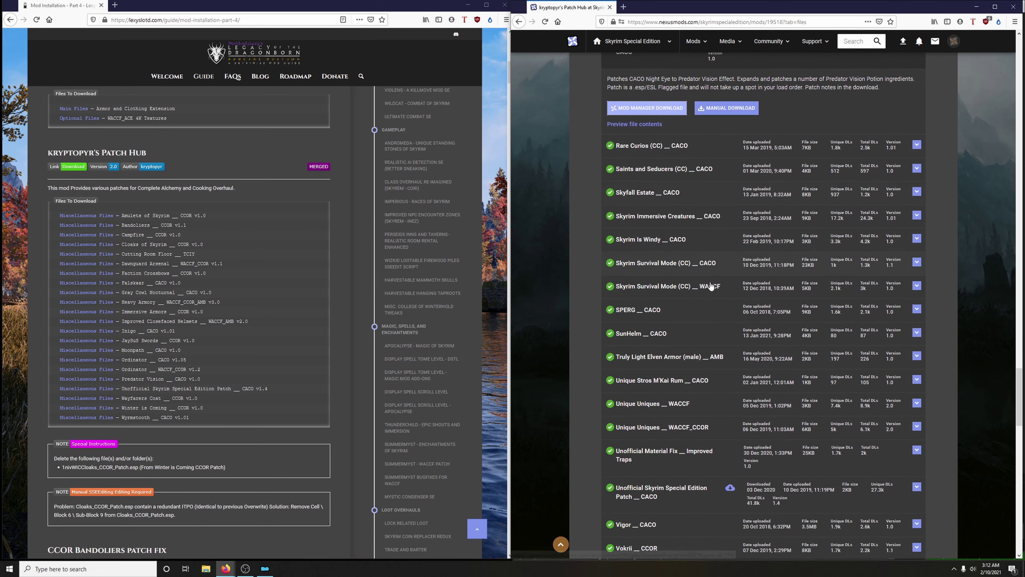
scroll(703, 268, "down", 1)
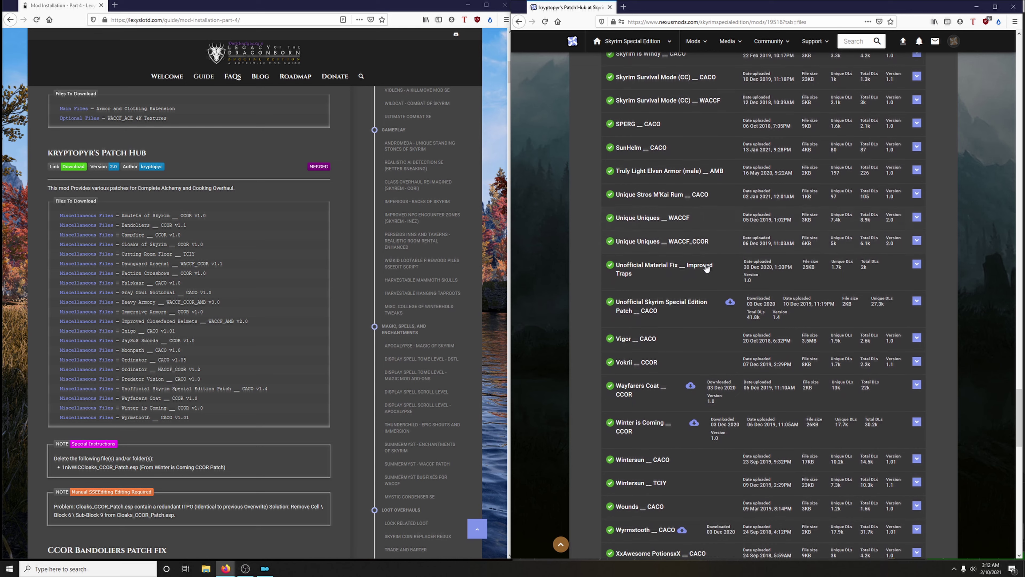
left_click(643, 316)
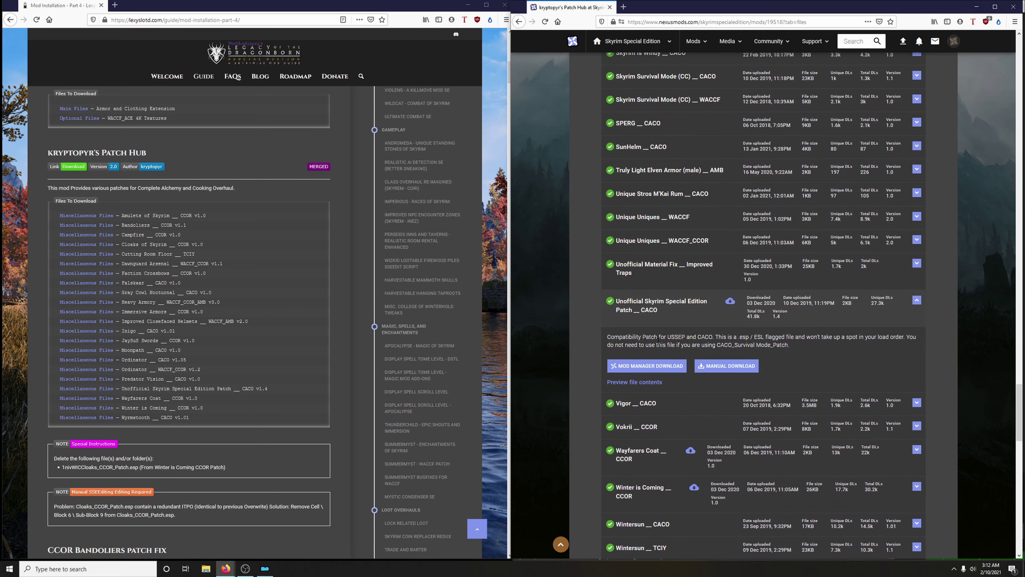
left_click(645, 366)
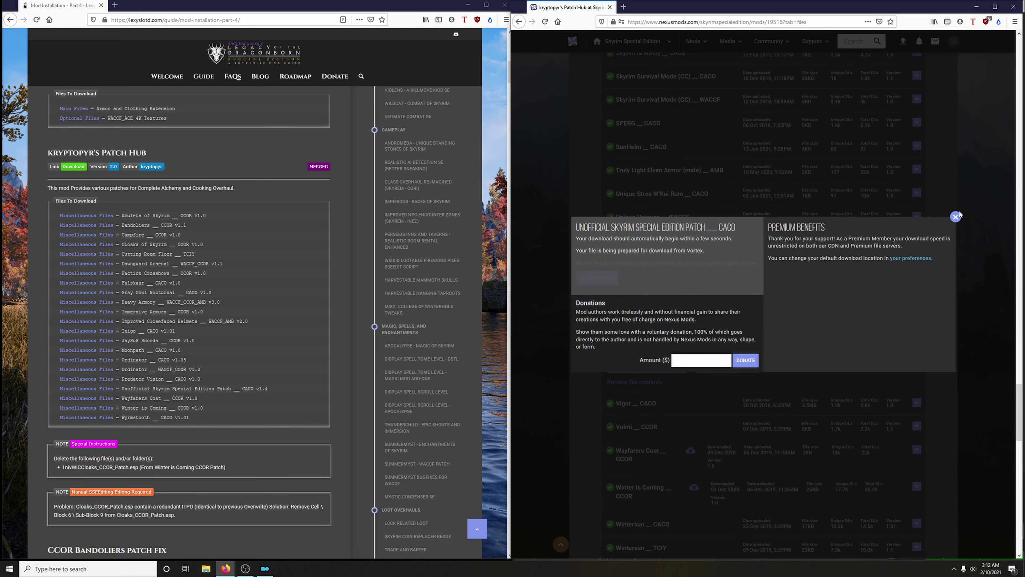
left_click(956, 217)
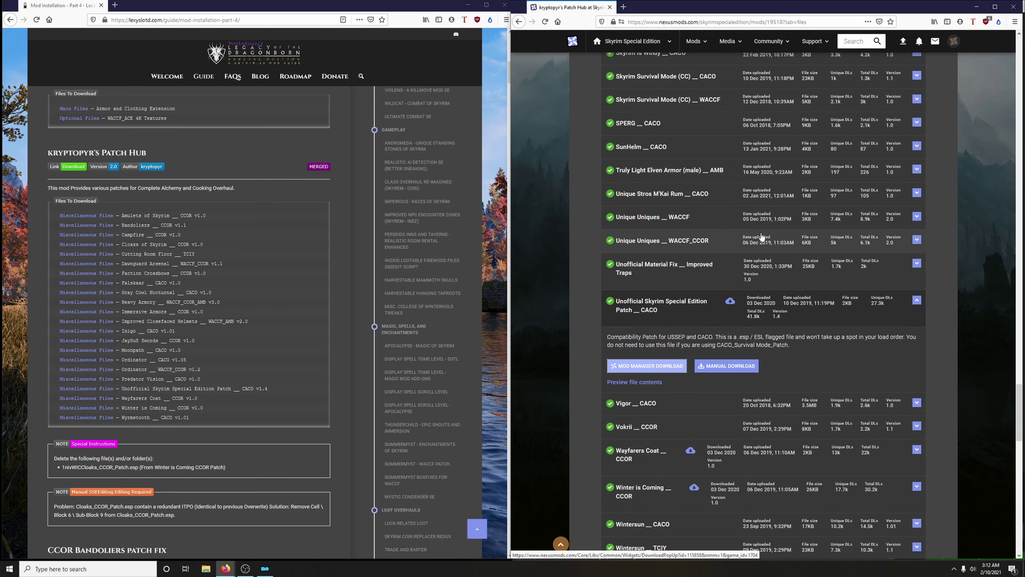
Download the Wayfarers Coat __ CCOR and Winter is Coming __ CCOR patches to the mod manager
scroll(771, 234, "down", 3)
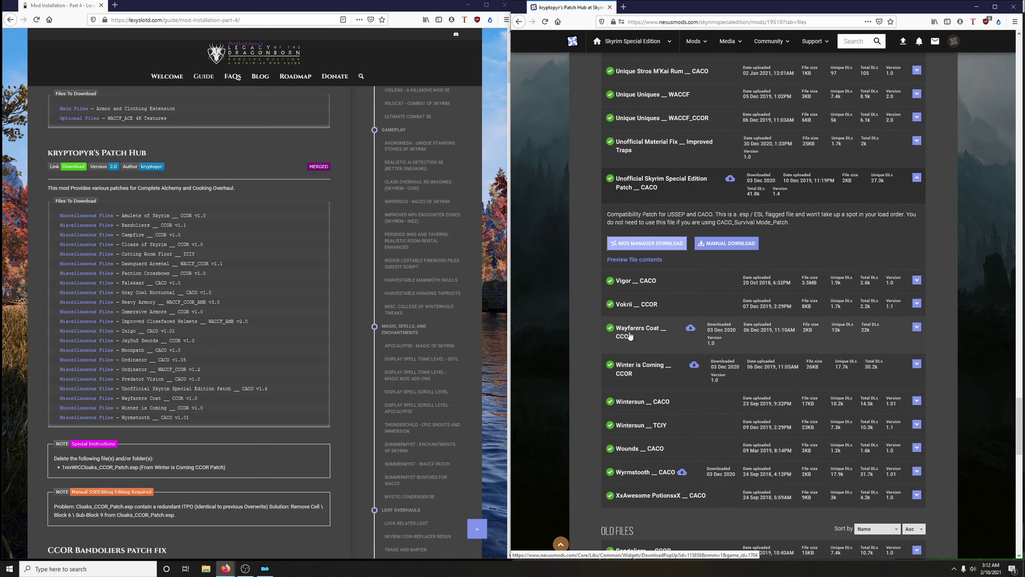
left_click(645, 342)
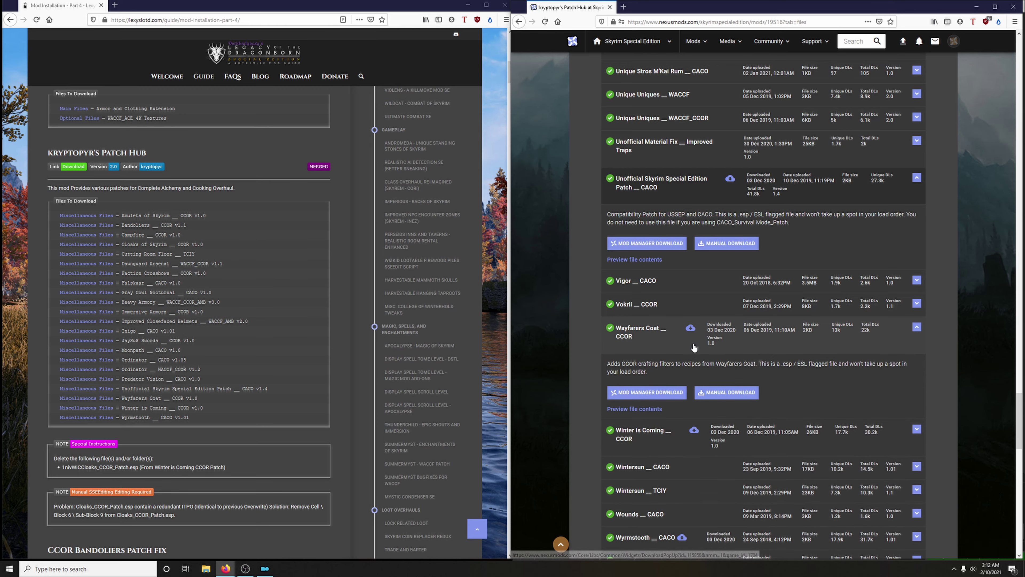
left_click(657, 394)
left_click(956, 216)
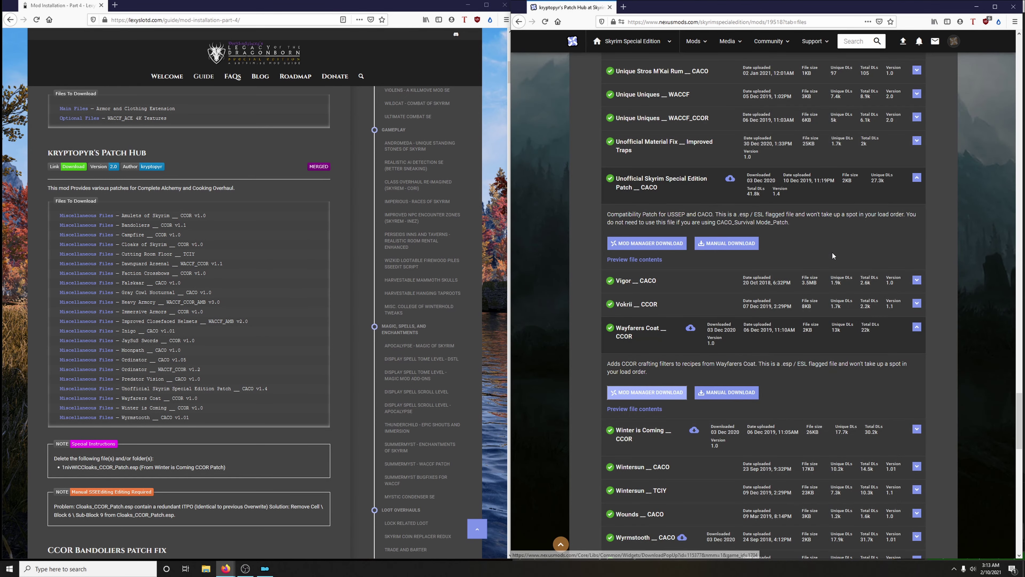
scroll(775, 317, "down", 3)
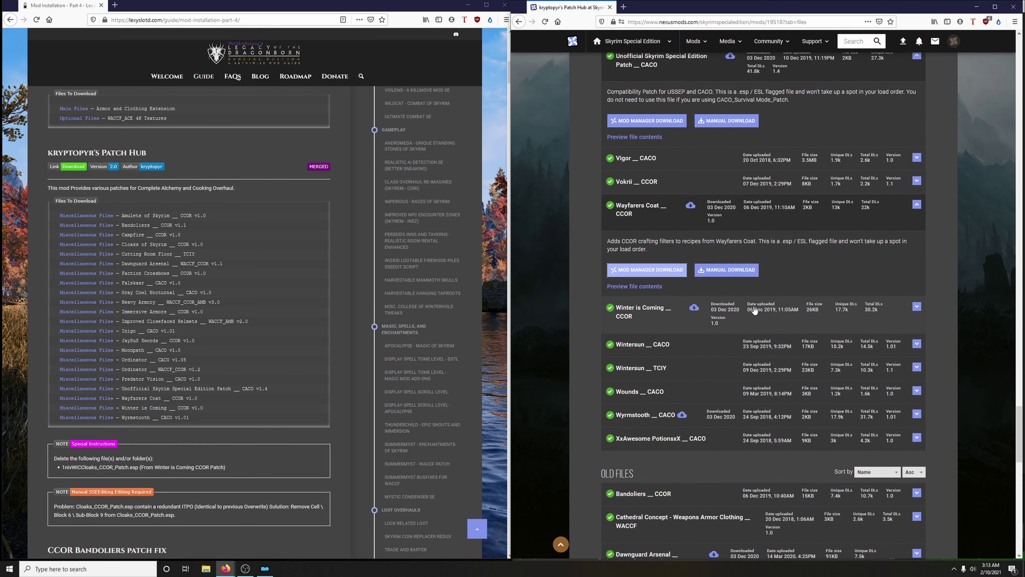
left_click(622, 318)
left_click(664, 372)
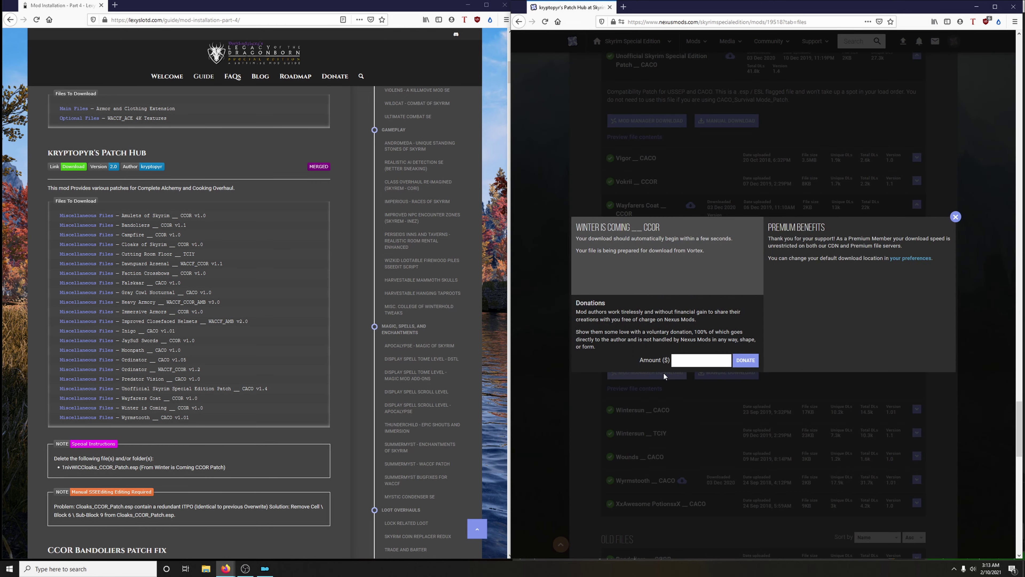
left_click(956, 217)
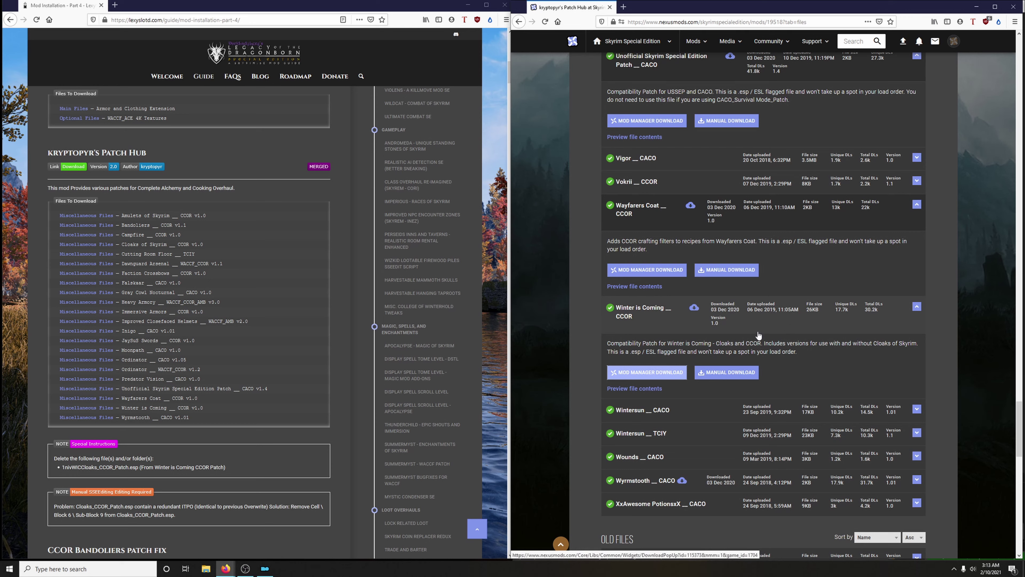
Download the Wyrmstooth __ CACO patch to the mod manager and close the Patch Hub page
left_click(650, 487)
scroll(644, 510, "down", 2)
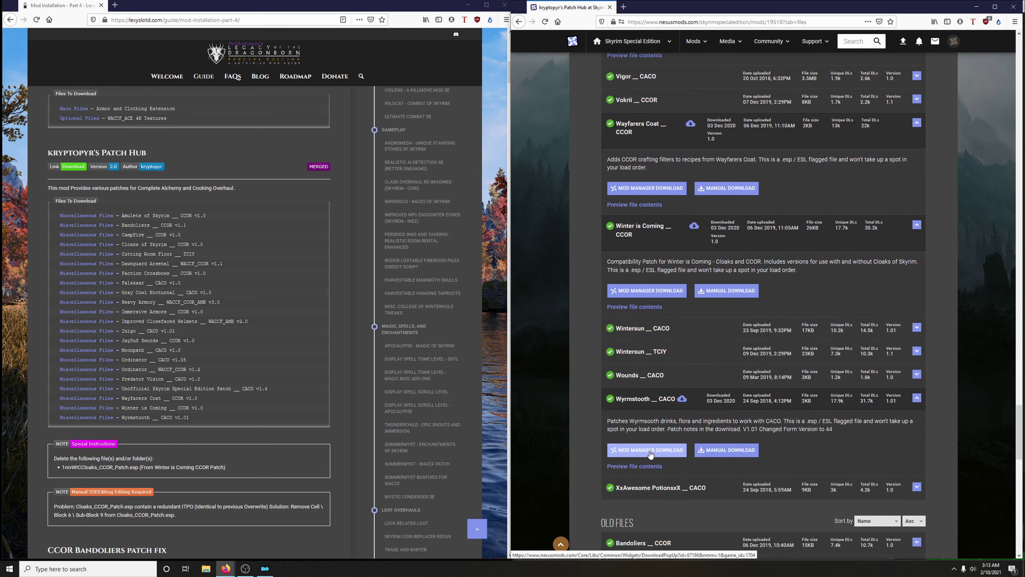
left_click(646, 452)
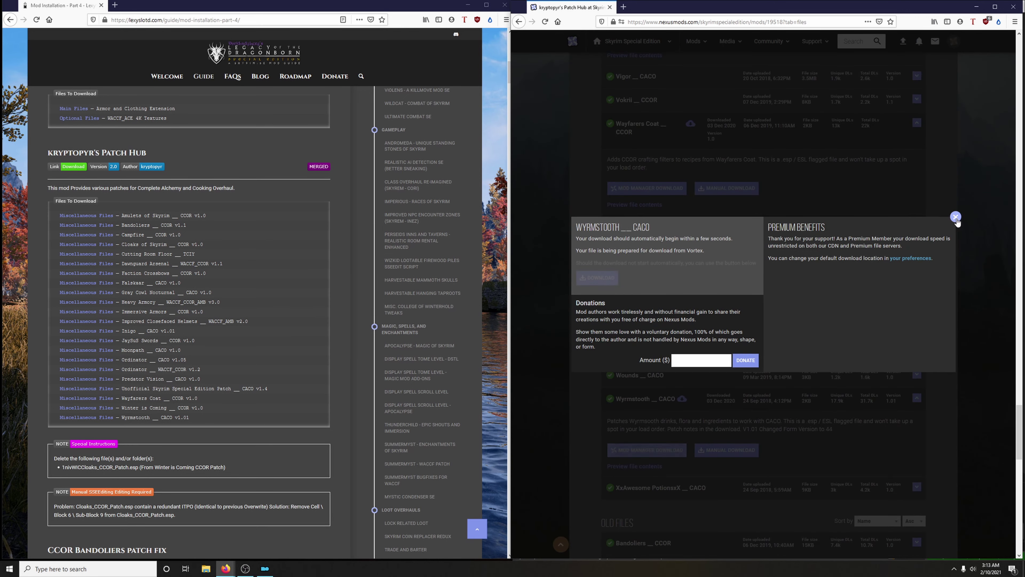
left_click(956, 218)
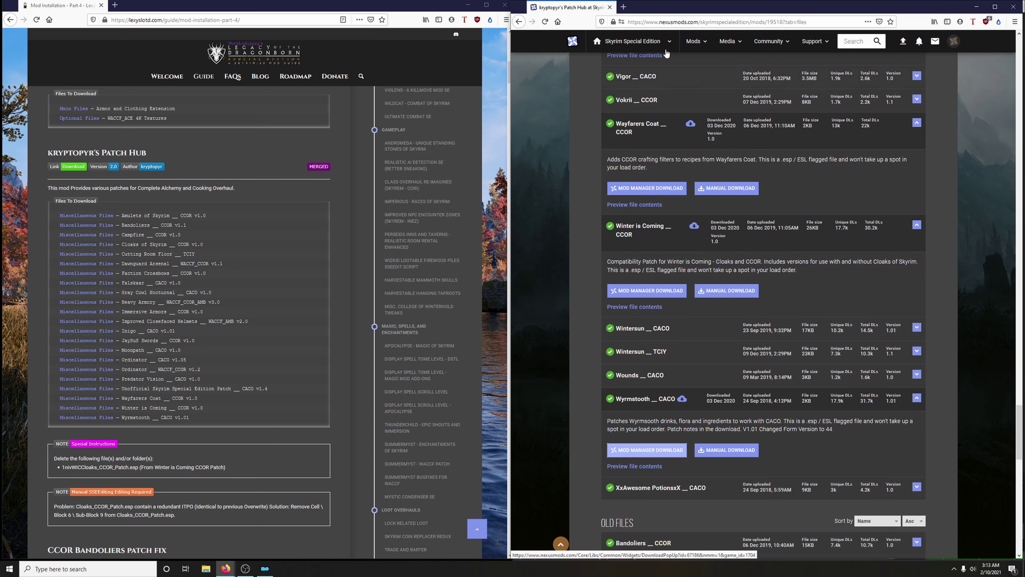
left_click(609, 8)
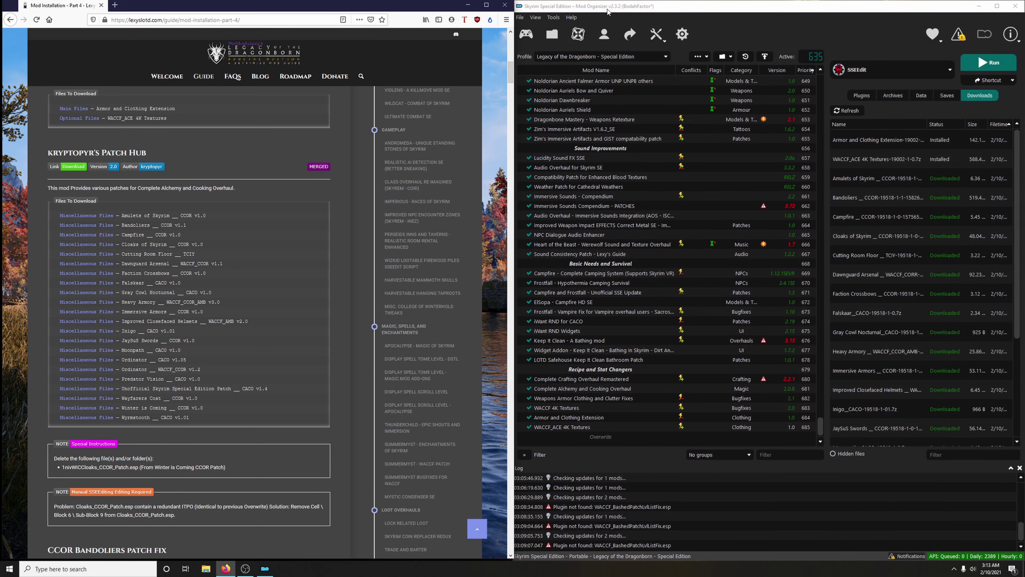
In Mod Organizer, install the downloaded Amulets of Skyrim patch under the name Amulets of Skyrim __ CCOR
scroll(916, 238, "down", 2)
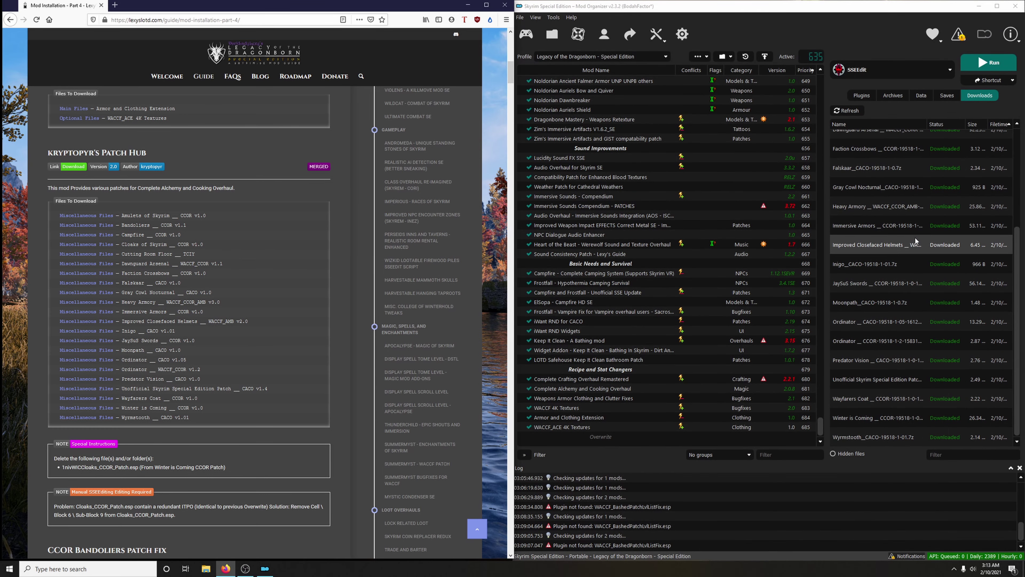
scroll(914, 241, "up", 2)
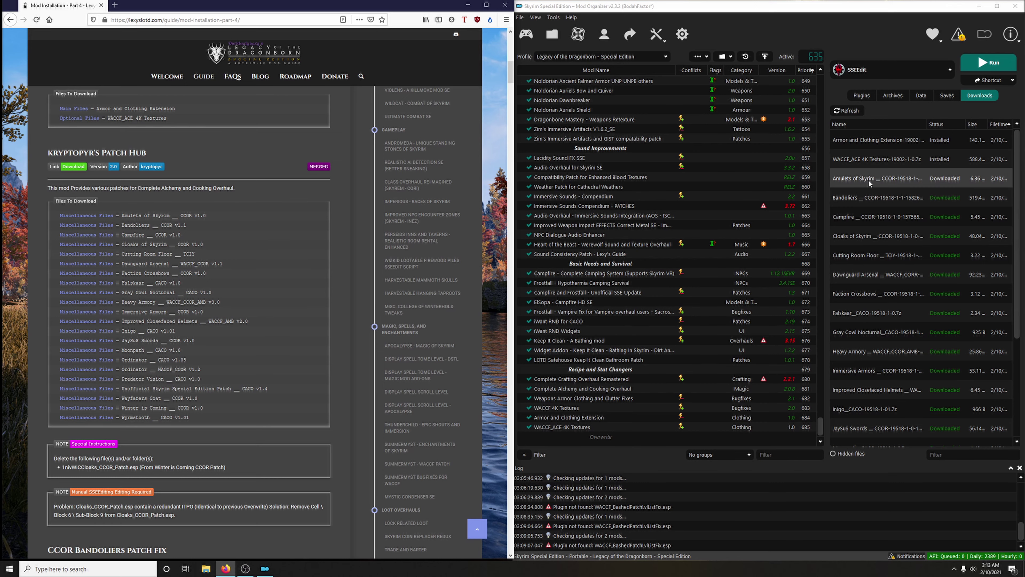
double_click(856, 179)
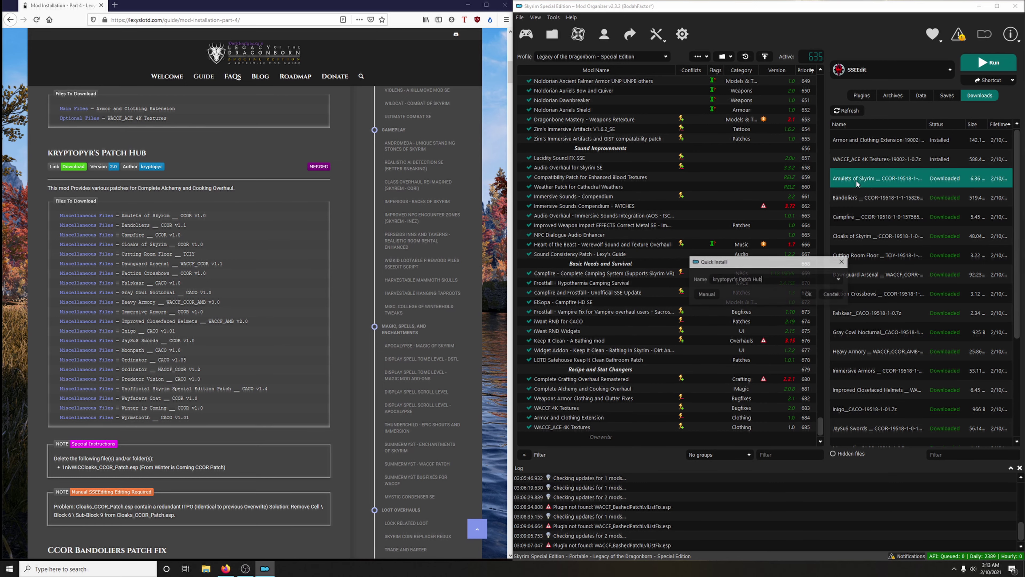
left_click(840, 280)
left_click(822, 290)
left_click(811, 295)
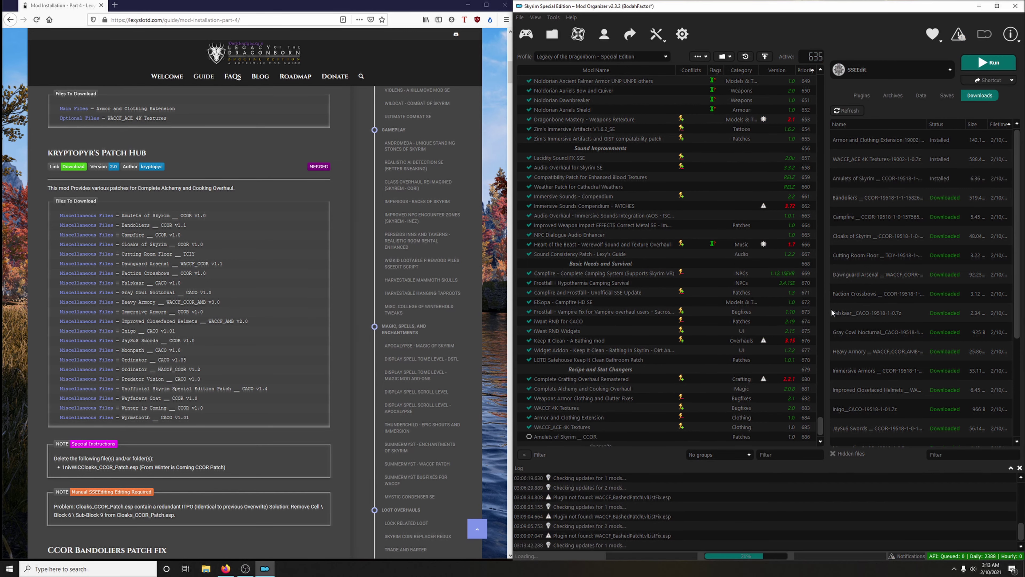
Install the next two downloaded patches under the names Bandoliers __ CCOR and Campfire __ CCOR
double_click(853, 202)
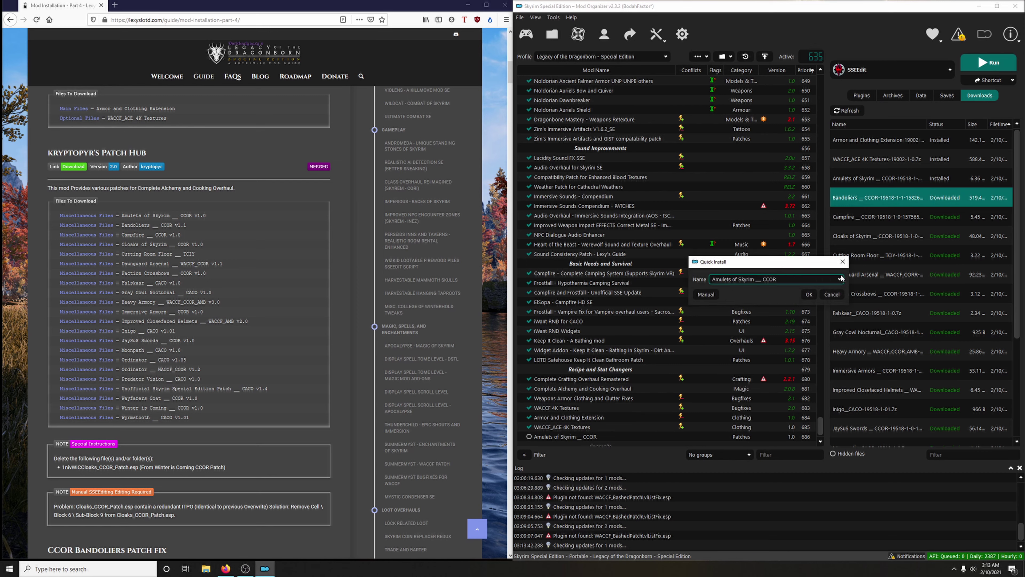
left_click(839, 279)
left_click(796, 297)
left_click(812, 294)
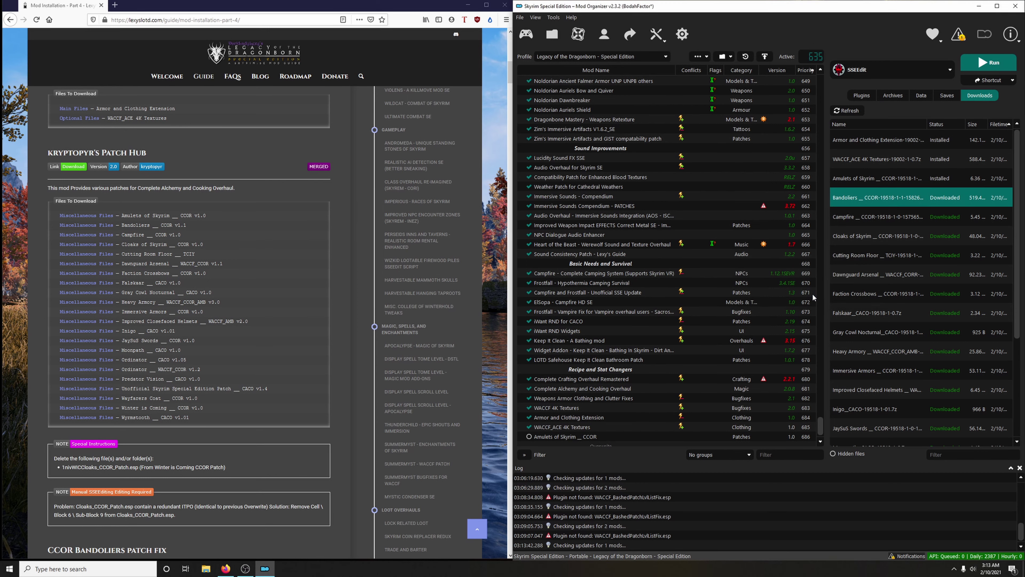
double_click(840, 220)
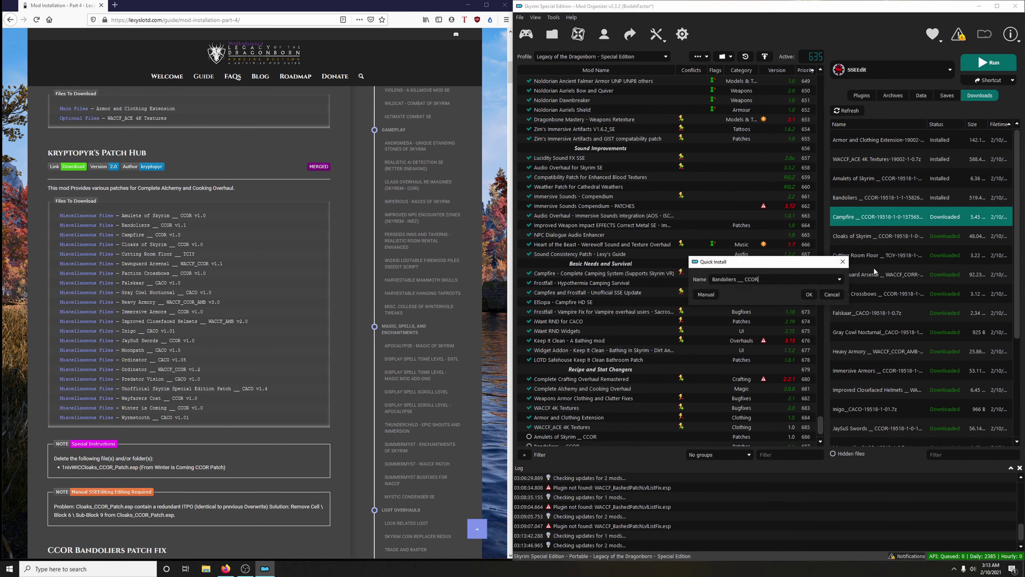
left_click(841, 278)
left_click(778, 302)
left_click(810, 295)
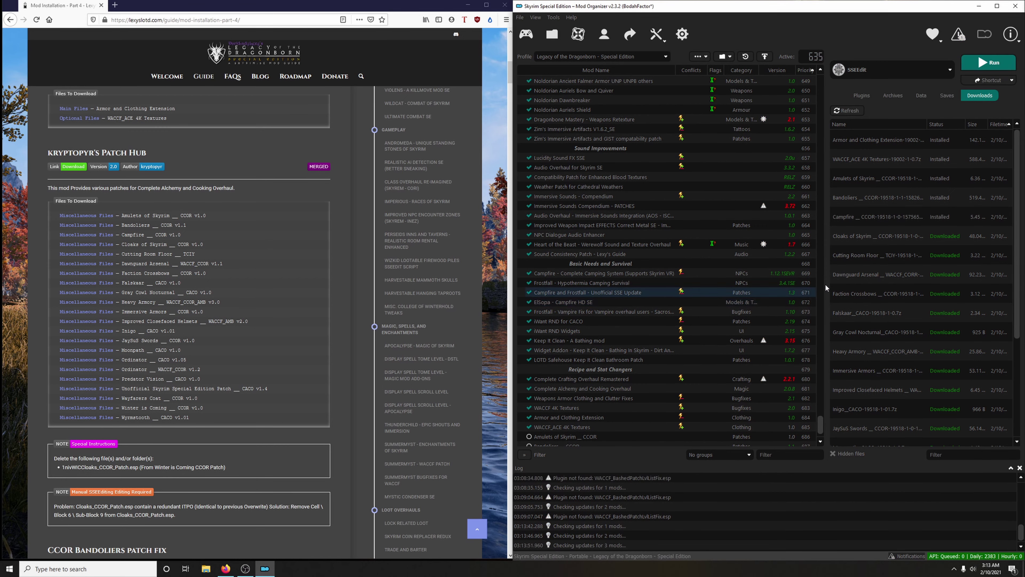
Install the Cloaks of Skyrim and Cutting Room Floor downloads as Cloaks of Skyrim __ CCOR and Cutting Room Floor __ TCIY
double_click(849, 238)
left_click(840, 280)
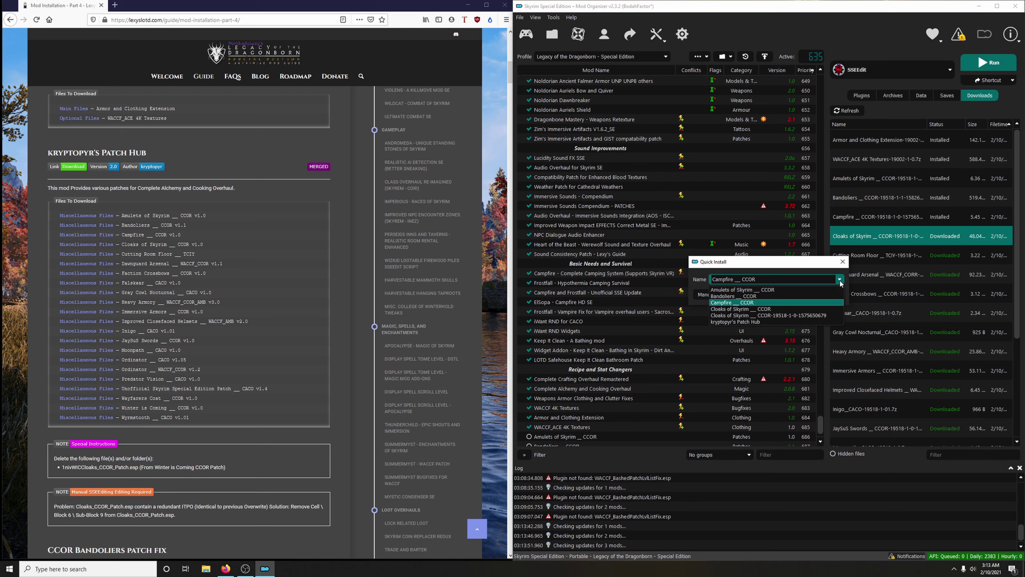
left_click(776, 309)
left_click(813, 294)
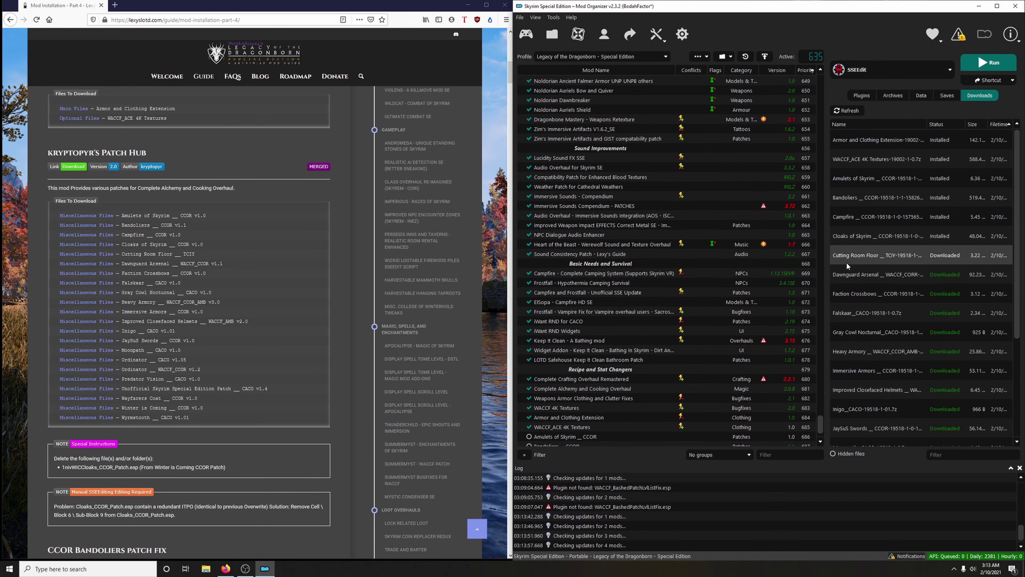
double_click(847, 262)
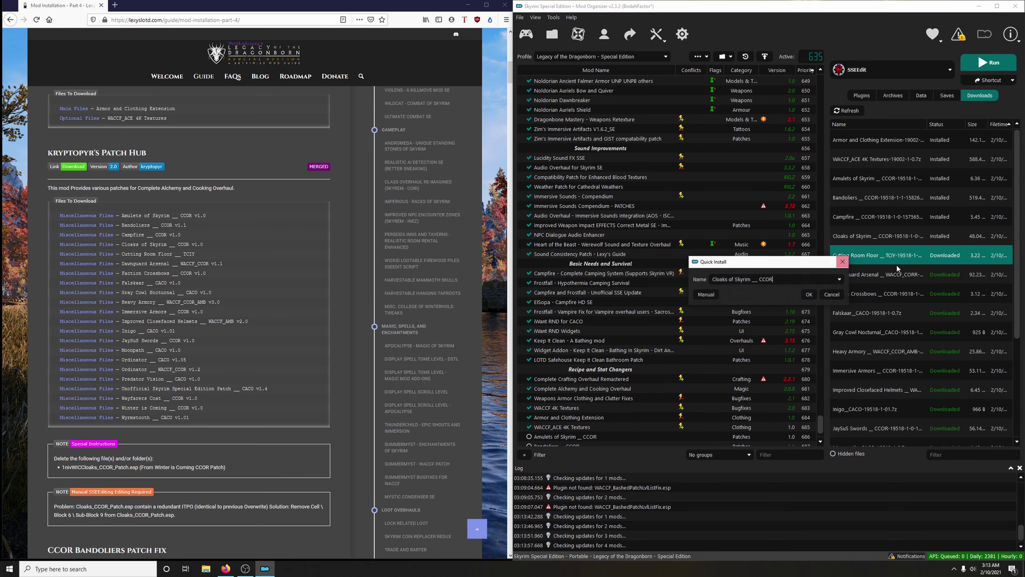
left_click(843, 279)
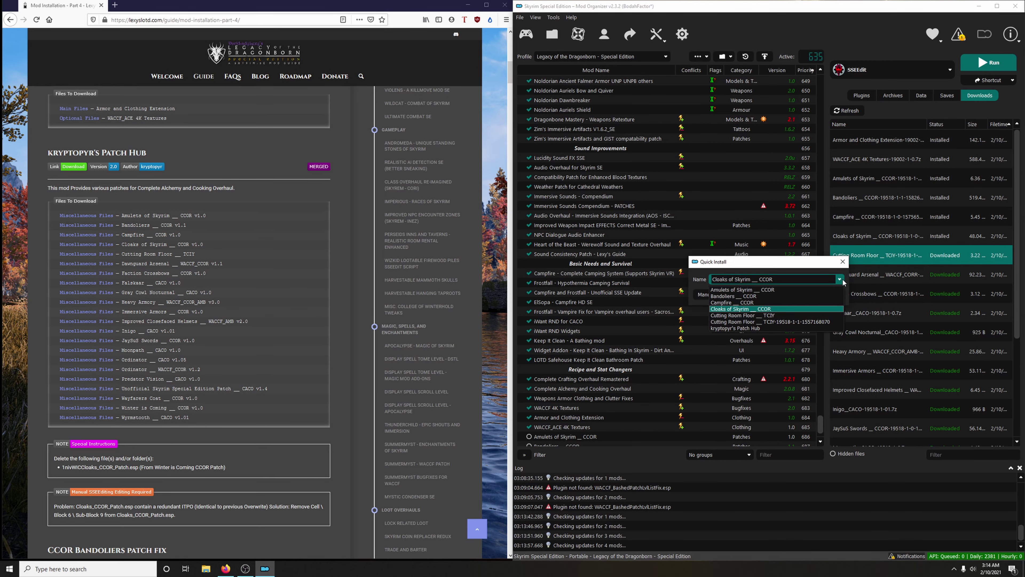
left_click(757, 316)
left_click(810, 295)
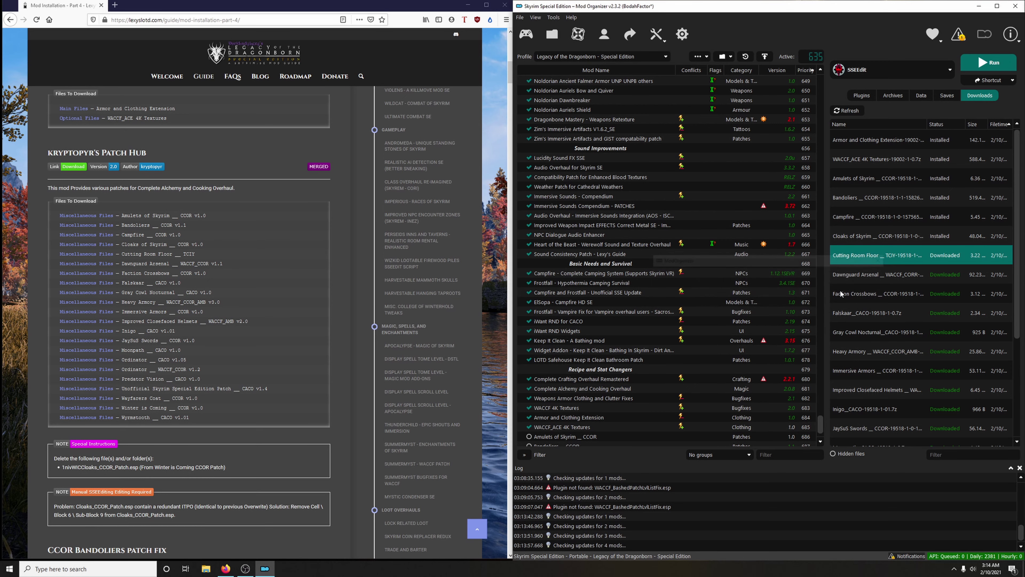
Install the Dawnguard Arsenal and Faction Crossbows downloads as Dawnguard Arsenal __ WACCF_CORR and Faction Crossbows __ CCOR
double_click(854, 277)
left_click(850, 279)
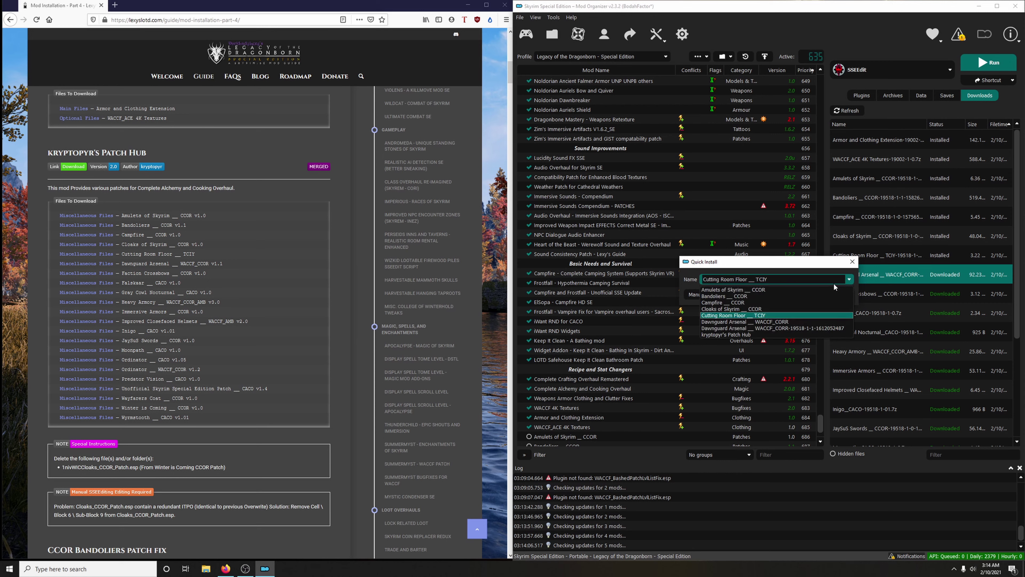
left_click(804, 322)
left_click(814, 295)
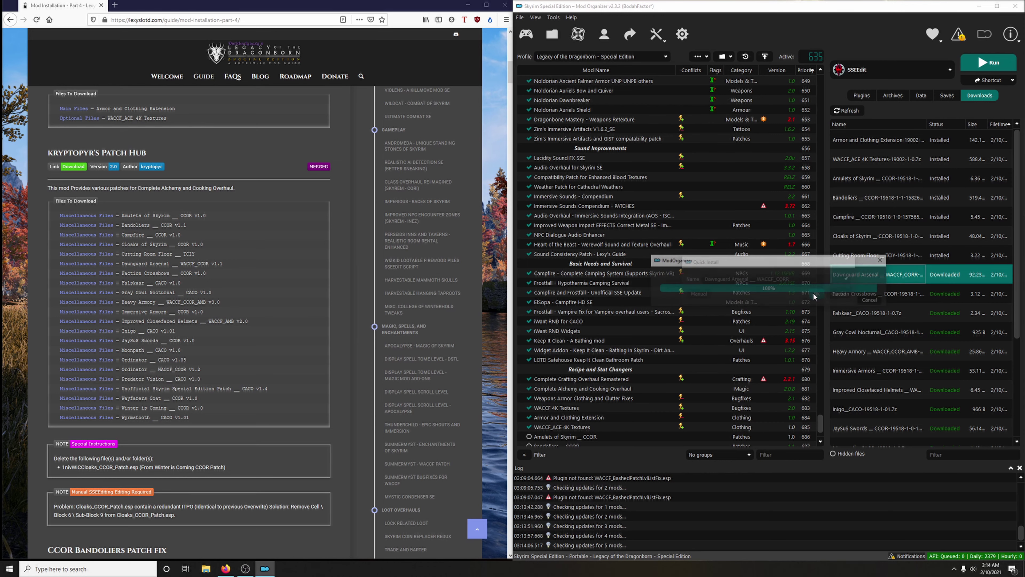
left_click(848, 294)
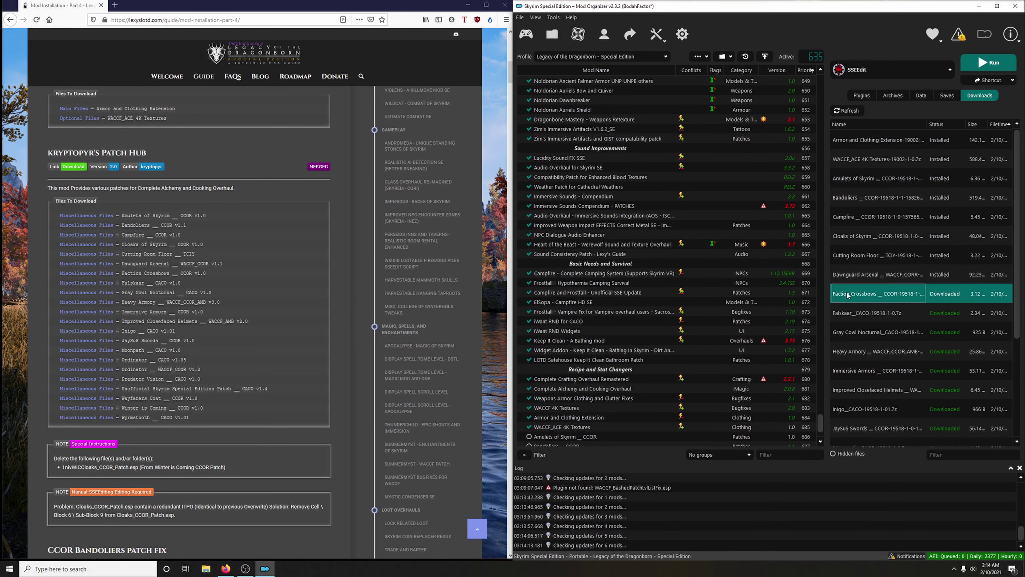
double_click(847, 294)
left_click(840, 279)
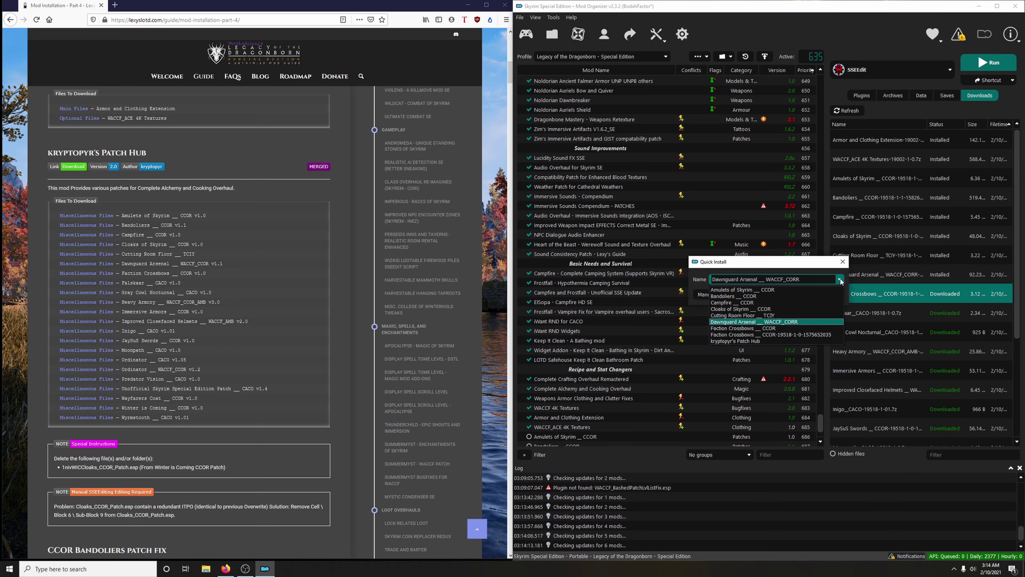
left_click(780, 329)
left_click(816, 294)
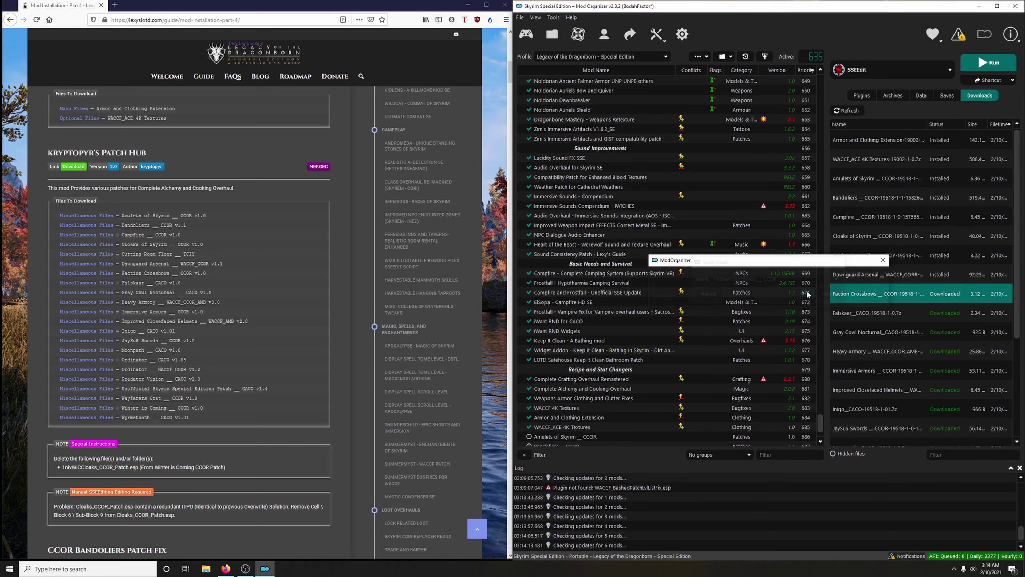
Install the Falskaar and Gray Cowl Nocturnal downloads under the names Falskaar __ CACO and Gray Cowl Nocturnal__CACO
double_click(840, 313)
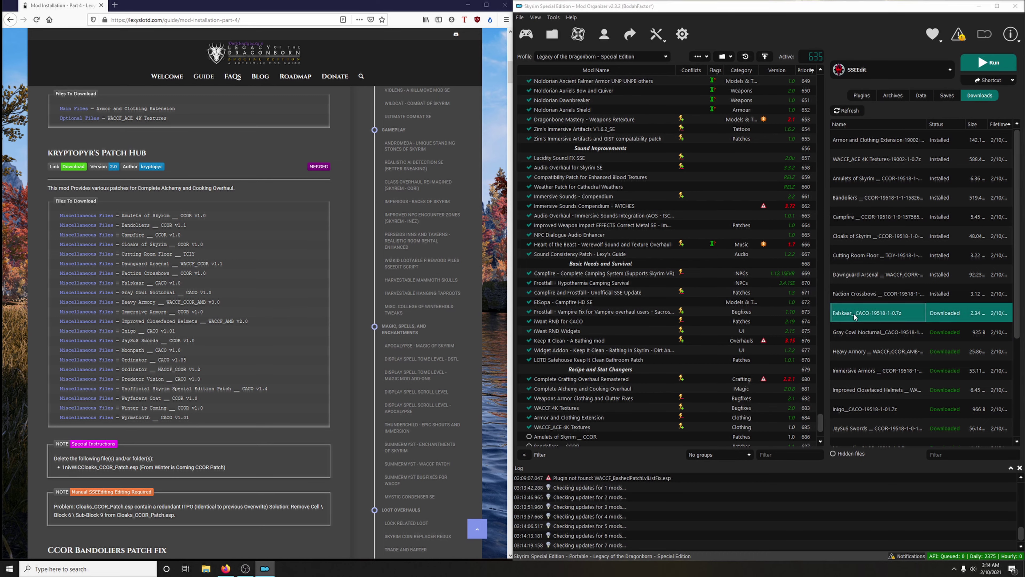
left_click(840, 279)
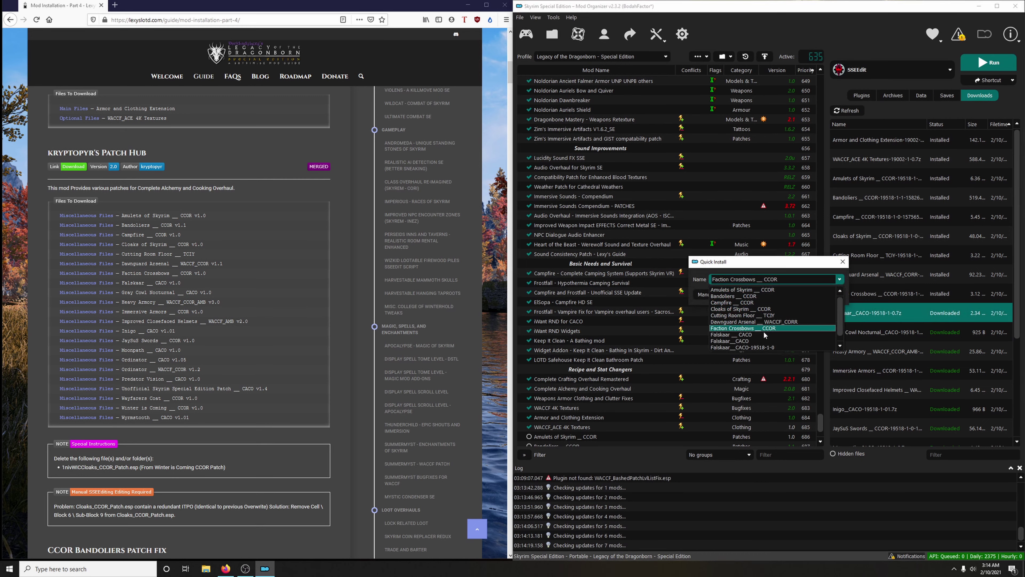
left_click(755, 336)
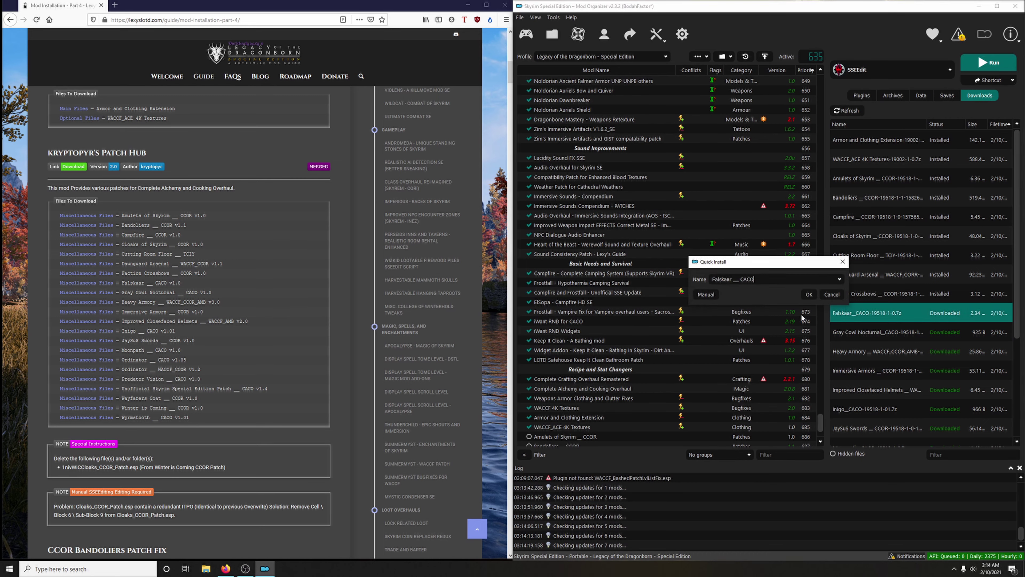
left_click(809, 298)
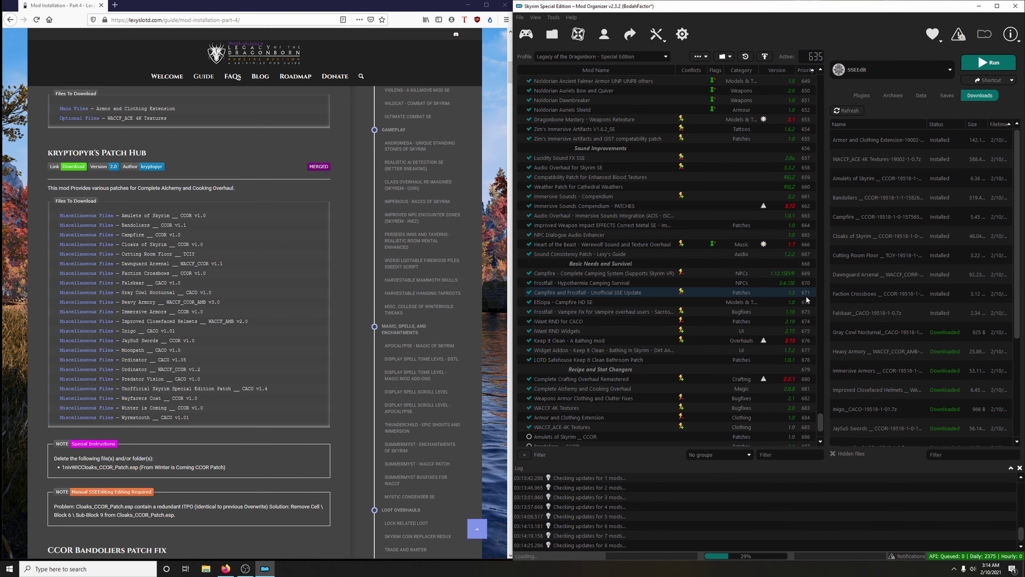
double_click(843, 337)
left_click(840, 280)
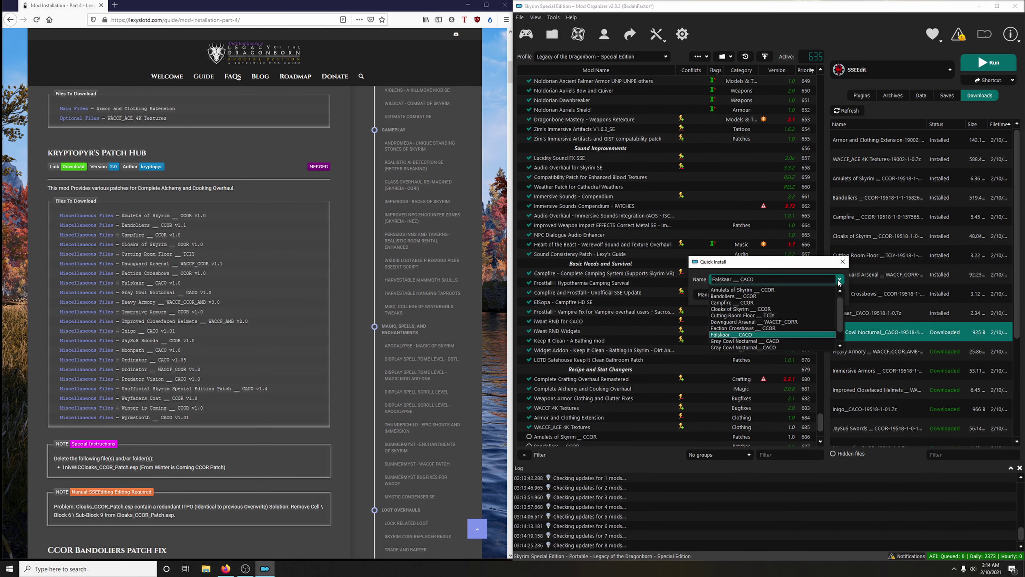
left_click(761, 347)
left_click(808, 297)
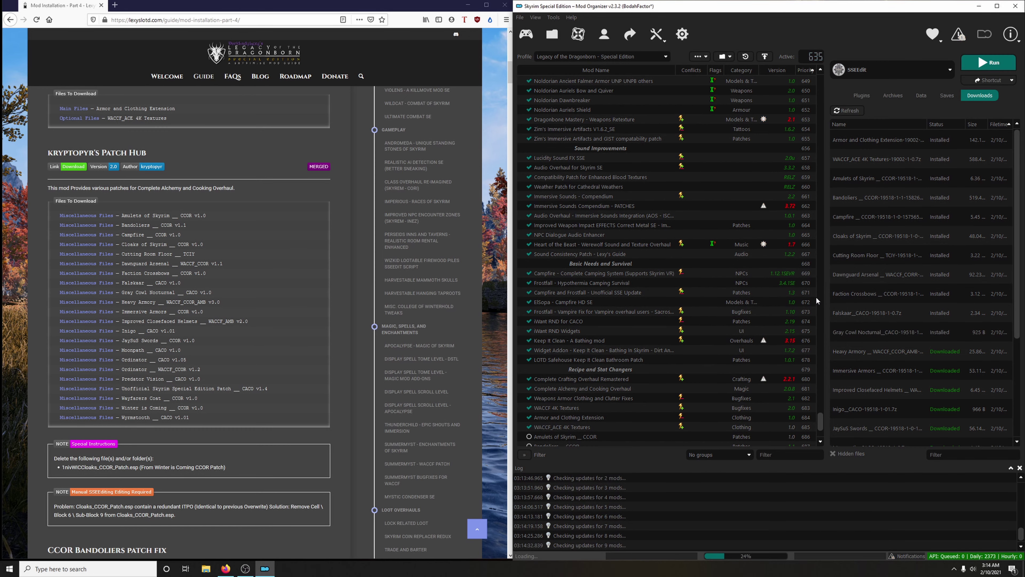
Install the Heavy Armory and Immersive Armors downloads as Heavy Armory __ WACCF_CCOR_AMB and Immersive Armors __ CCOR
scroll(880, 301, "down", 3)
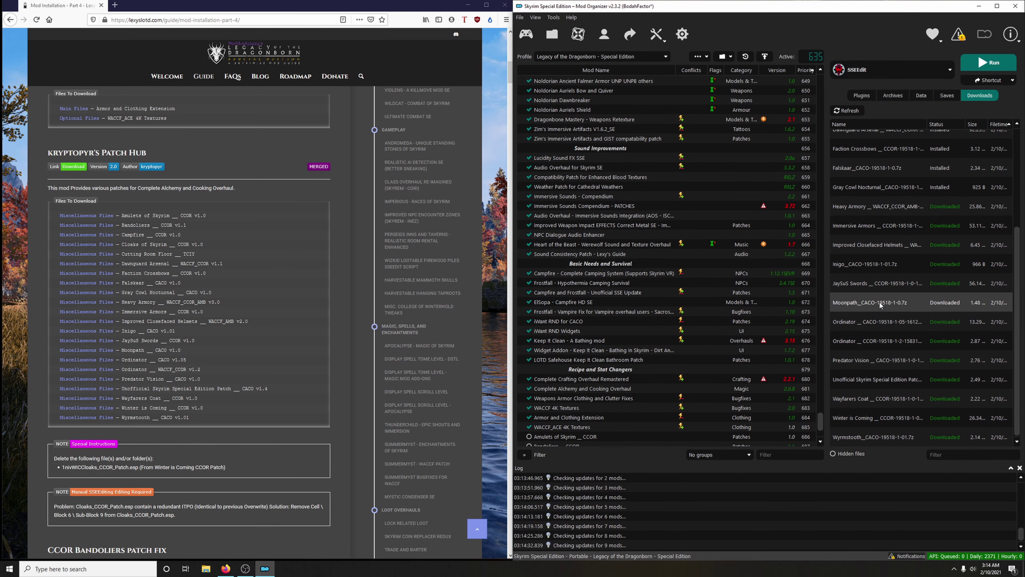
double_click(866, 212)
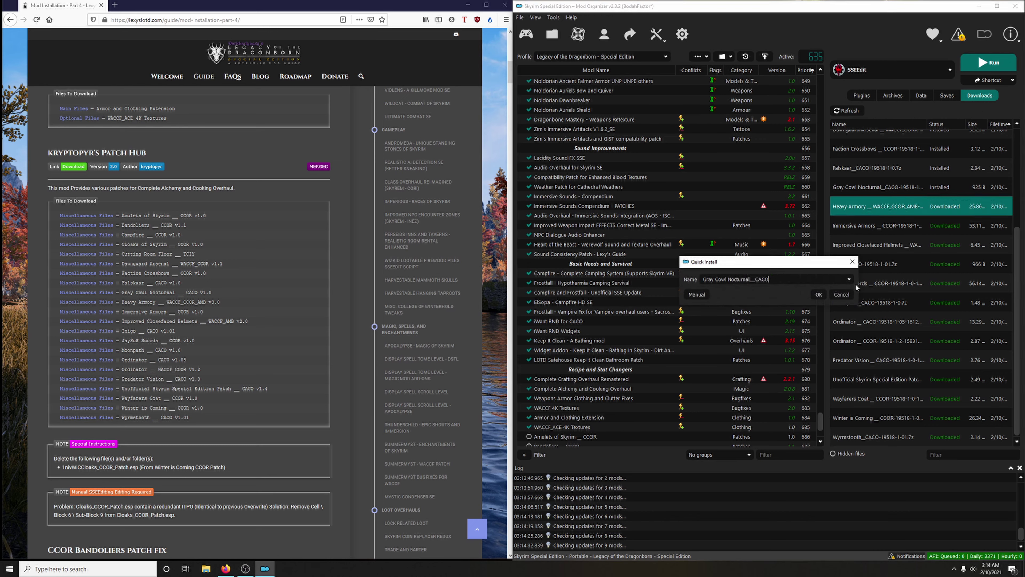
left_click(850, 279)
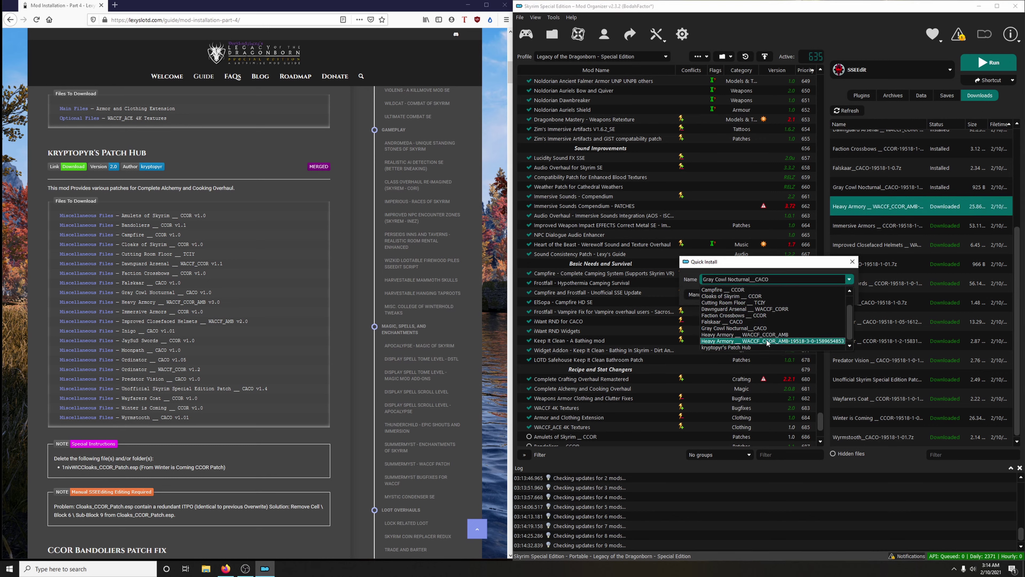
left_click(764, 335)
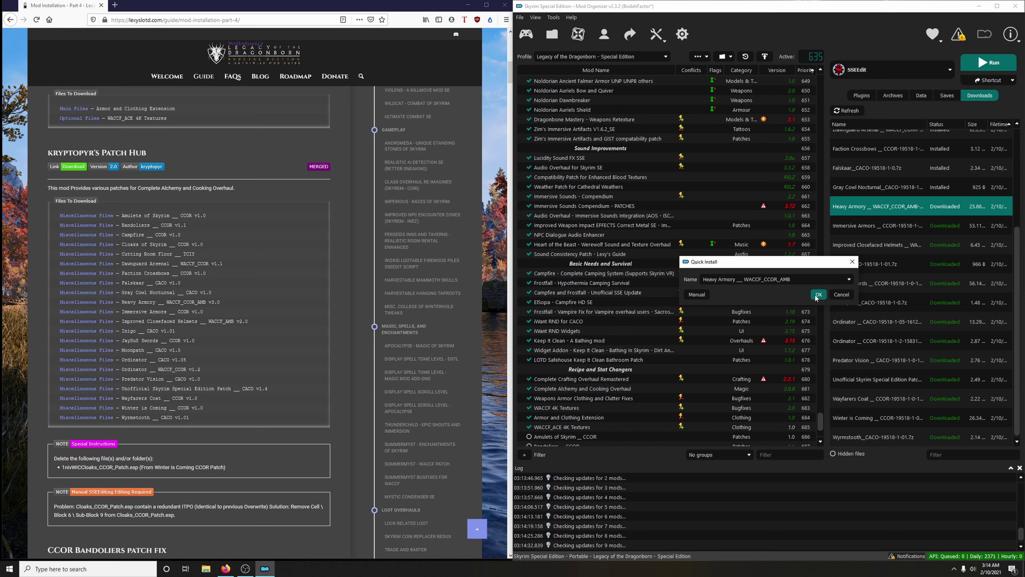
left_click(815, 294)
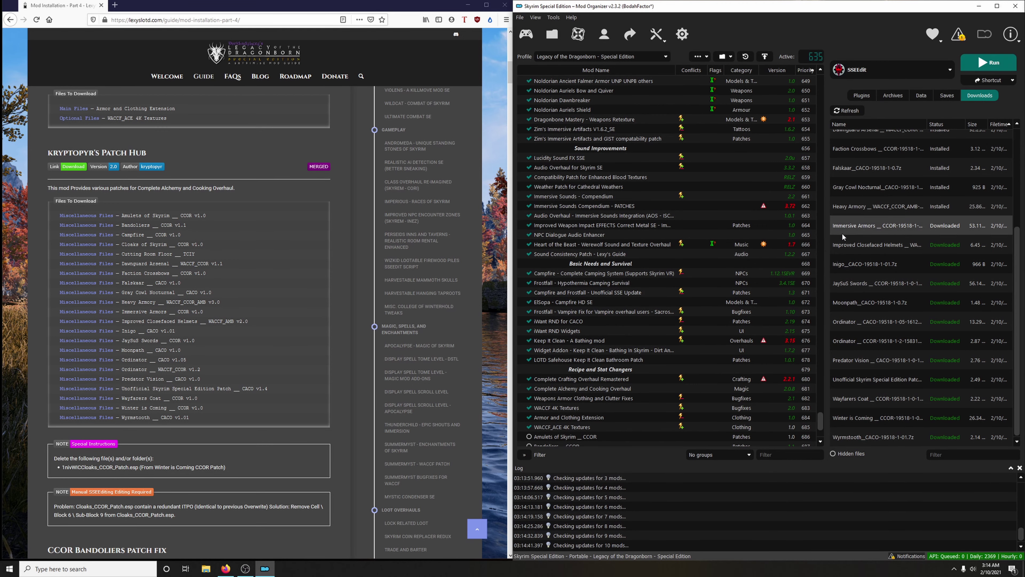
double_click(853, 225)
left_click(840, 280)
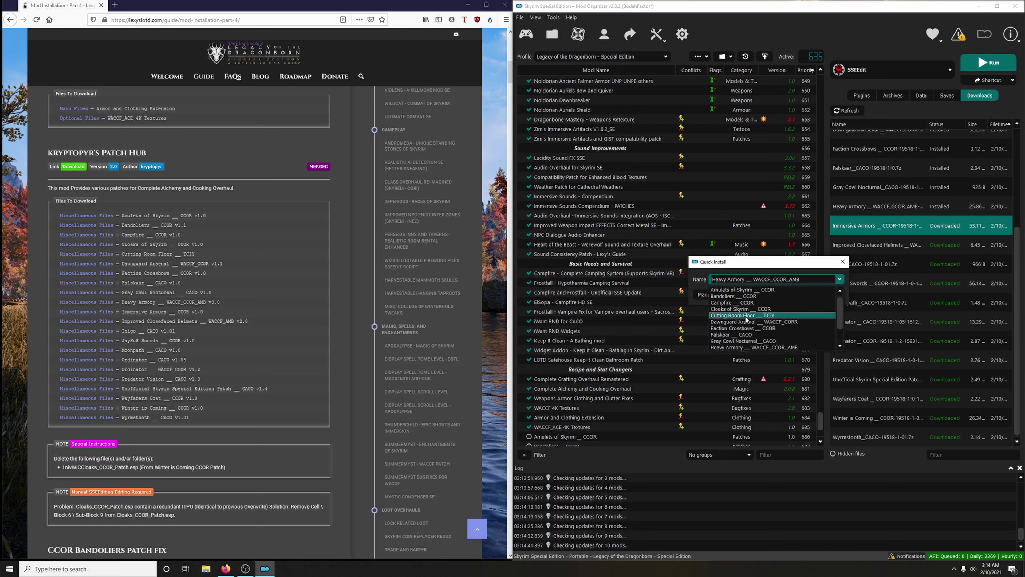
scroll(748, 317, "down", 1)
left_click(747, 335)
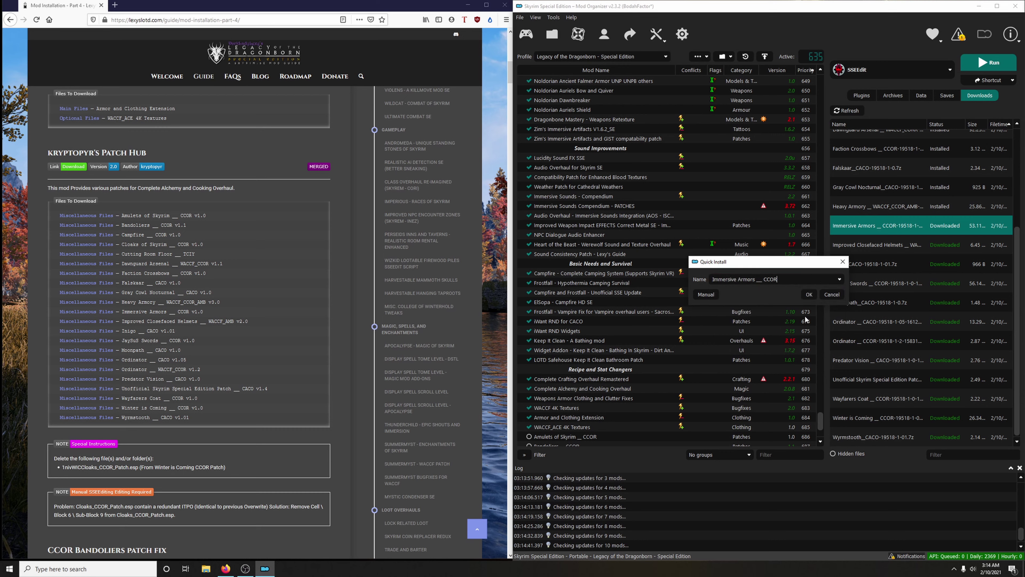
left_click(809, 295)
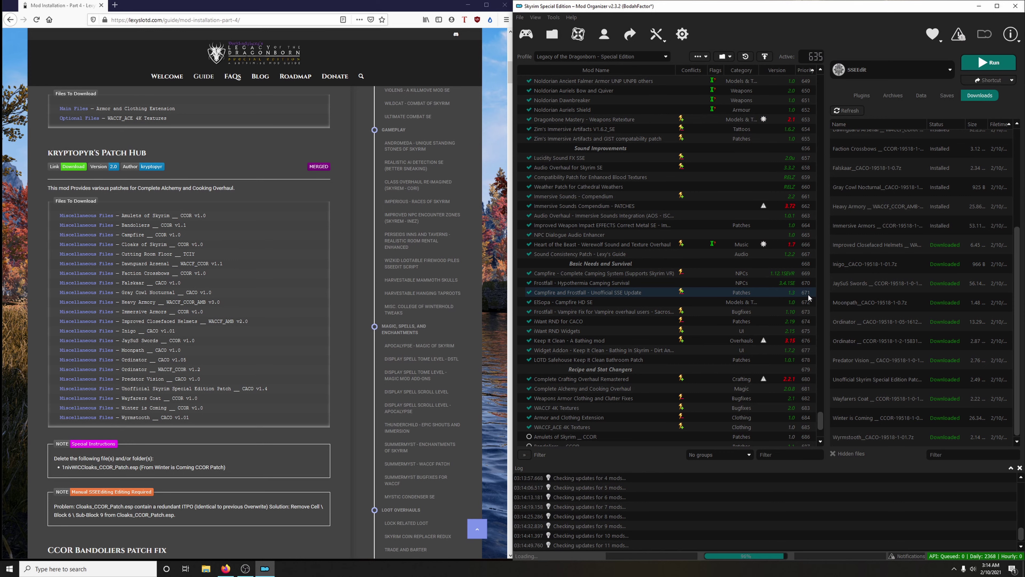
Install the Improved Closefaced Helmets and Inigo downloads as Improved Closefaced Helmets __ WACCF-AMB and Inigo __ CACO
double_click(878, 245)
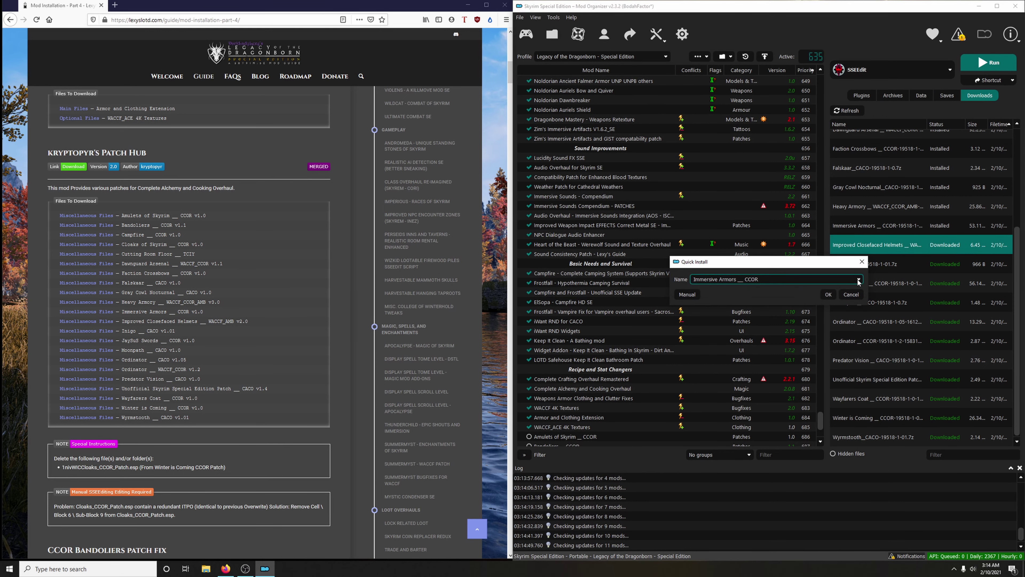
left_click(859, 279)
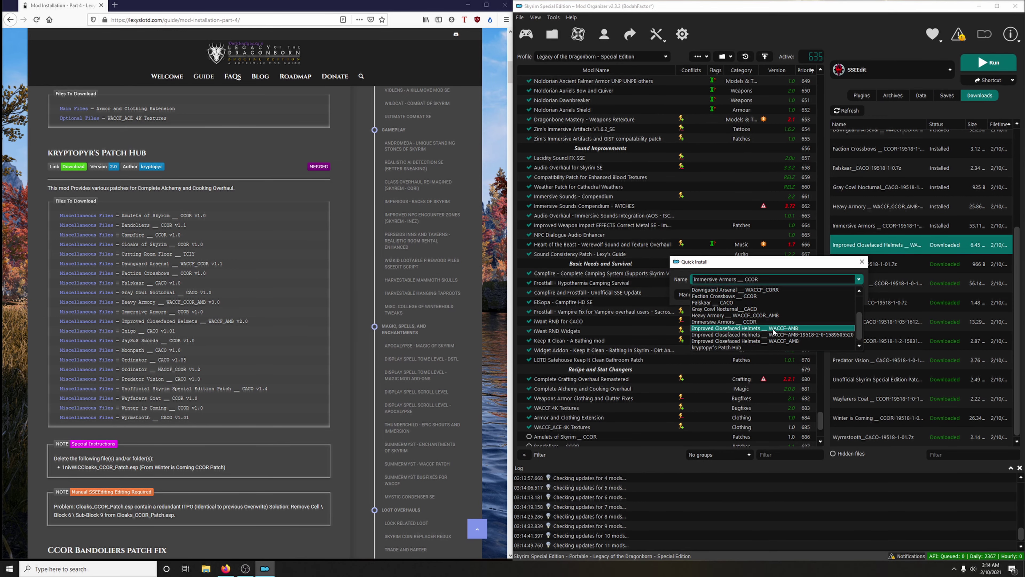
left_click(769, 329)
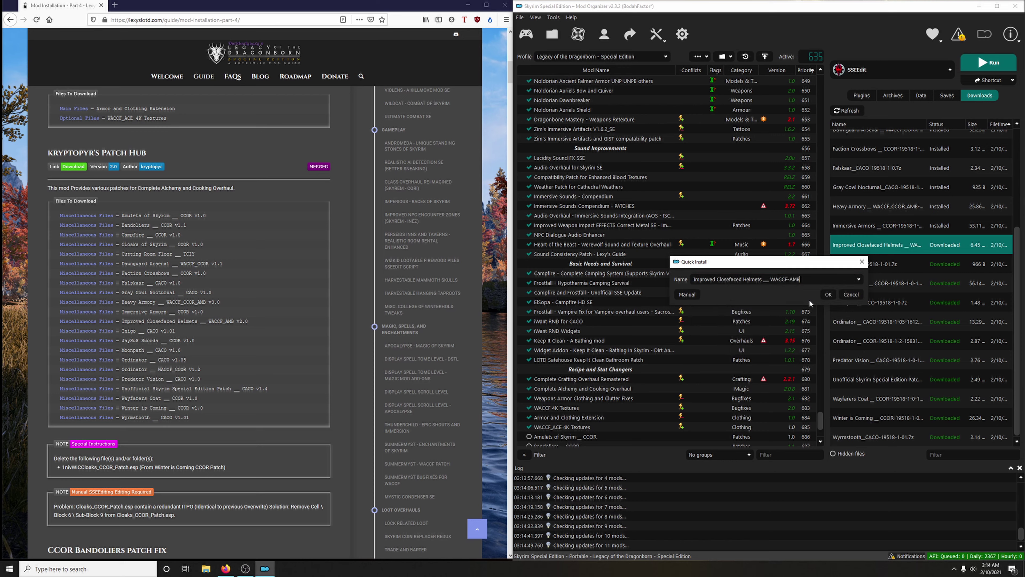
left_click(828, 294)
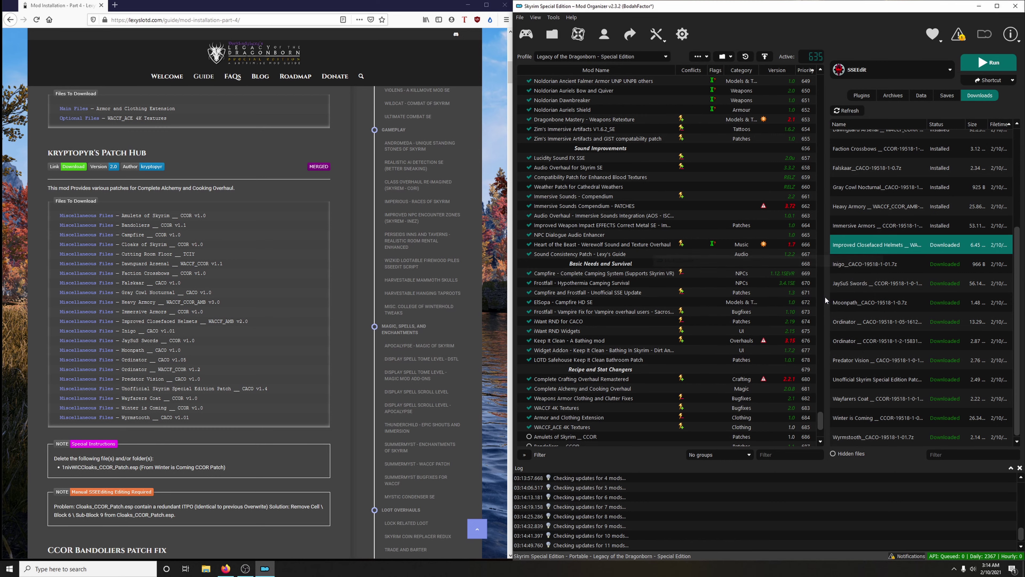
double_click(866, 265)
left_click(841, 280)
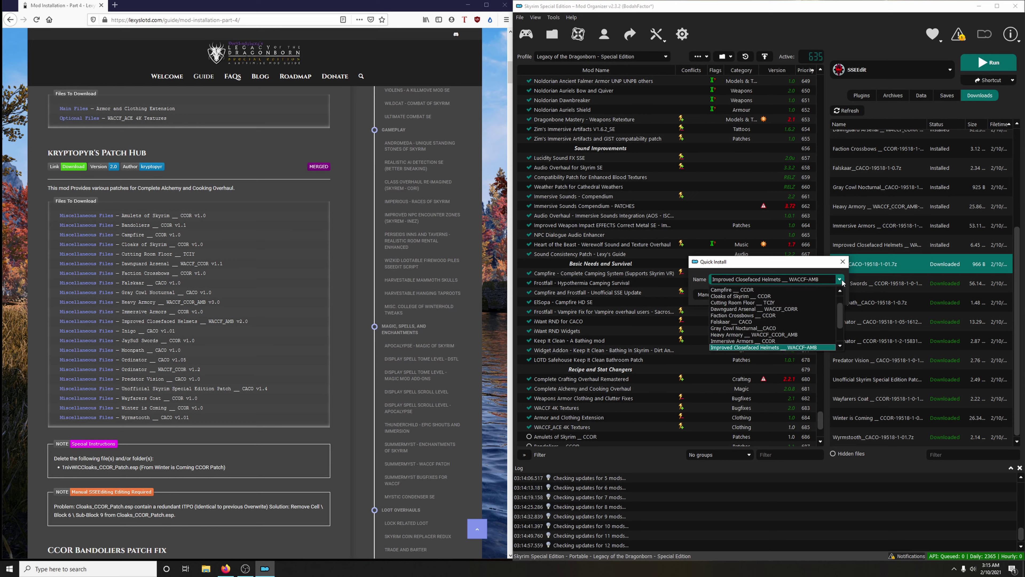
scroll(787, 315, "down", 2)
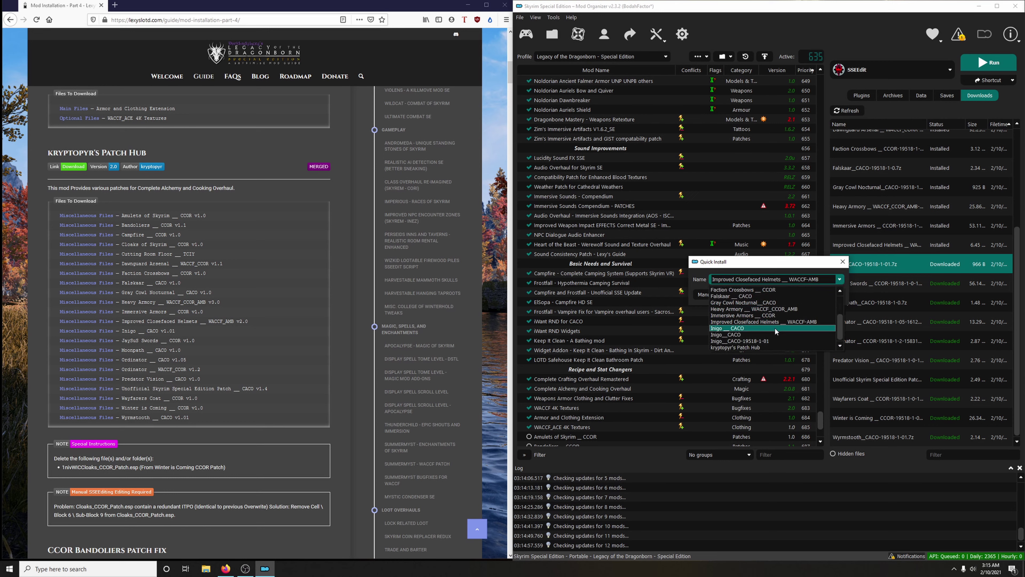
left_click(767, 327)
left_click(809, 294)
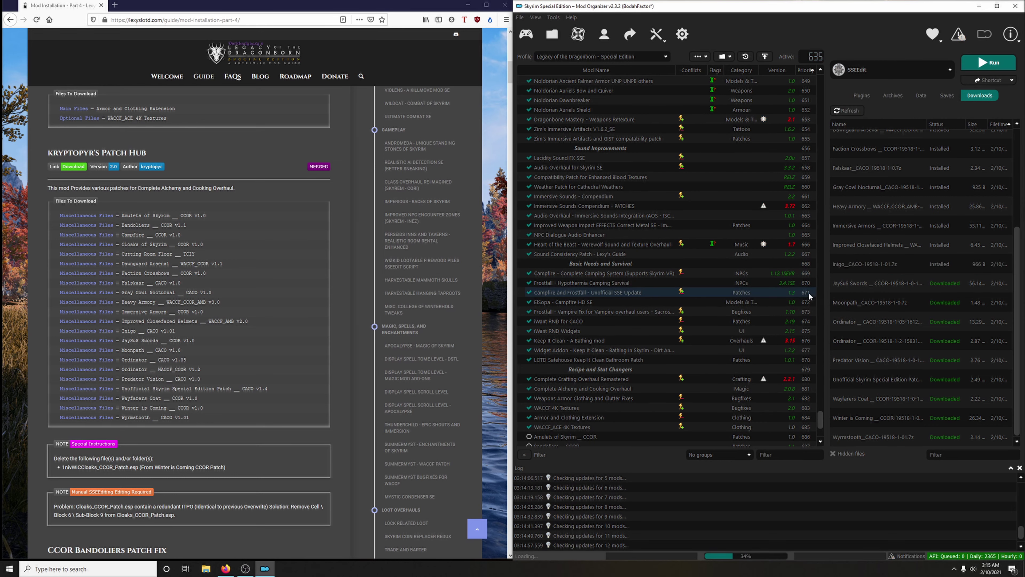
Install the JaySuS Swords and Moonpath downloads under the names JaySuS Swords __ CCOR and Moonpath__CACO
double_click(854, 285)
left_click(842, 279)
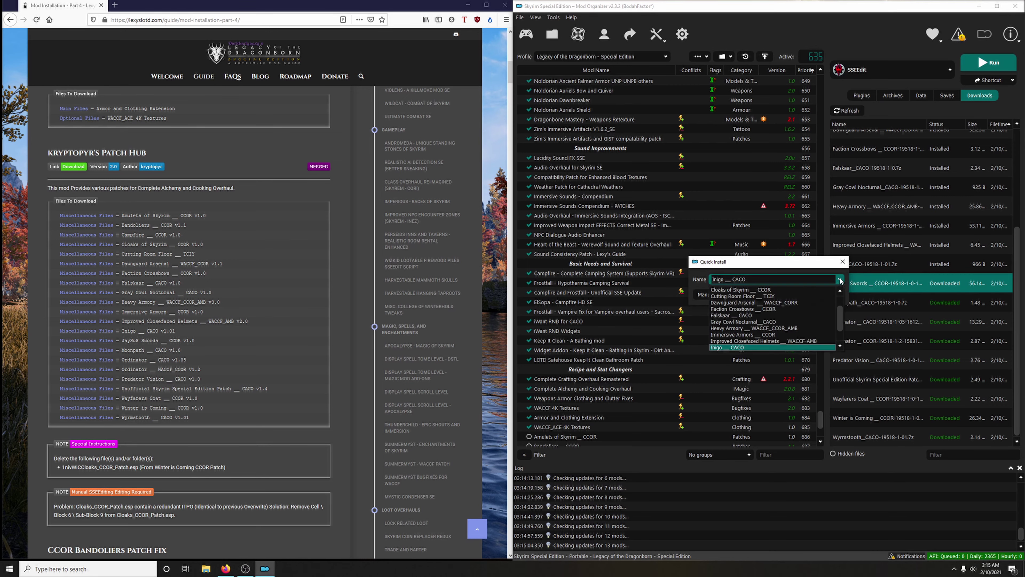
scroll(791, 314, "down", 1)
left_click(775, 337)
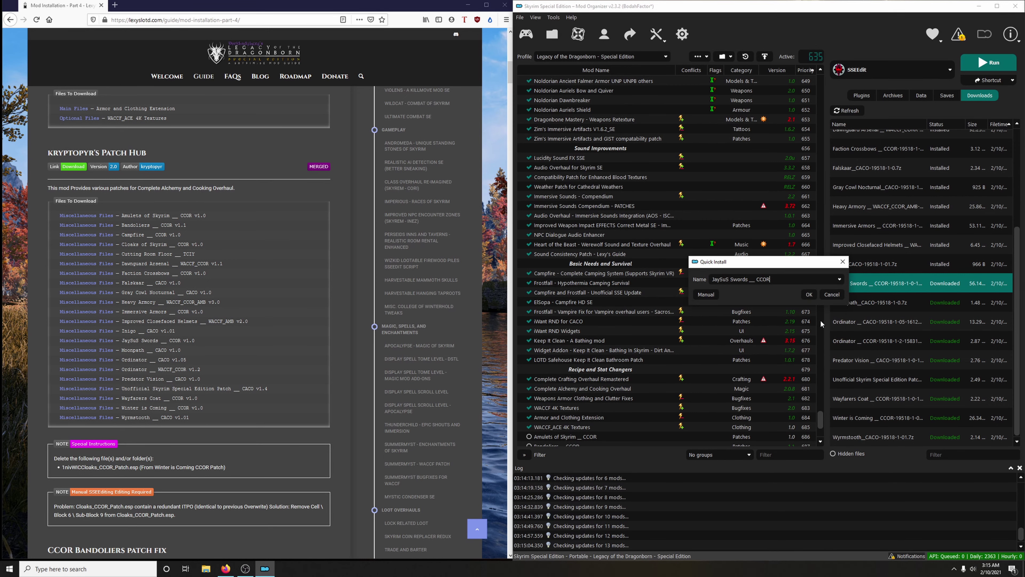
left_click(809, 295)
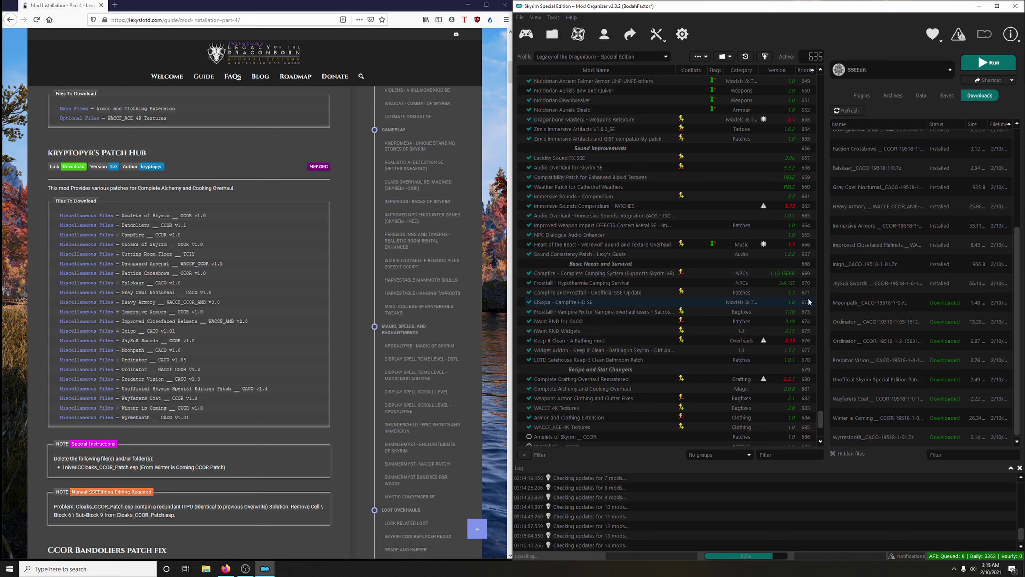
double_click(848, 305)
left_click(839, 279)
scroll(795, 307, "down", 2)
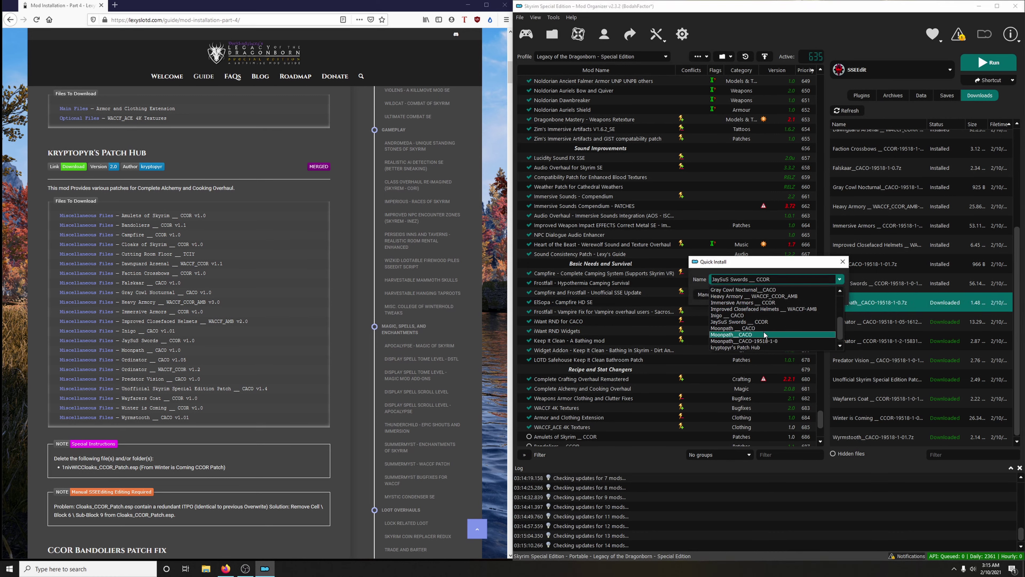
left_click(764, 335)
left_click(809, 294)
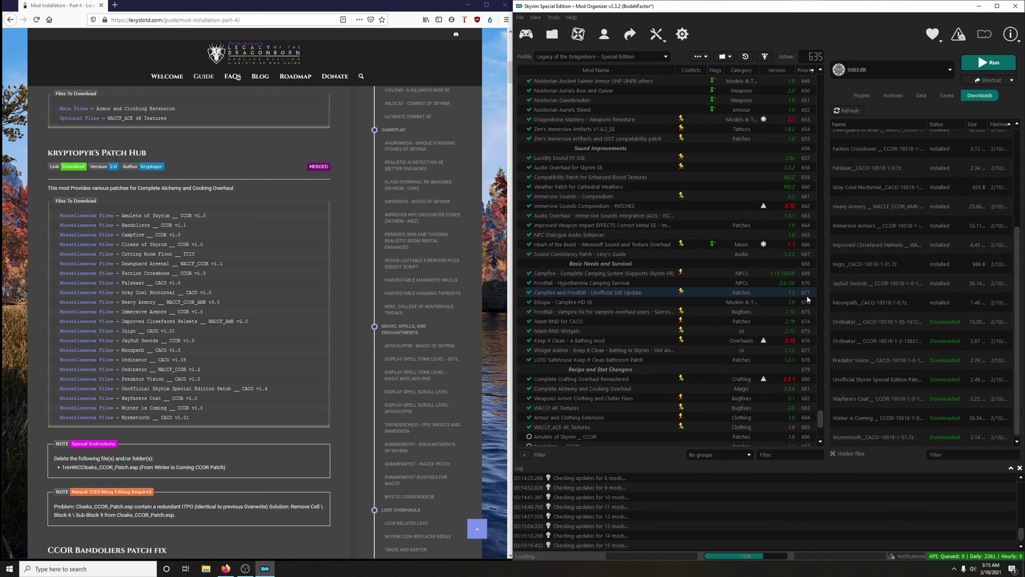
Install the two downloaded Ordinator patches under the names Ordinator __ CACO and Ordinator __ CCOR
double_click(839, 322)
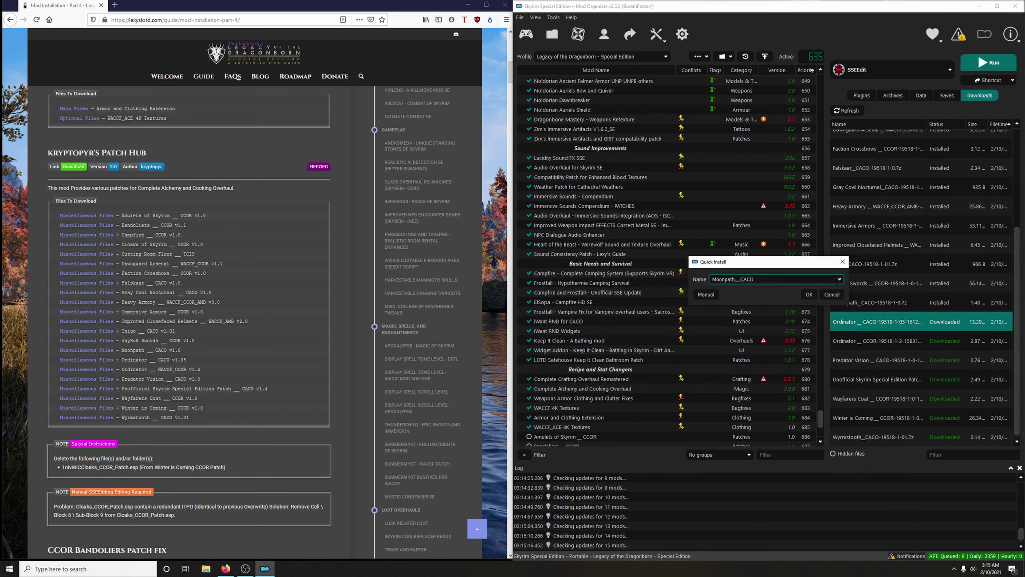
left_click(840, 279)
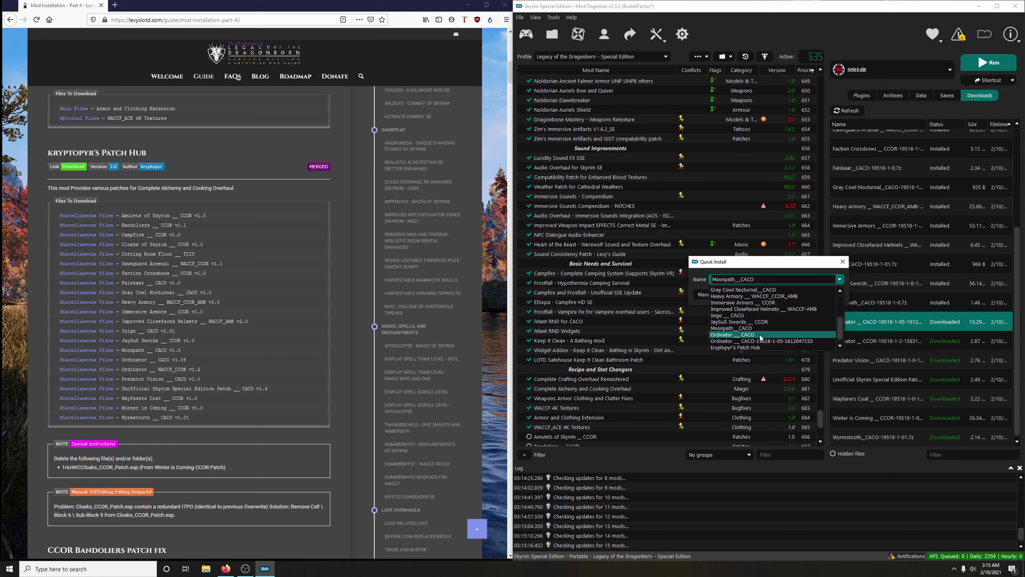
left_click(761, 334)
left_click(809, 295)
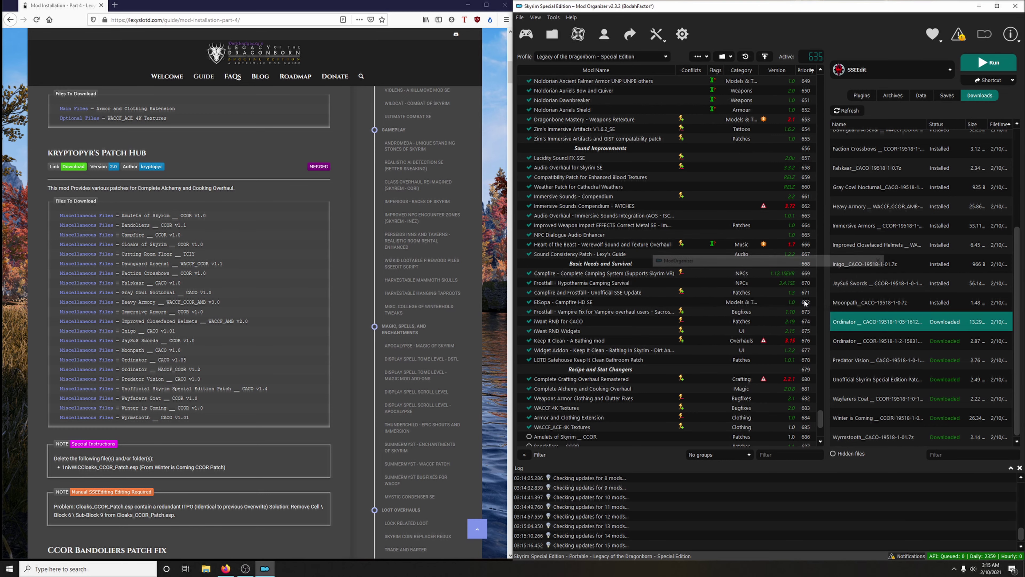
double_click(856, 341)
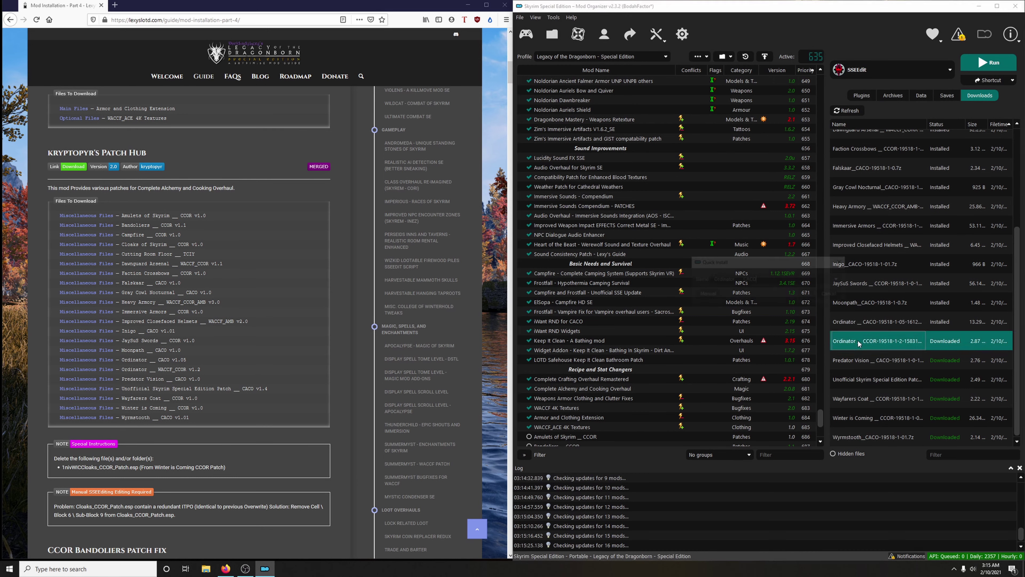
left_click(840, 280)
scroll(747, 317, "down", 1)
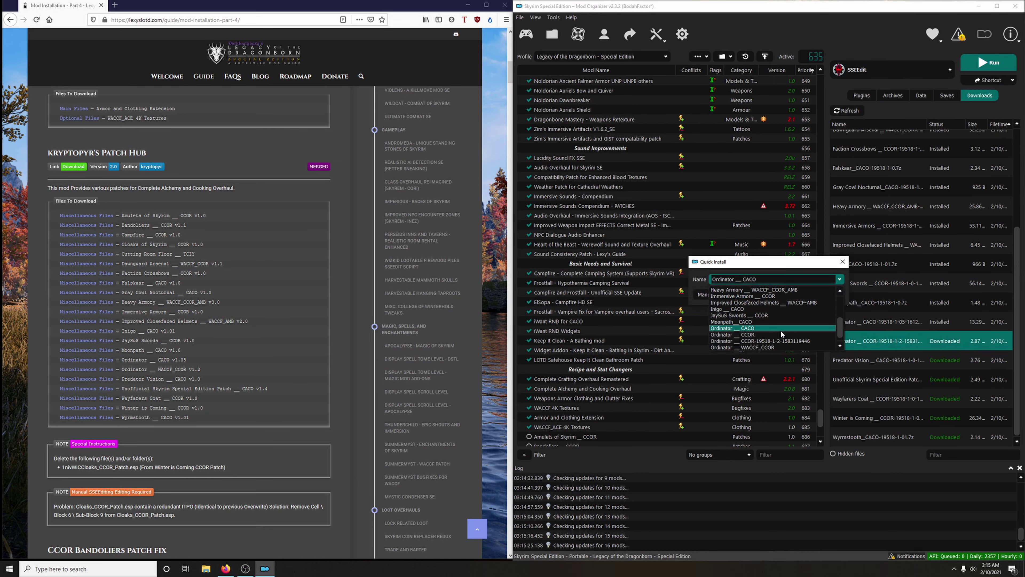
left_click(809, 295)
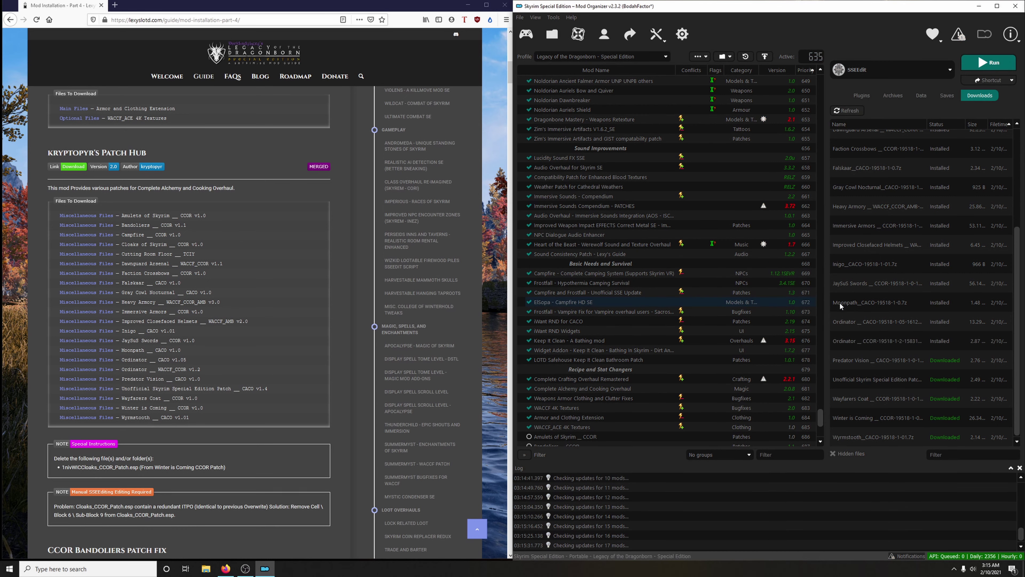
Install the next two downloaded patches as Predator Vision __ CACO and Unofficial Skyrim Special Edition Patch __ CACO
double_click(844, 360)
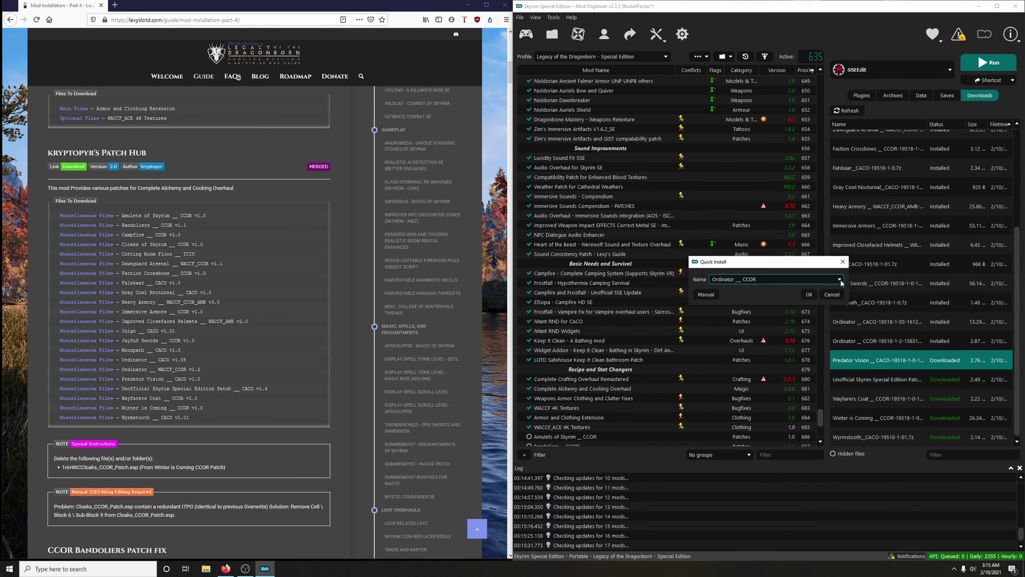
left_click(841, 280)
left_click(811, 328)
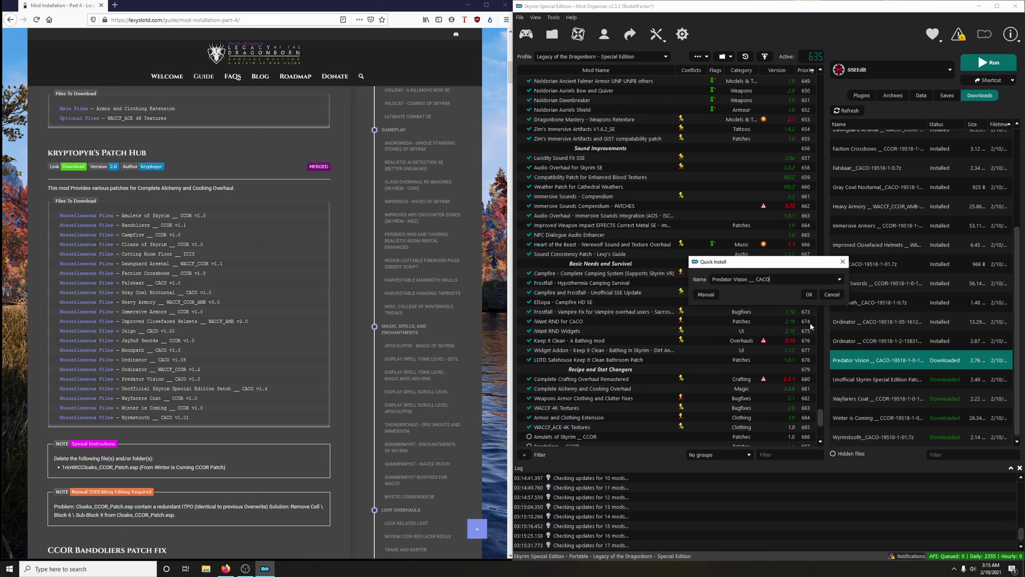
left_click(809, 294)
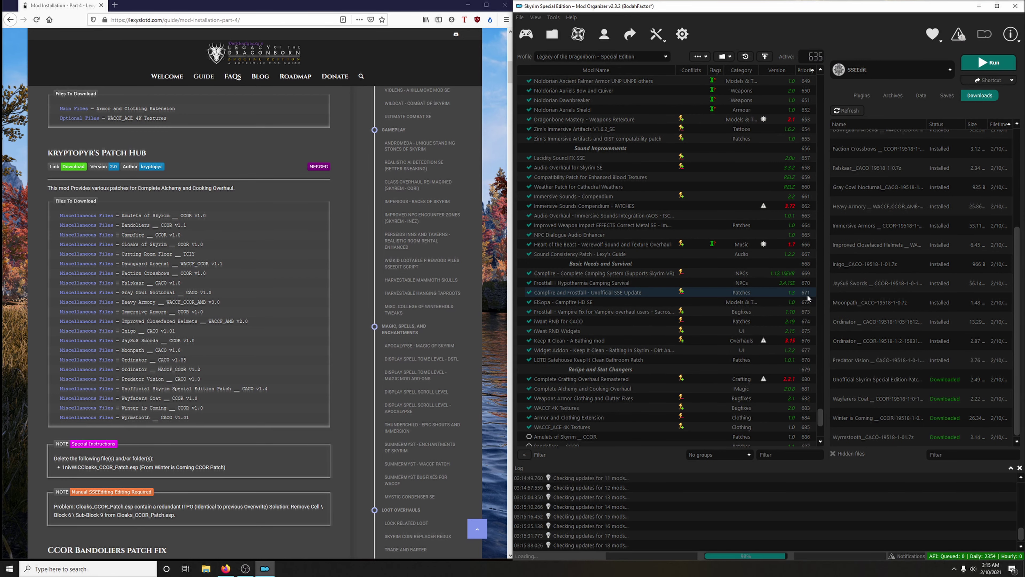
double_click(856, 380)
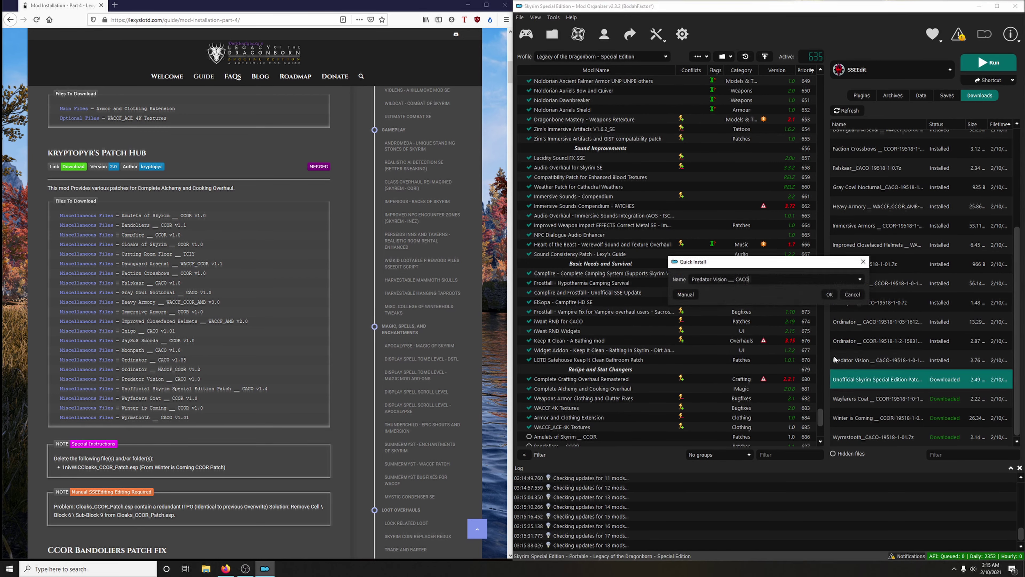
left_click(859, 280)
scroll(809, 314, "down", 3)
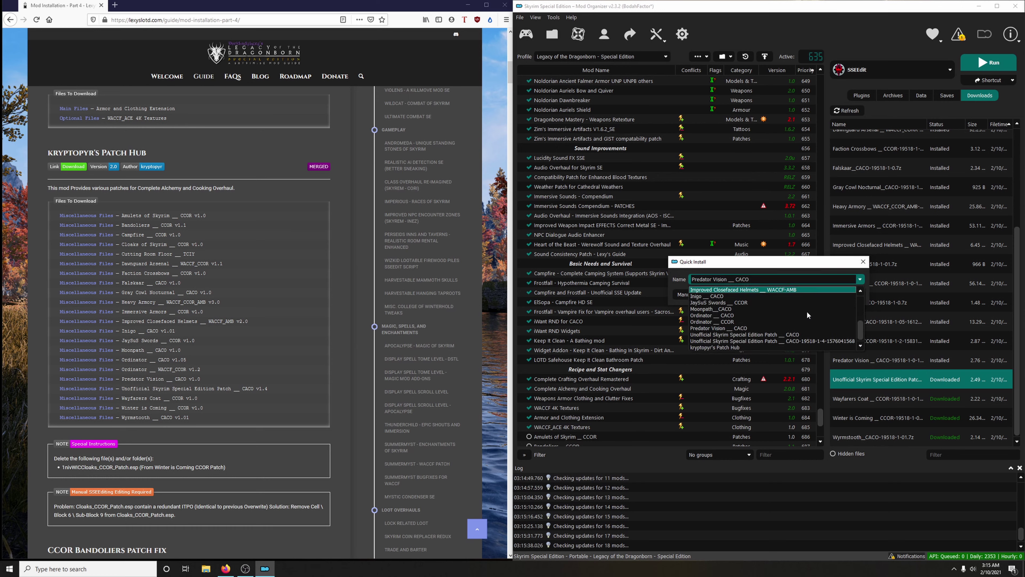
left_click(808, 328)
left_click(834, 294)
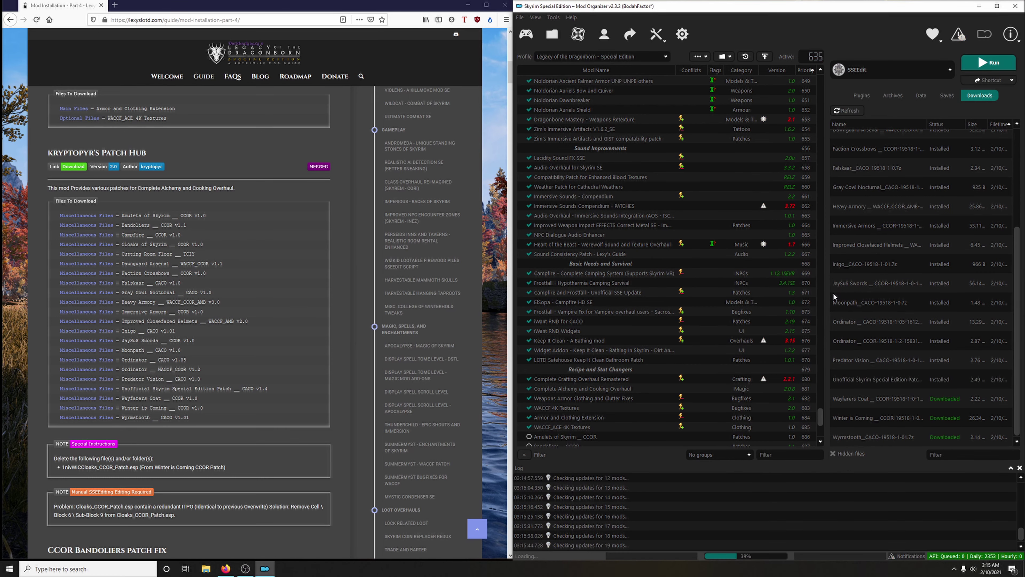
Install the downloaded Wayfarers Coat patch under the name Wayfarers Coat __ CCOR
double_click(865, 400)
left_click(840, 280)
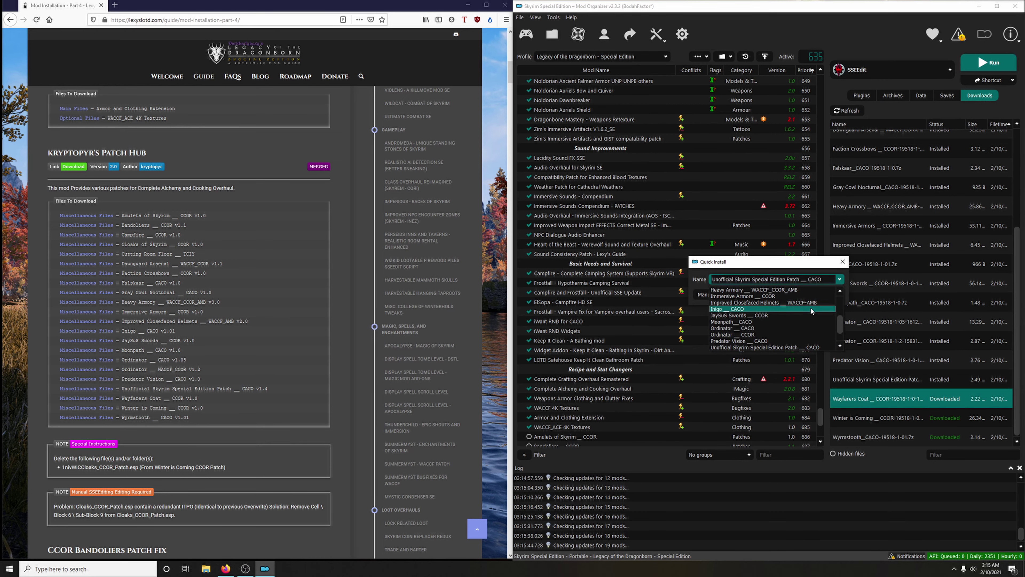
scroll(805, 313, "down", 2)
left_click(785, 334)
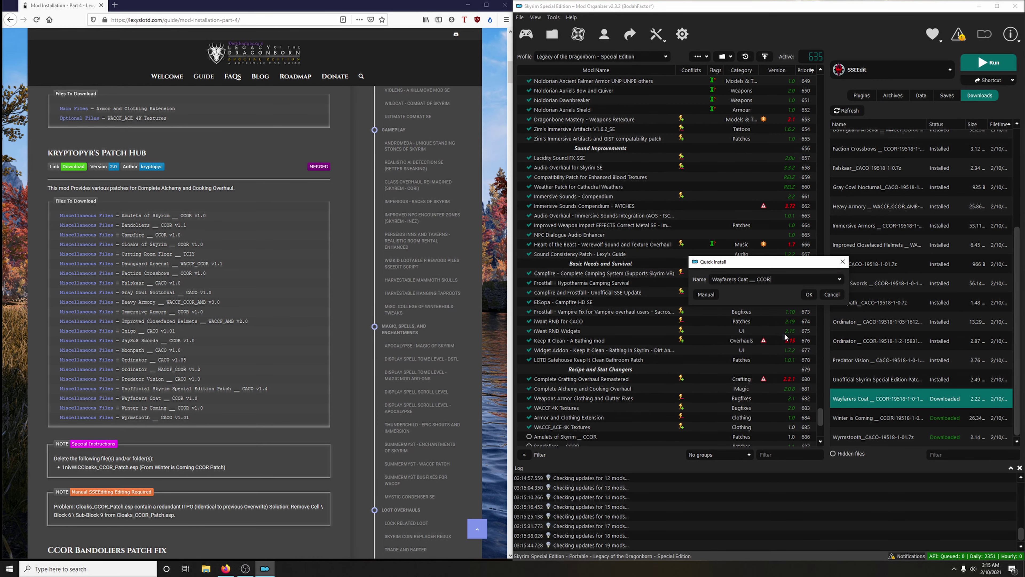
Complete the Wayfarers Coat __ CCOR installation and install the Winter is Coming download under the name Winter is Coming __ CCOR
left_click(809, 295)
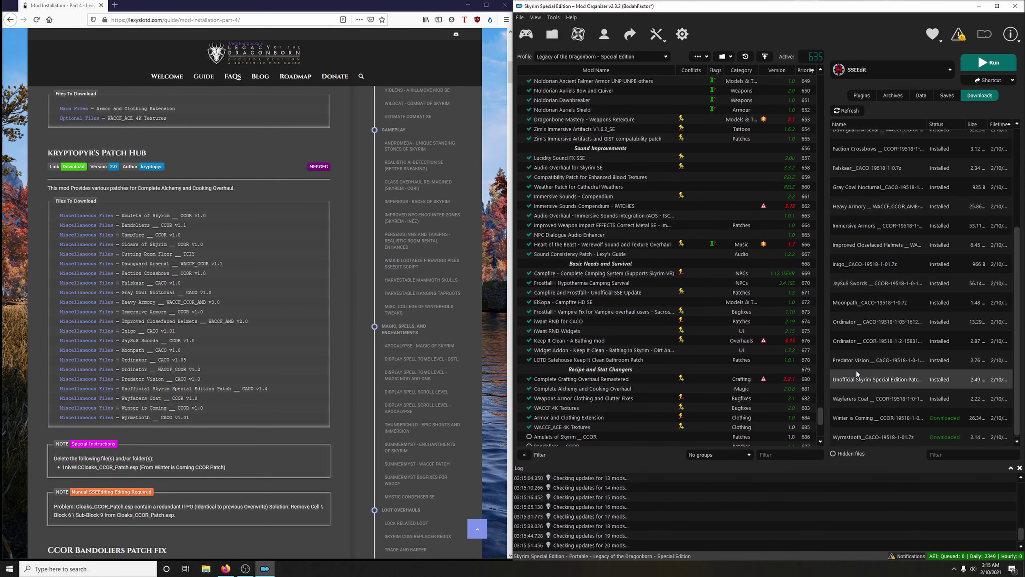
double_click(864, 417)
left_click(840, 279)
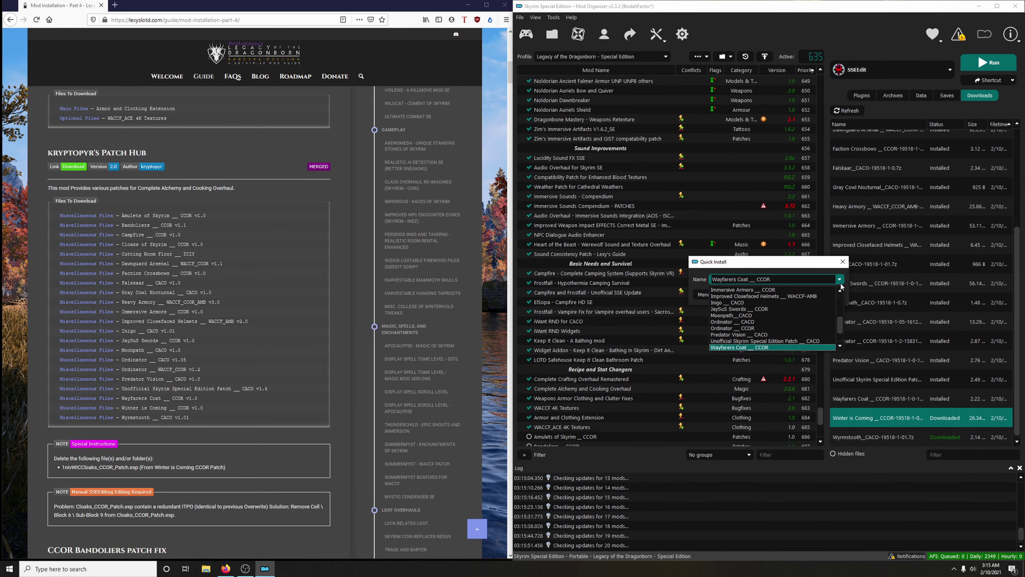
scroll(812, 312, "down", 1)
left_click(785, 334)
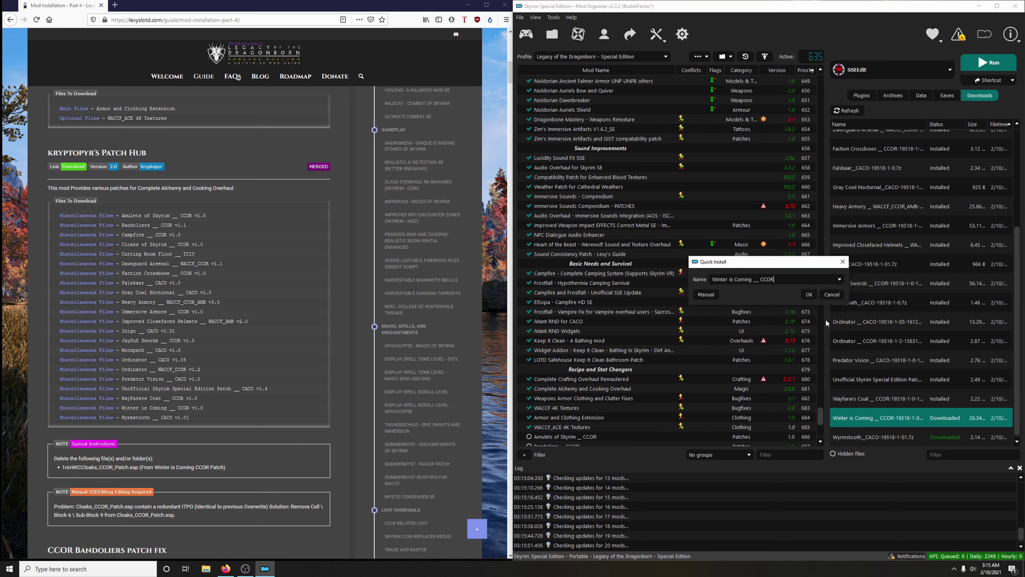
left_click(809, 294)
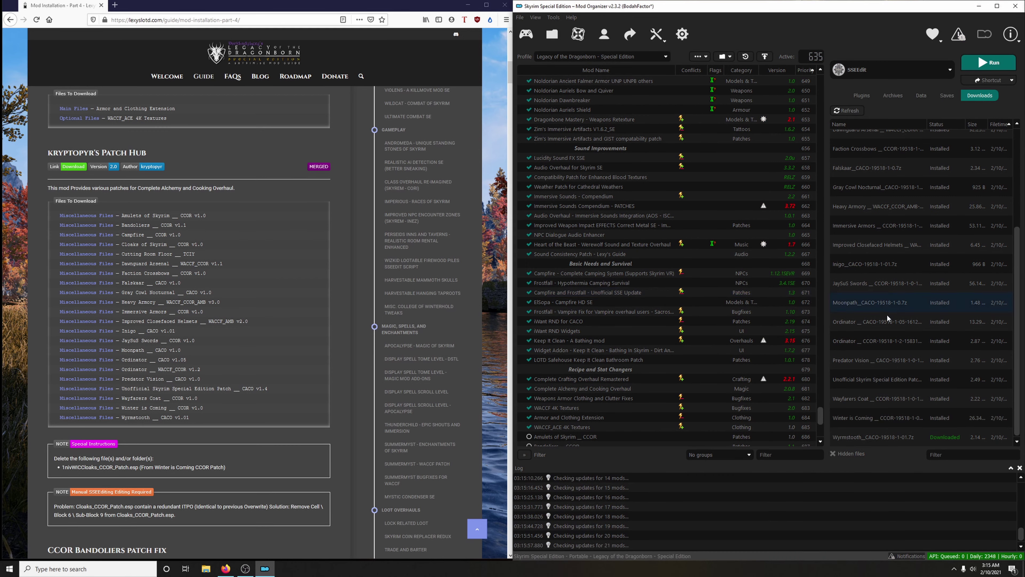
Install the Wyrmstooth CACO download, picking Wyrmstooth__CACO as the mod name
double_click(872, 437)
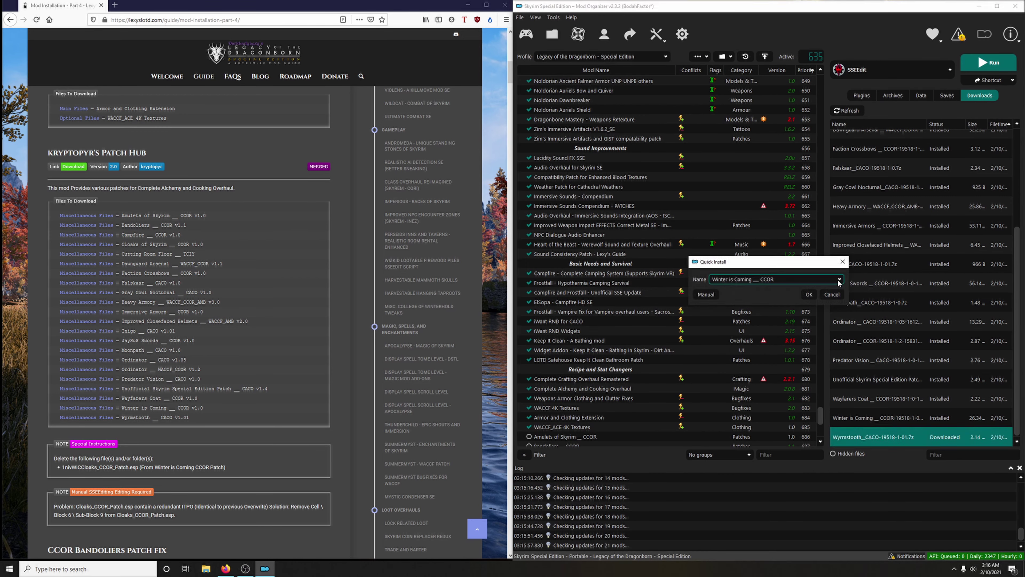
left_click(838, 283)
scroll(791, 317, "down", 2)
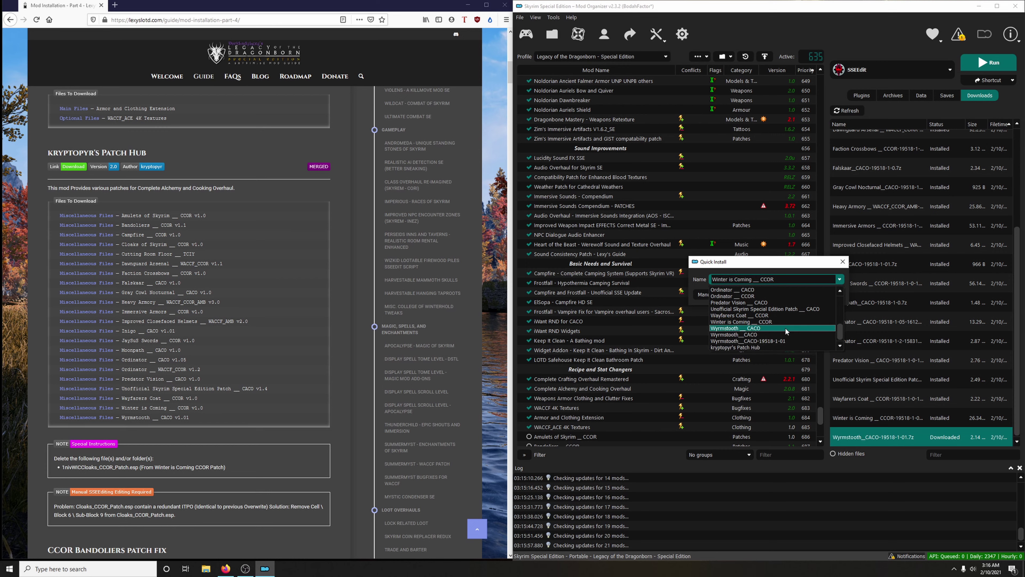
left_click(777, 334)
left_click(808, 296)
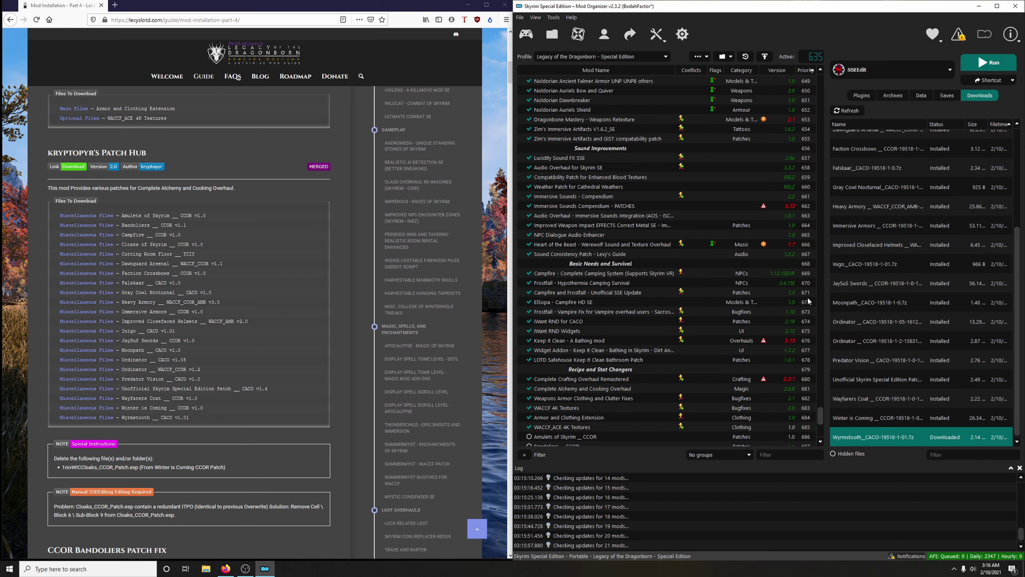
Delete all installed downloads from the download list and from disk
right_click(905, 286)
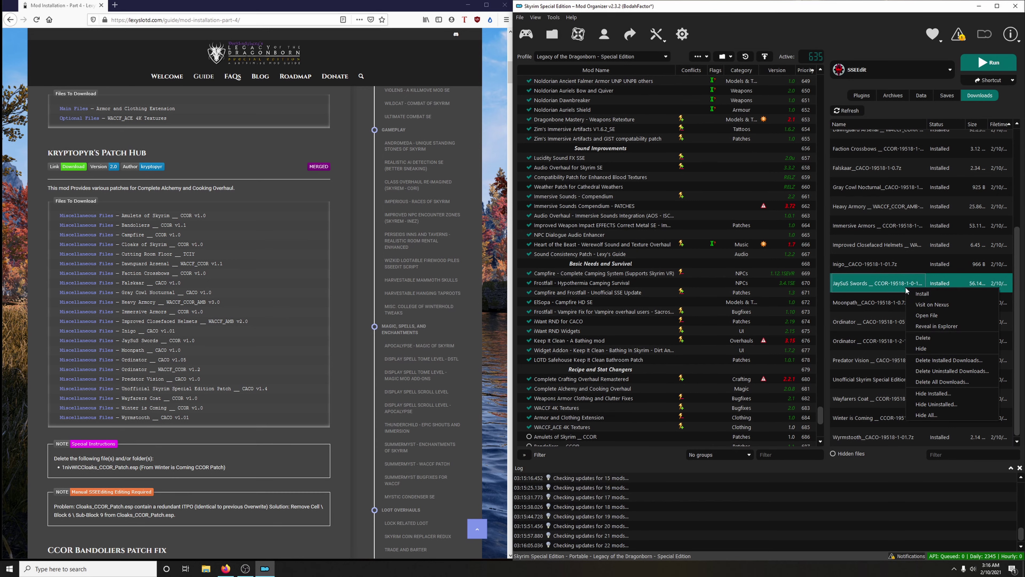
left_click(928, 360)
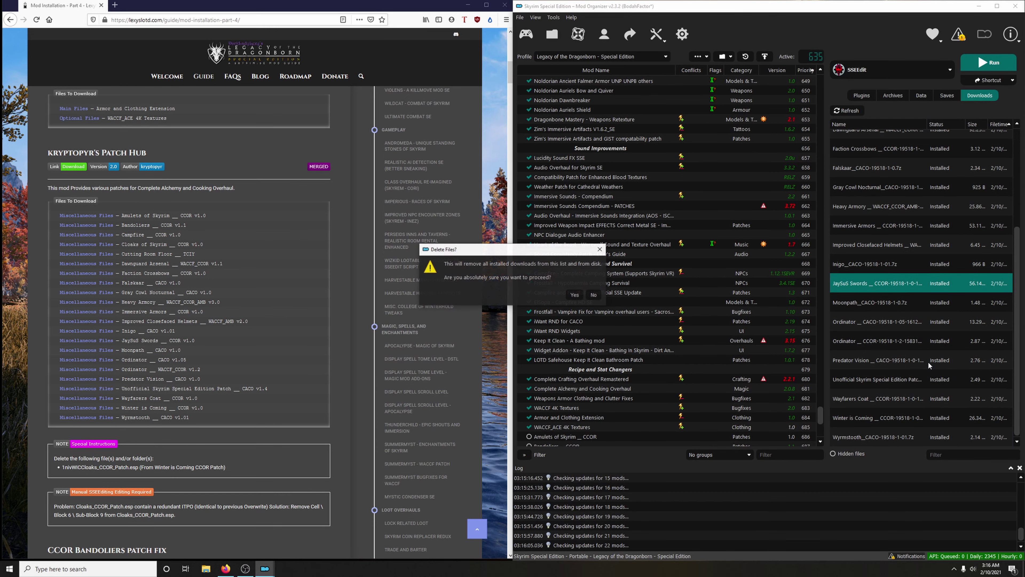
left_click(572, 294)
Enable all the newly installed patches in the mod list, from Amulets of Skyrim __ CCOR through Wyrmstooth_CACO
scroll(686, 293, "down", 7)
scroll(686, 303, "down", 1)
left_click(529, 225)
left_click(528, 235)
left_click(528, 244)
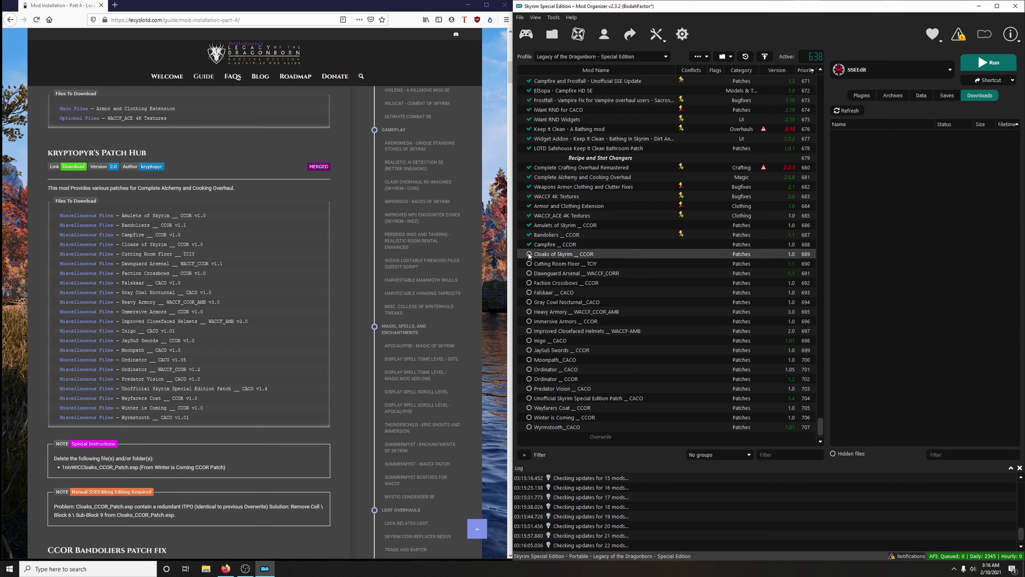
left_click(528, 254)
left_click(528, 263)
left_click(529, 273)
left_click(528, 283)
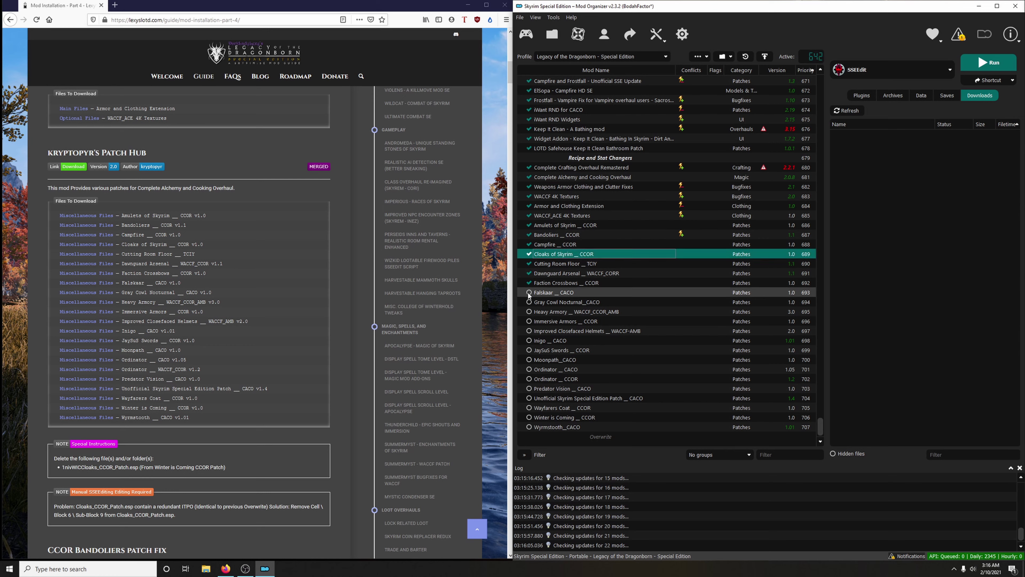
left_click(529, 292)
left_click(529, 302)
left_click(528, 312)
left_click(529, 321)
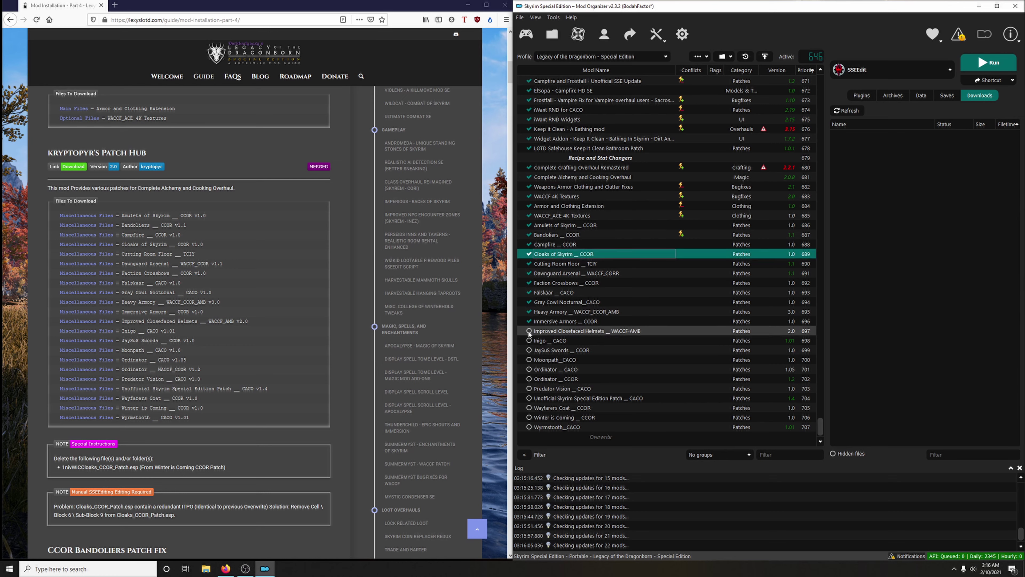
left_click(529, 331)
left_click(529, 341)
left_click(529, 350)
left_click(528, 360)
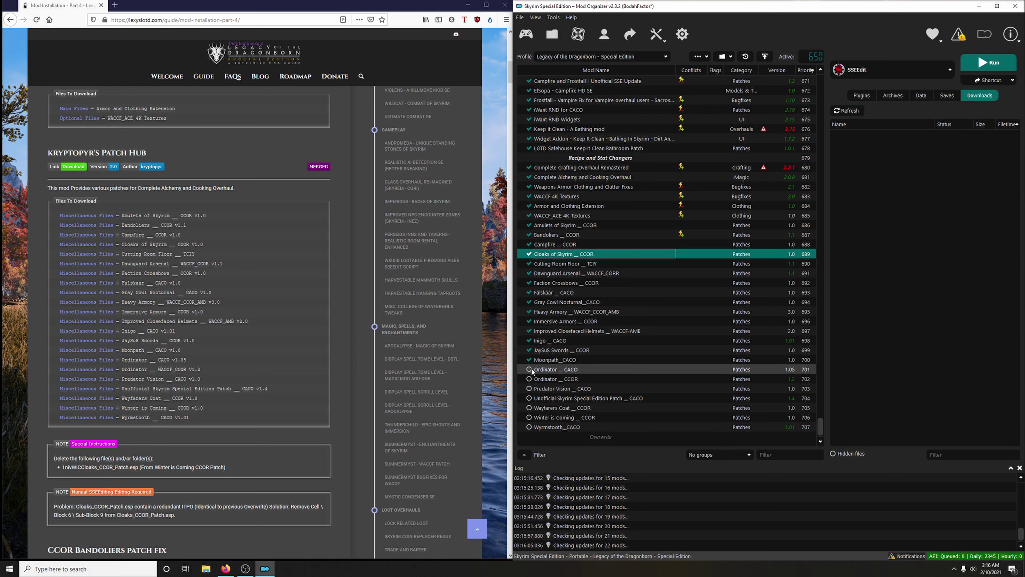
left_click(529, 369)
left_click(529, 379)
left_click(529, 389)
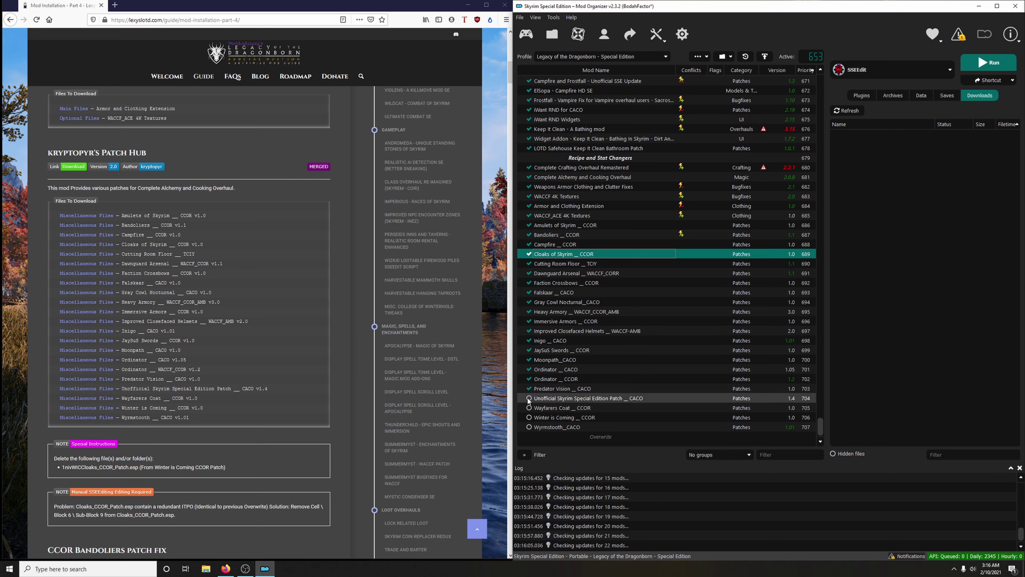
left_click(529, 398)
left_click(528, 409)
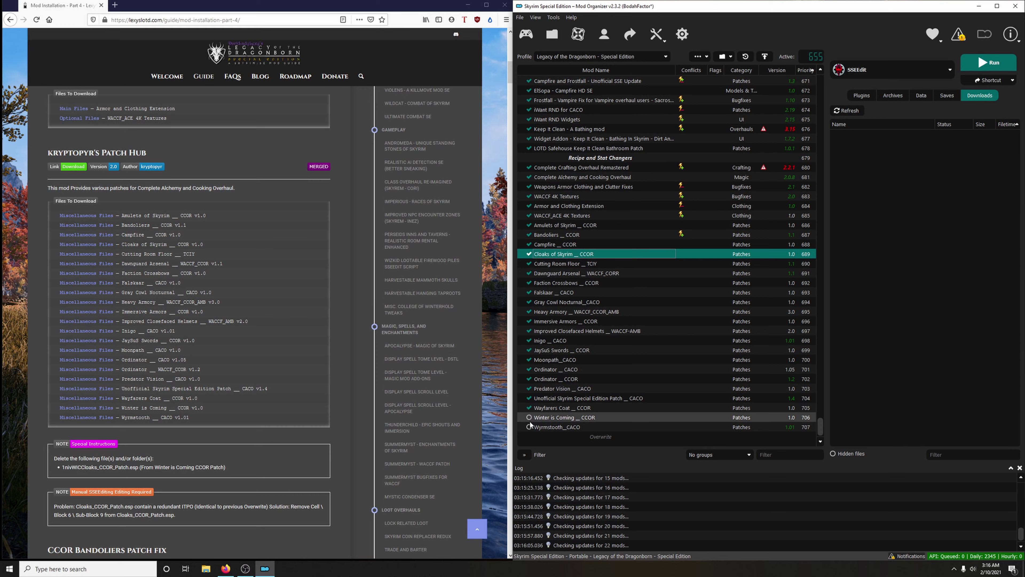
left_click(529, 418)
left_click(529, 427)
Check the guide's special instructions and examine which plugins belong to the Winter is Coming __ CCOR mod
scroll(220, 362, "down", 3)
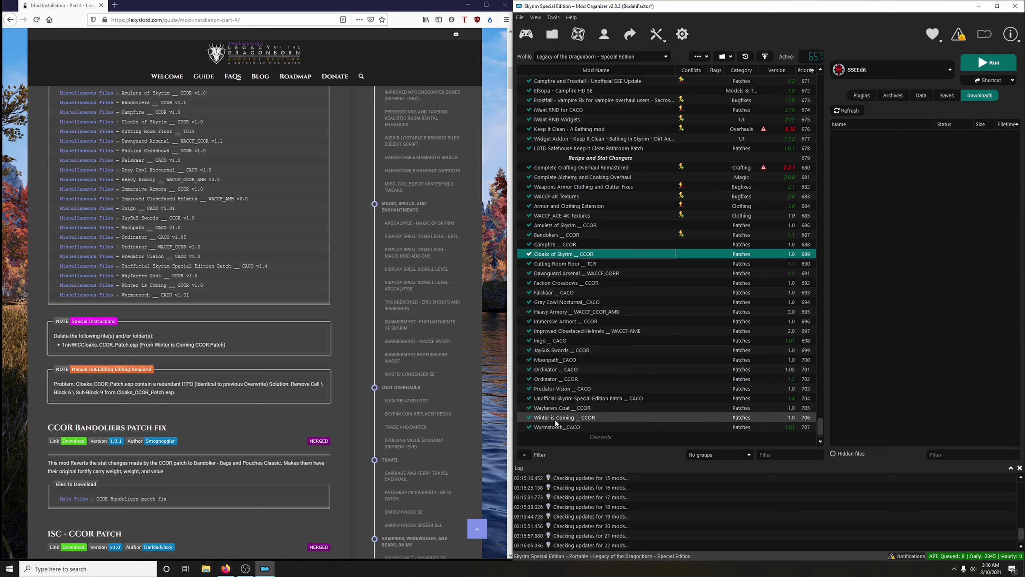
left_click(563, 421)
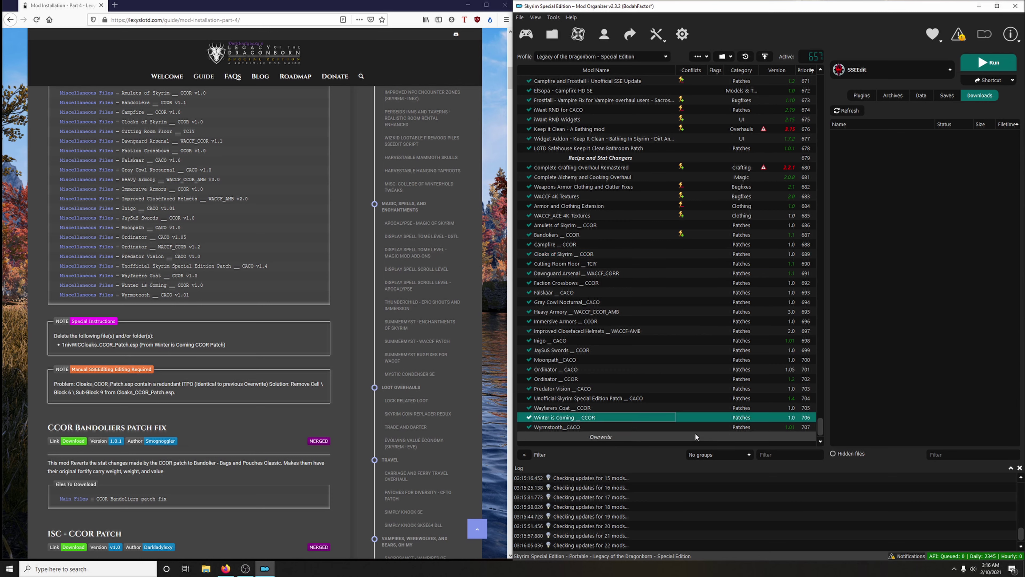
left_click(855, 96)
scroll(928, 327, "down", 8)
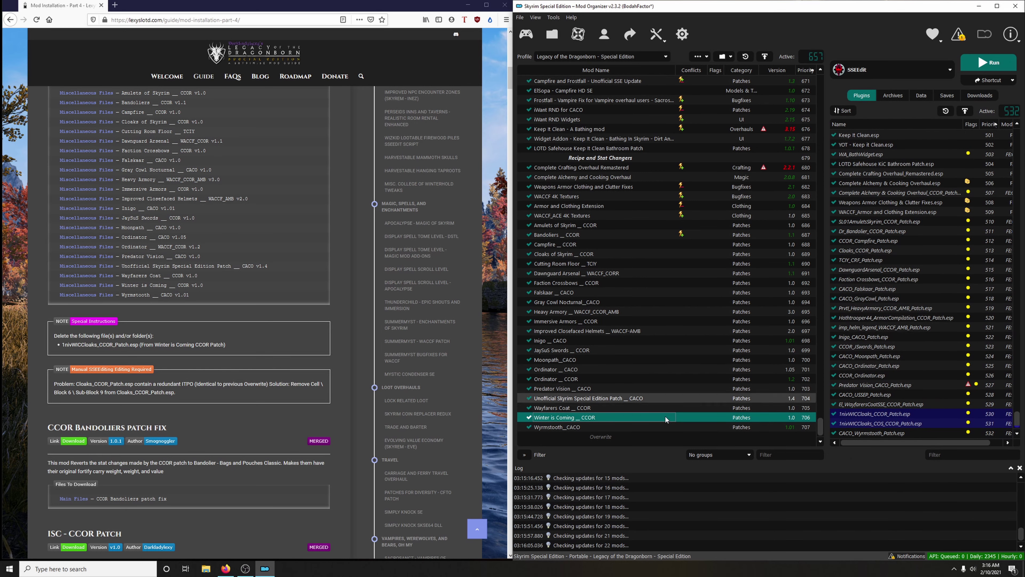
left_click(876, 415)
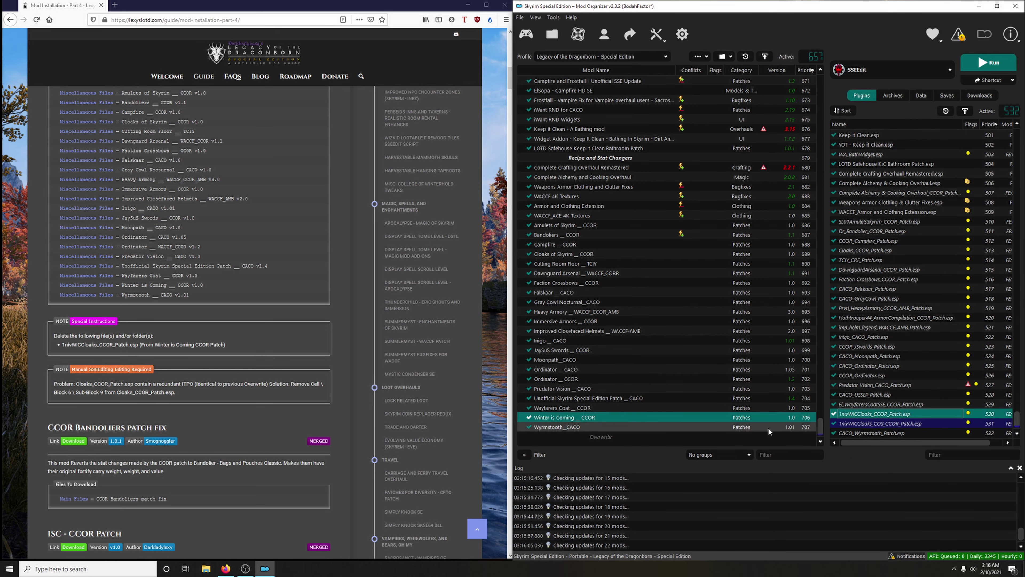
left_click(566, 408)
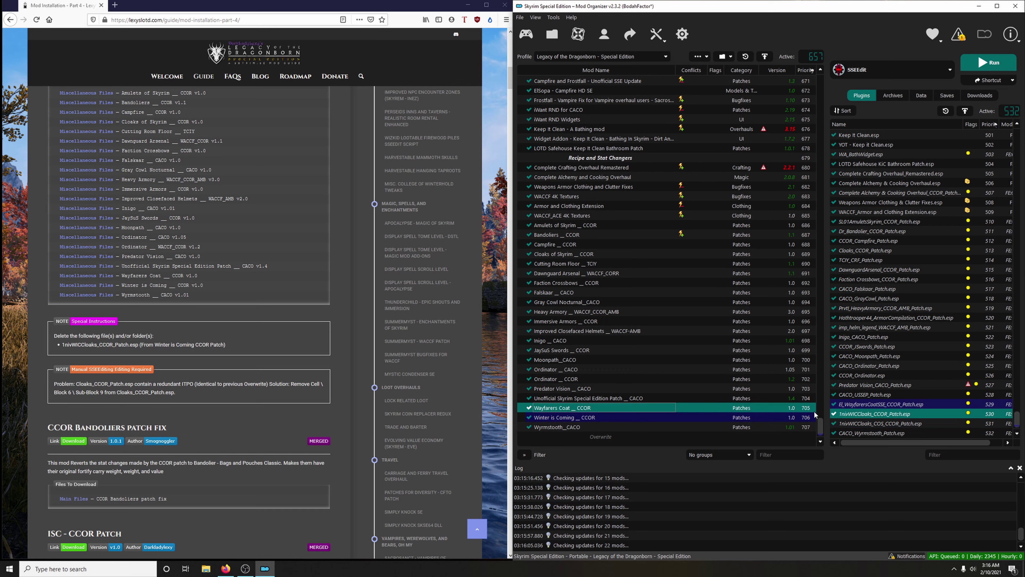
left_click(569, 418)
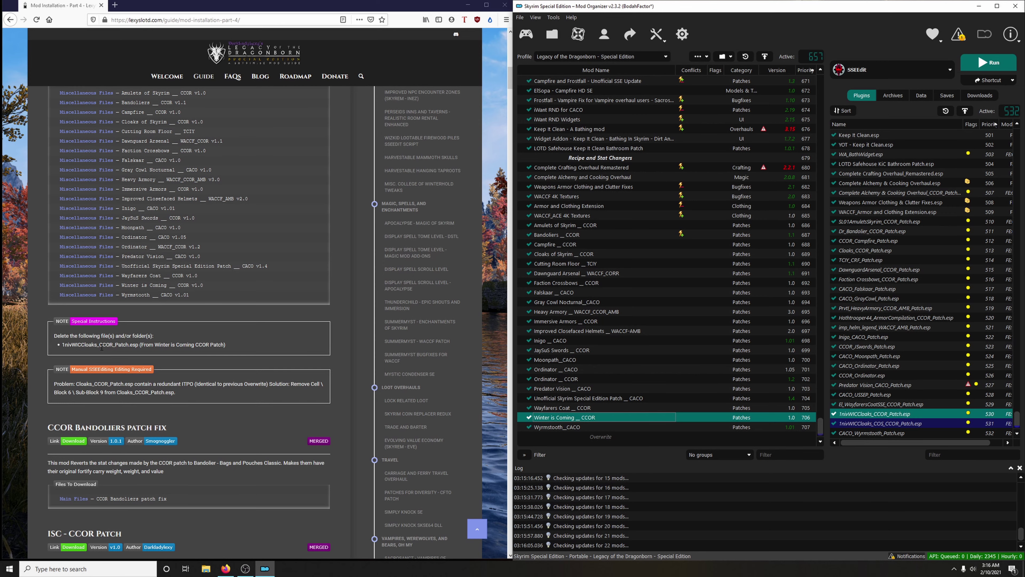
Delete 1nivWICCloaks_CCOR_Patch.esp from the Winter is Coming __ CCOR mod folder and refresh the mod list
right_click(572, 419)
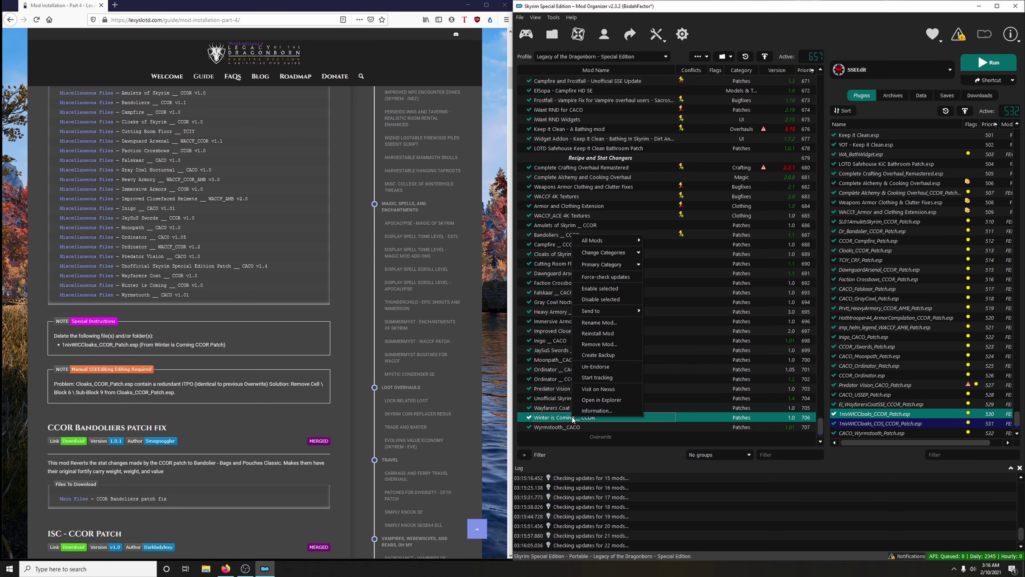
left_click(589, 401)
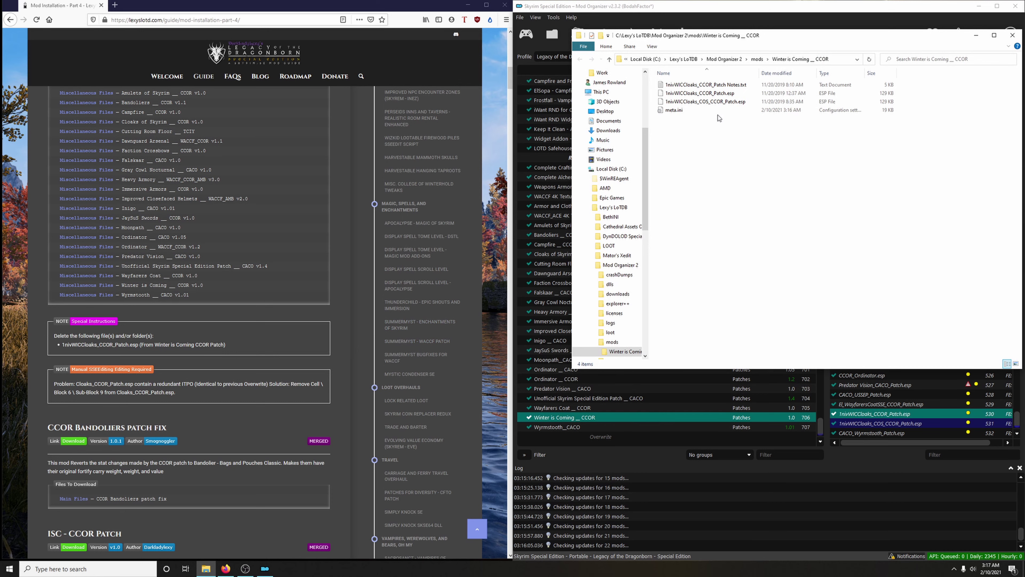
left_click(717, 94)
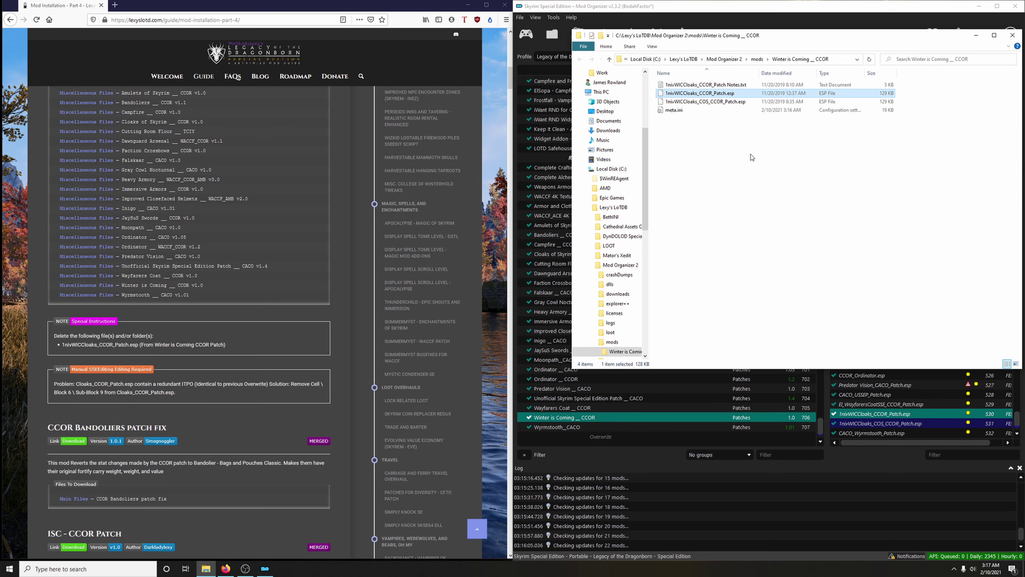
key("Delete")
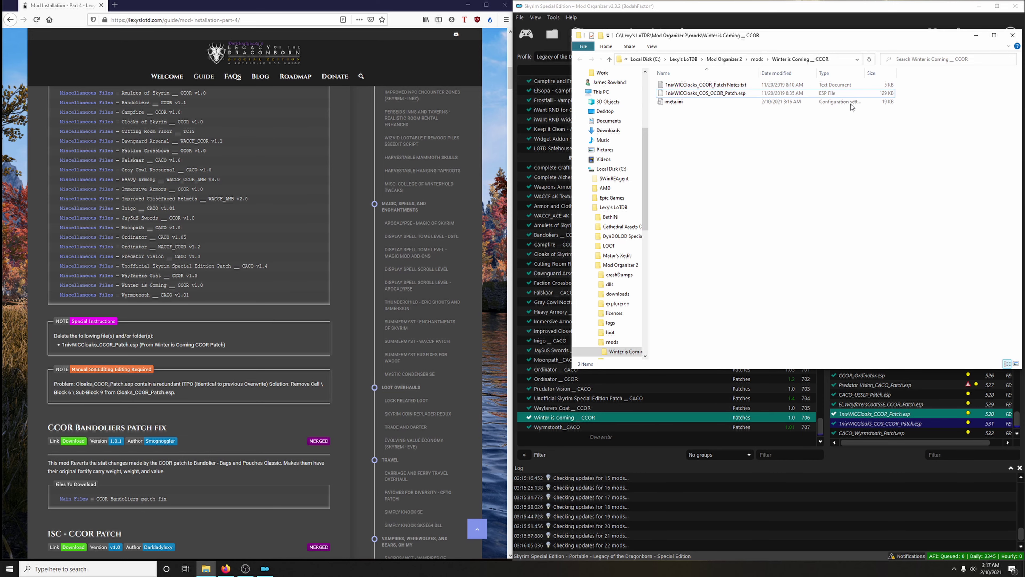
left_click(1012, 36)
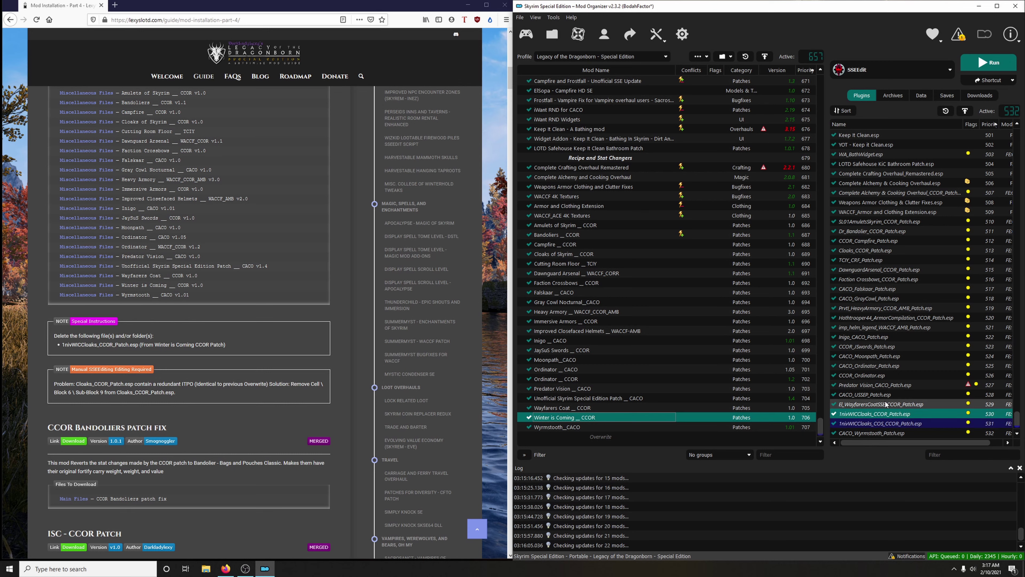
left_click(701, 57)
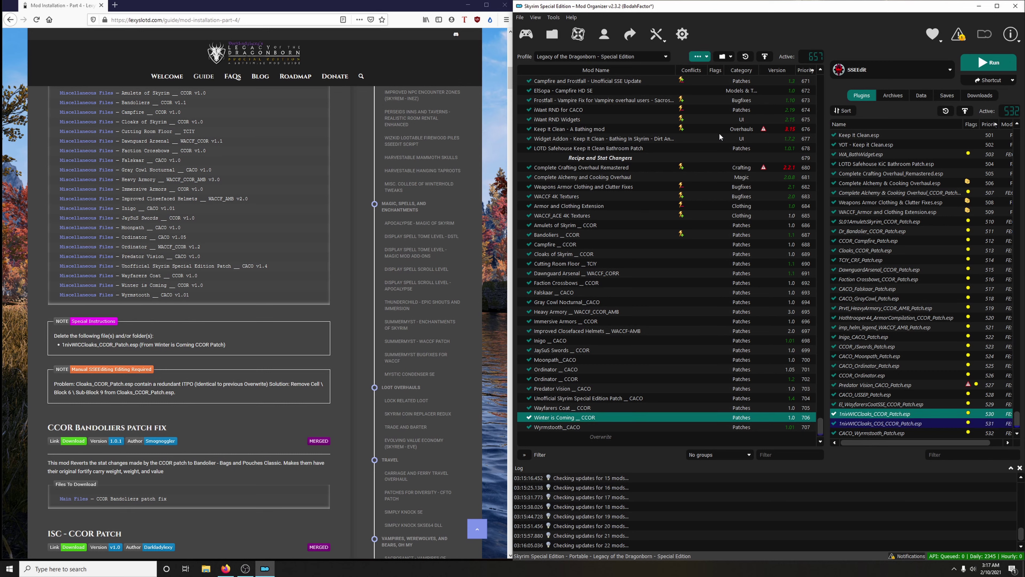
left_click(720, 133)
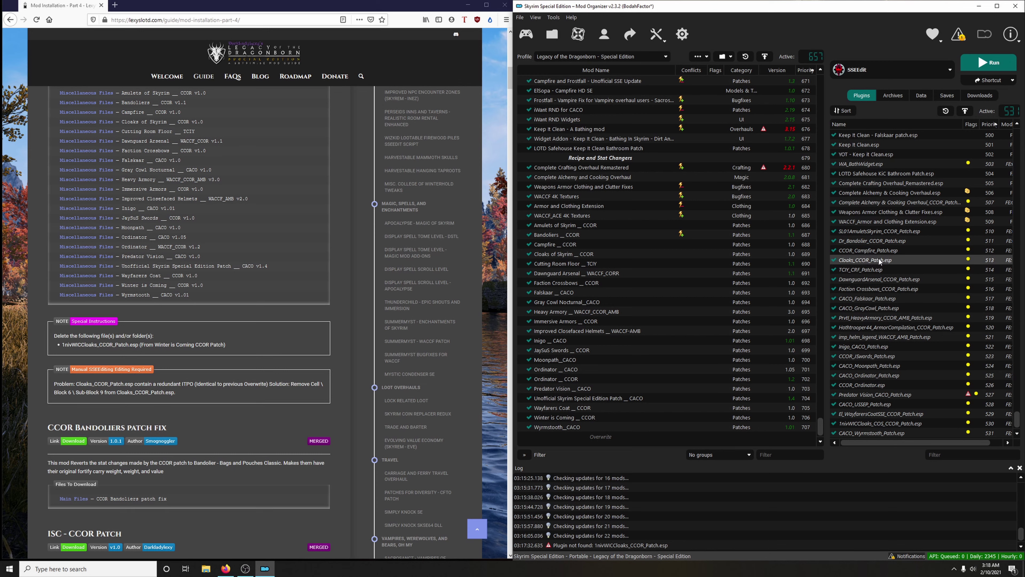
Launch SSEEdit from Mod Organizer
left_click(925, 67)
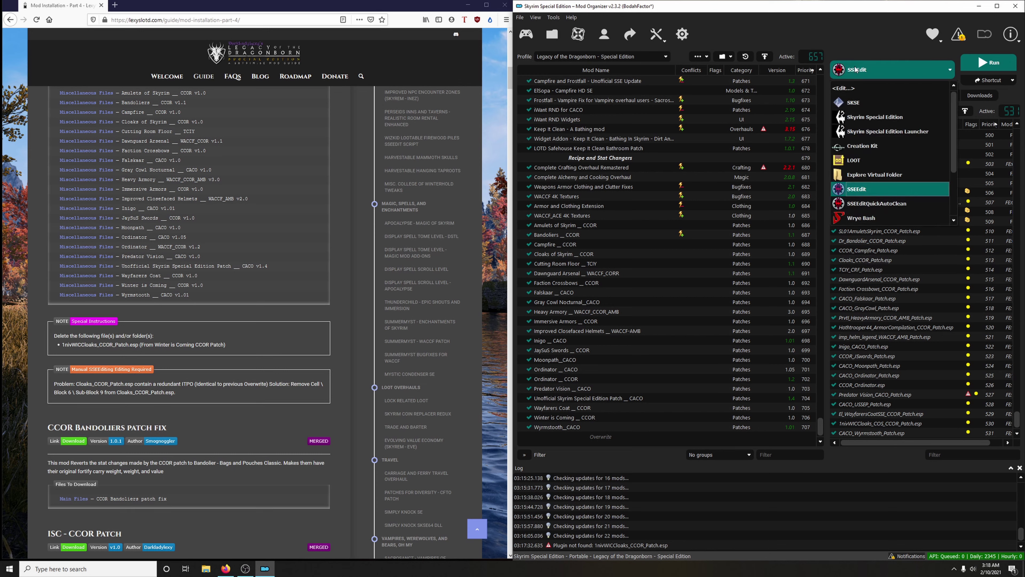
left_click(868, 188)
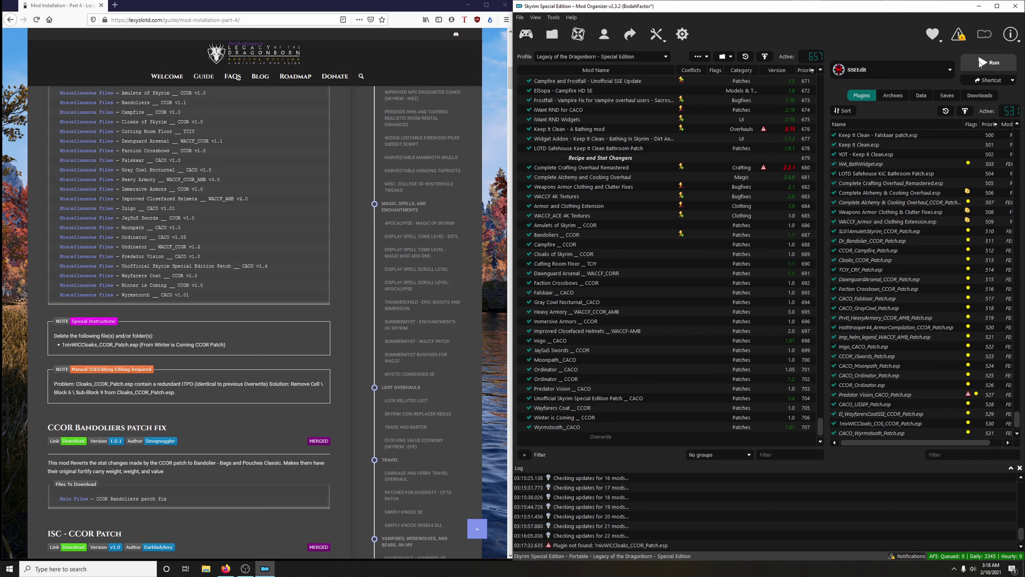
left_click(981, 64)
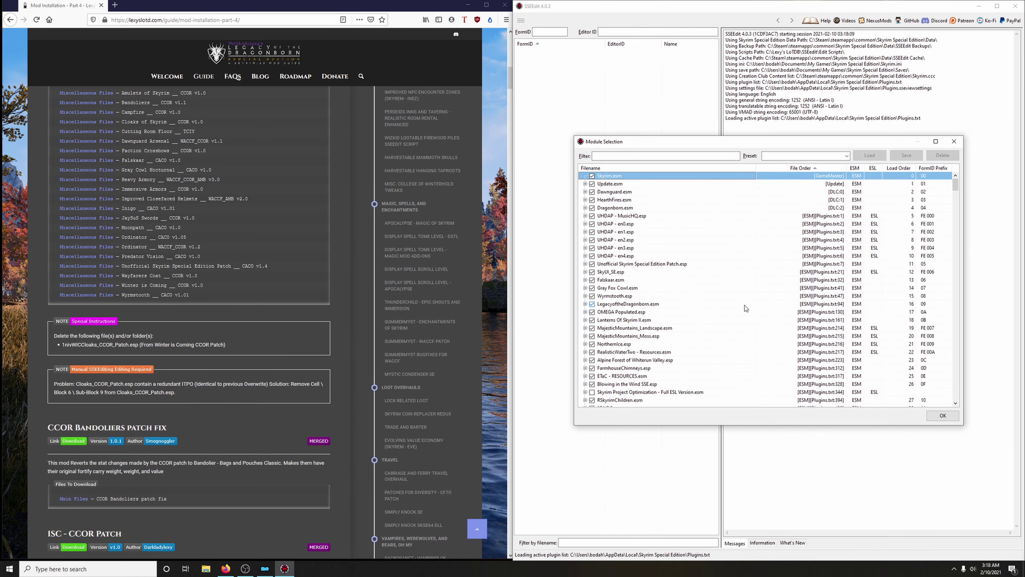
Deselect all plugins, filter for "cloaks", and load only Cloaks_CCOR_Patch.esp with its masters, activating no ModGroups
right_click(746, 308)
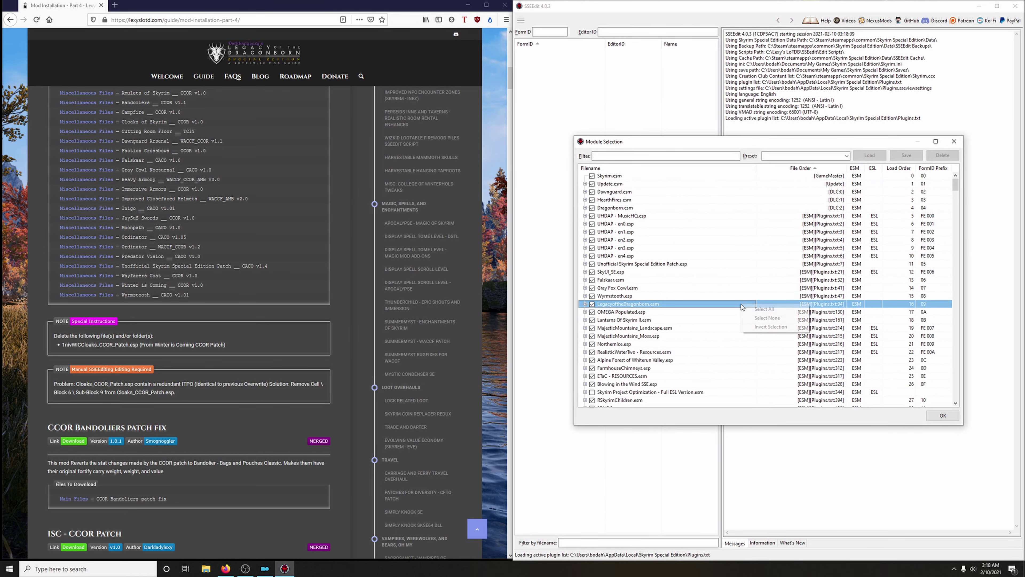
left_click(759, 319)
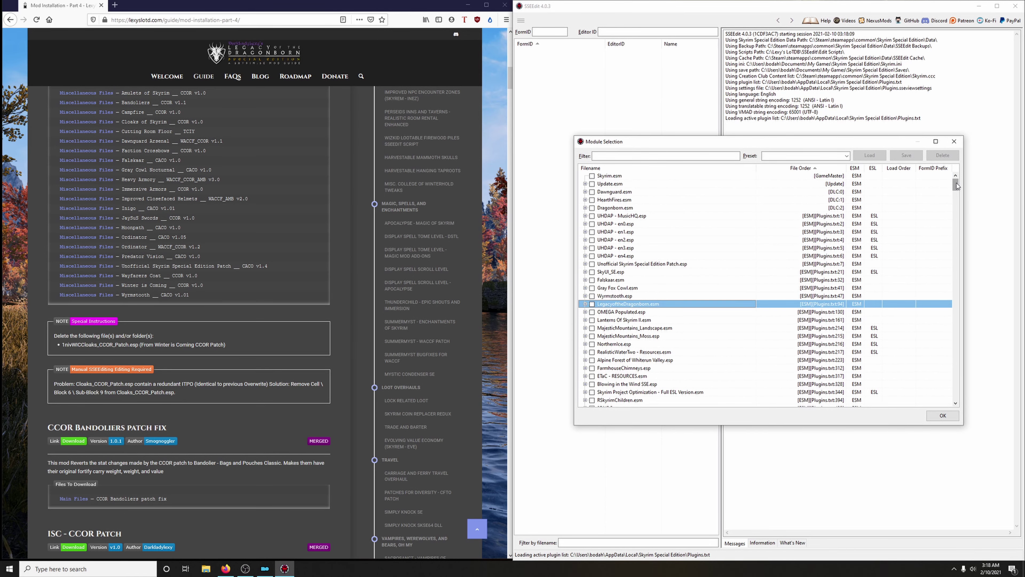
left_click_drag(956, 185, 976, 406)
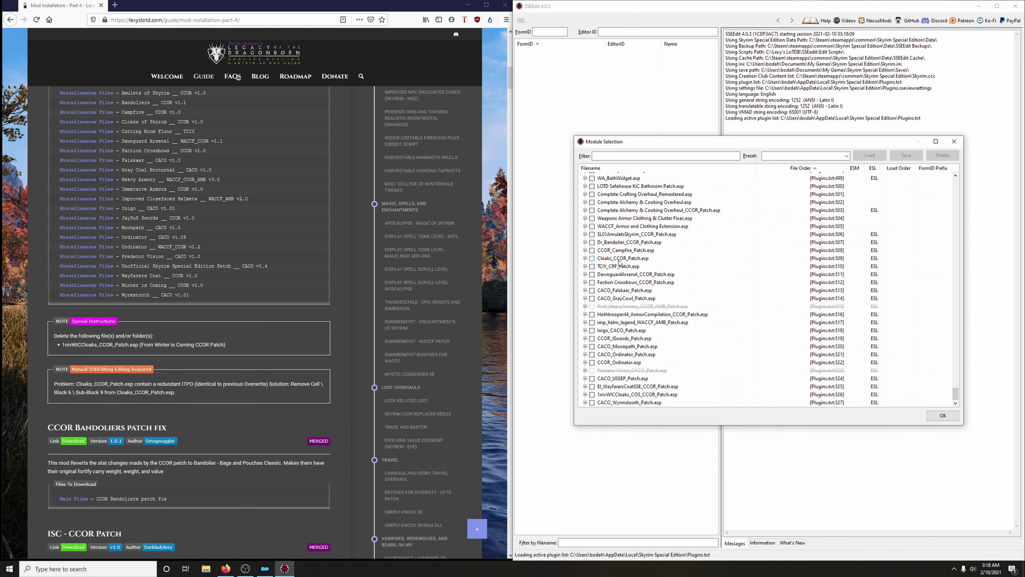
left_click(624, 155)
type("cloaks")
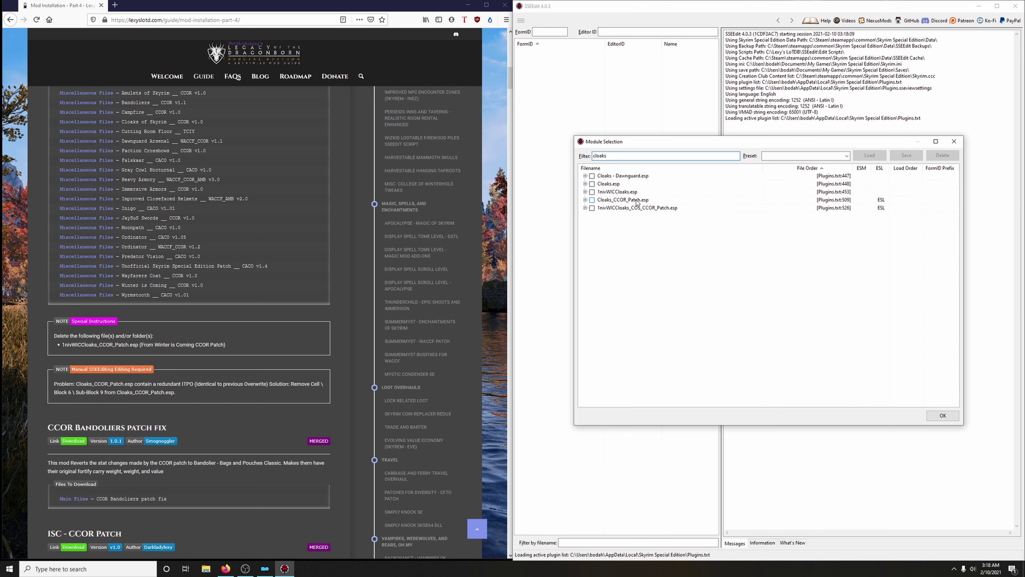
left_click(592, 200)
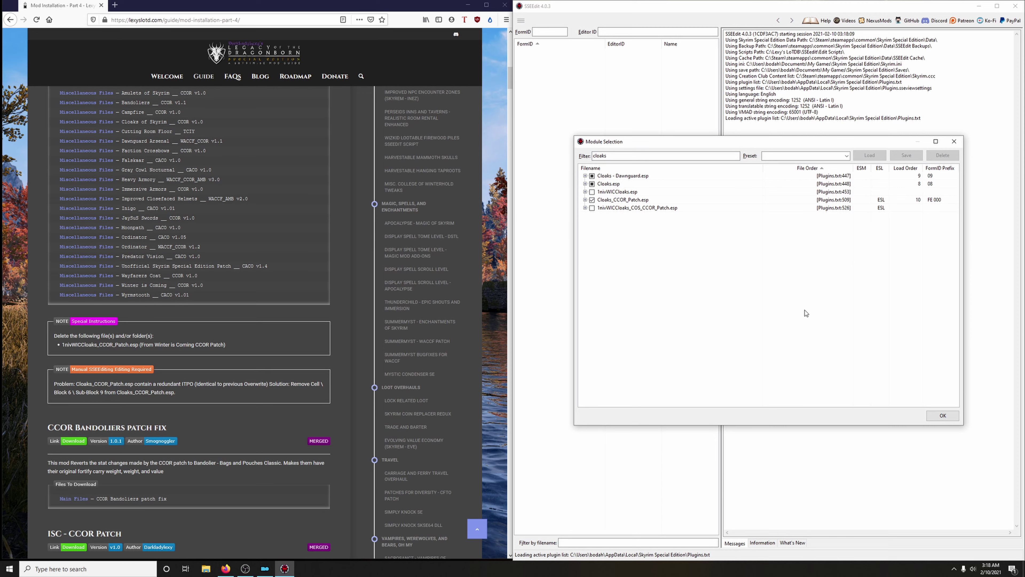
left_click(943, 415)
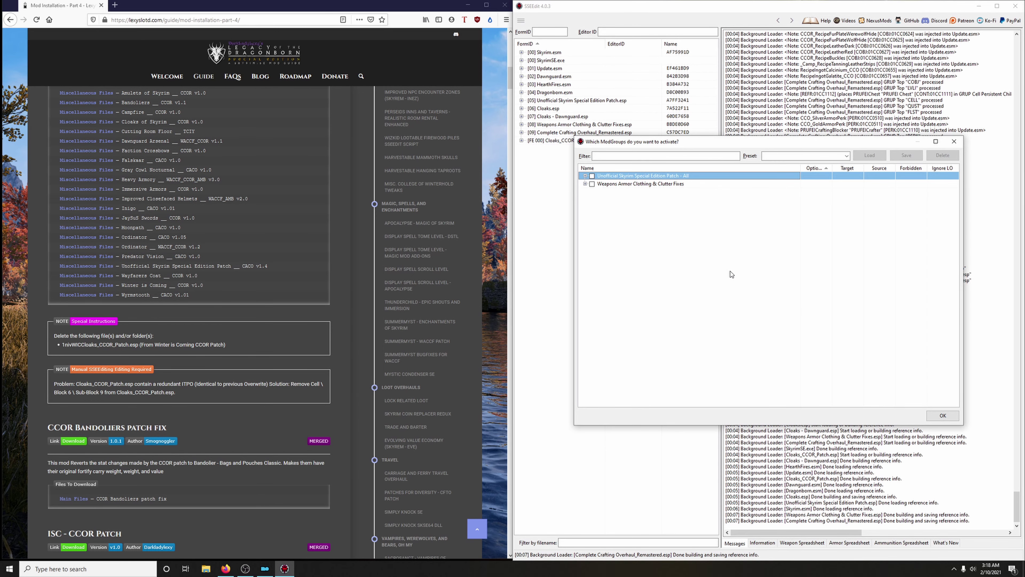
left_click(943, 417)
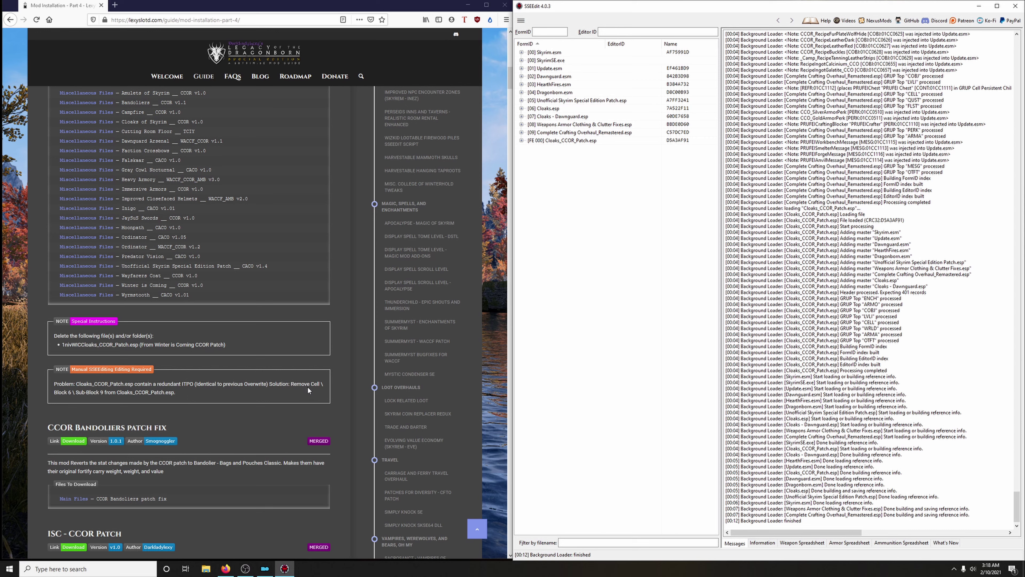
Remove Sub-Block 9 under Cell, Block 6 from Cloaks_CCOR_Patch.esp, then close SSEEdit and save the plugin
left_click(521, 141)
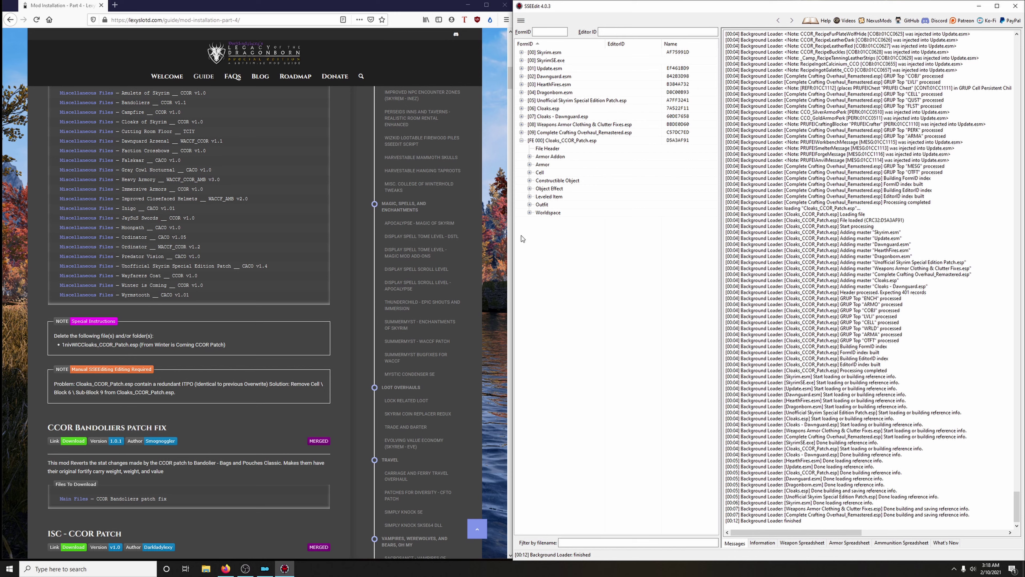
left_click(529, 173)
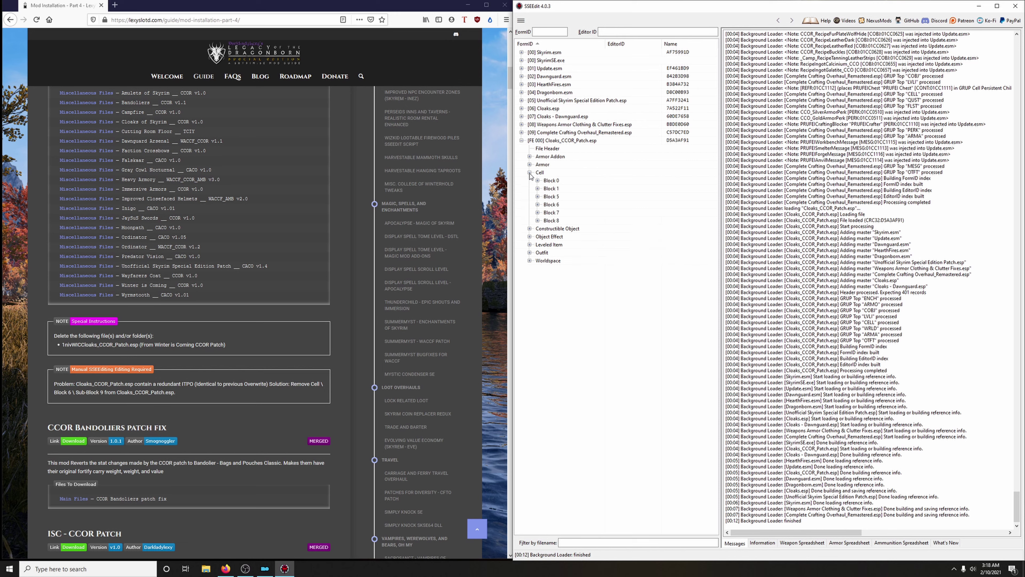
left_click(538, 204)
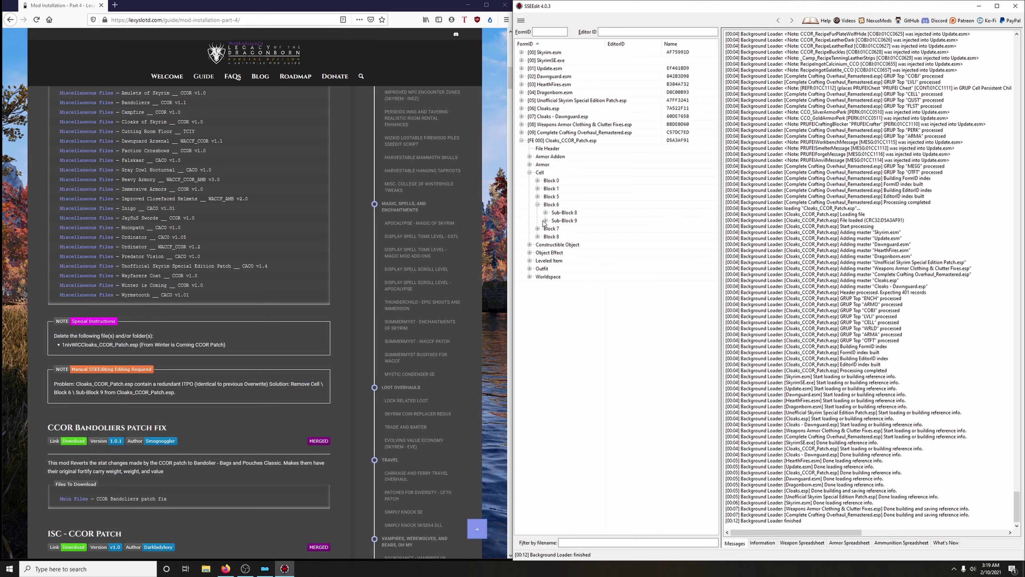
left_click(566, 222)
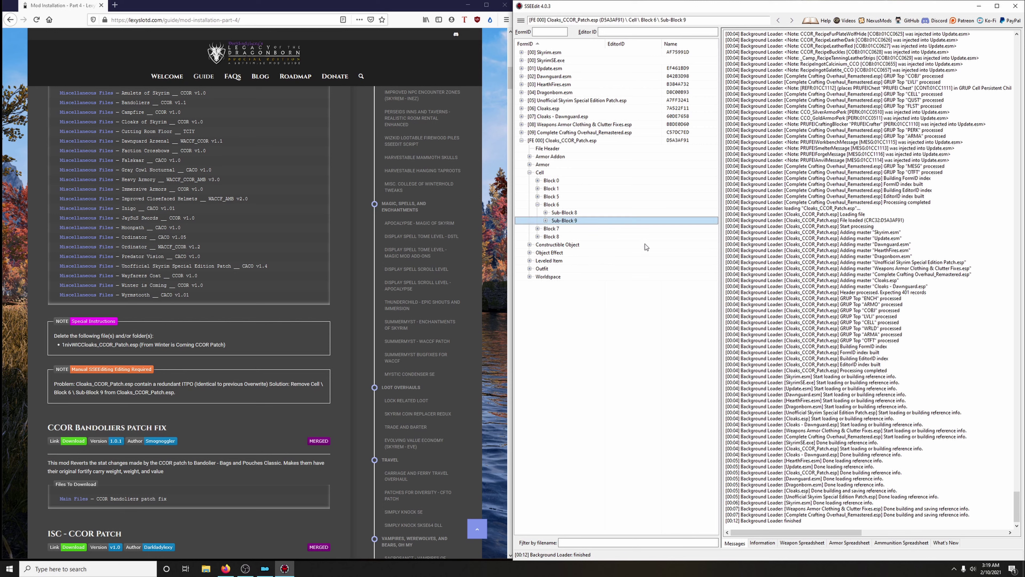
right_click(564, 222)
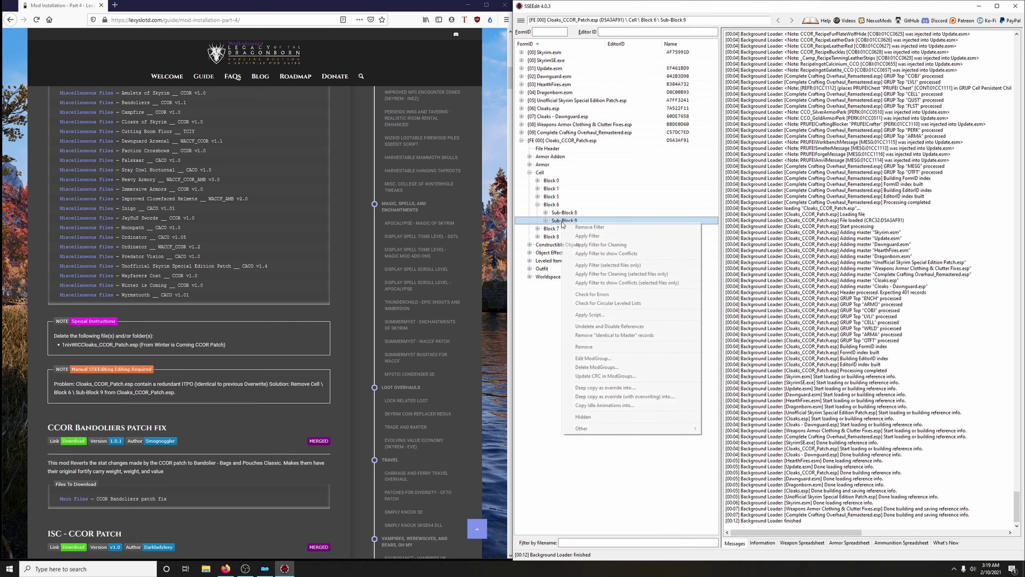
left_click(584, 347)
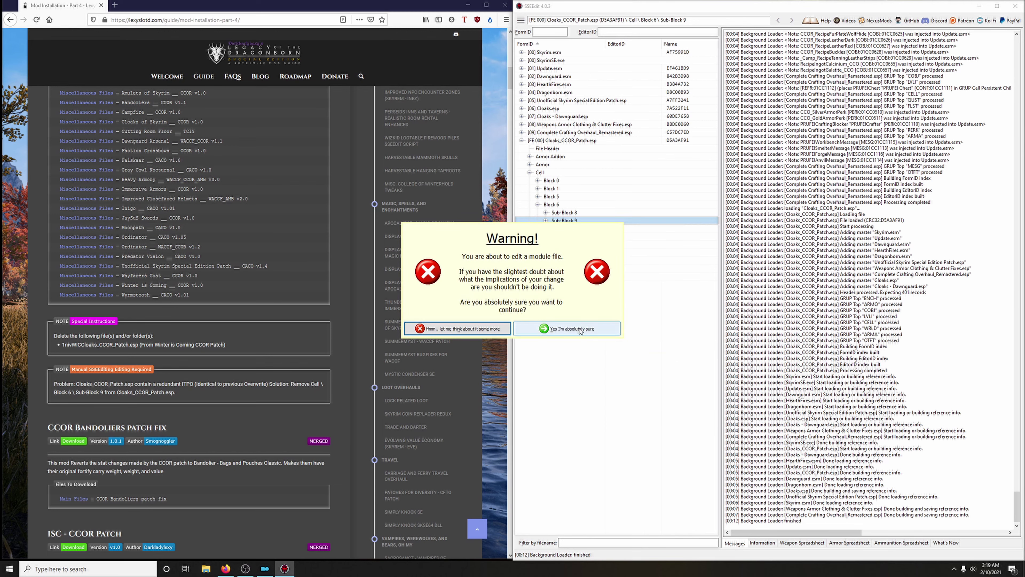
left_click(570, 326)
left_click(537, 300)
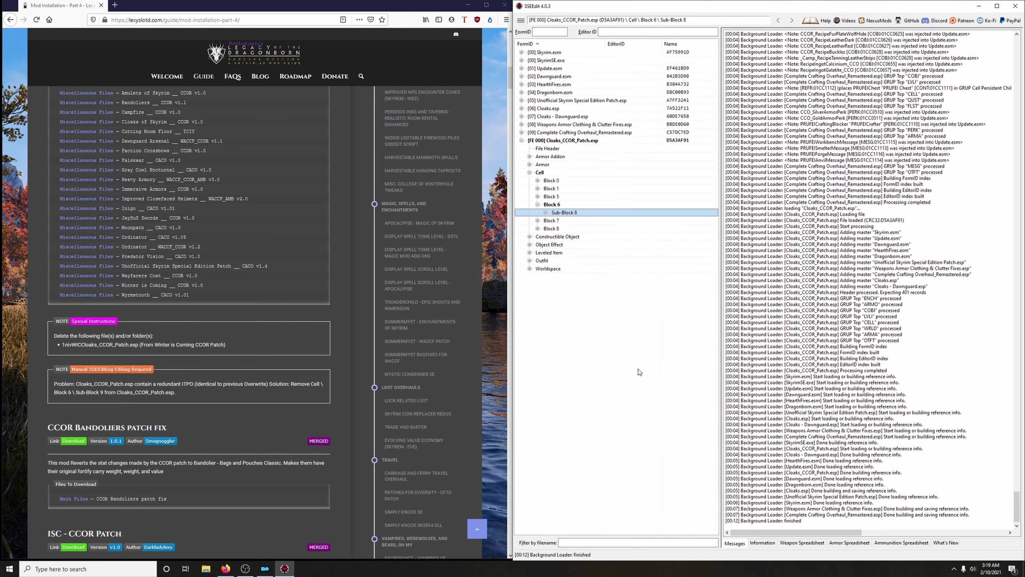
left_click(1015, 6)
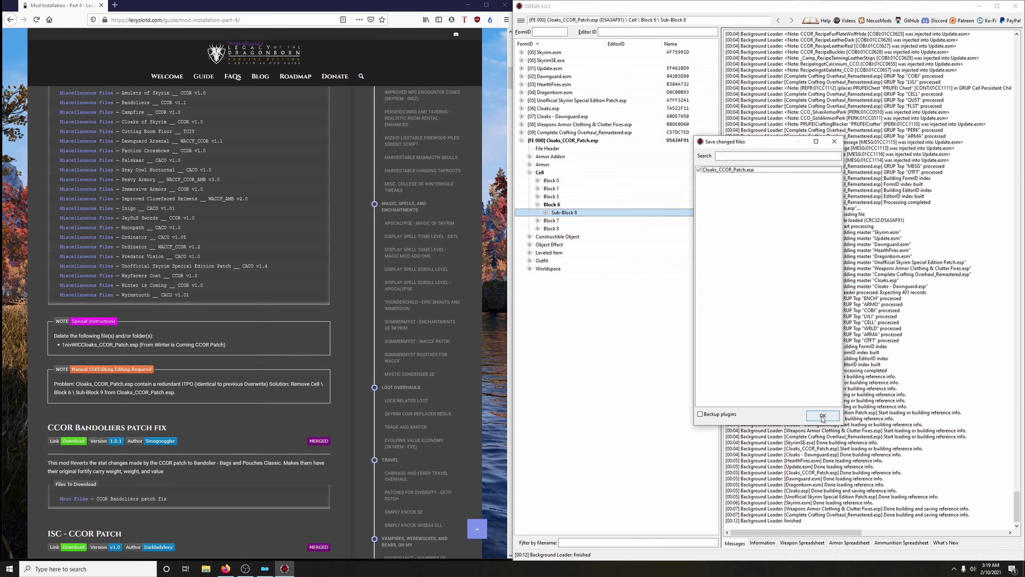
left_click(823, 415)
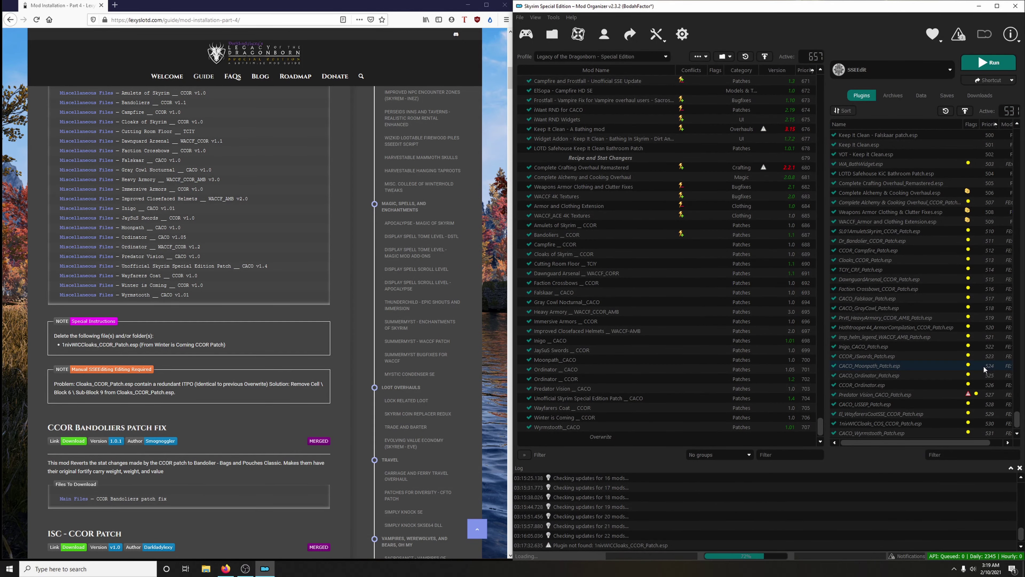
Download the CCOR Bandoliers patch fix main file to the mod manager from the guide's Nexus Mods link
scroll(275, 381, "down", 4)
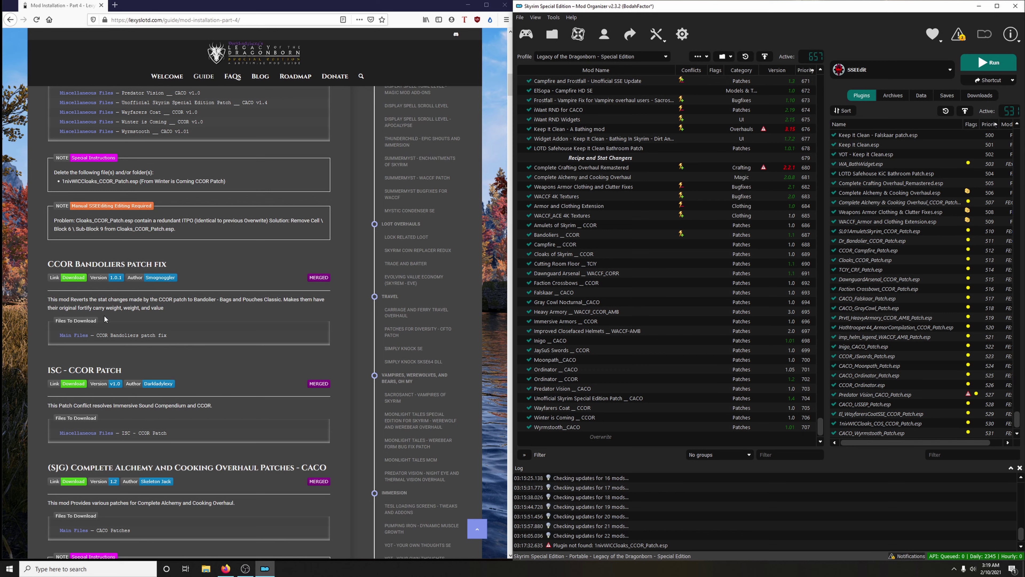
left_click(74, 278)
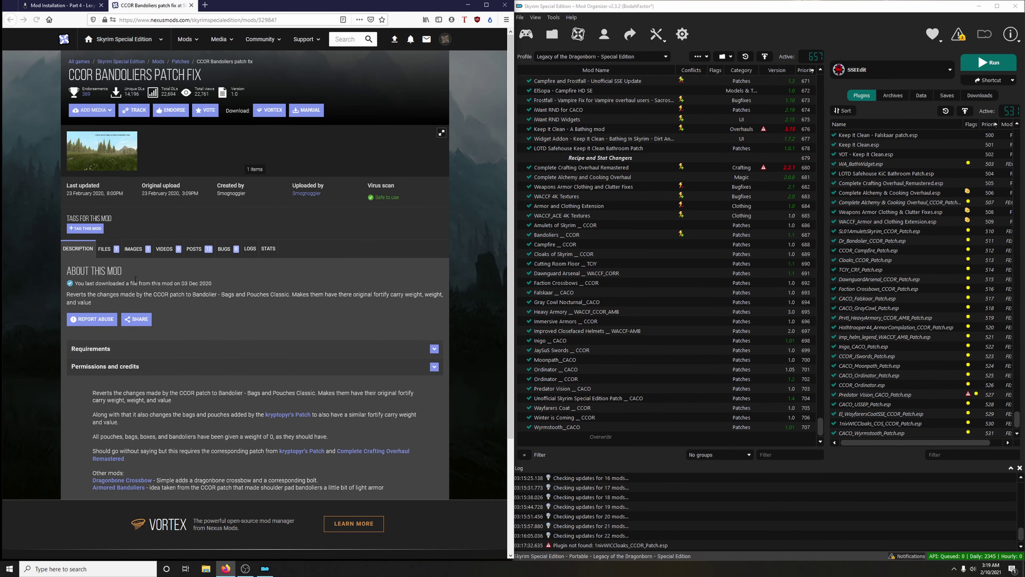
left_click(104, 248)
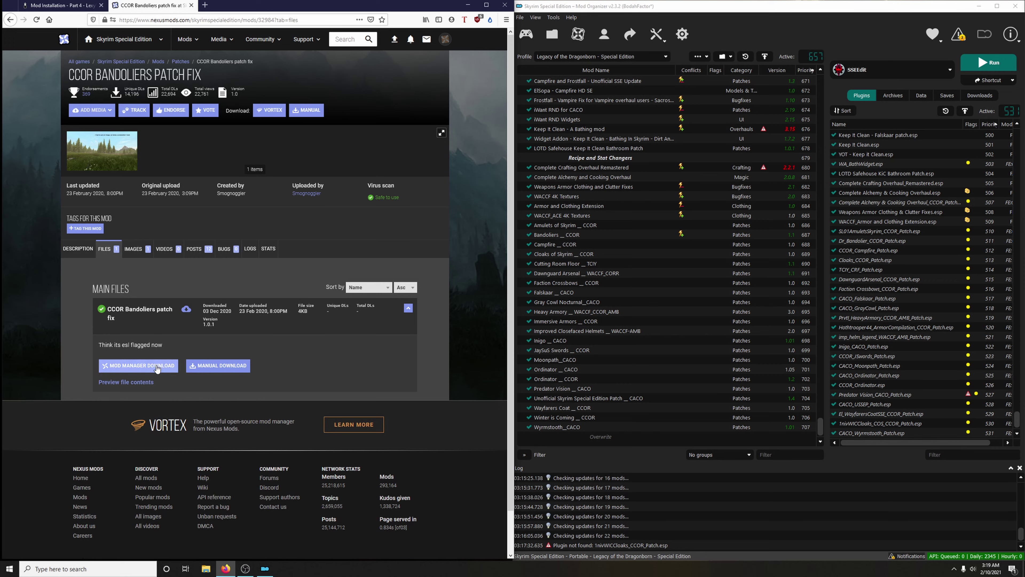
left_click(156, 365)
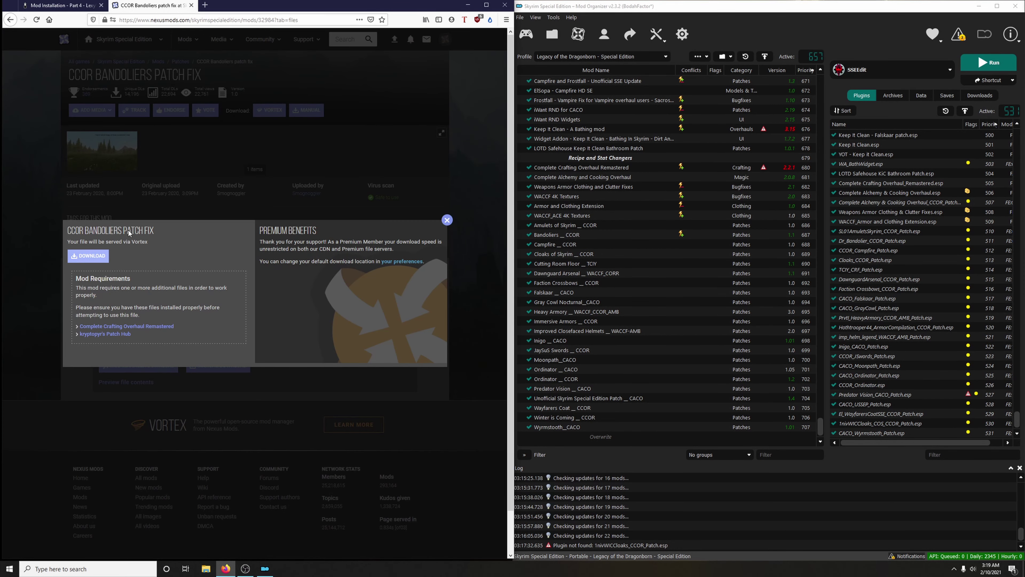
left_click(192, 5)
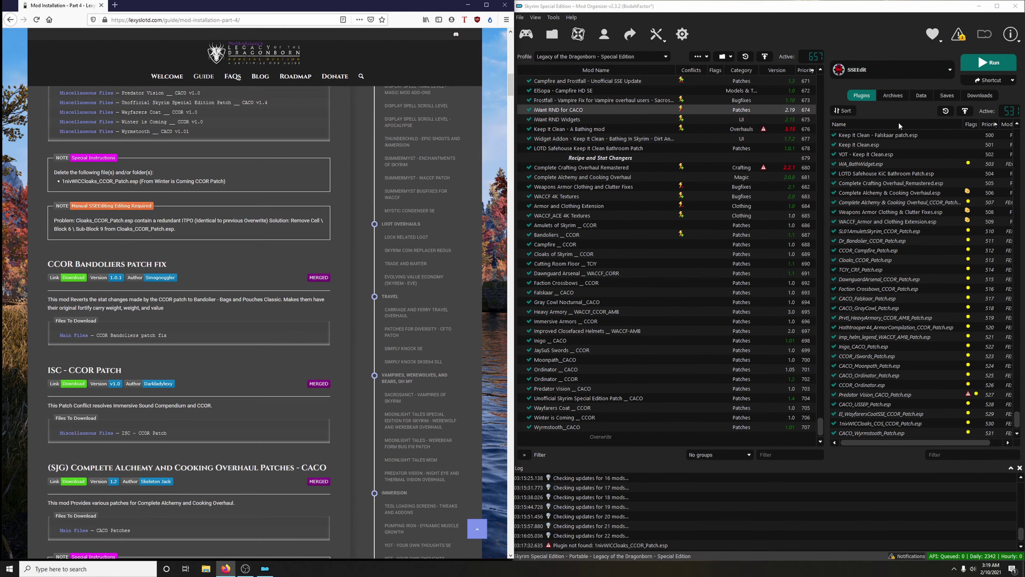
Install the downloaded CCOR Bandoliers patch fix in Mod Organizer and enable it in the mod list
left_click(979, 96)
double_click(870, 141)
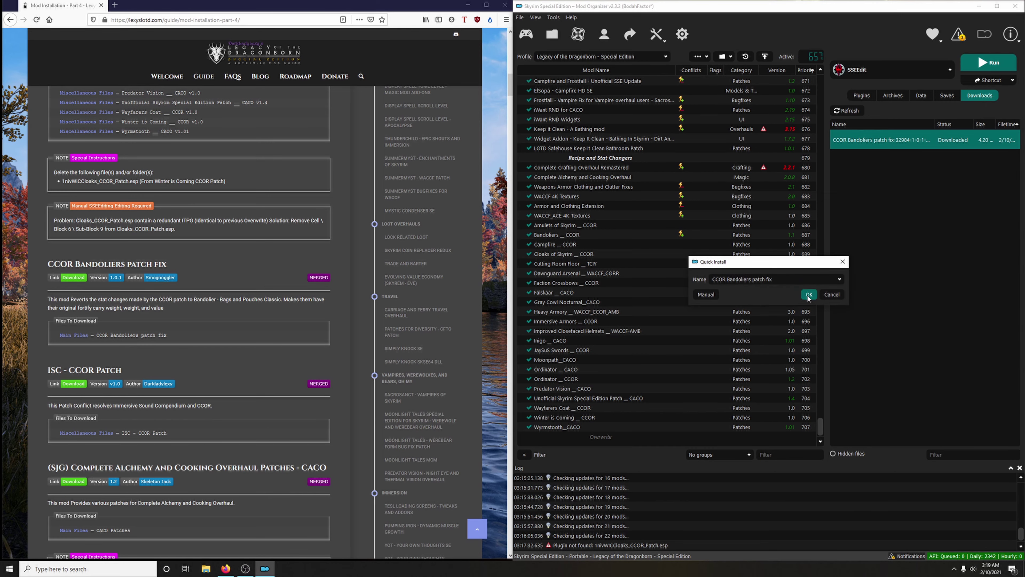
left_click(808, 294)
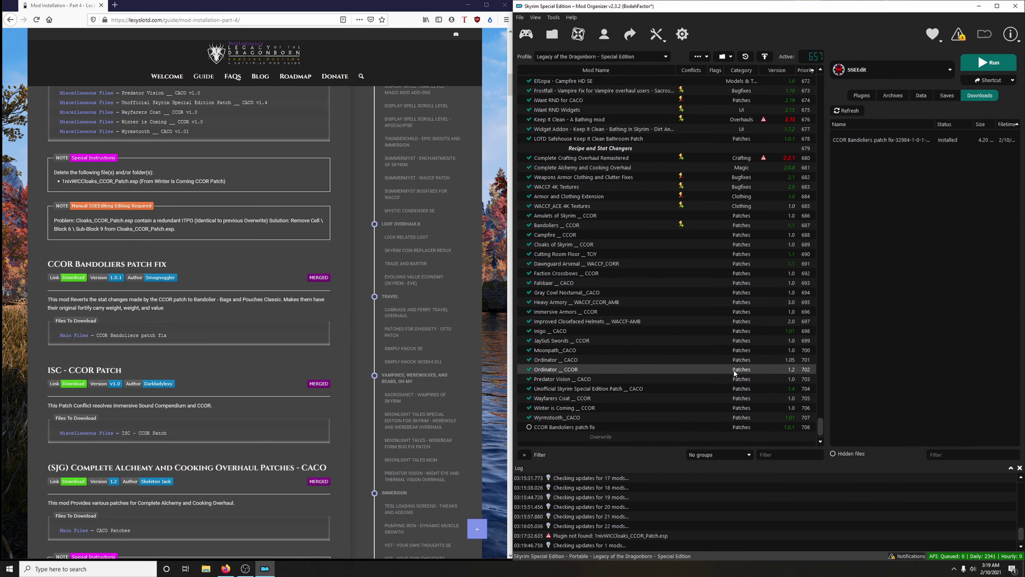
left_click(529, 427)
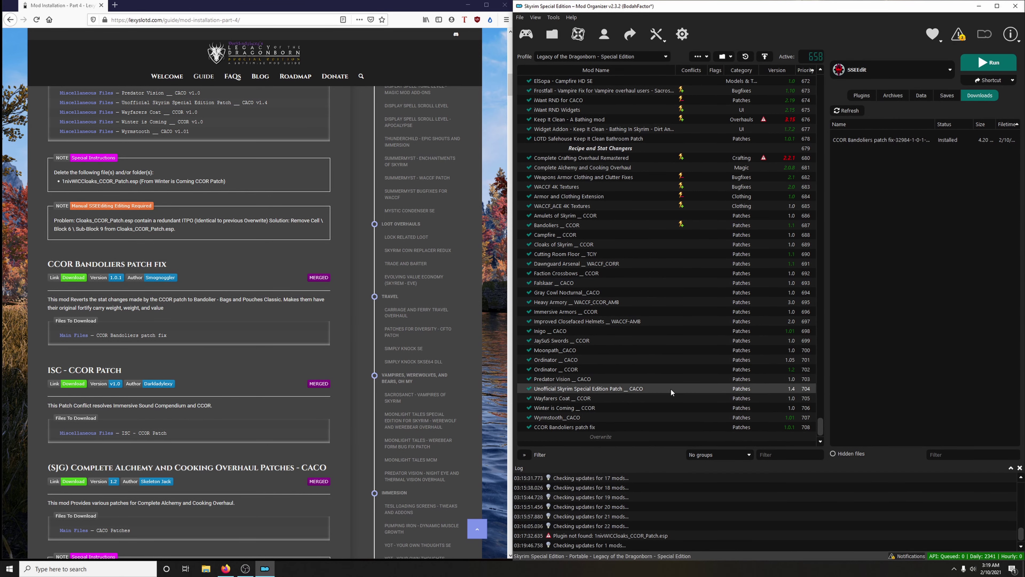
Download the miscellaneous file ISC - CCOR Patch to the mod manager from the guide's Nexus Mods link
scroll(224, 342, "down", 4)
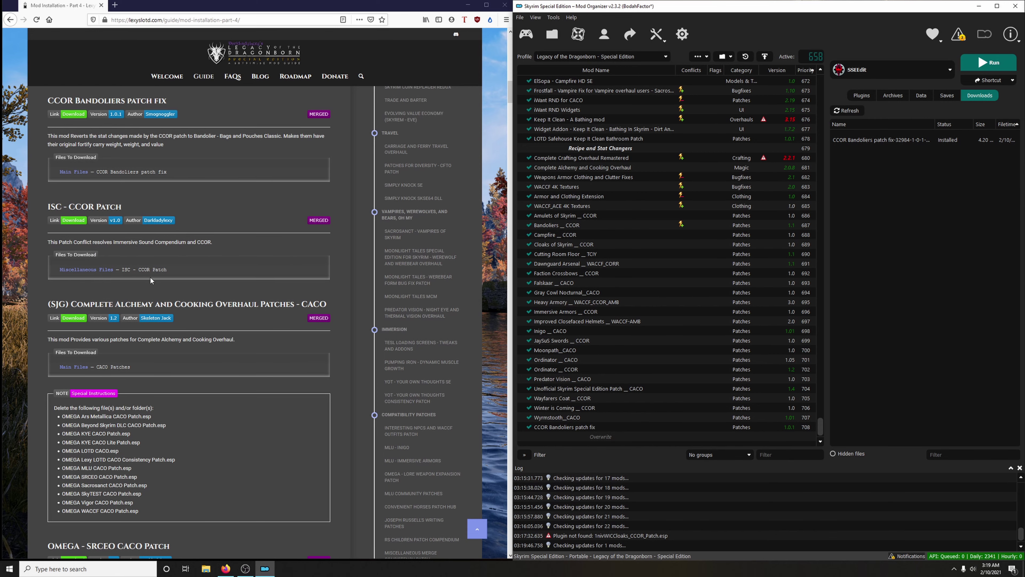
left_click(73, 220)
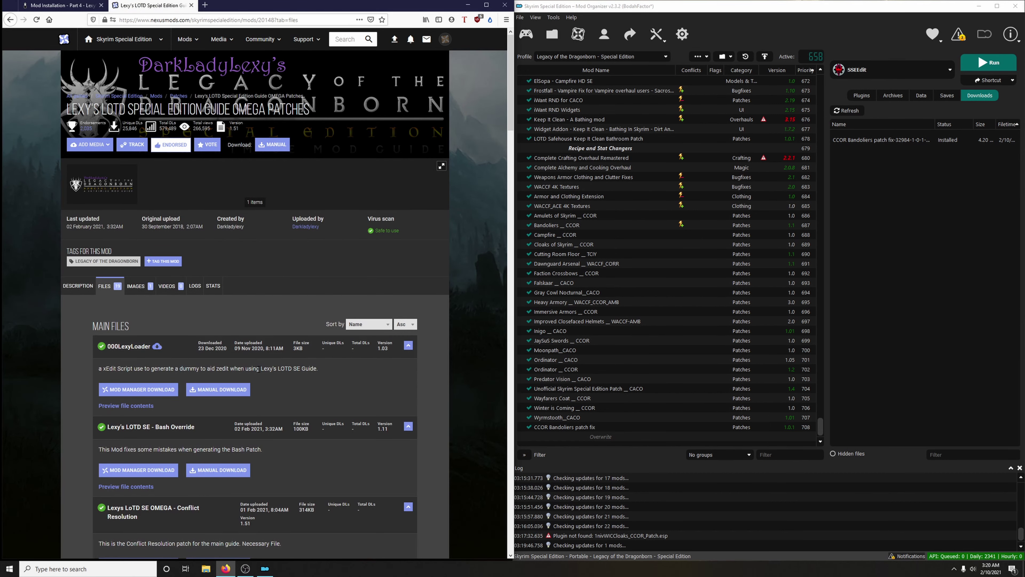
scroll(311, 317, "down", 8)
scroll(251, 356, "down", 1)
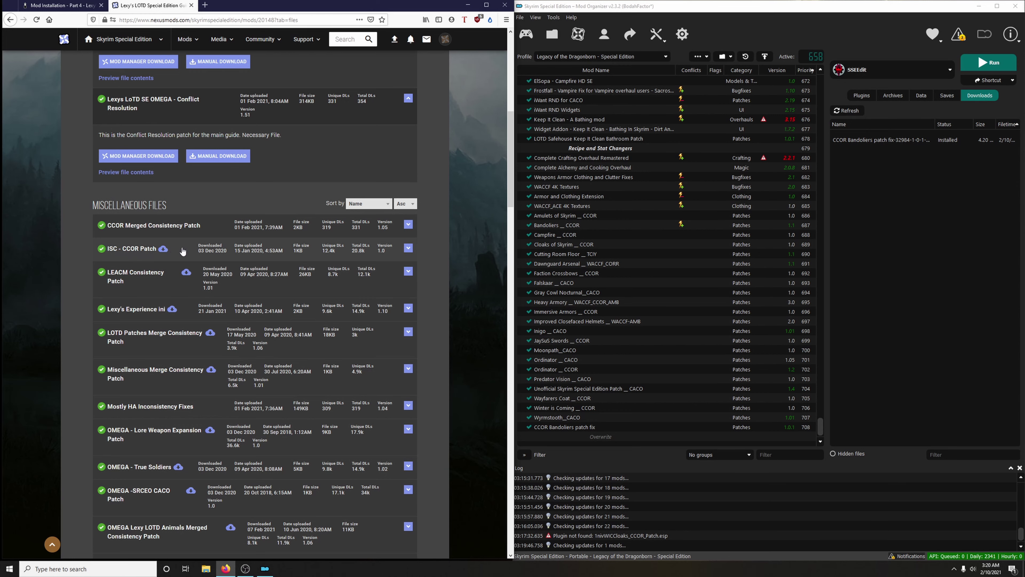
left_click(131, 251)
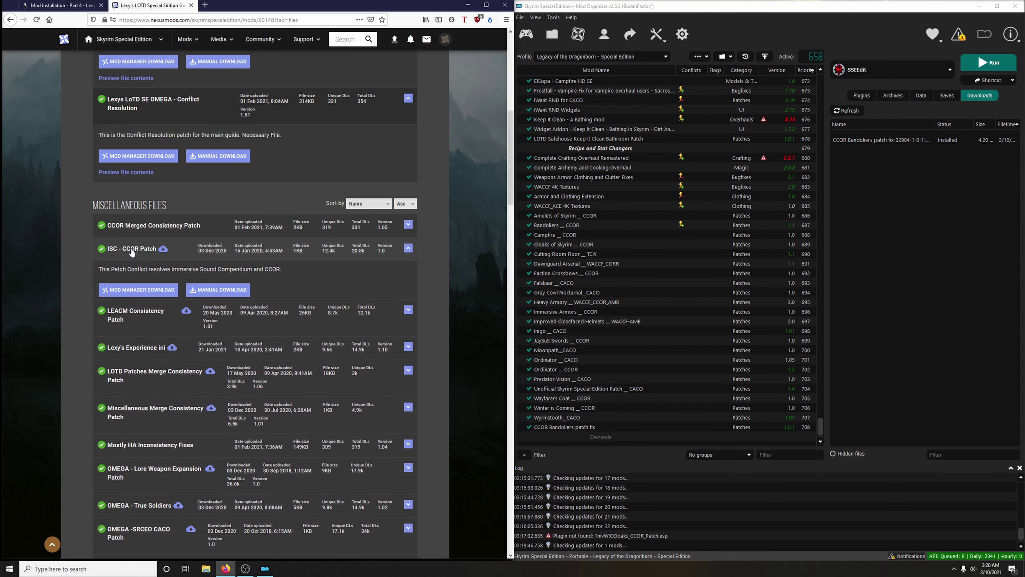
left_click(144, 290)
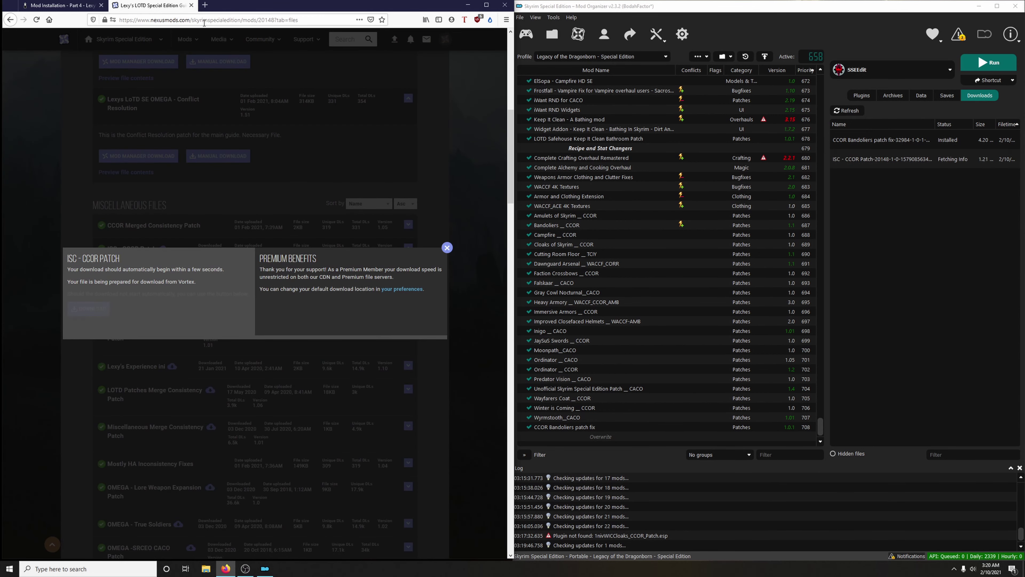
left_click(191, 5)
Install the downloaded patch under the name ISC - CCOR Patch in Mod Organizer and enable it
left_click(879, 161)
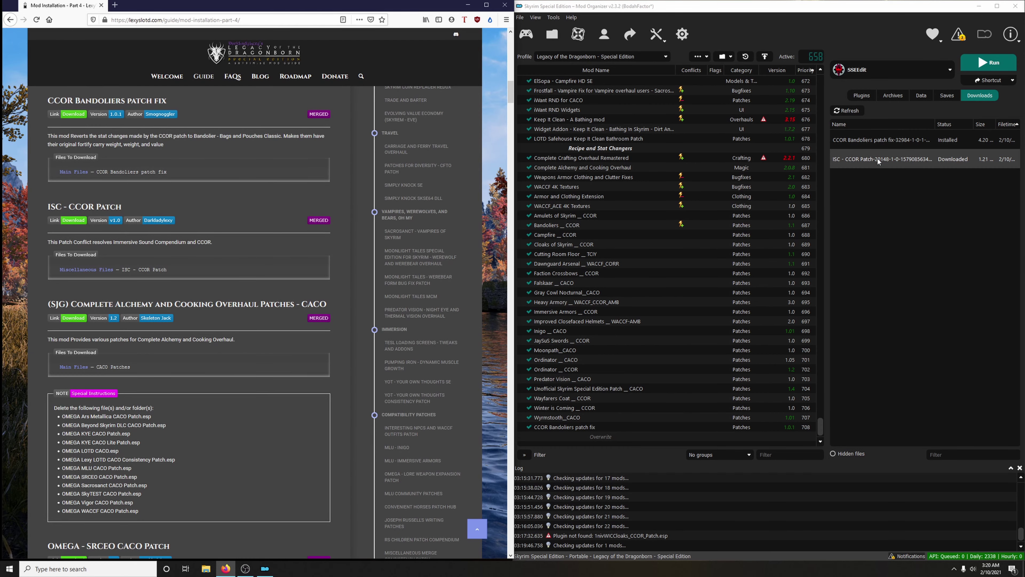
double_click(878, 161)
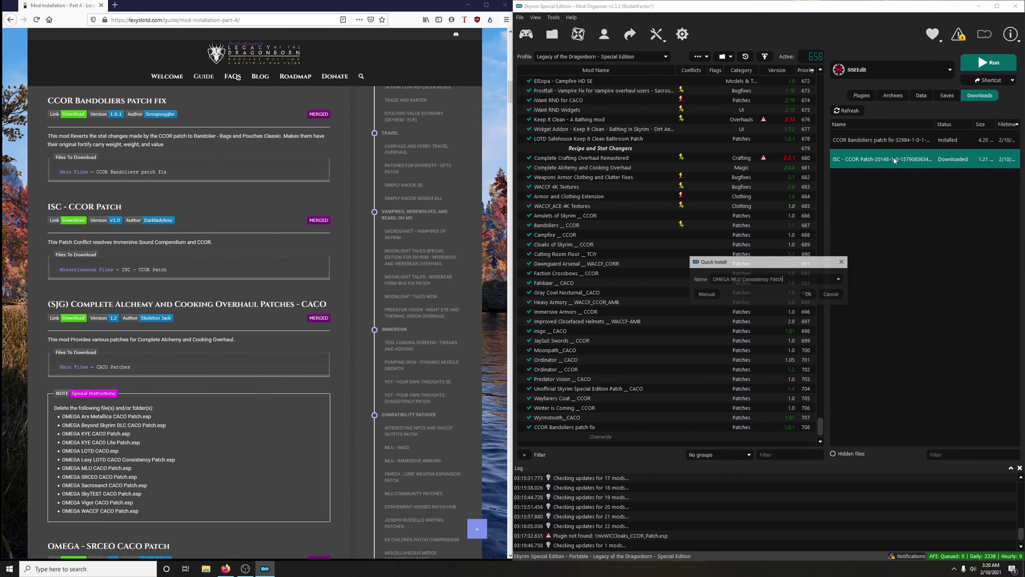
left_click(840, 279)
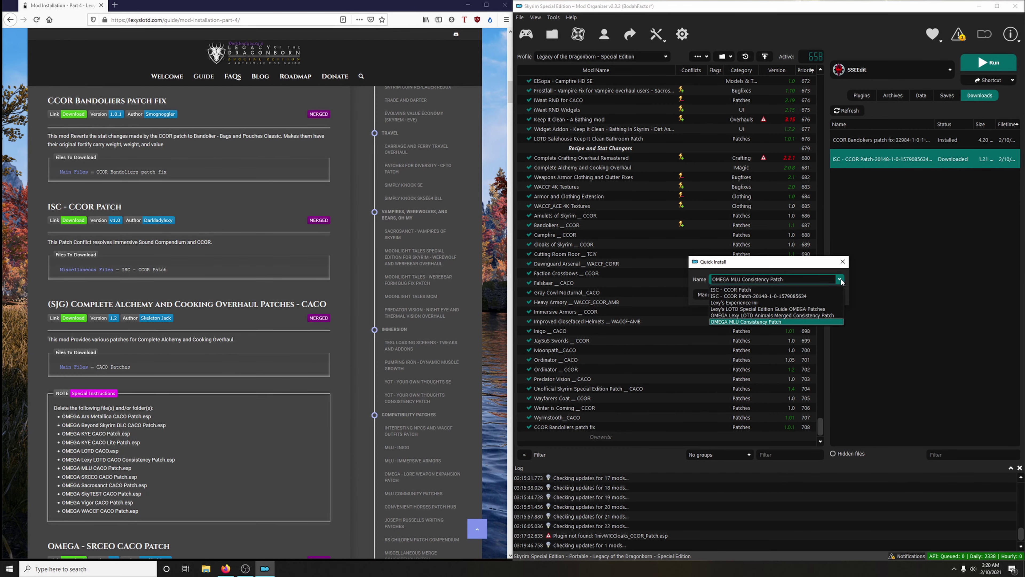
left_click(735, 289)
left_click(809, 294)
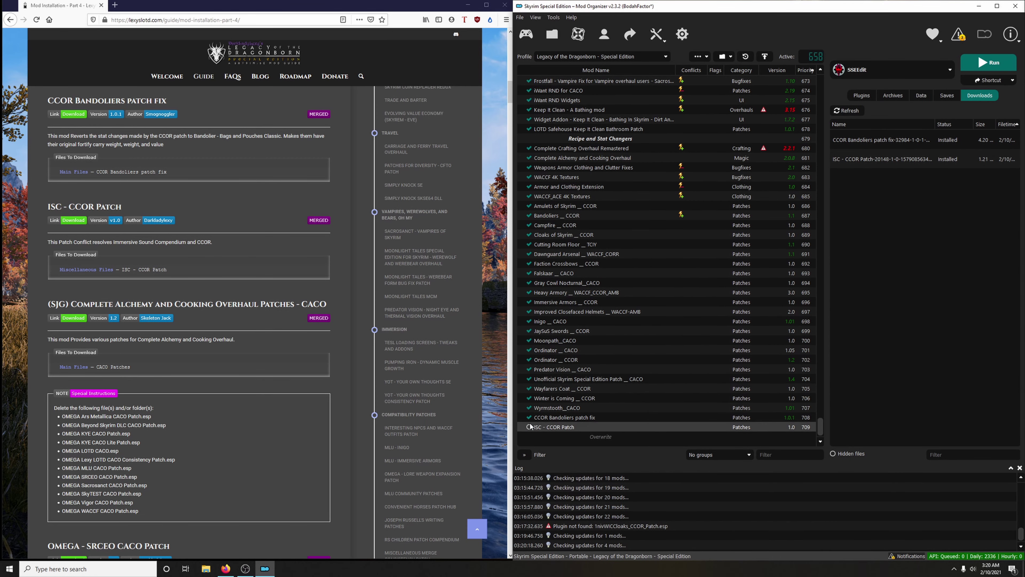
left_click(529, 427)
Download the main file CACO Patches to the mod manager from the guide's Nexus Mods link for the (SJG) CACO patches
scroll(272, 336, "down", 2)
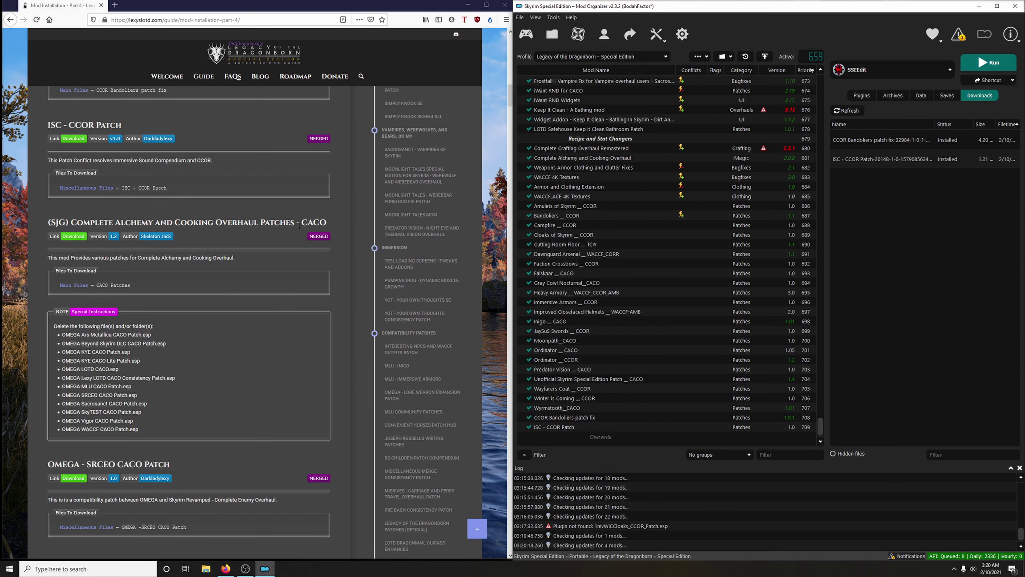
scroll(282, 269, "down", 1)
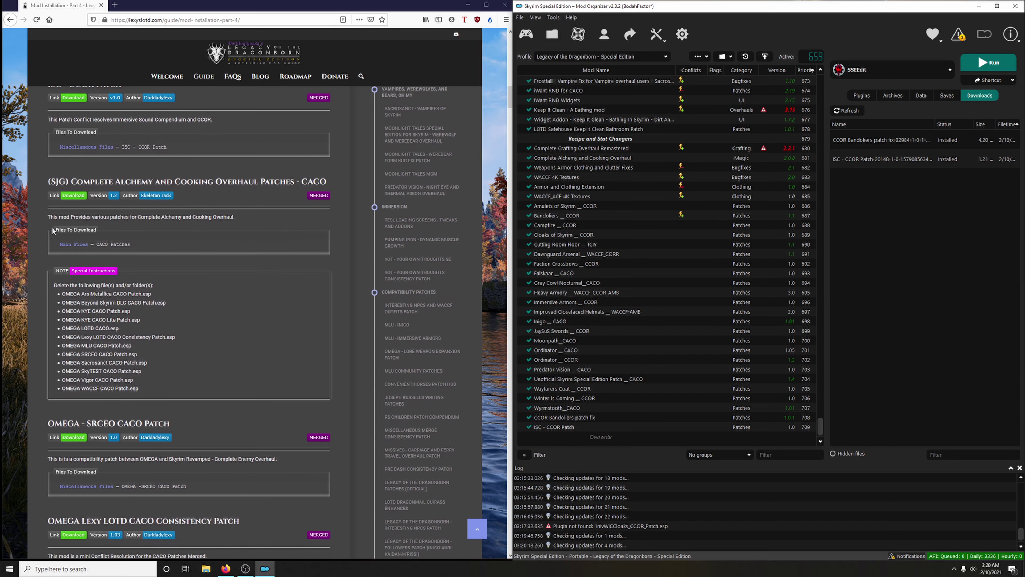
left_click(78, 195)
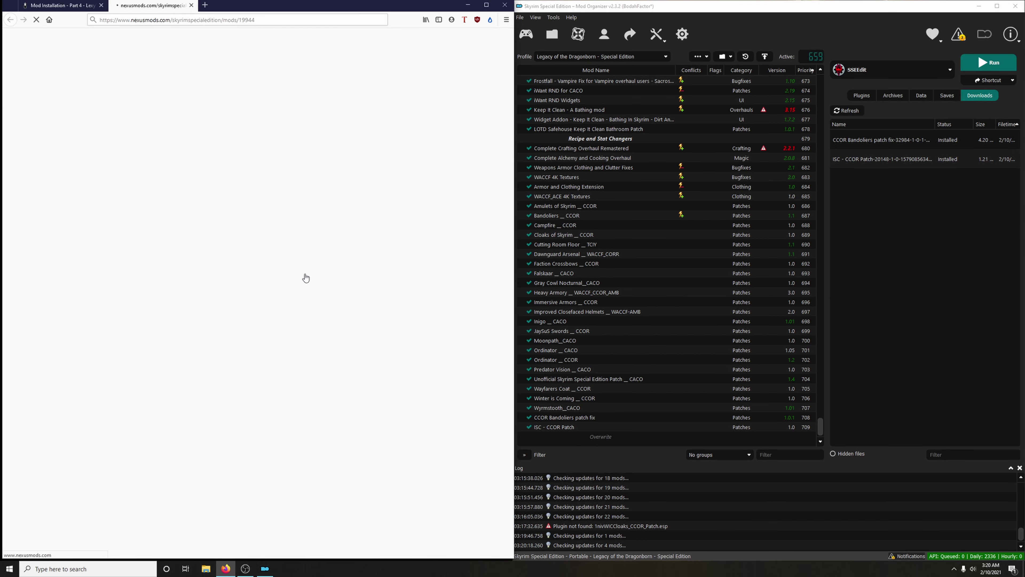
left_click(104, 282)
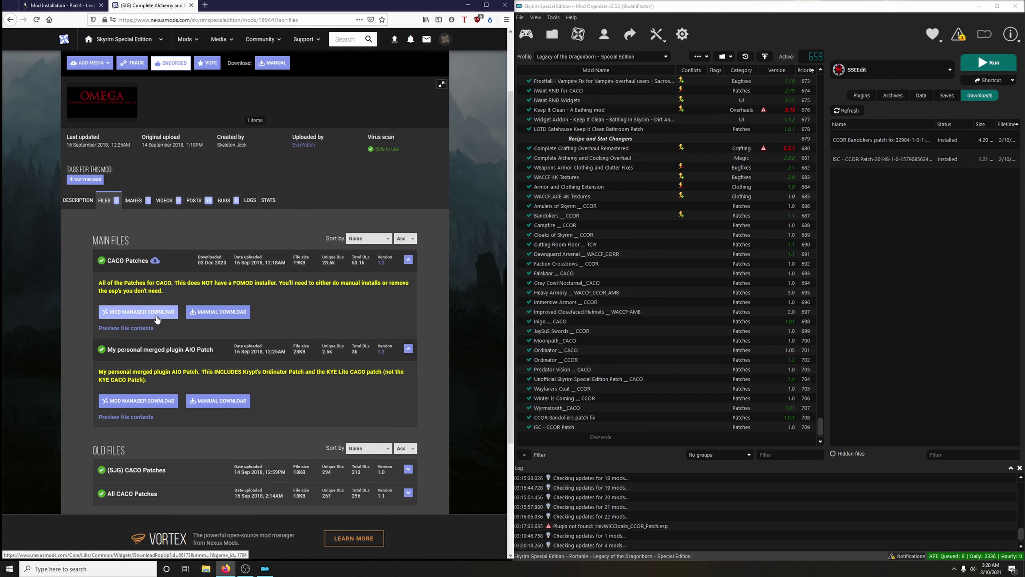
left_click(158, 314)
left_click(192, 5)
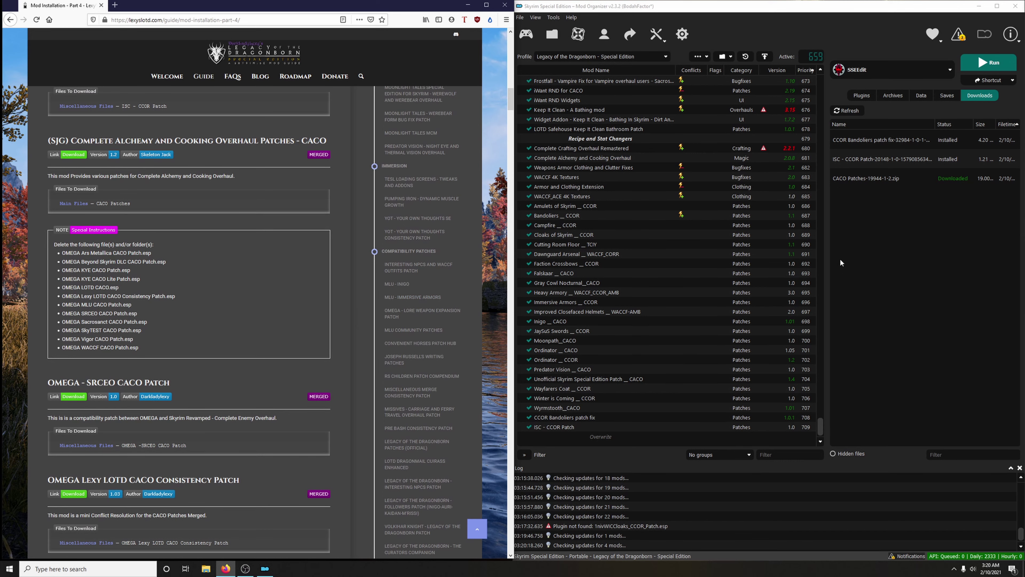
Start a manual installation of the downloaded CACO Patches archive and enlarge the dialog to show its whole plugin list
double_click(872, 177)
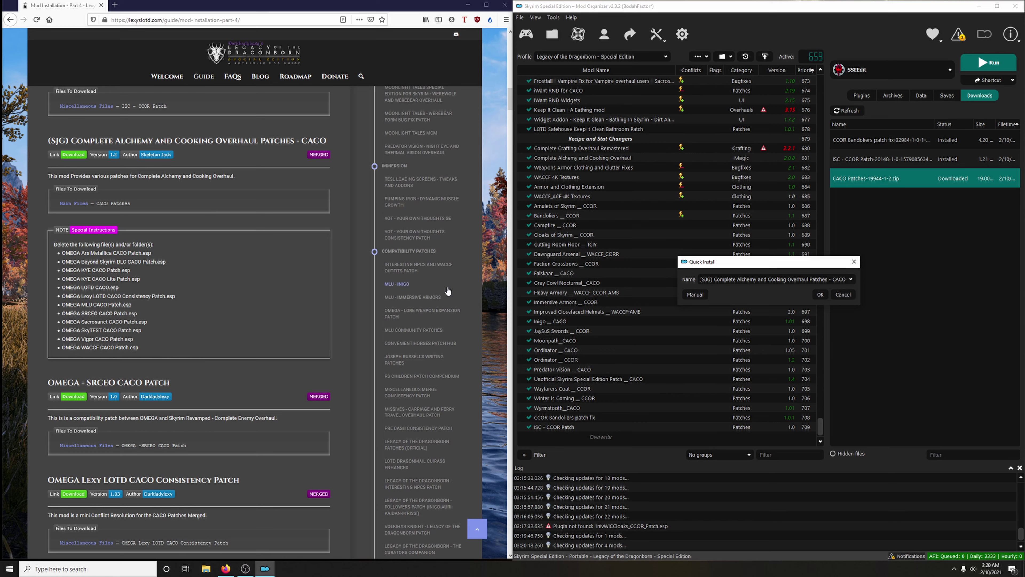
left_click(843, 294)
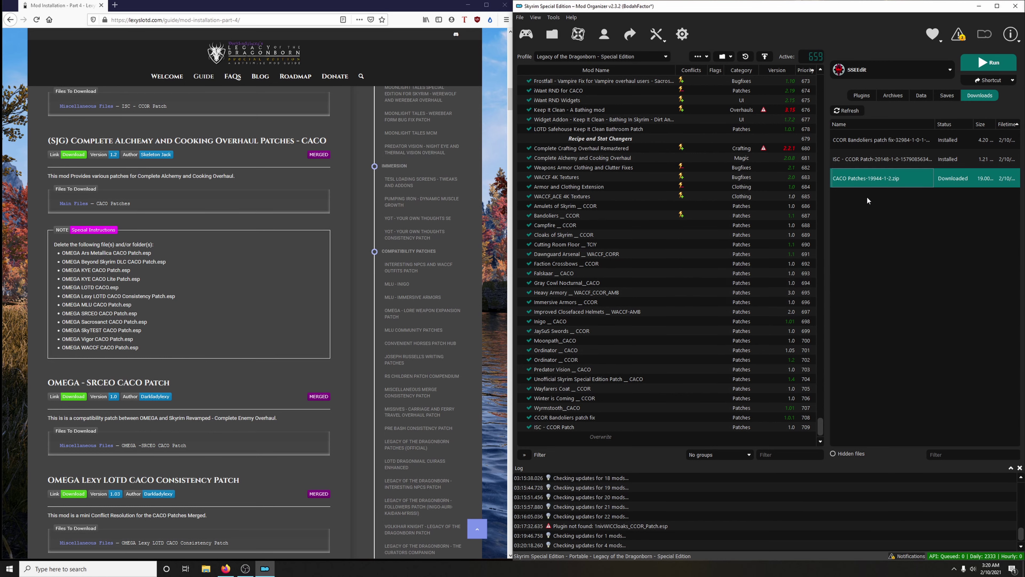
double_click(870, 178)
left_click(699, 295)
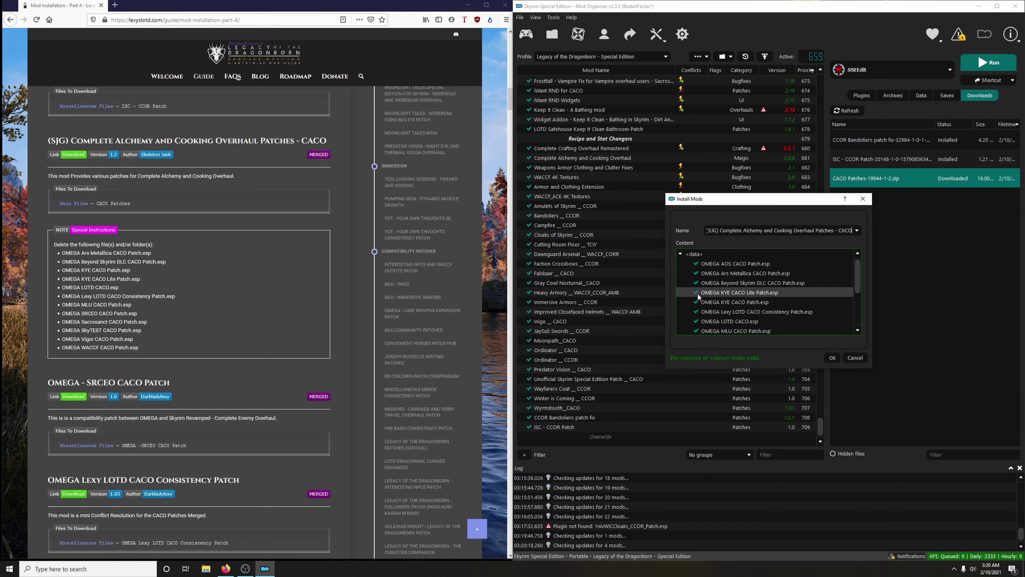
left_click_drag(764, 369, 780, 495)
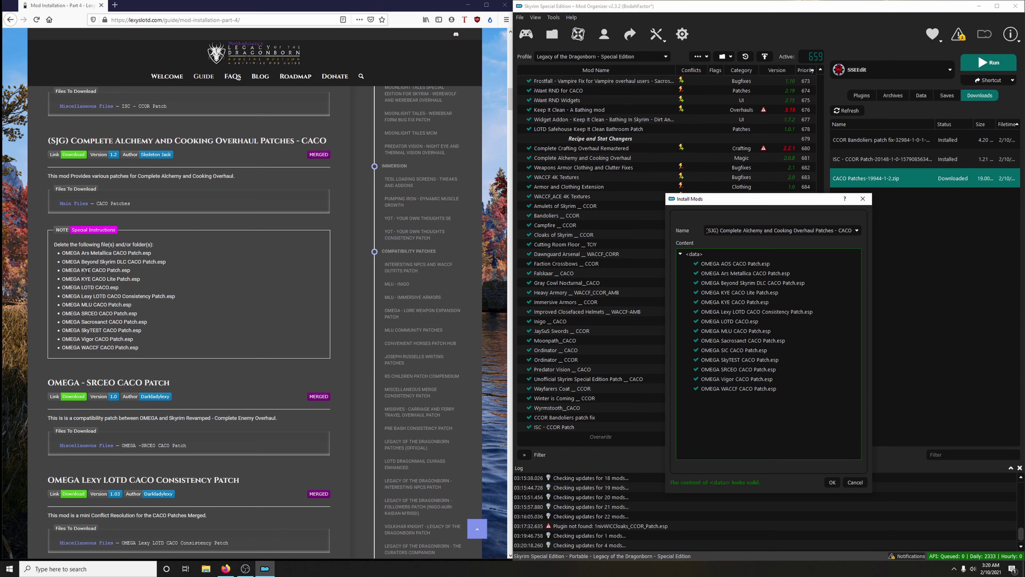
Exclude all plugins except OMEGA AOS CACO Patch.esp and OMEGA SIC CACO Patch.esp, install the archive and enable the mod
left_click(696, 273)
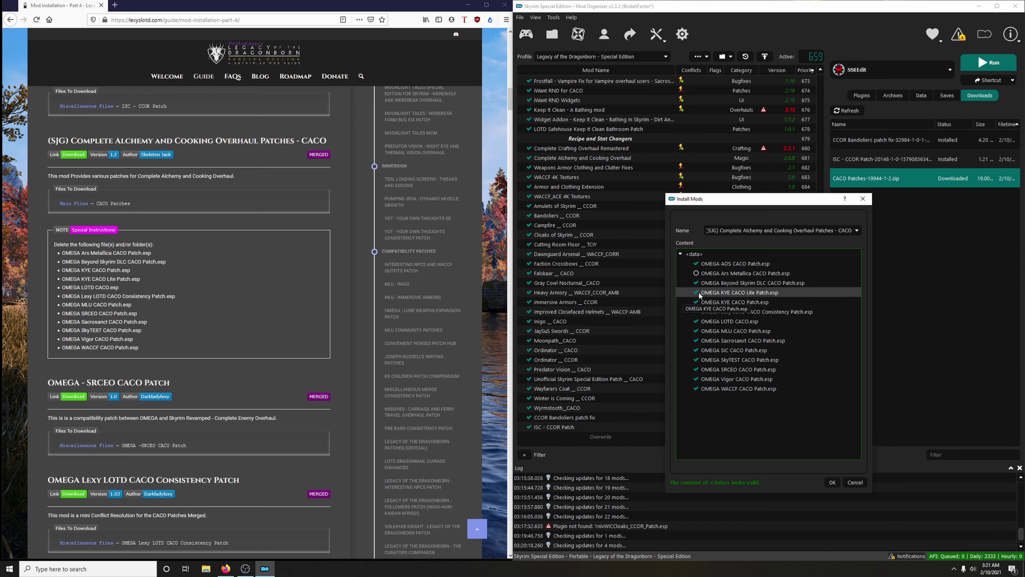
left_click(696, 283)
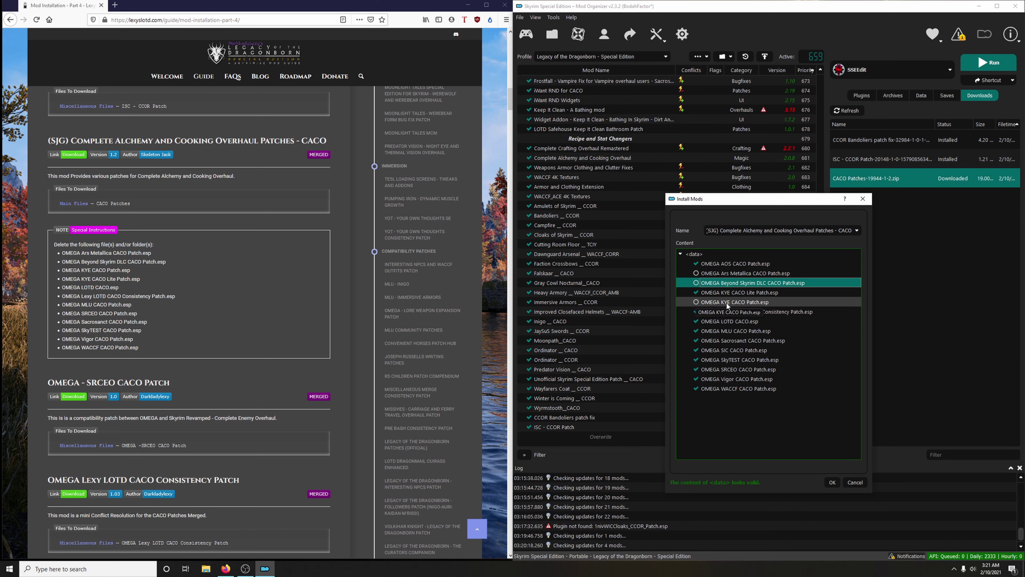
left_click(696, 293)
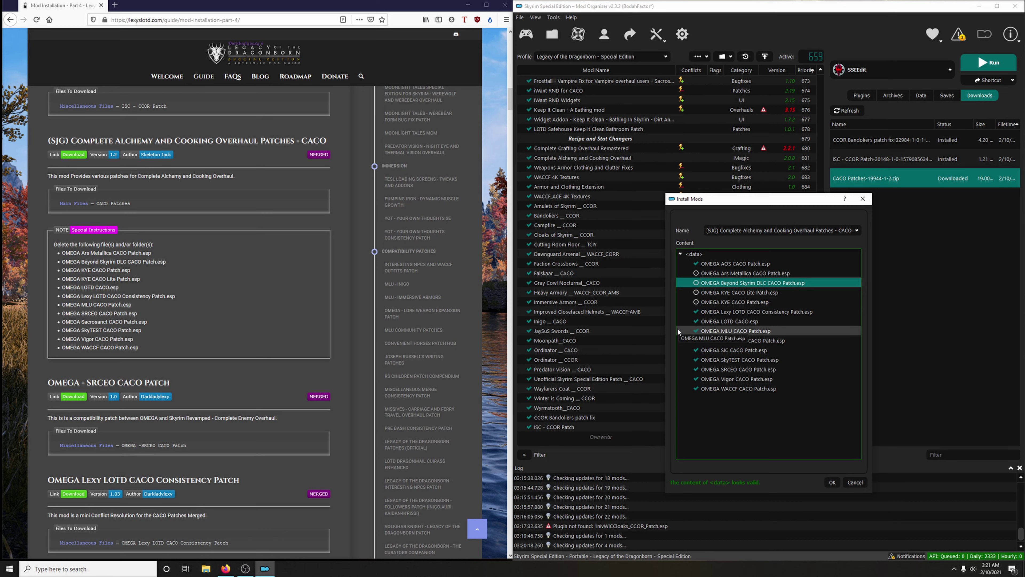
left_click(696, 322)
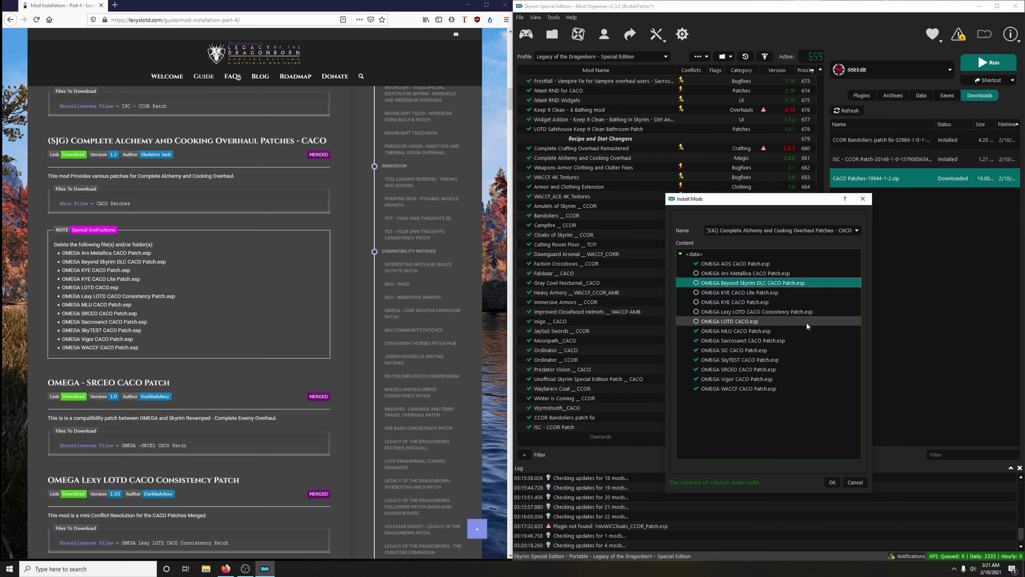
left_click(696, 331)
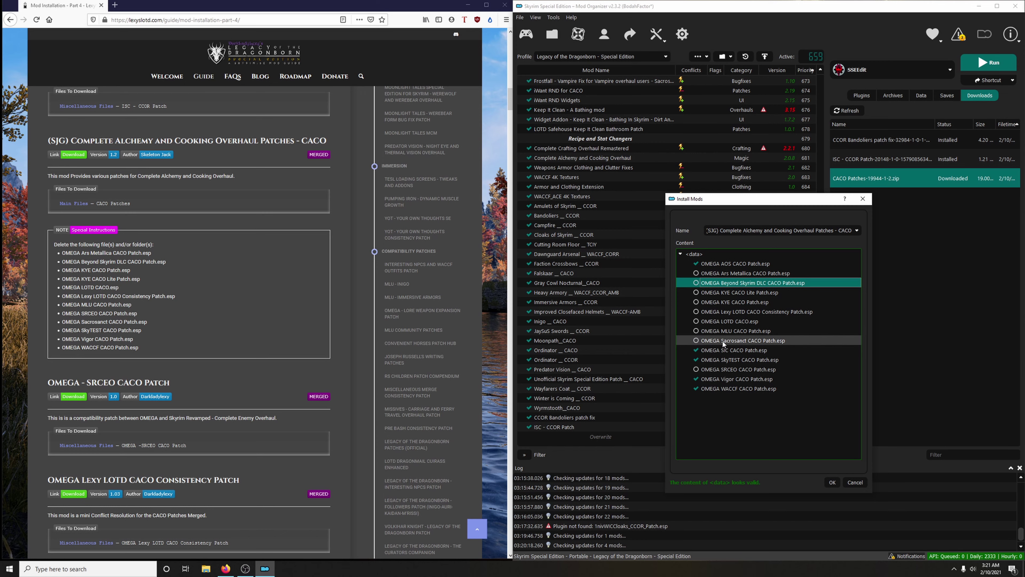
left_click(696, 359)
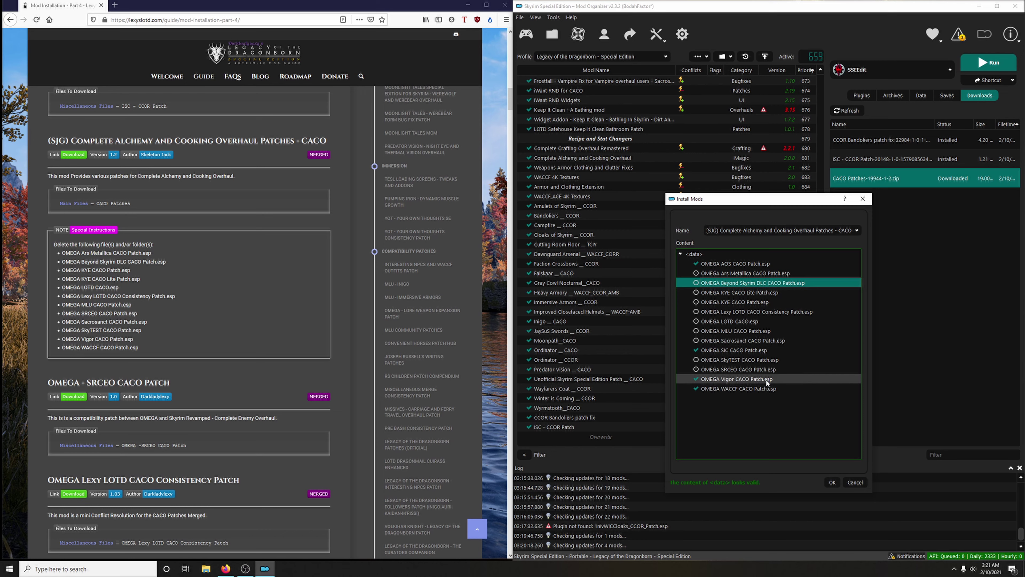
left_click(698, 379)
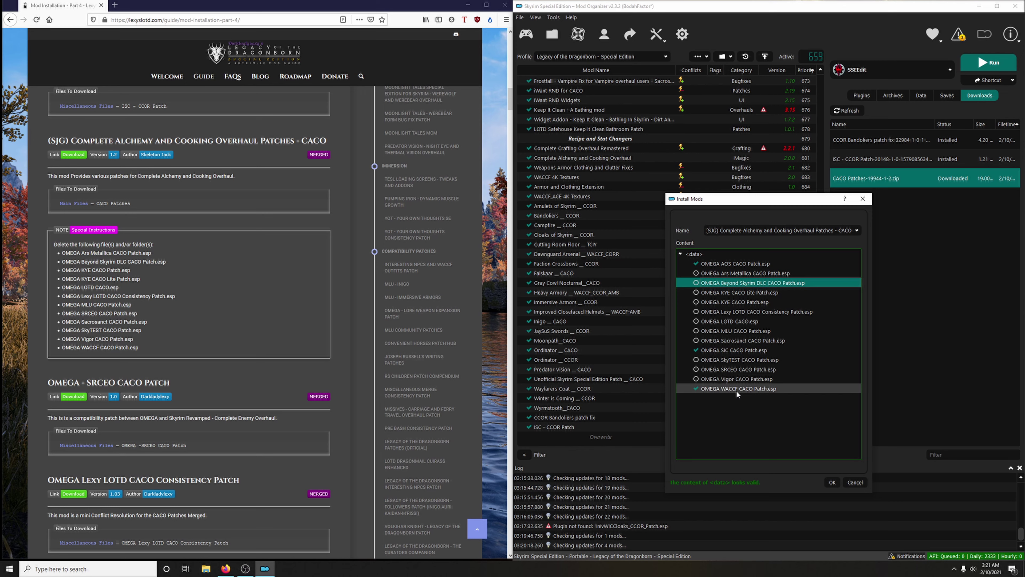
left_click(698, 387)
left_click(833, 483)
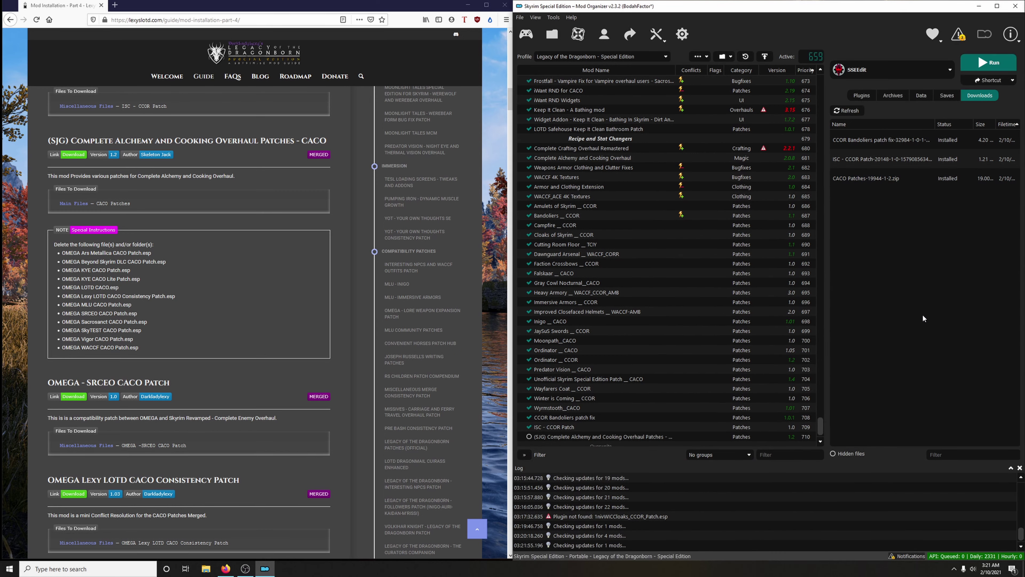
scroll(592, 388, "down", 1)
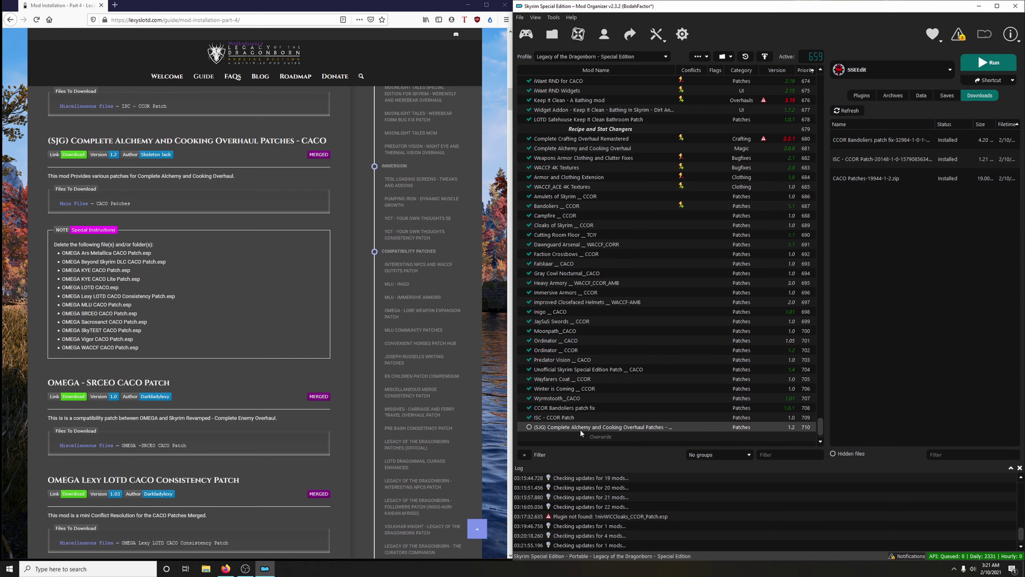
left_click(529, 427)
Download the miscellaneous file OMEGA -SRCEO CACO Patch to the mod manager from the guide's Nexus Mods link
scroll(288, 322, "down", 7)
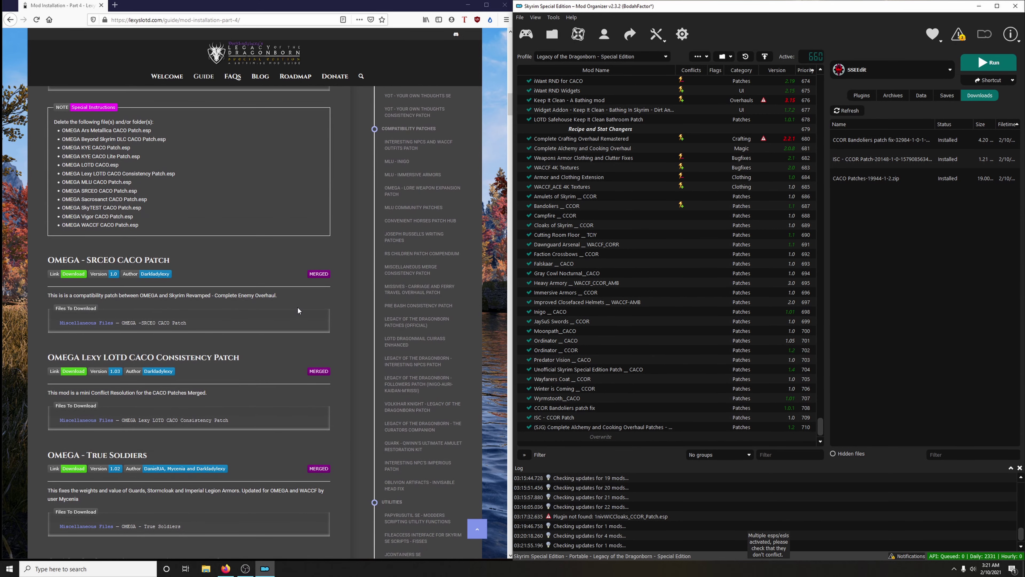
scroll(276, 278, "up", 2)
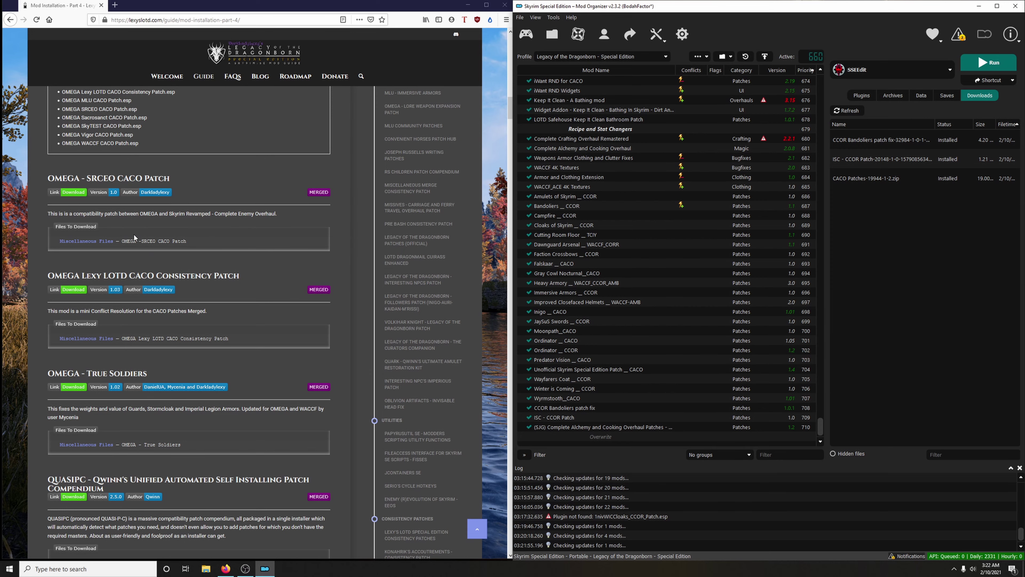
left_click(71, 193)
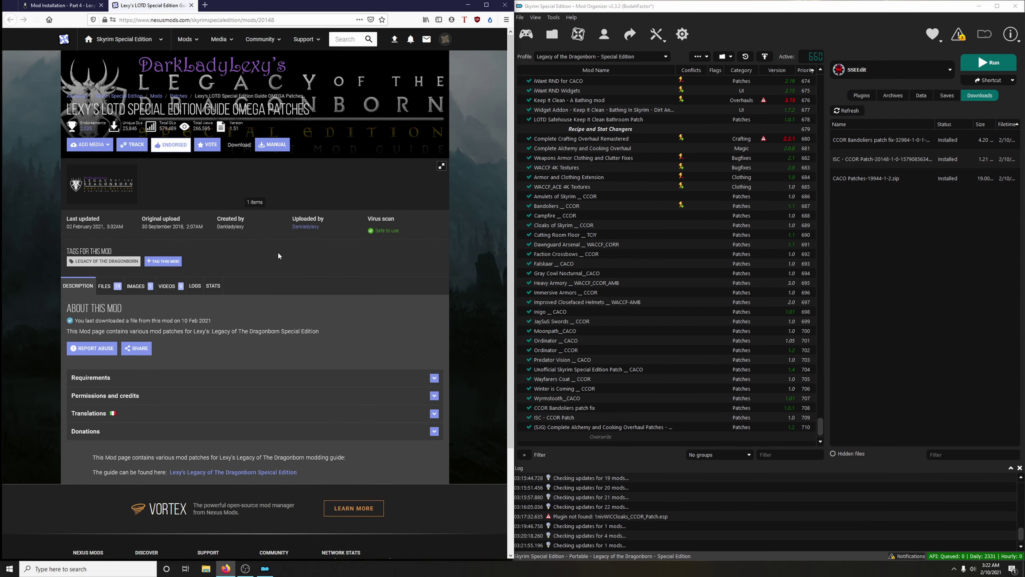
left_click(105, 286)
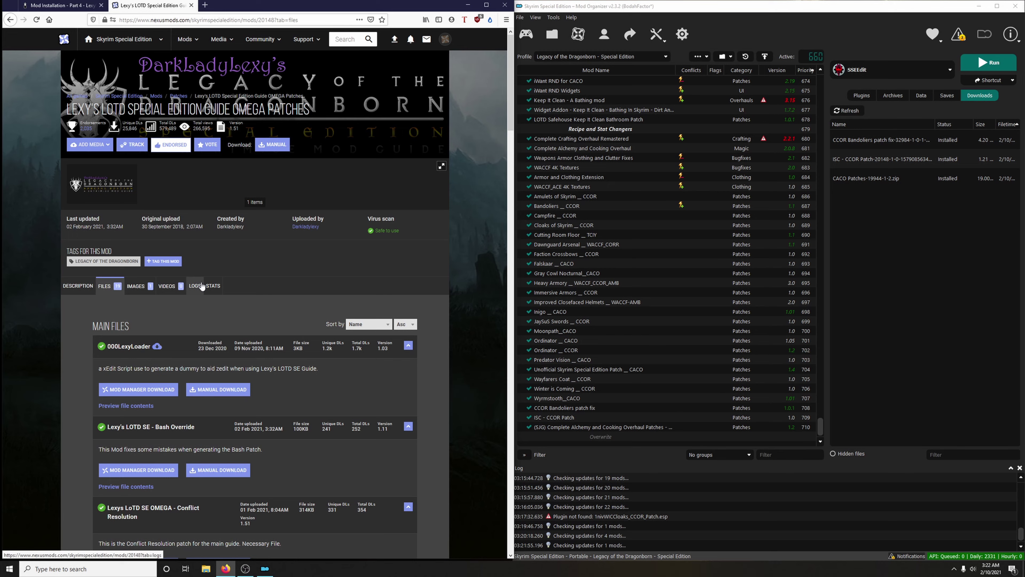
scroll(202, 286, "down", 10)
left_click(63, 5)
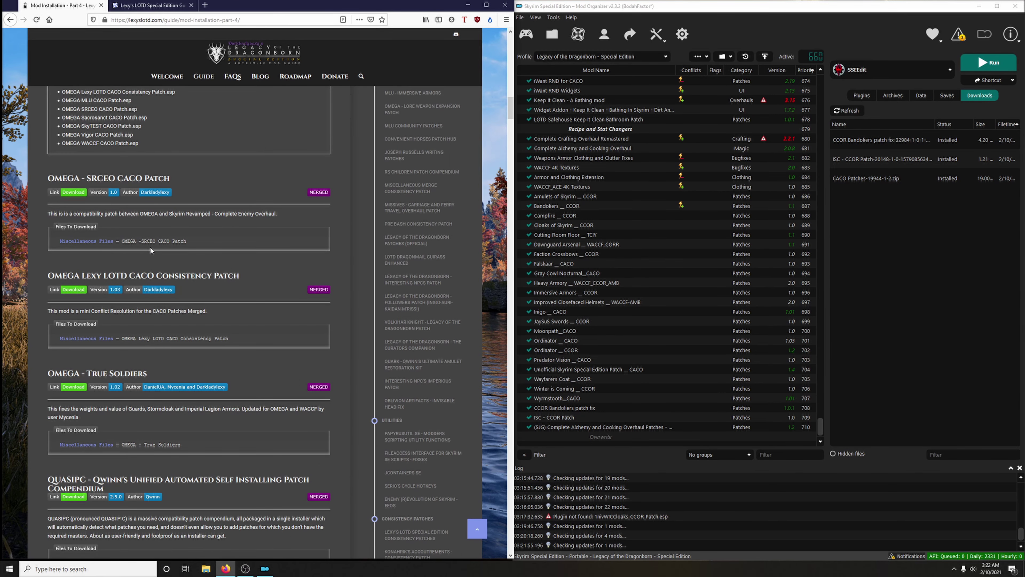
left_click(150, 5)
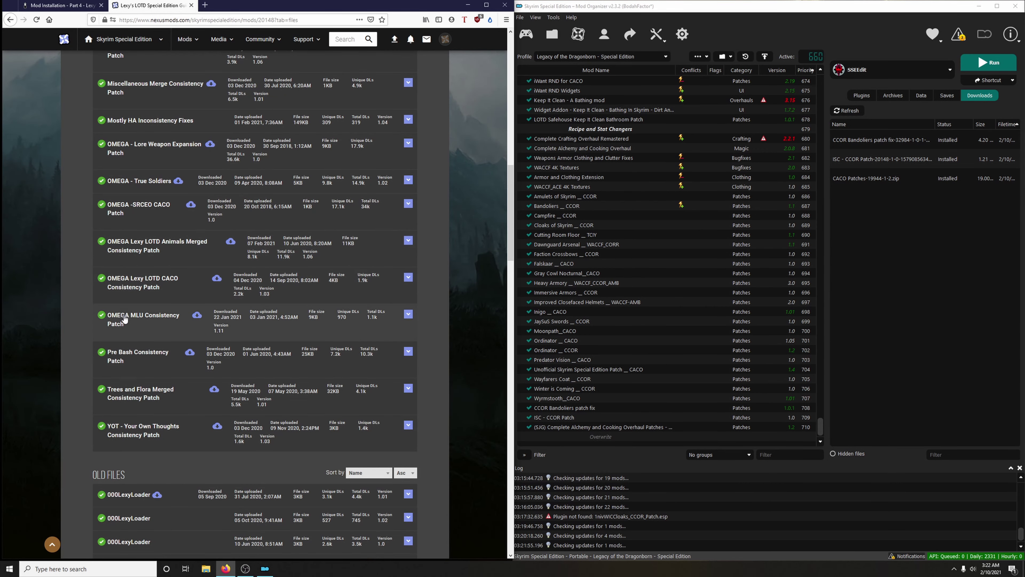
left_click(153, 217)
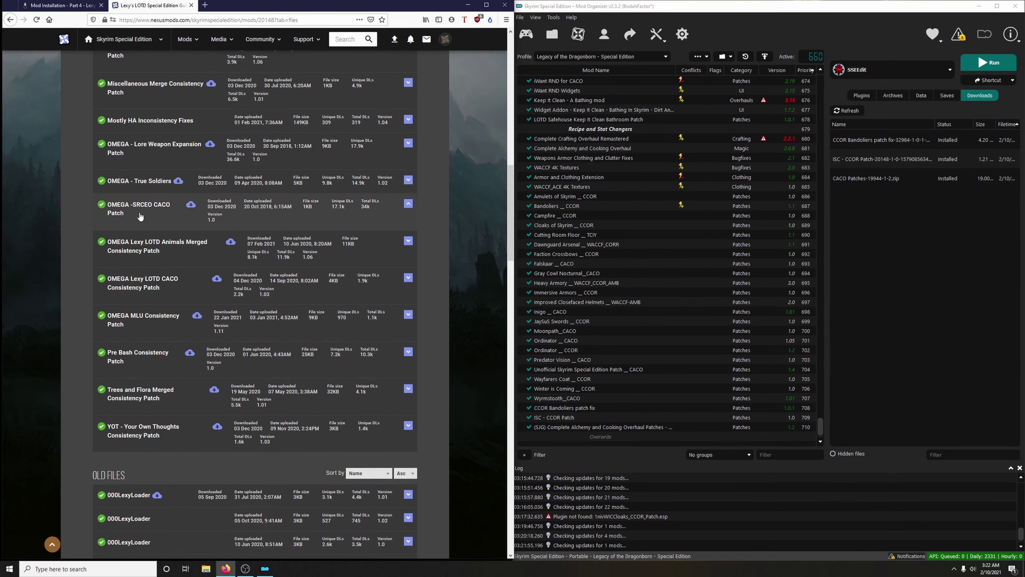
left_click(153, 261)
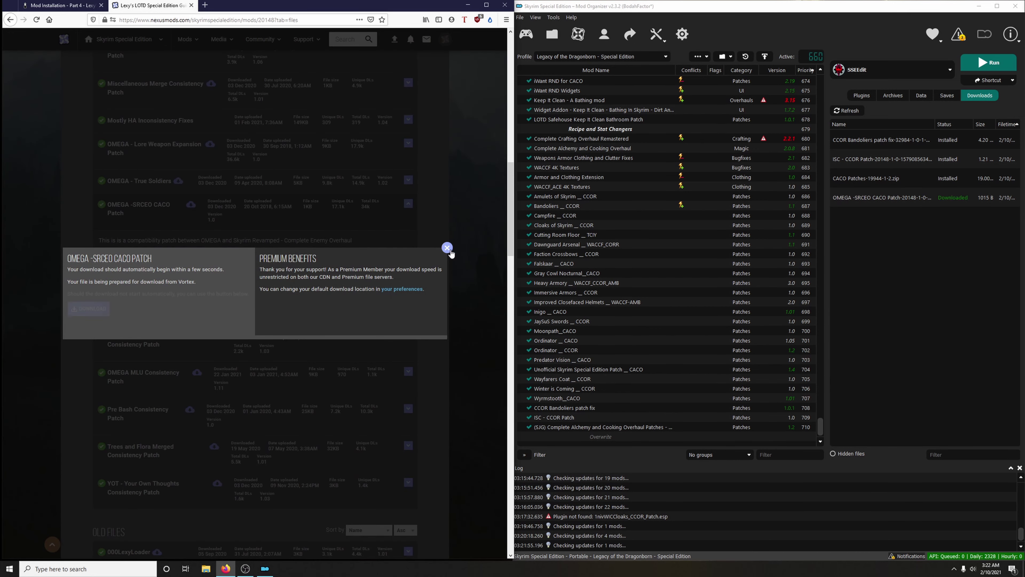
left_click(447, 247)
left_click(192, 5)
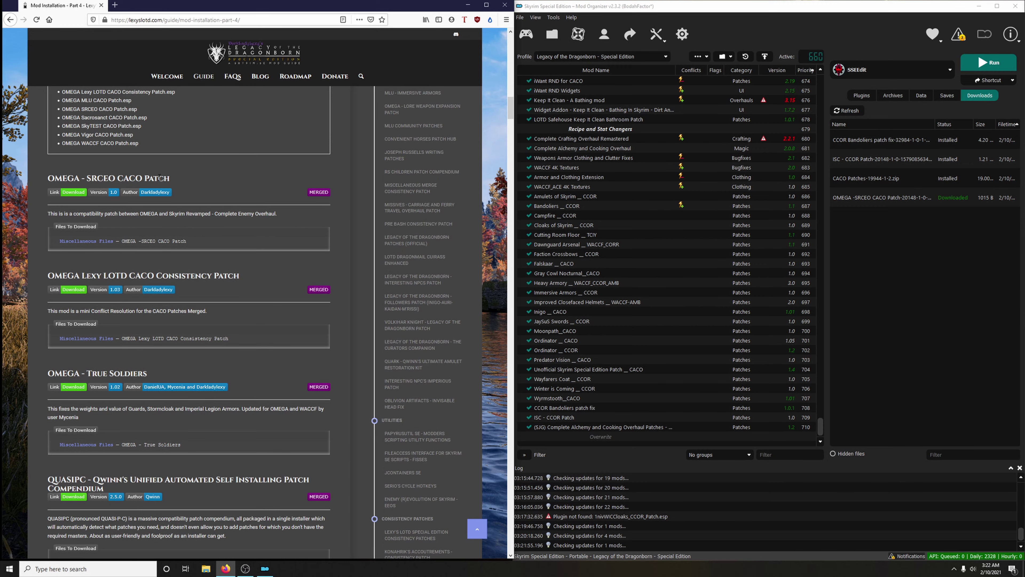
Install the downloaded patch under the name OMEGA -SRCEO CACO Patch in Mod Organizer and enable it in the mod list
scroll(166, 173, "up", 2)
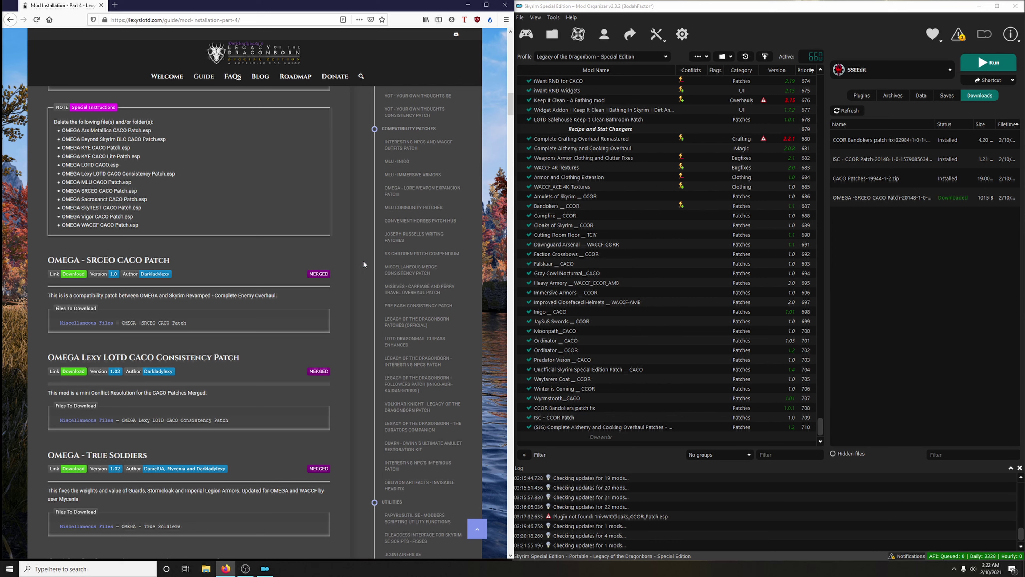
left_click(874, 200)
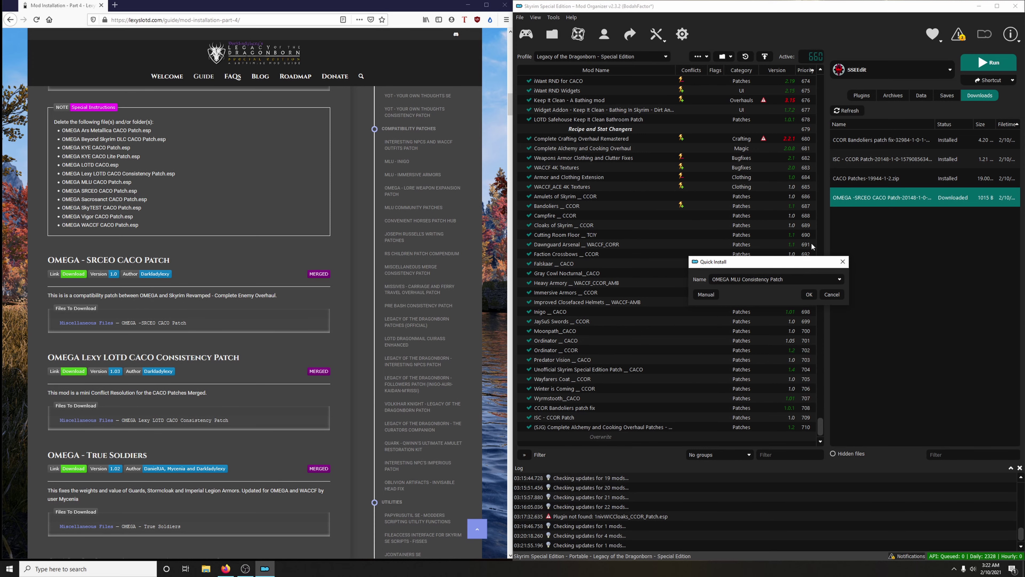
left_click(840, 279)
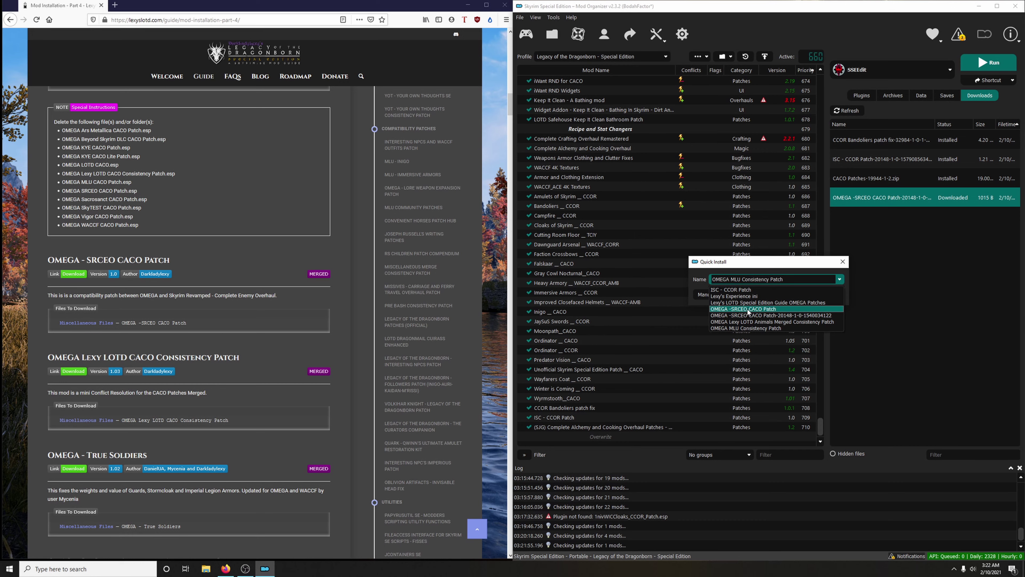
left_click(754, 309)
left_click(807, 297)
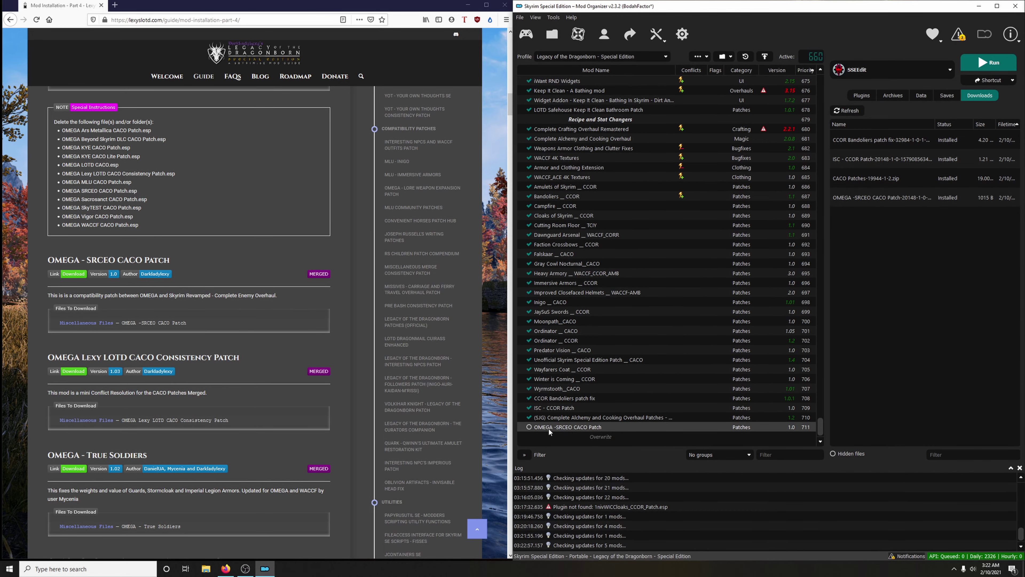
left_click(530, 427)
Delete all installed downloads from Mod Organizer's download list
right_click(913, 177)
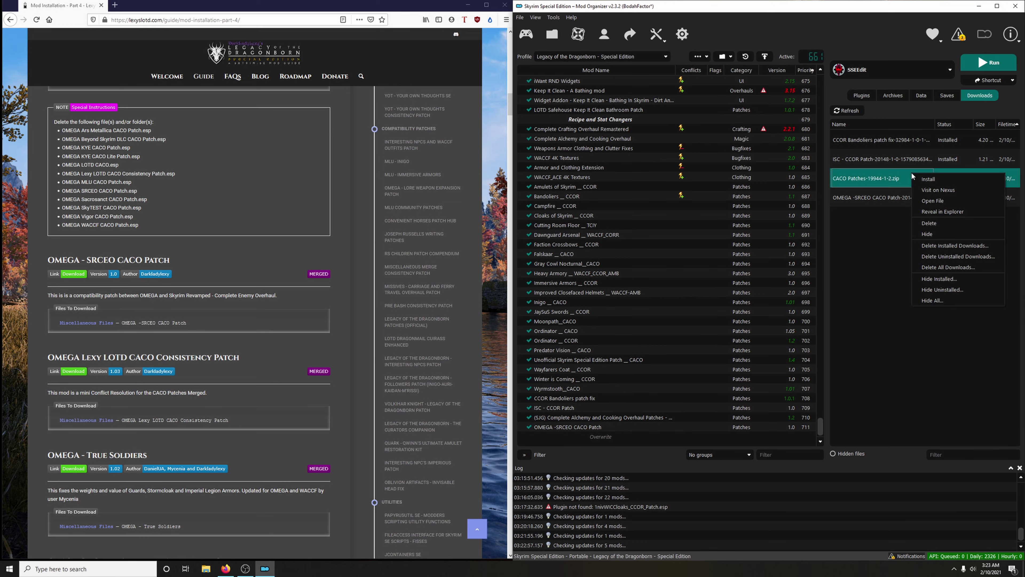
left_click(943, 245)
left_click(570, 296)
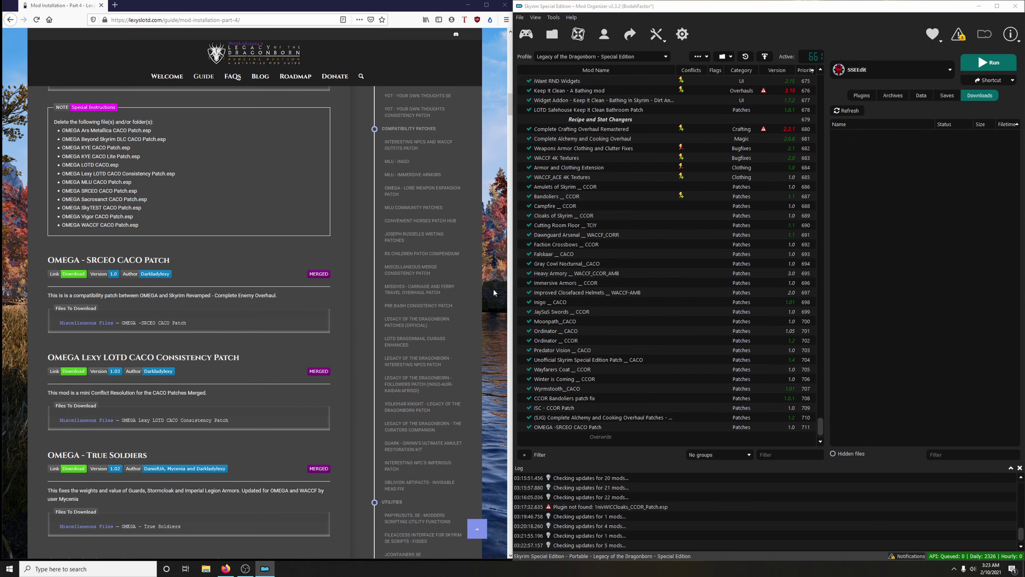
Download the miscellaneous file OMEGA Lexy LOTD CACO Consistency Patch to the mod manager from the guide's Nexus Mods link
scroll(348, 248, "down", 4)
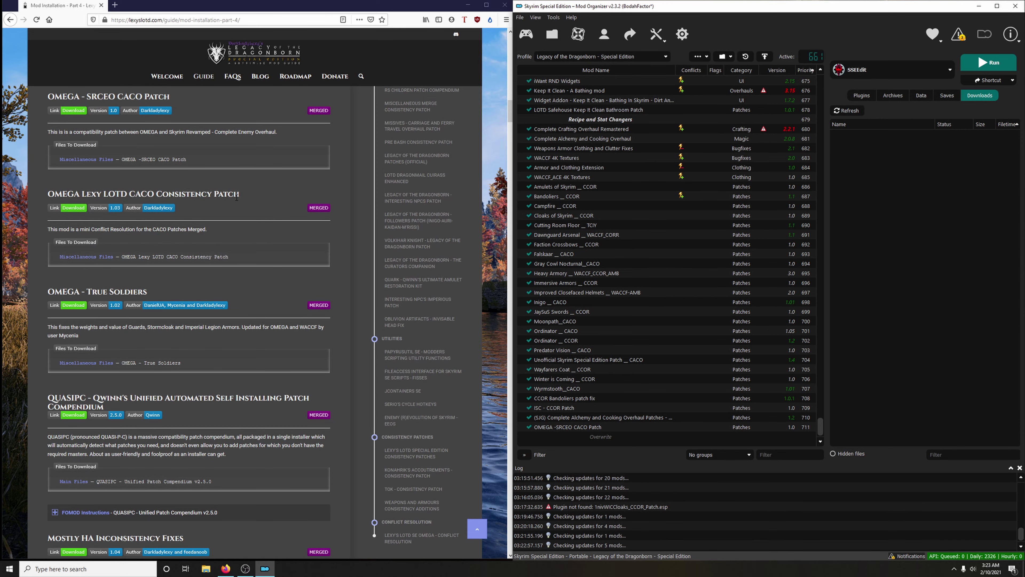
left_click(71, 208)
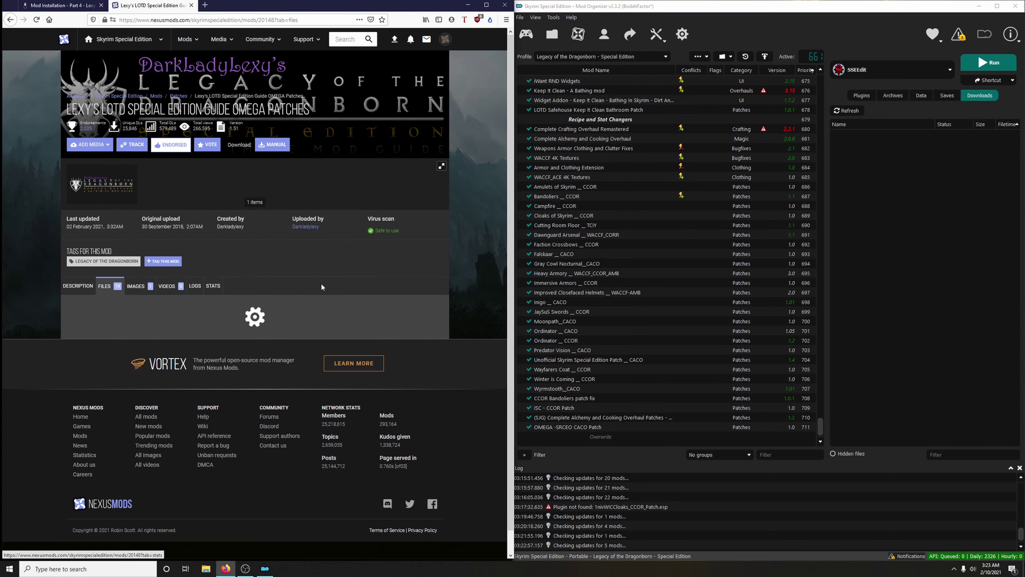
scroll(255, 288, "down", 15)
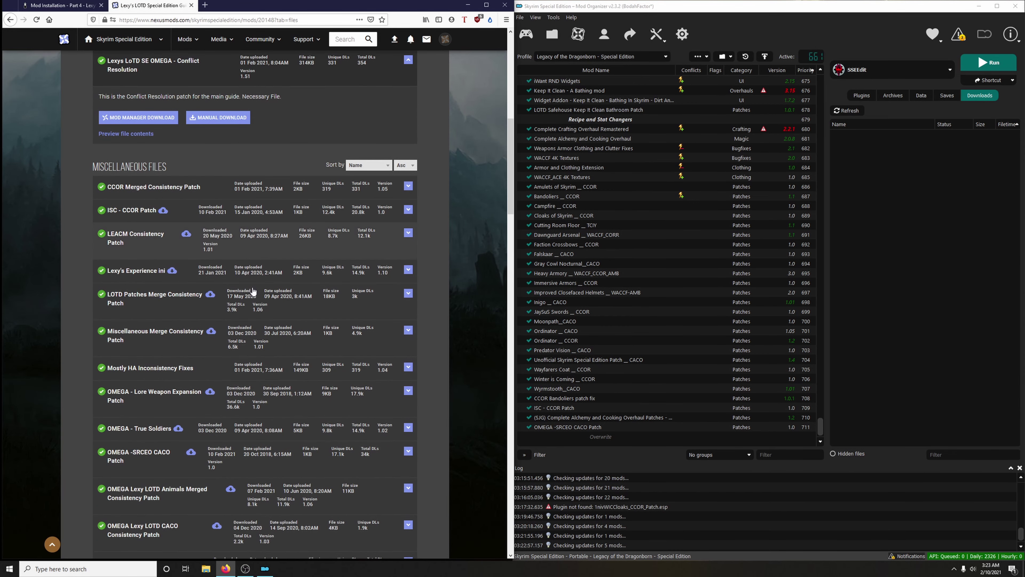
scroll(253, 290, "down", 3)
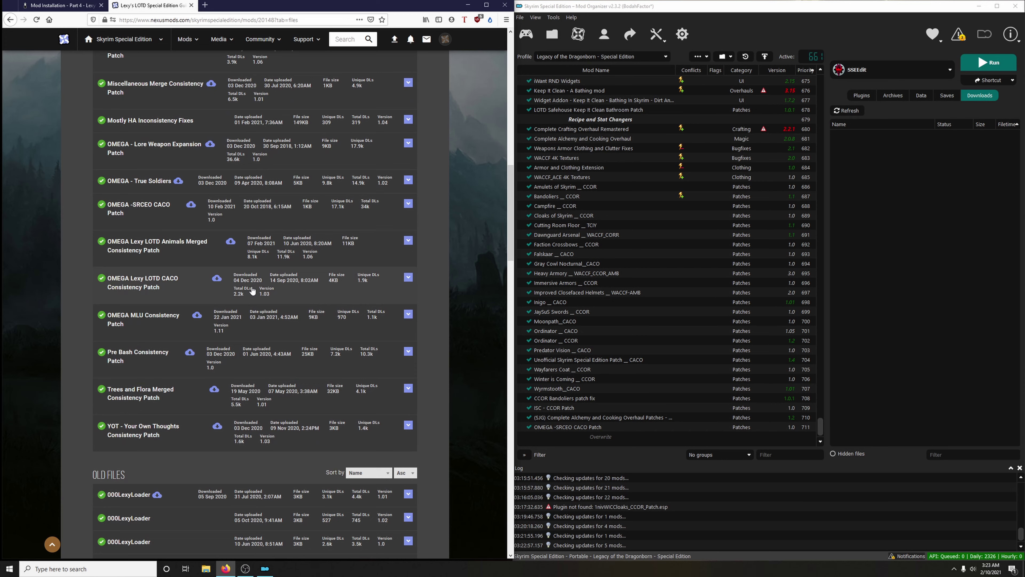
scroll(252, 290, "down", 1)
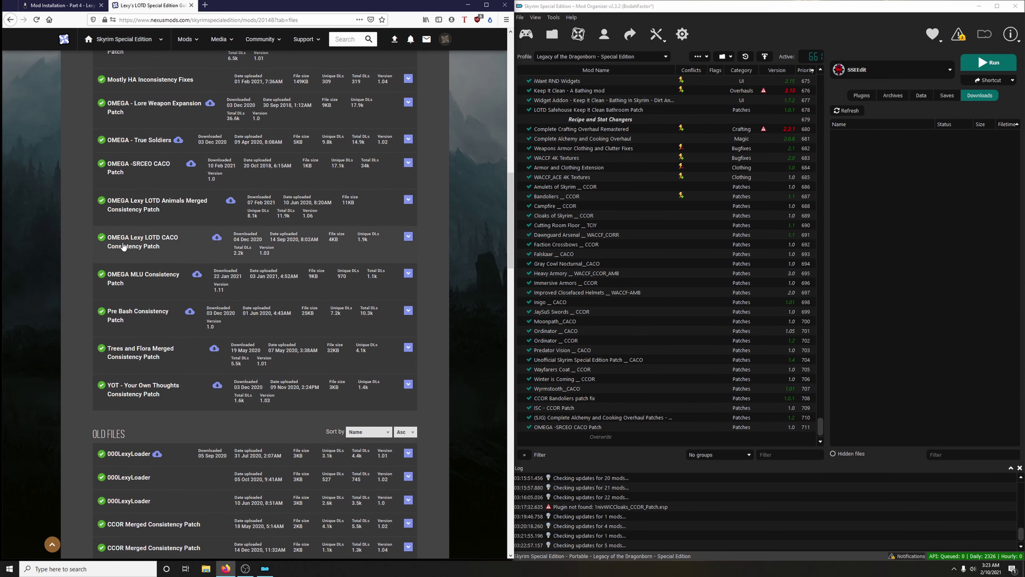
key("ctrl+shift+Tab")
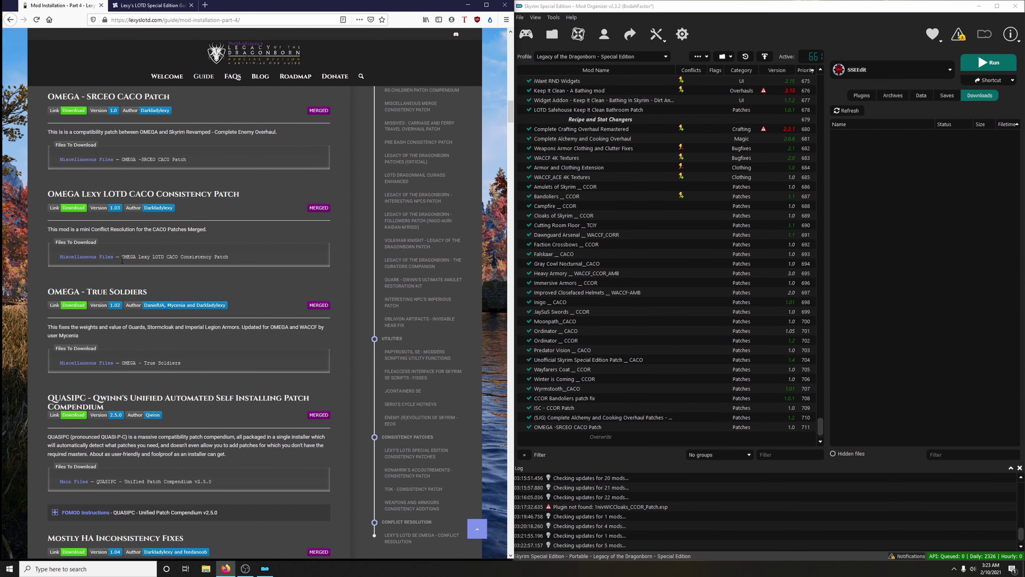
key("ctrl+Tab")
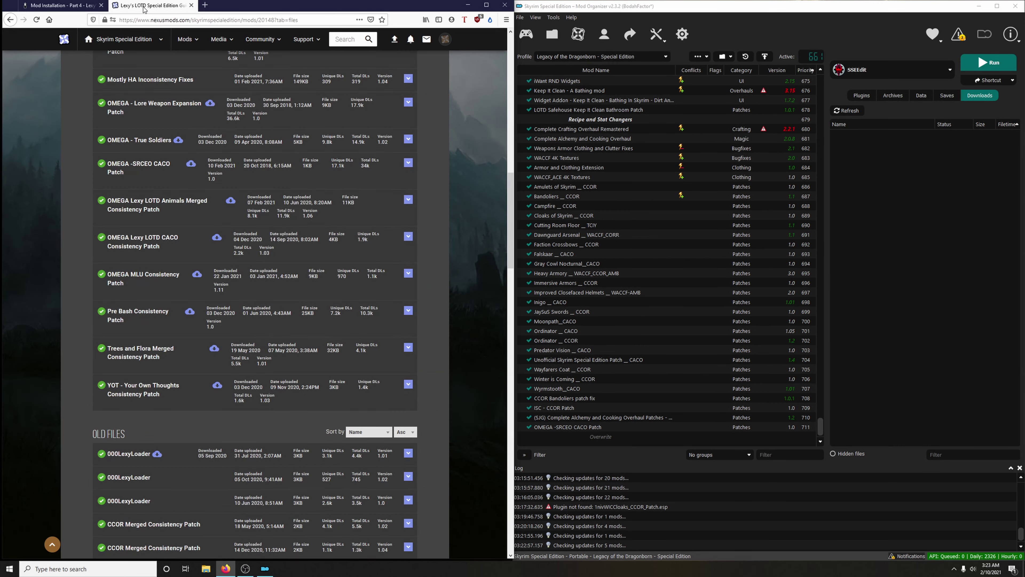
left_click(154, 241)
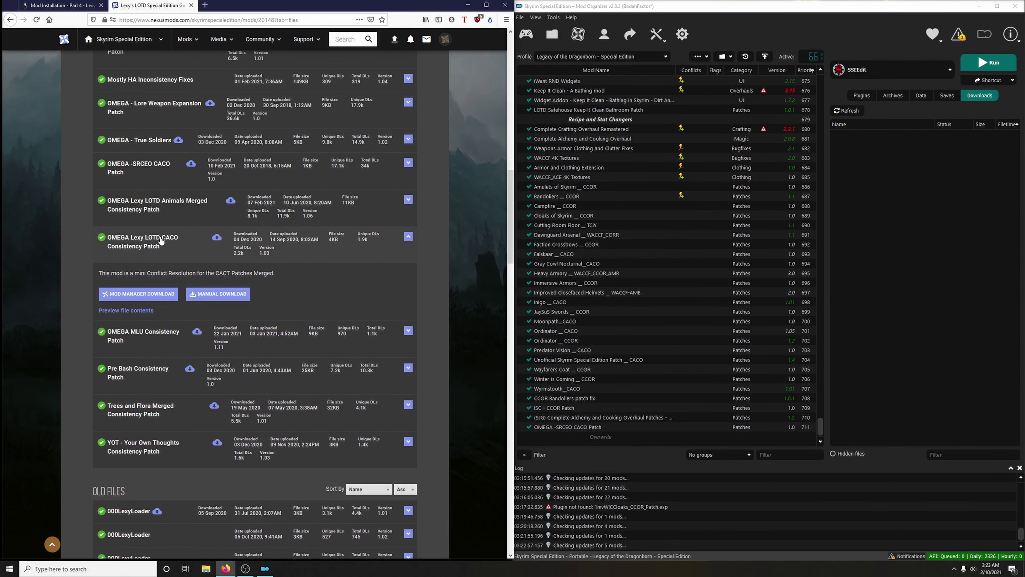
left_click(147, 295)
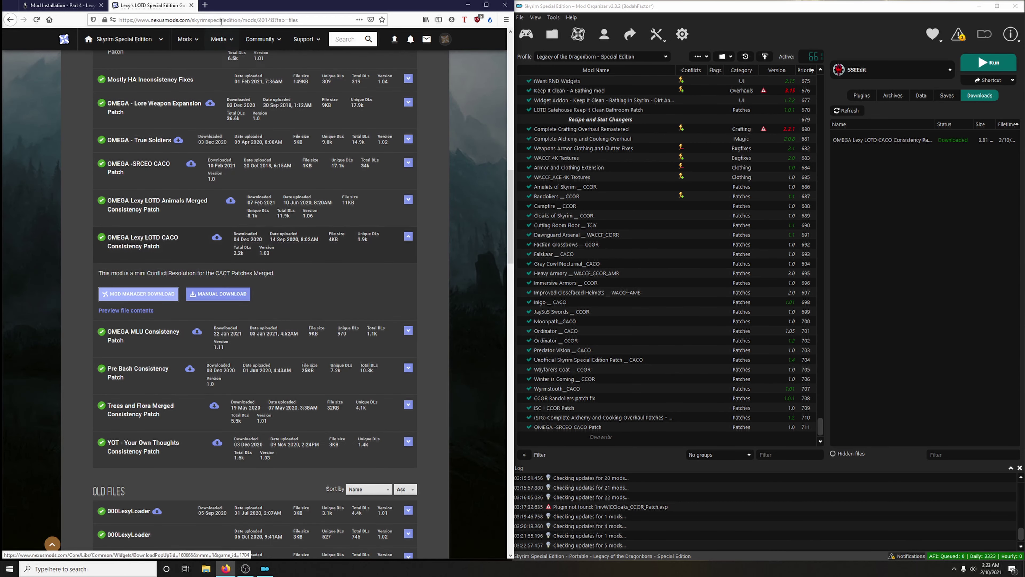
left_click(191, 6)
double_click(880, 137)
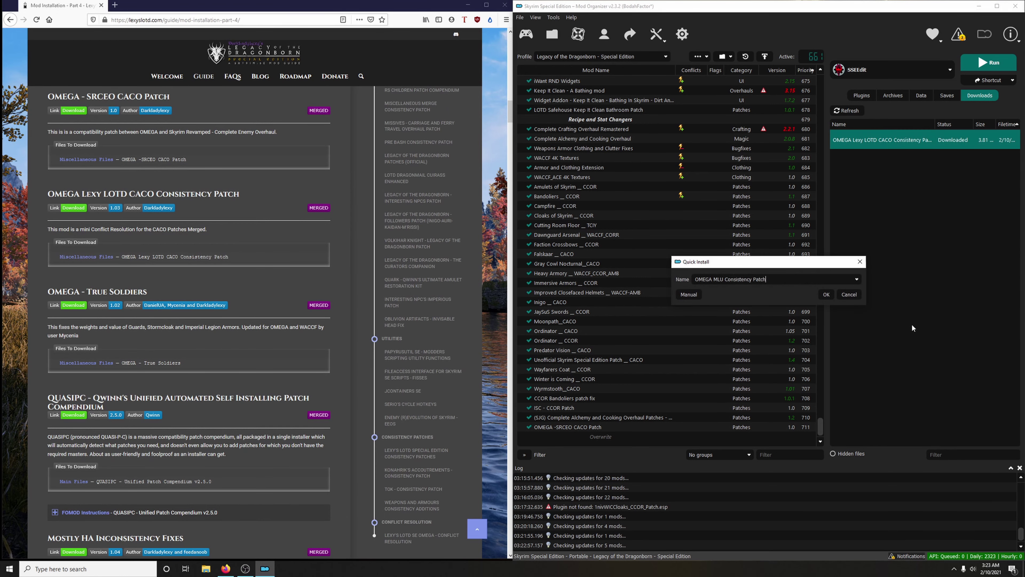
left_click(826, 295)
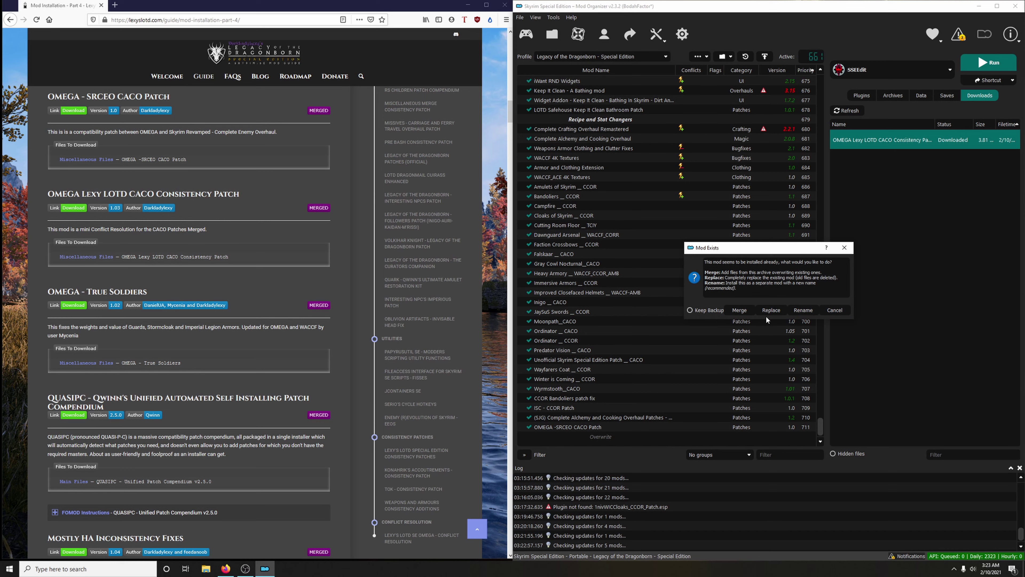
left_click(834, 310)
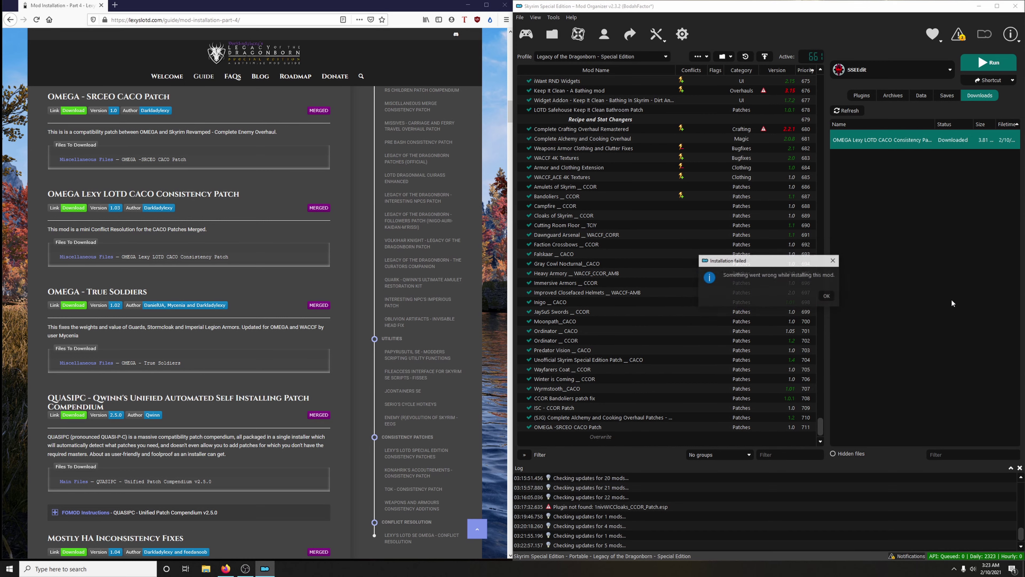
left_click(827, 296)
Install the downloaded patch under the name OMEGA Lexy LOTD CACO Consistency Patch in Mod Organizer and enable it in the mod list
double_click(872, 142)
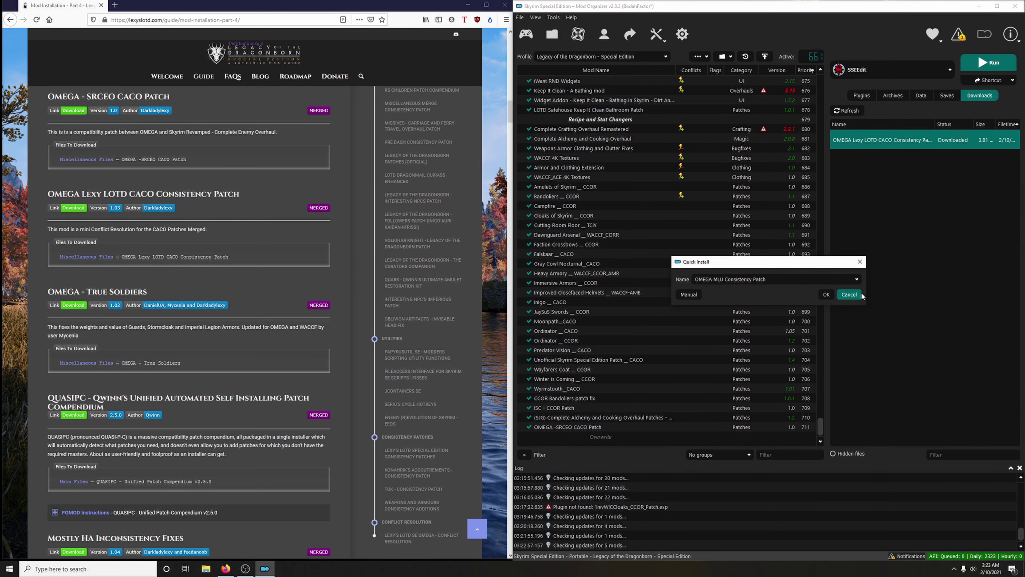
left_click(856, 279)
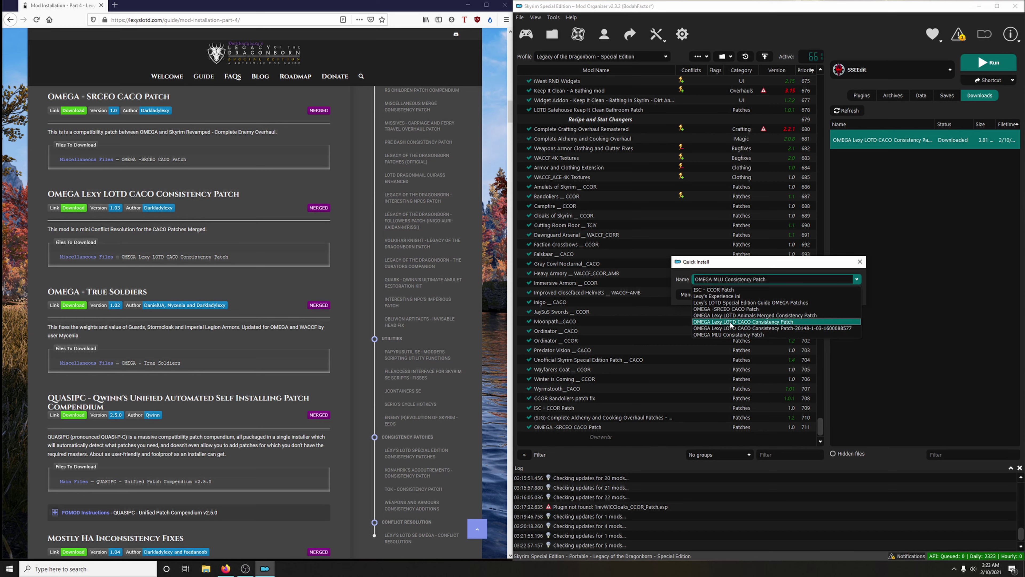
left_click(741, 322)
left_click(825, 294)
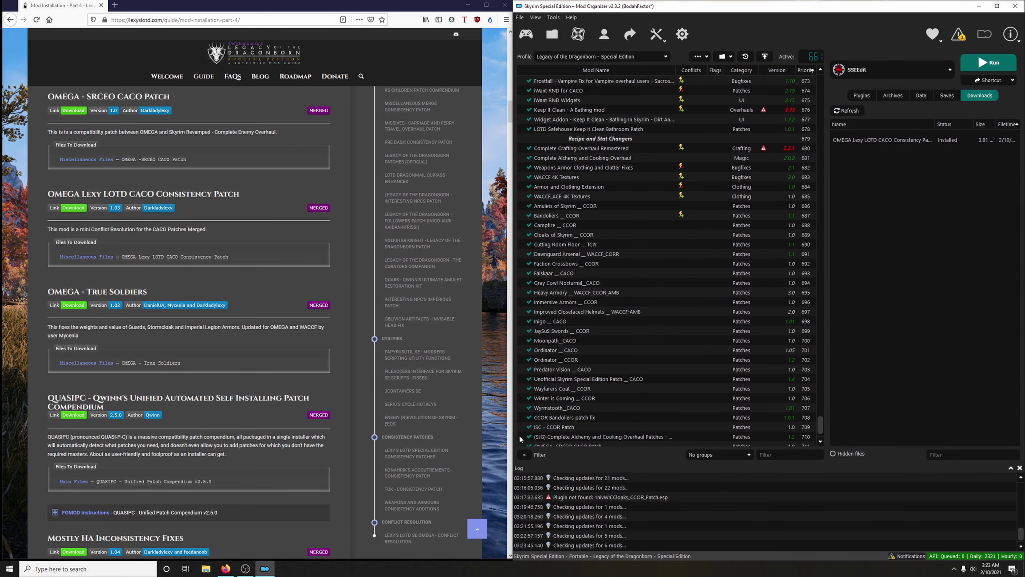
left_click(529, 428)
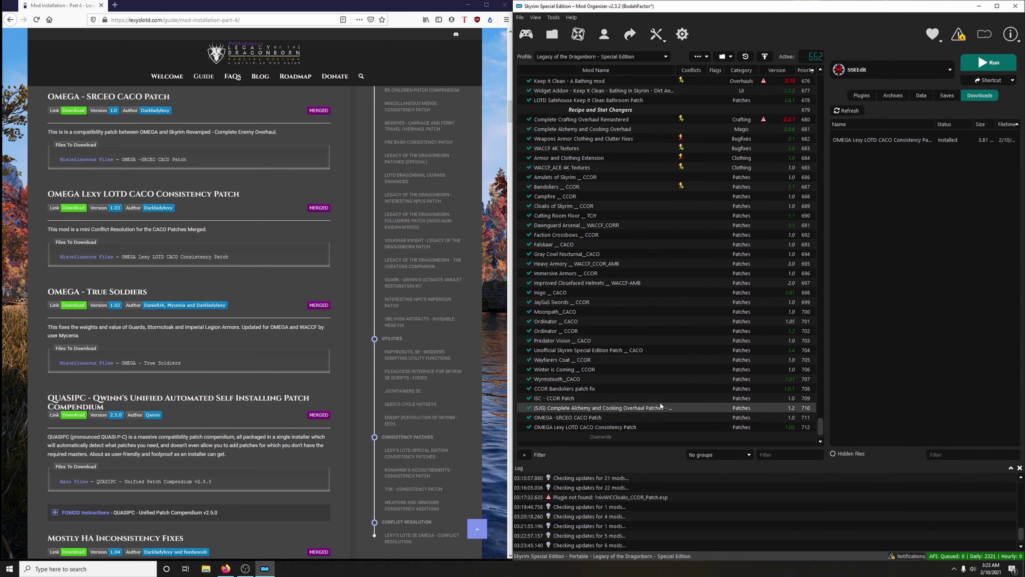
Download the miscellaneous file OMEGA - True Soldiers to the mod manager from the guide's Nexus Mods link
scroll(179, 351, "down", 1)
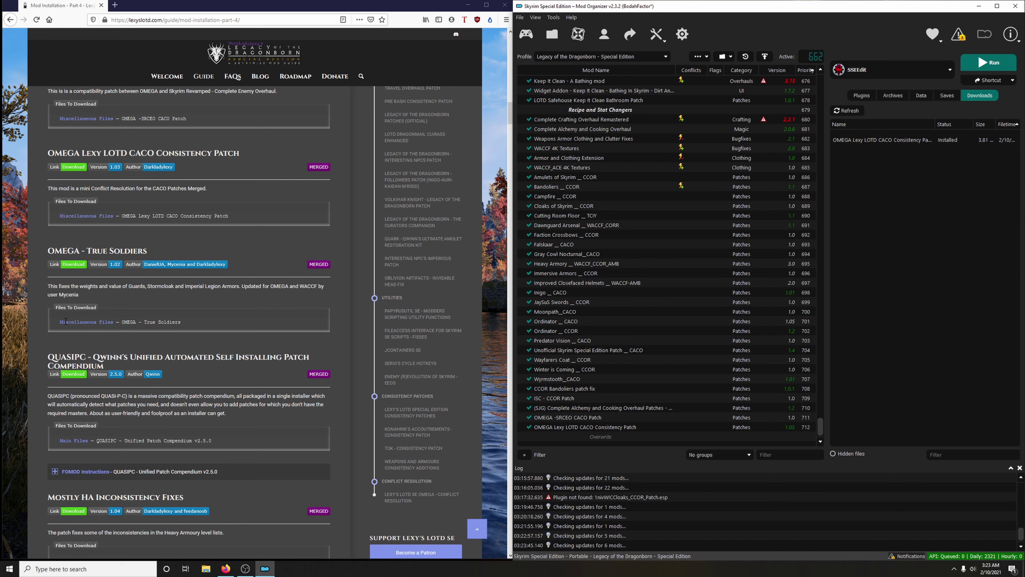
left_click(76, 265)
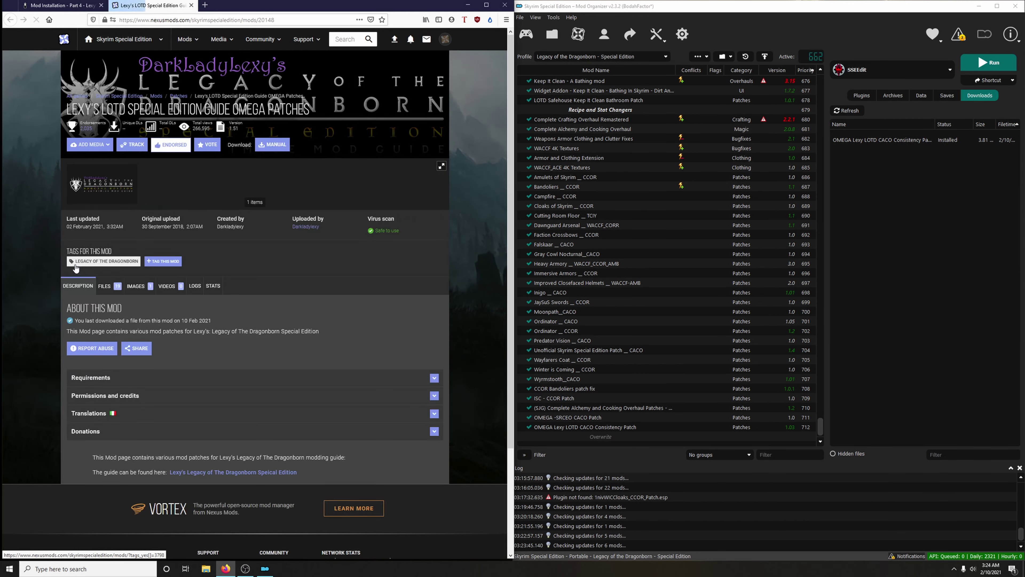
left_click(104, 286)
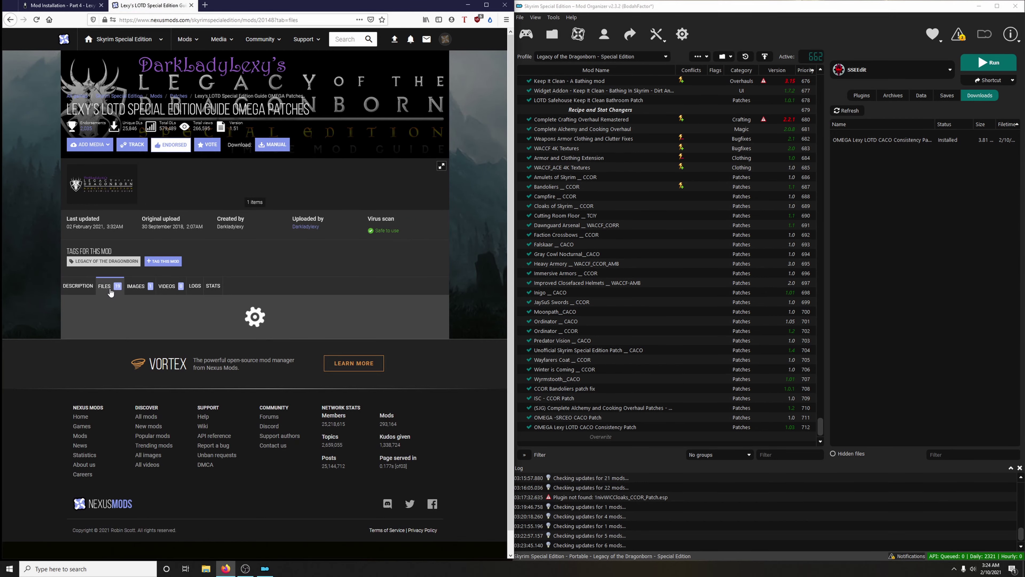
scroll(229, 339, "down", 5)
scroll(230, 335, "down", 8)
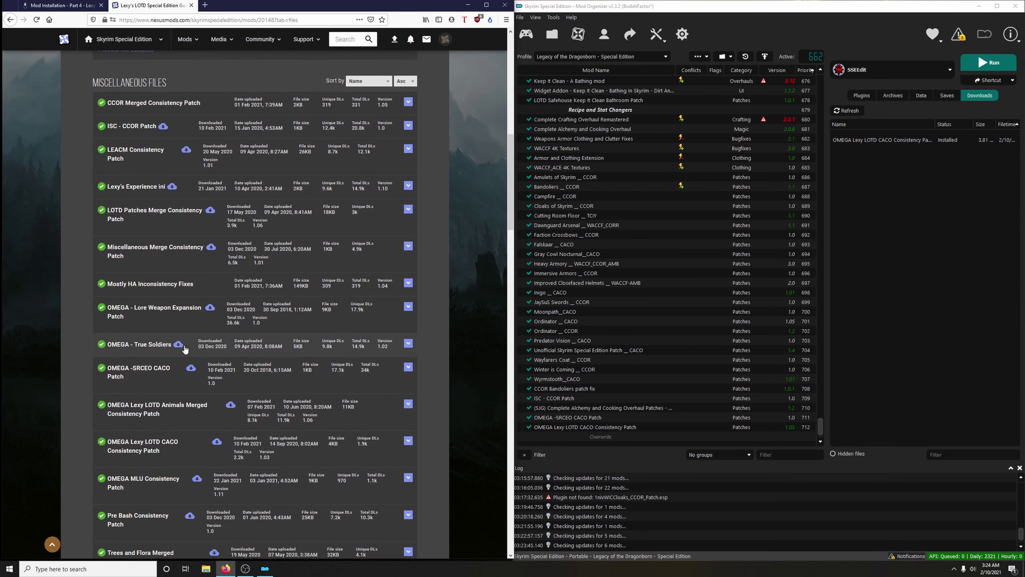
left_click(128, 348)
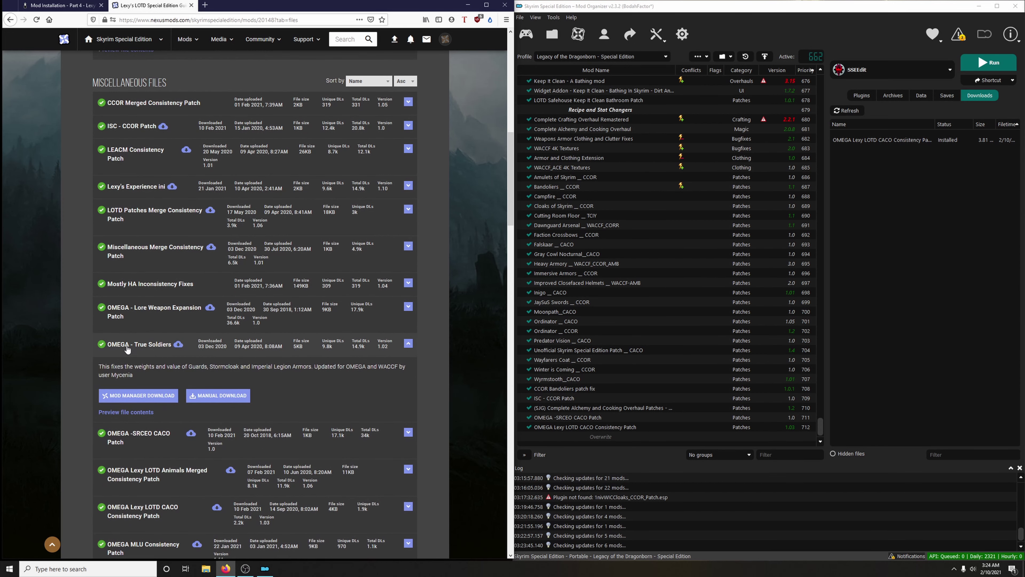
left_click(137, 396)
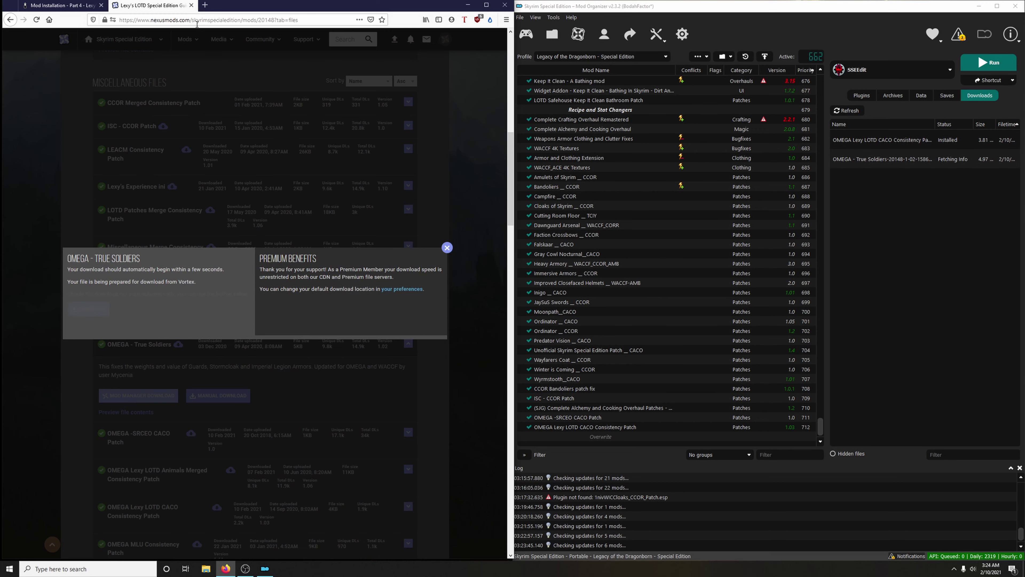
left_click(192, 5)
Install the downloaded archive under the name OMEGA - True Soldiers in Mod Organizer and enable the mod
double_click(882, 159)
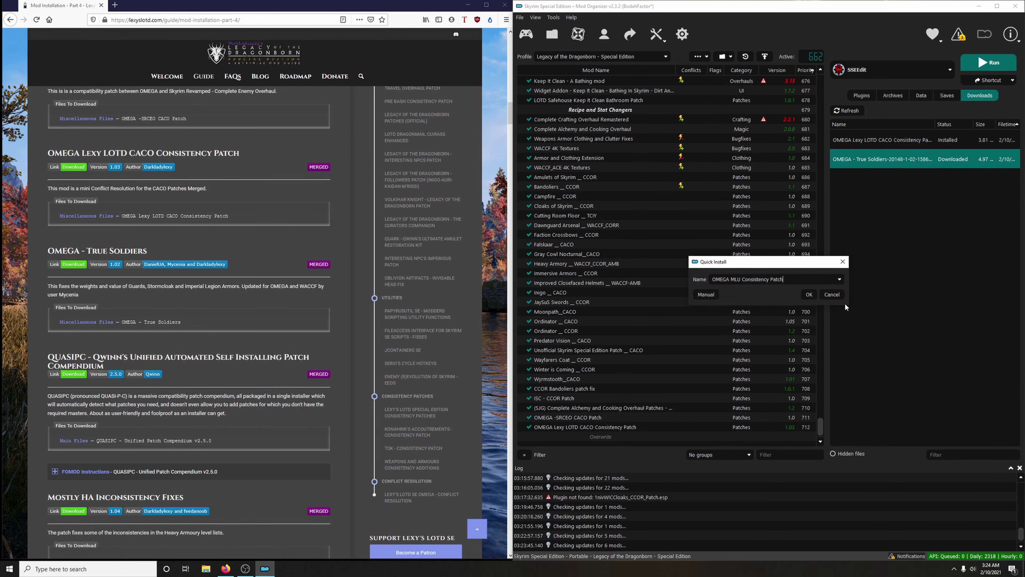
left_click(840, 280)
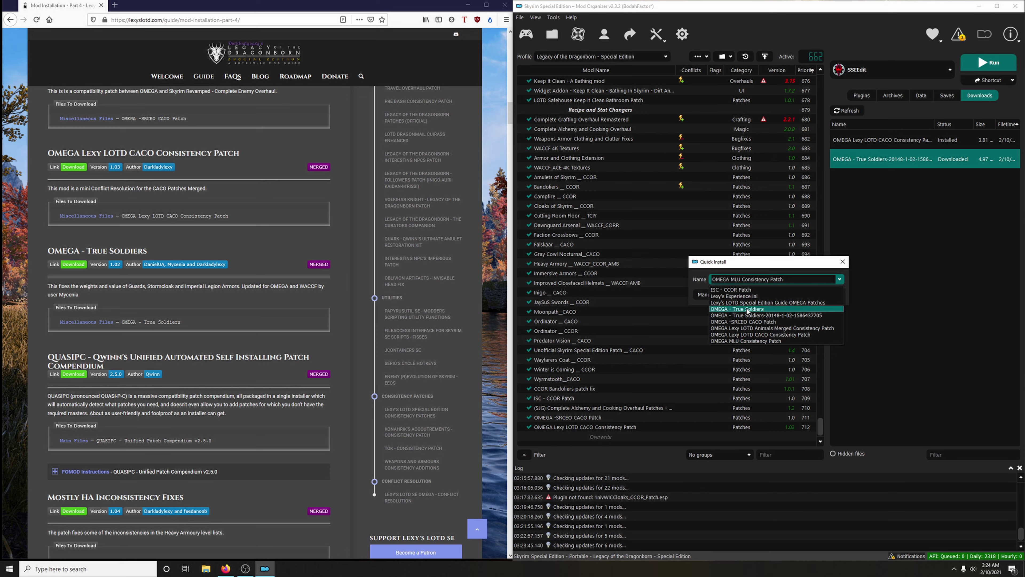
left_click(803, 309)
left_click(810, 295)
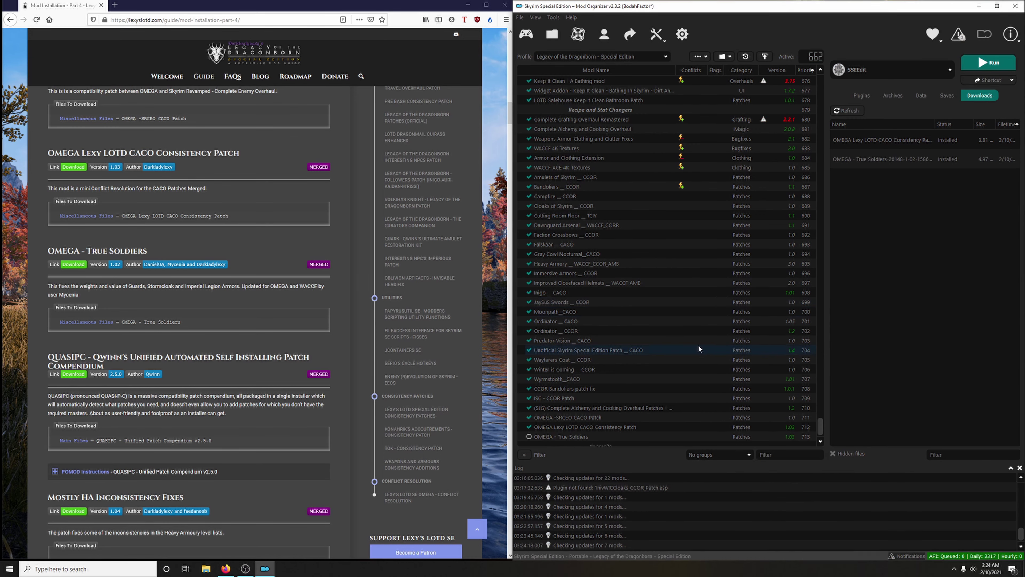
scroll(545, 428, "down", 1)
left_click(530, 427)
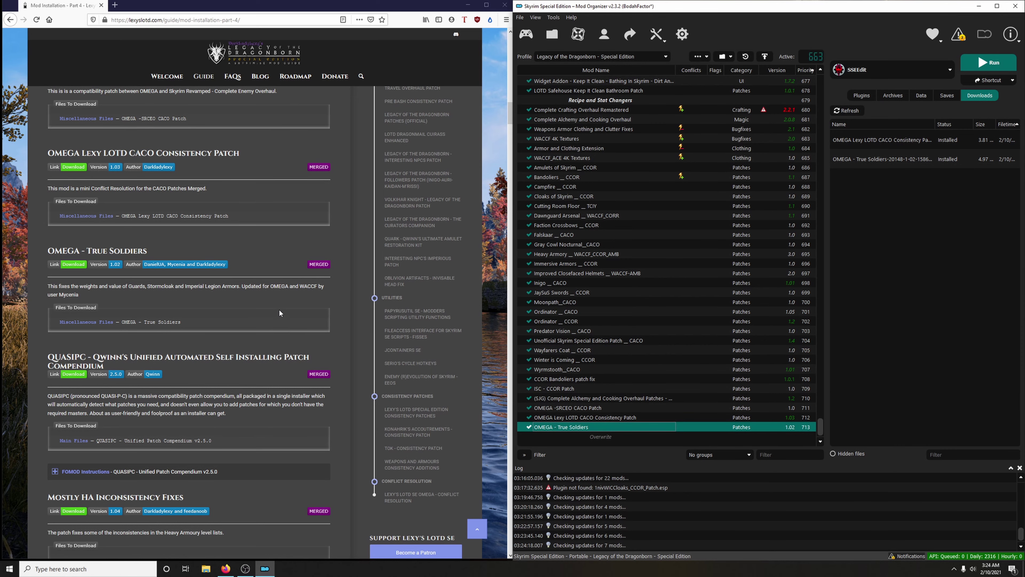
Download the main file QUASIPC - Unified Patch Compendium v2_5_0 to the mod manager from the guide's Nexus Mods link
scroll(279, 308, "down", 4)
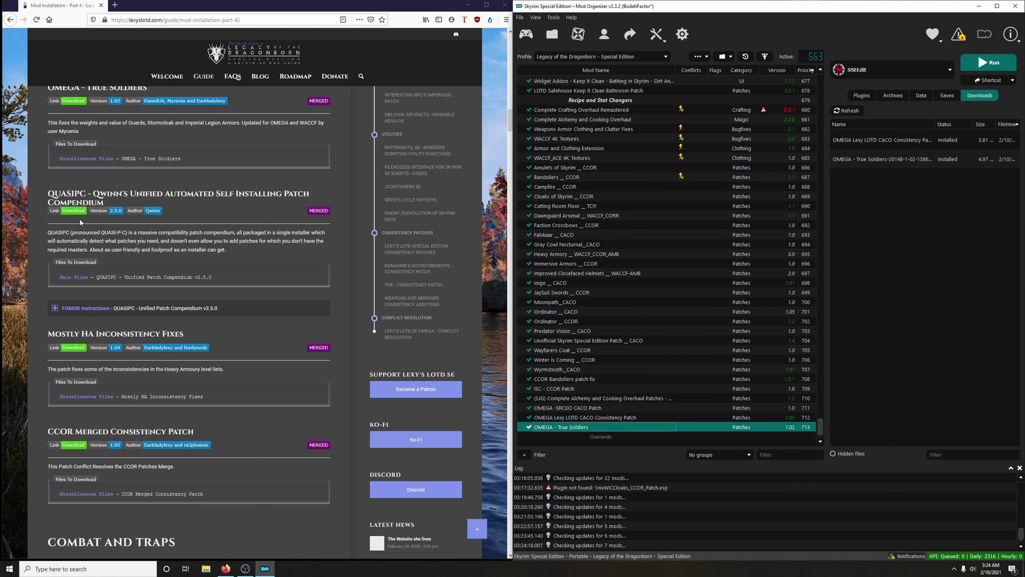
left_click(74, 211)
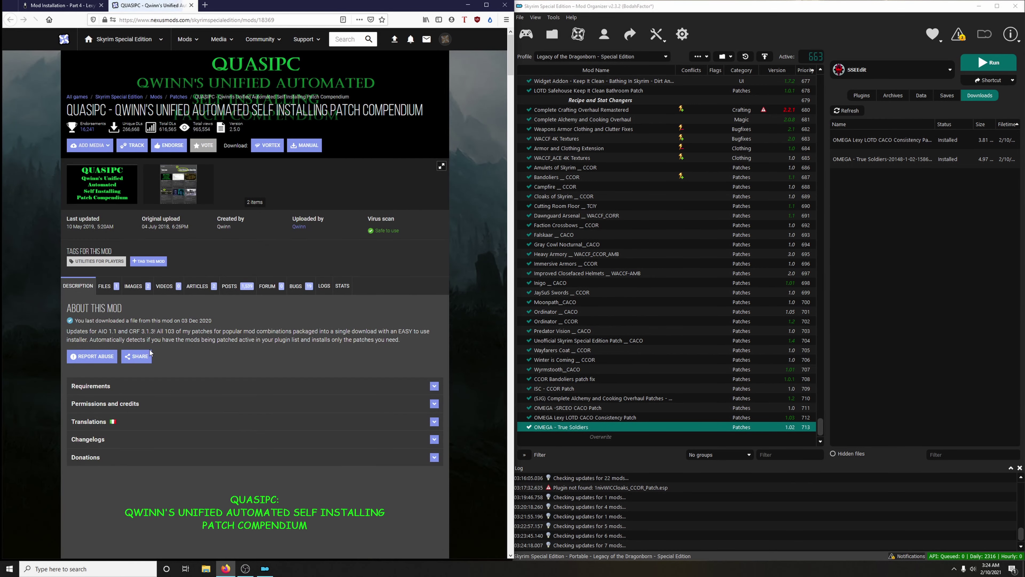
left_click(104, 286)
left_click(146, 410)
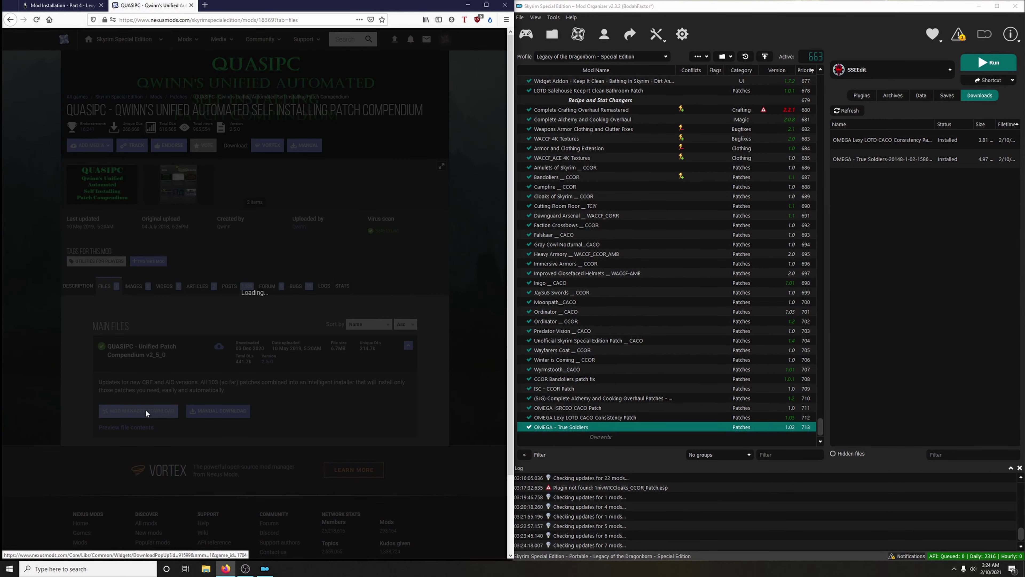
left_click(192, 5)
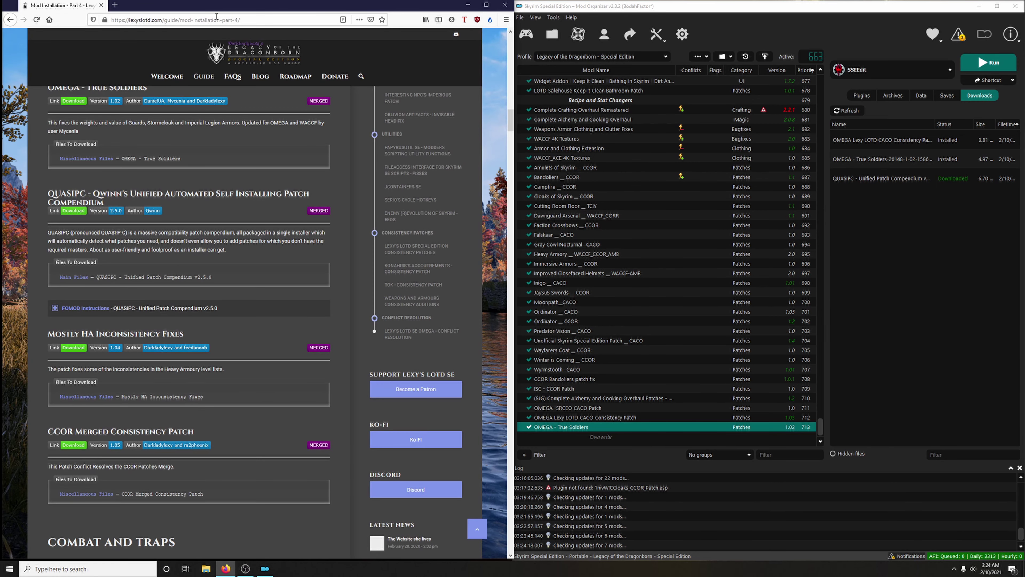
Expand the guide's FOMOD instructions for QUASIPC - Unified Patch Compendium v2.5.0 and view their image at full size
left_click(137, 309)
scroll(346, 407, "down", 2)
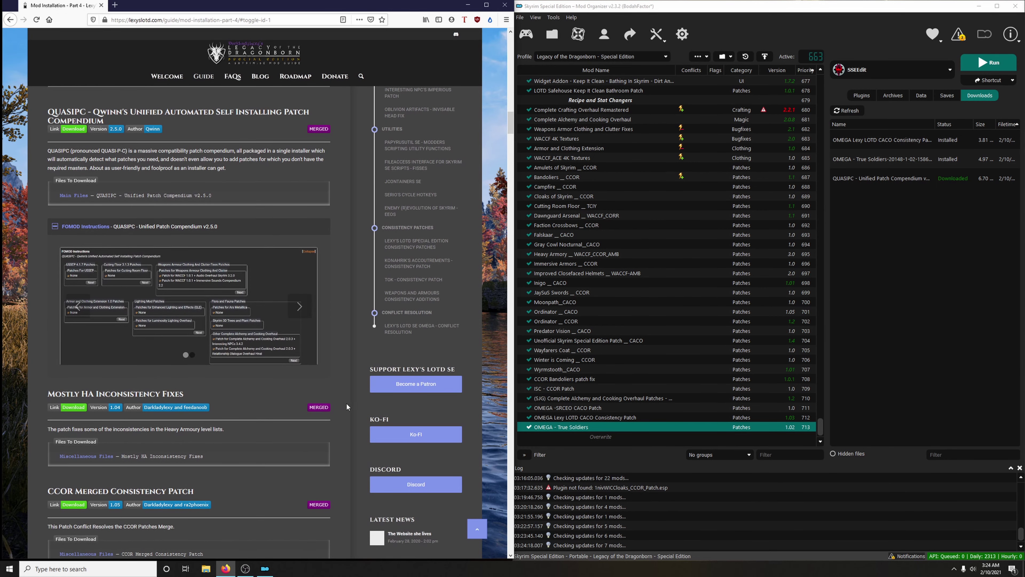
right_click(183, 288)
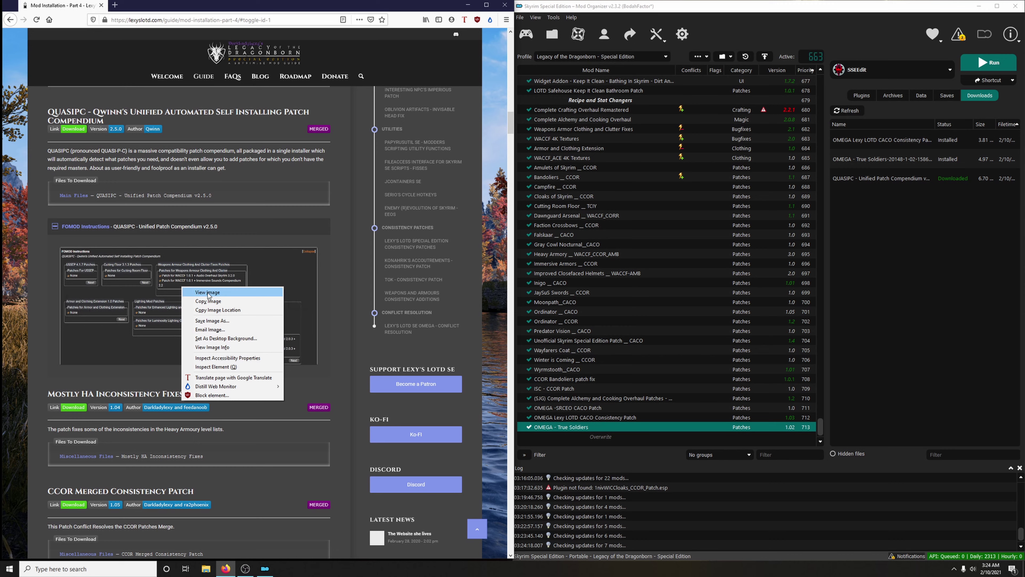
left_click(208, 292)
Start installing the downloaded QUASIPC archive and deselect the USSEP 4.1.7 patch for Interesting NPCs 3.4.2, advancing to the Cutting Room Floor patches
double_click(849, 180)
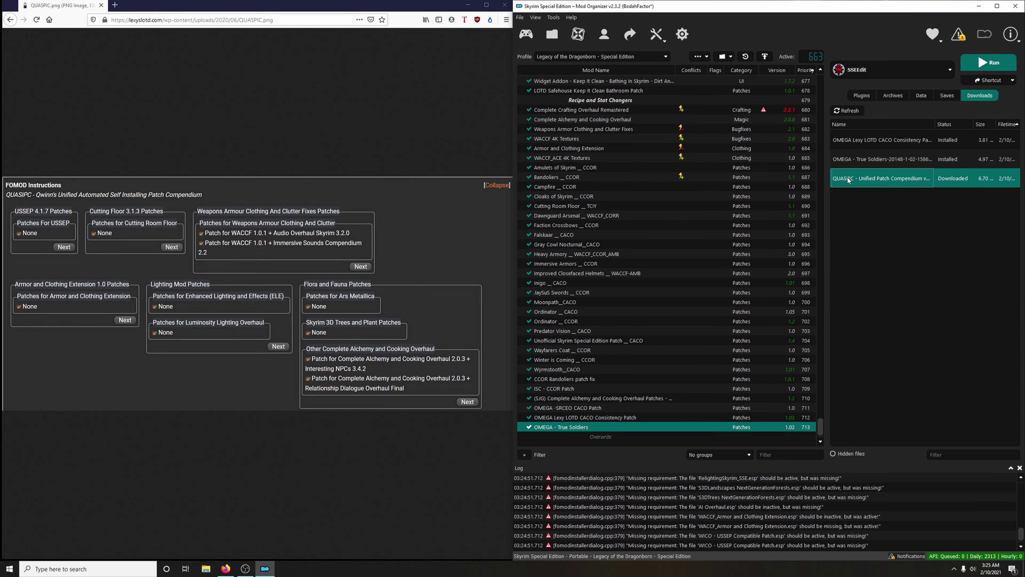
left_click_drag(549, 178, 707, 86)
left_click_drag(827, 281, 909, 483)
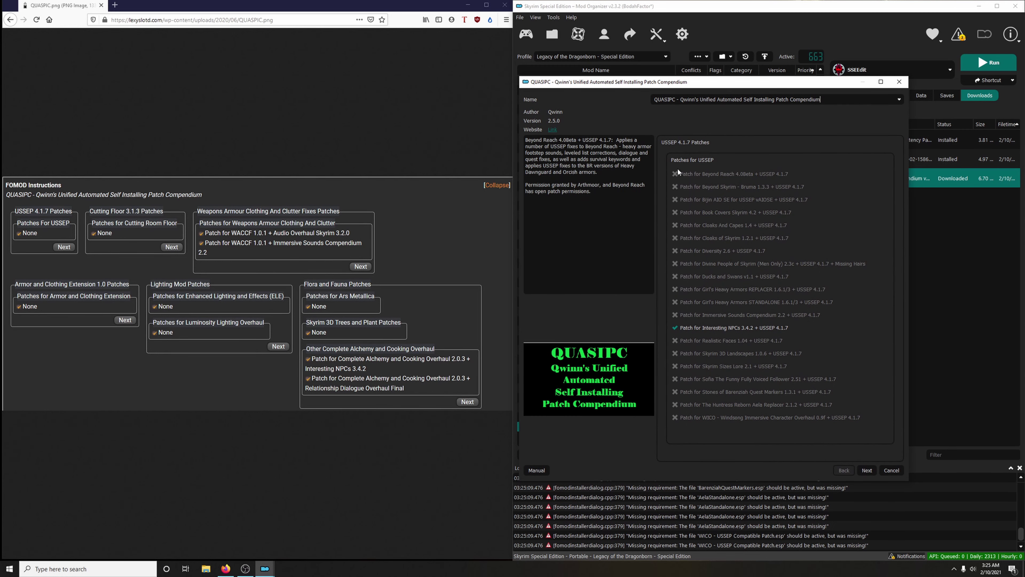
left_click(674, 328)
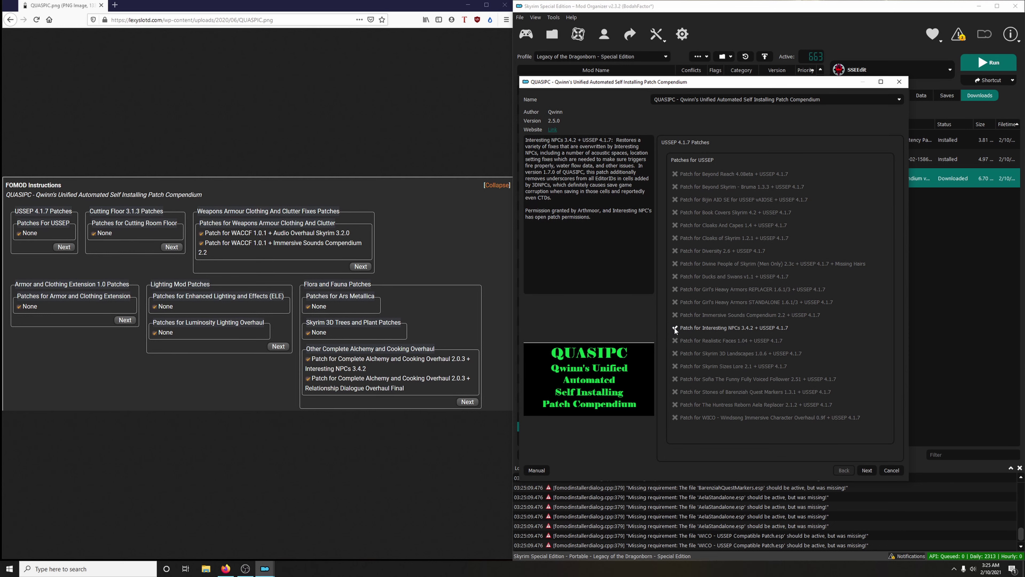
left_click(867, 470)
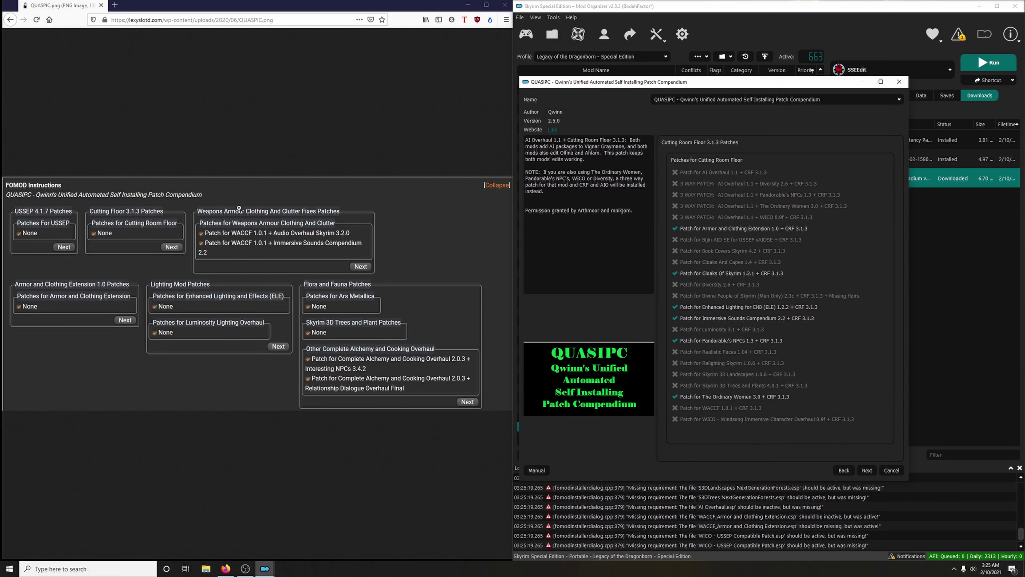
Deselect the Cutting Room Floor patches for Armor and Clothing Extension, Cloaks of Skyrim, ELE, Immersive Sounds, Pandorable's NPCs and The Ordinary Women, and continue
left_click(675, 228)
left_click(675, 273)
left_click(676, 307)
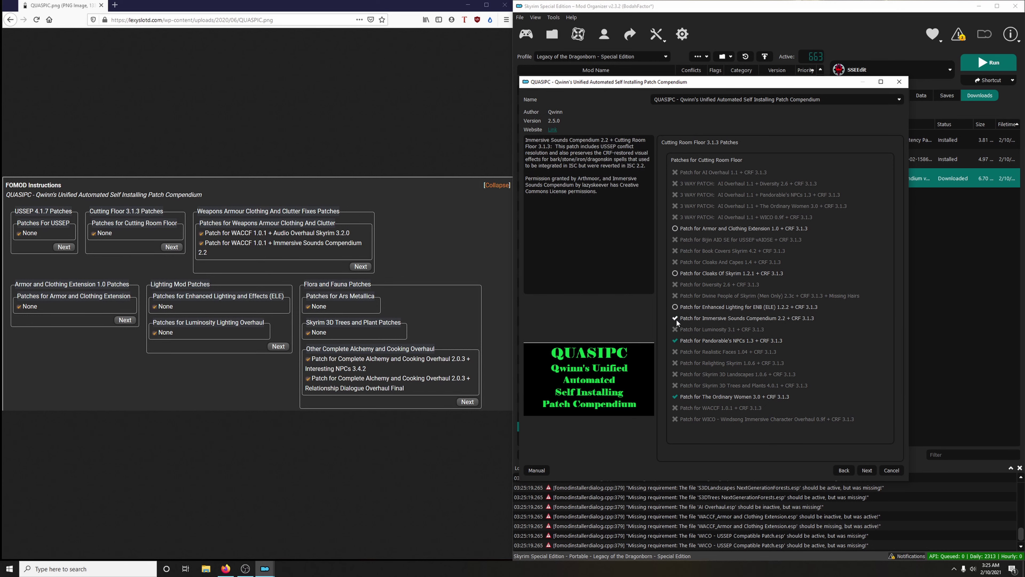
left_click(675, 318)
left_click(675, 341)
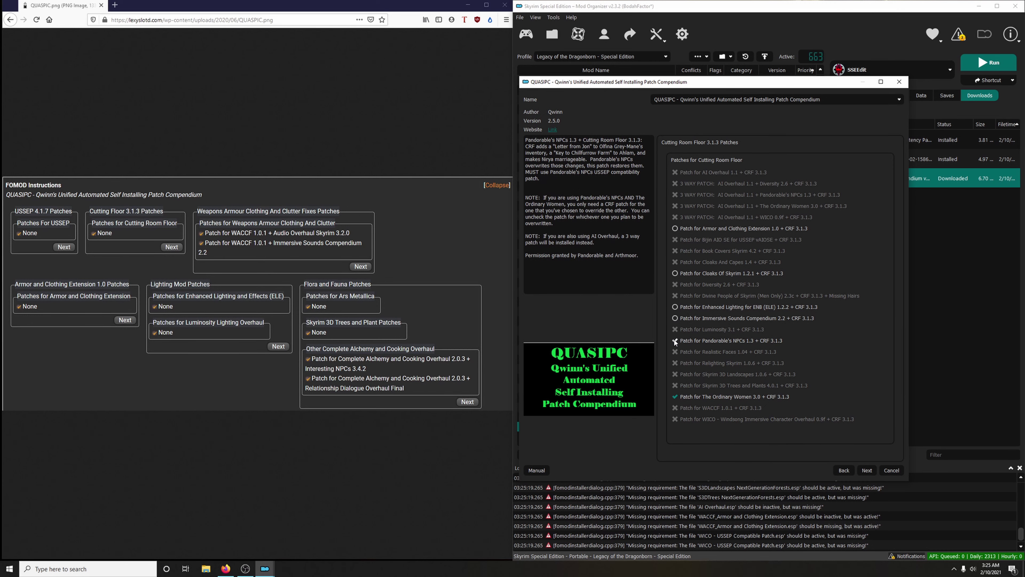
left_click(675, 397)
left_click(867, 470)
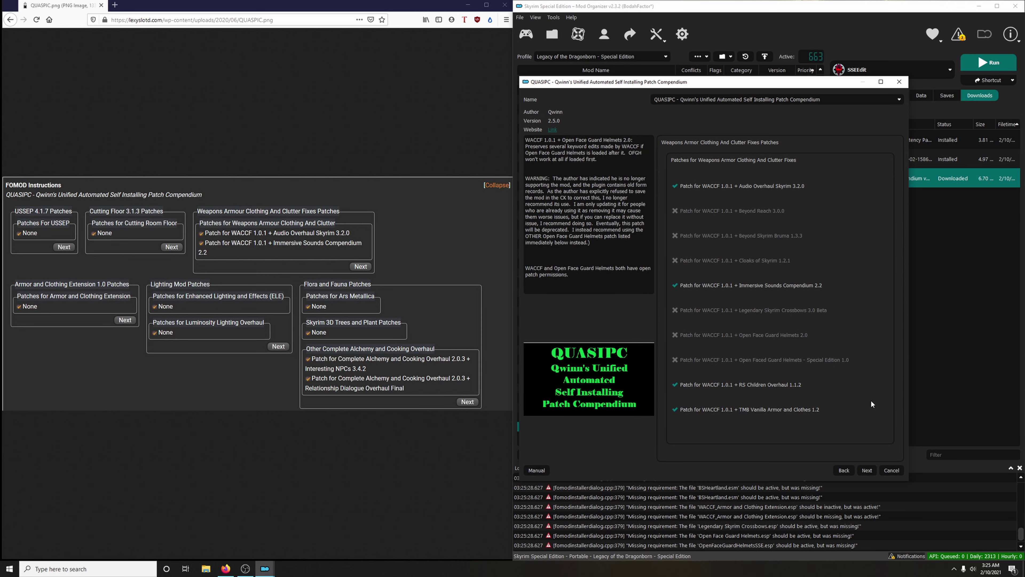
Deselect the WACCF patches for RS Children Overhaul and TMB Vanilla Armor, and the Armor and Clothing Extension patches for Cloaks of Skyrim and Skyrim Immersive Creatures
left_click(675, 385)
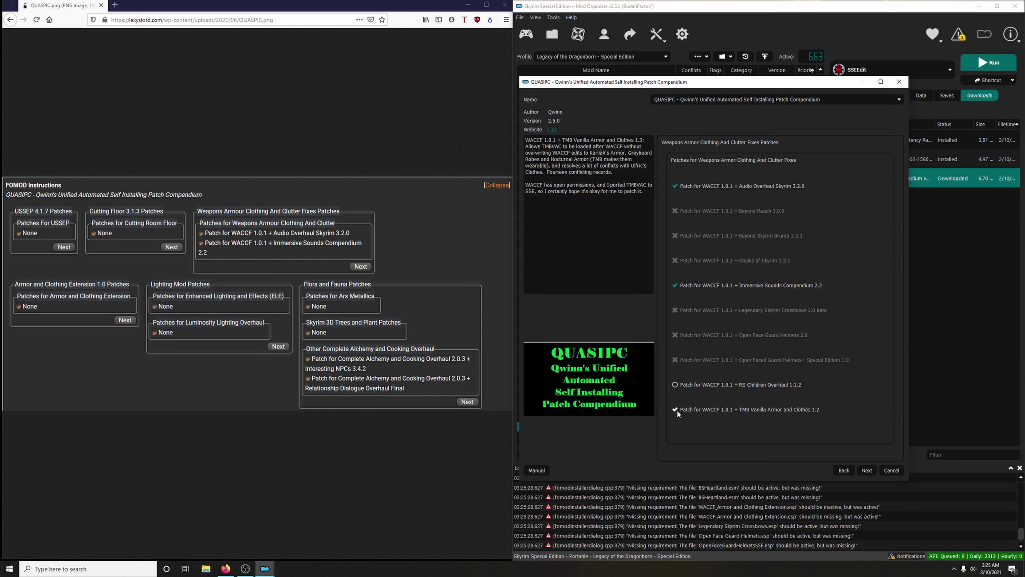
left_click(867, 472)
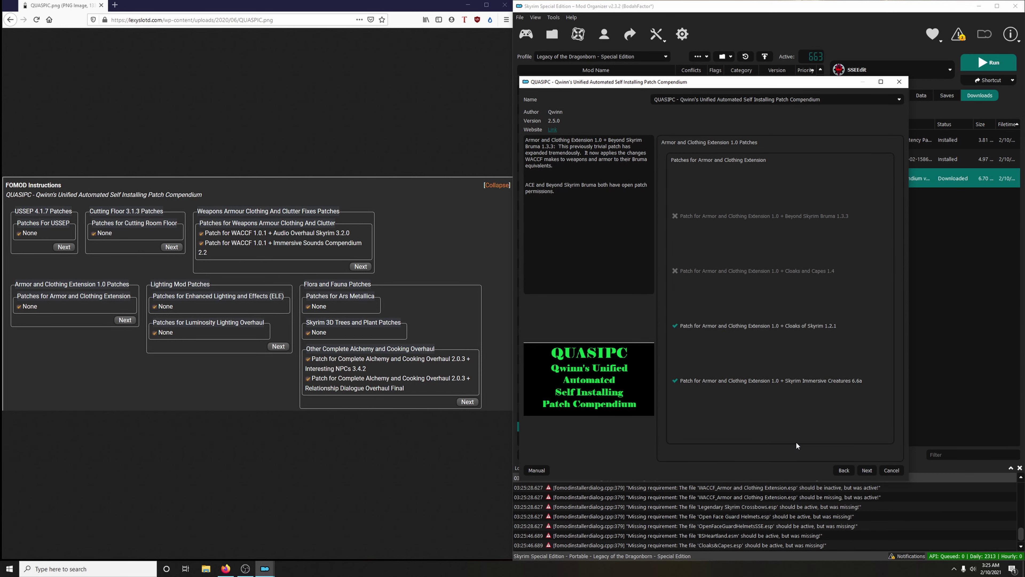
left_click(673, 327)
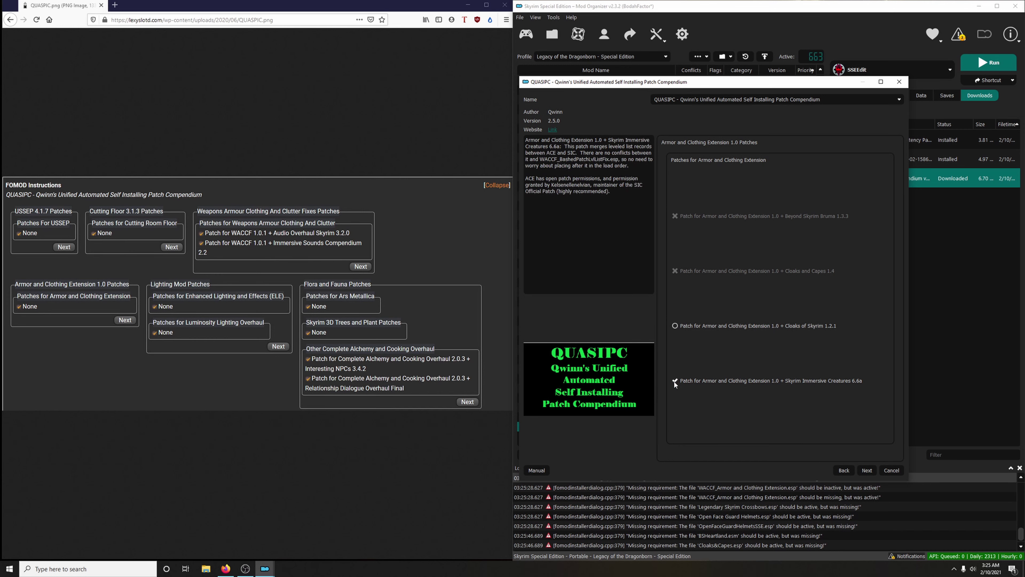
left_click(875, 468)
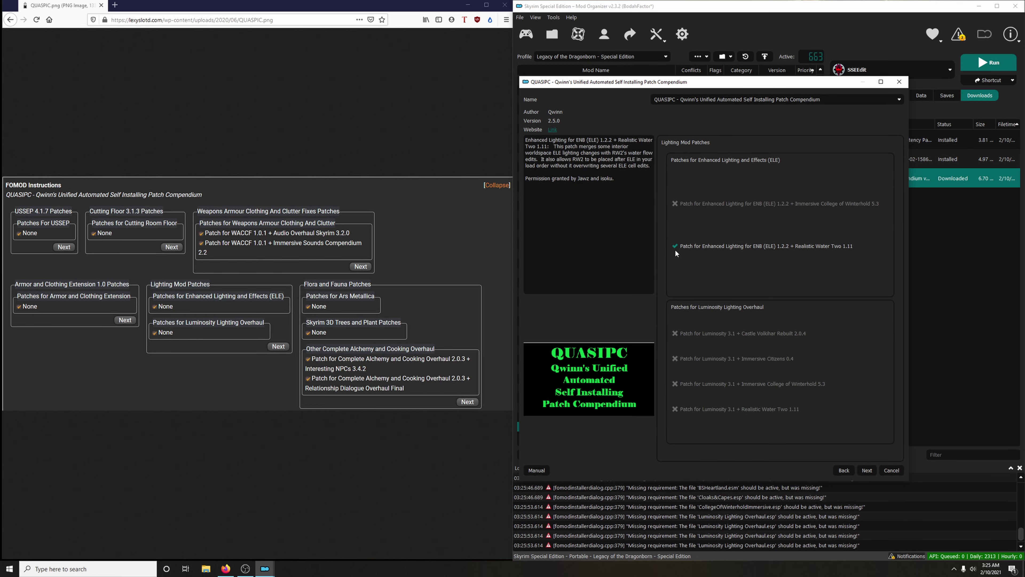
Deselect the ELE patch for Realistic Water Two and the CACO patch for Audio Overhaul Skyrim 3.2.0, advancing to the NPC replacer patches
left_click(867, 470)
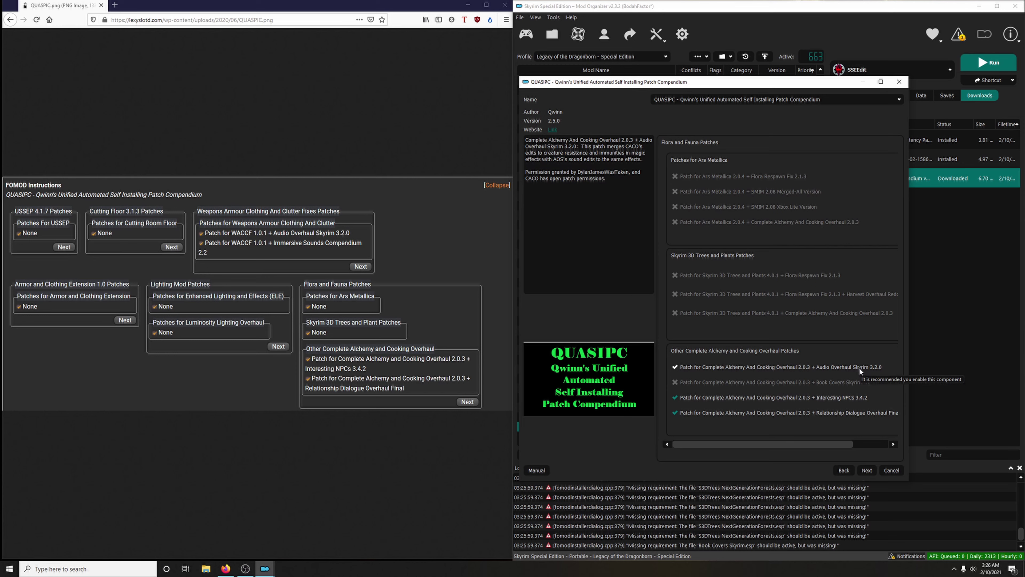
left_click(676, 368)
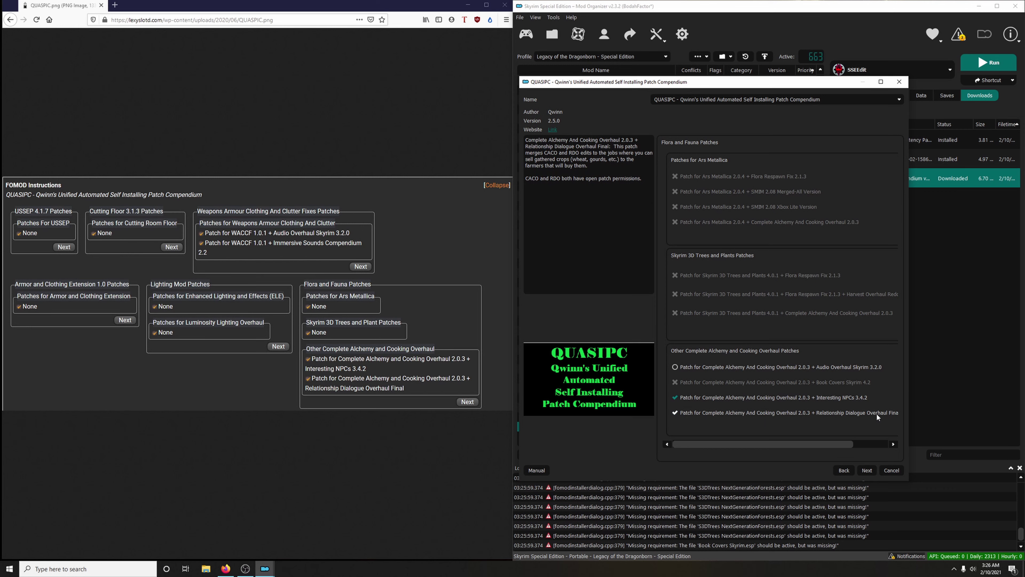
left_click(860, 471)
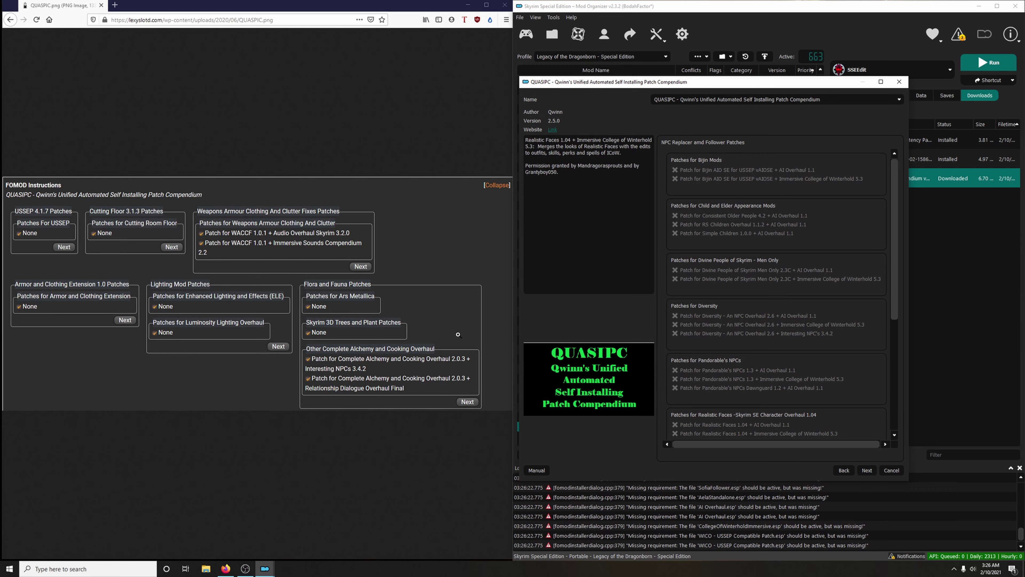
Return to the guide and view the second QUASIPC FOMOD instructions image at full size
left_click(10, 20)
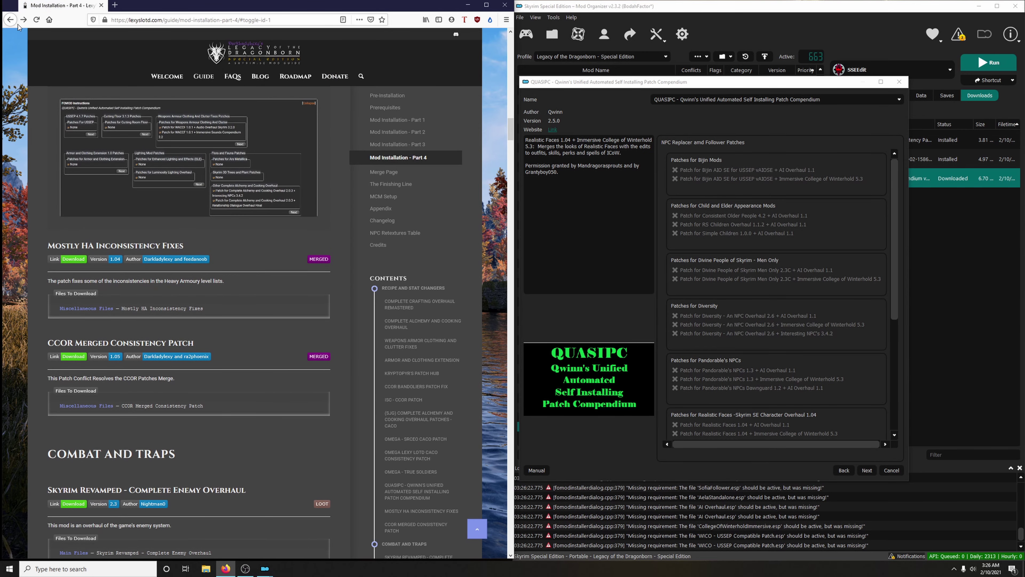
left_click(301, 162)
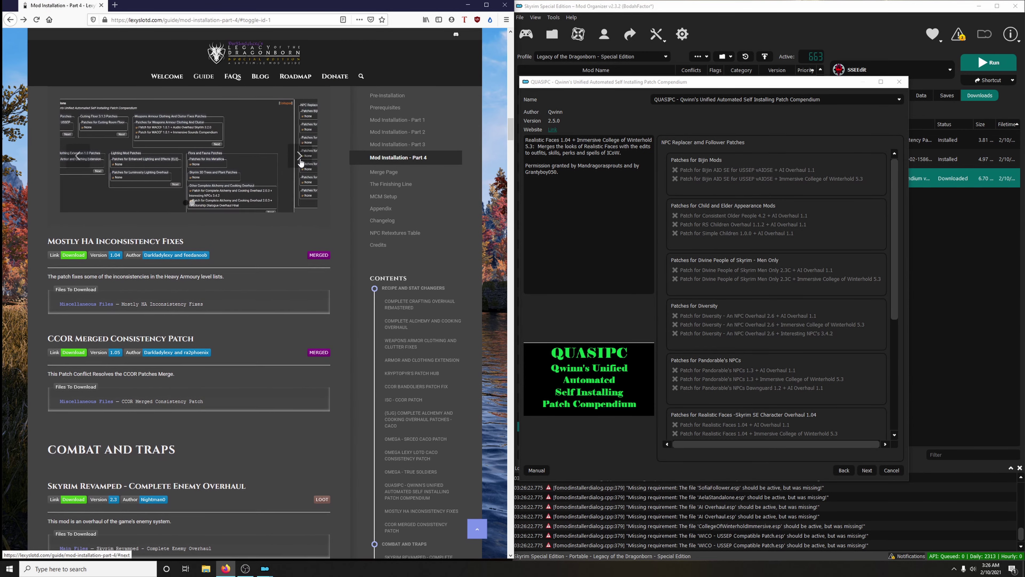
right_click(181, 143)
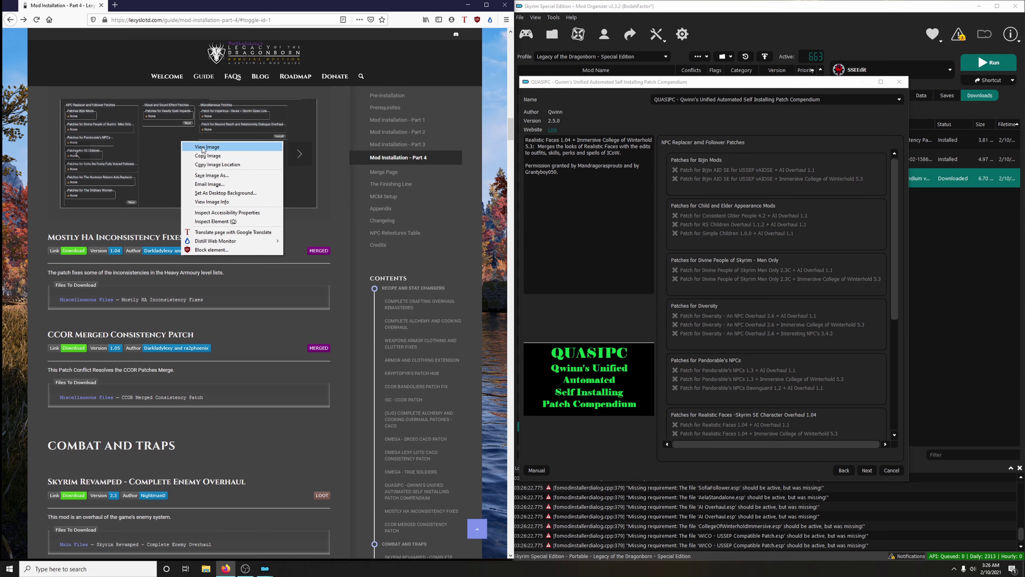
left_click(204, 150)
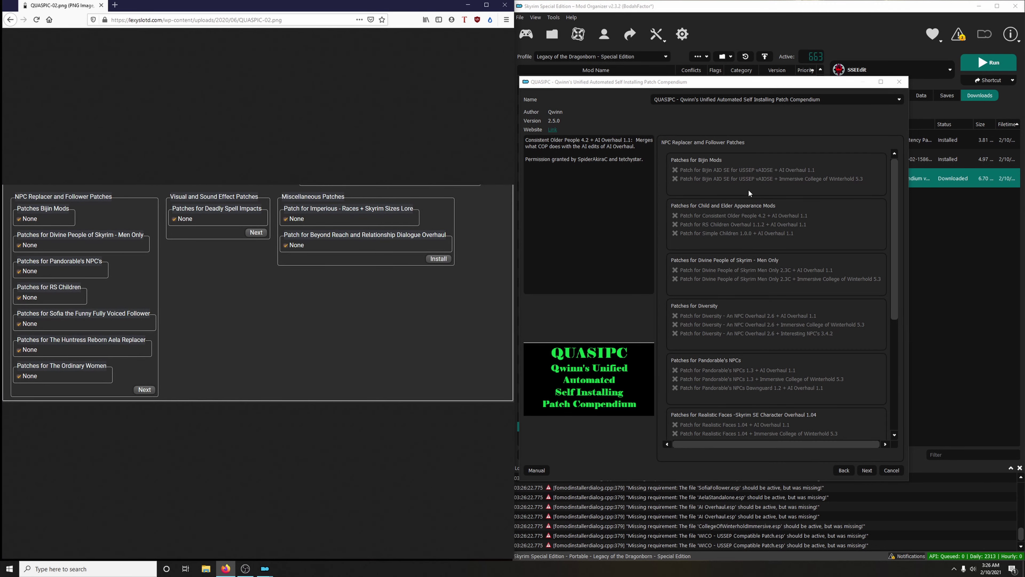
Deselect the Ordinary Women and WICO patches for Interesting NPCs, and the Deadly Spell Impacts patches for Audio Overhaul Skyrim and Immersive Sounds Compendium
scroll(790, 231, "down", 4)
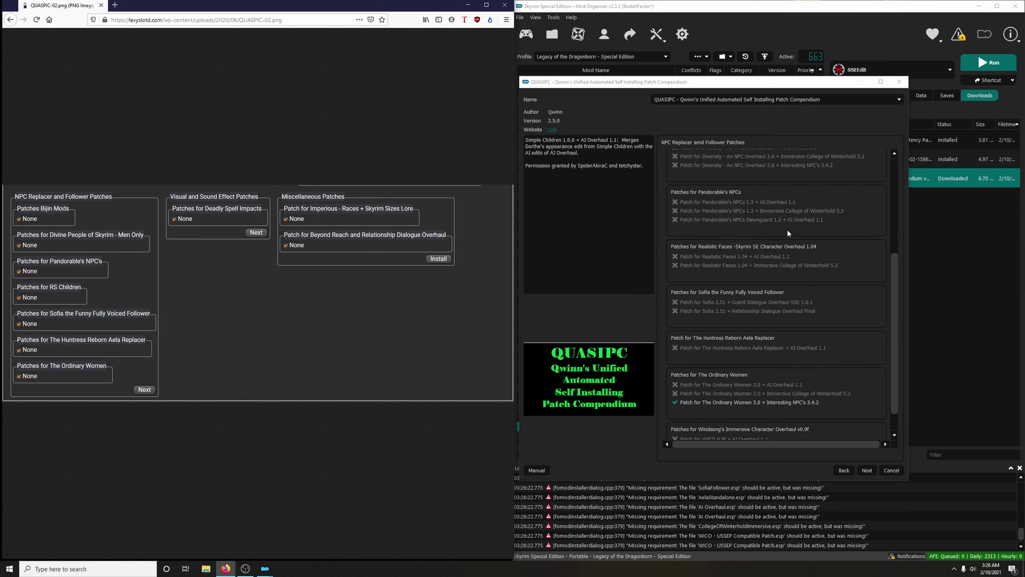
left_click(675, 374)
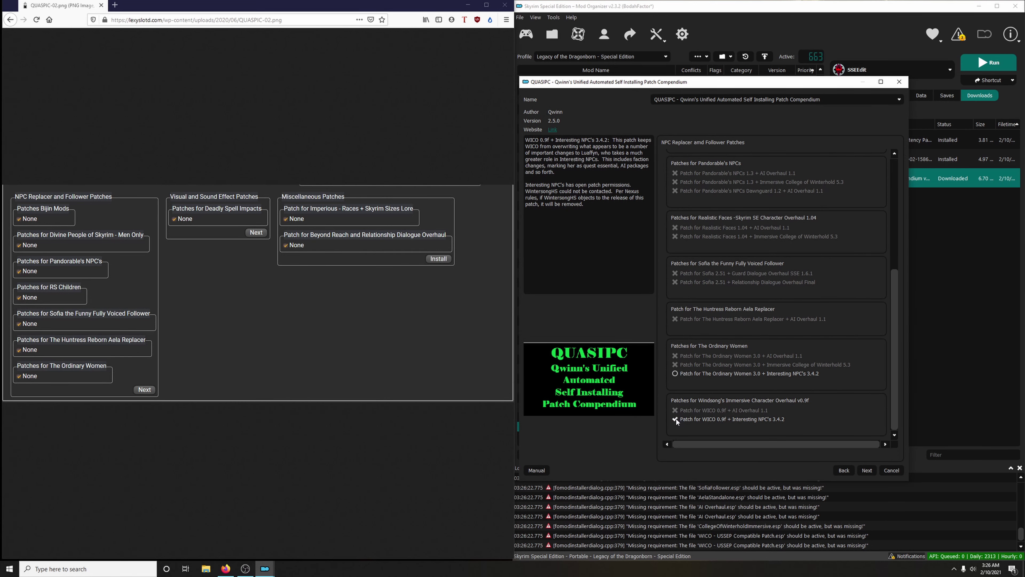
left_click(867, 471)
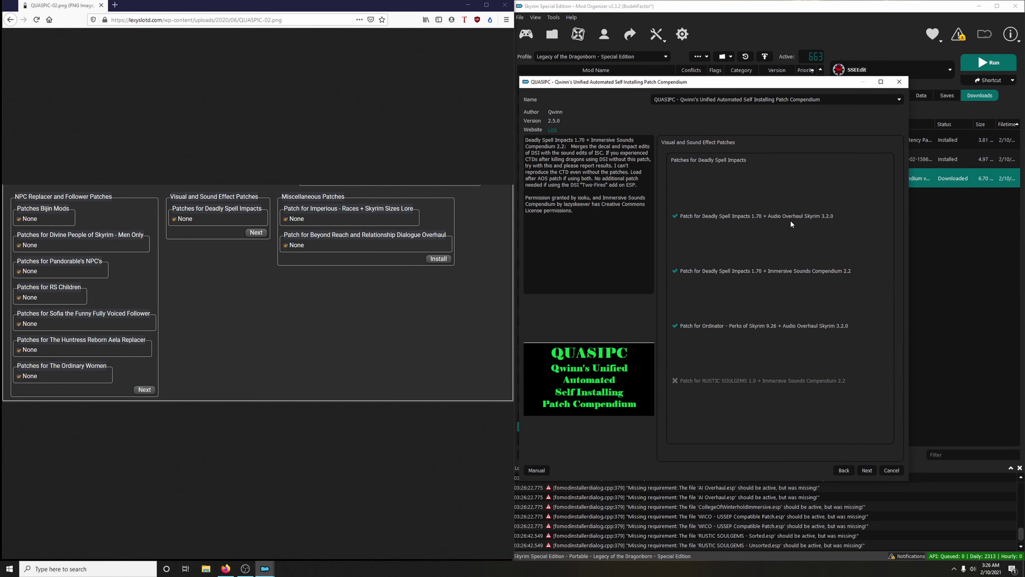
left_click(676, 216)
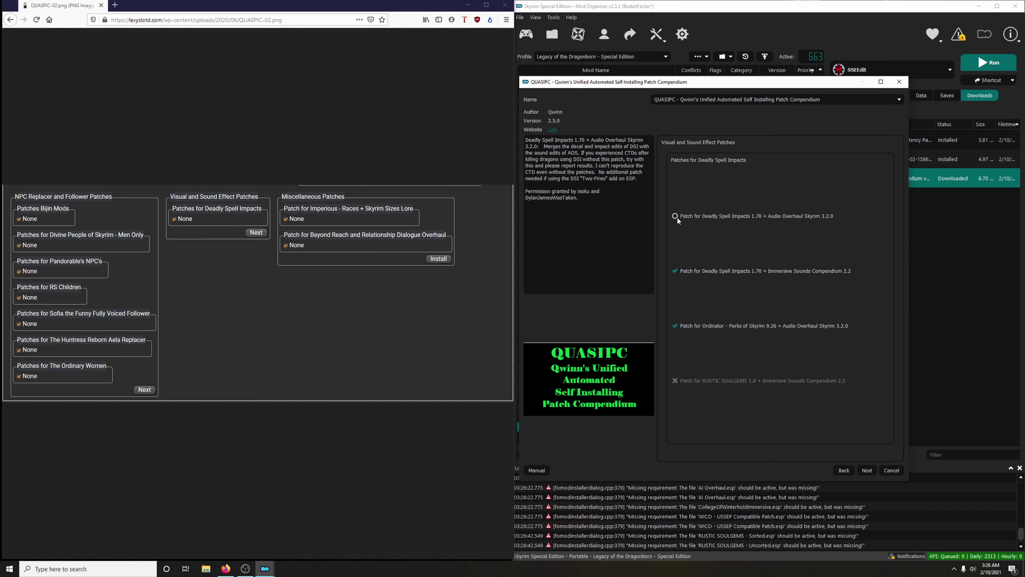
left_click(674, 270)
left_click(867, 470)
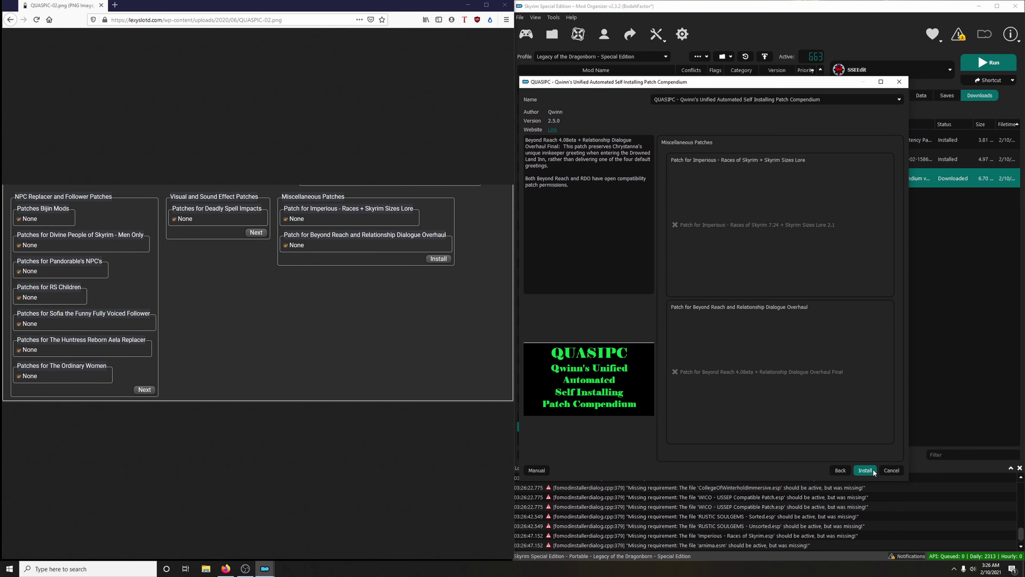
Complete the QUASIPC installation without any miscellaneous patches and enable the mod in the mod list
left_click(865, 470)
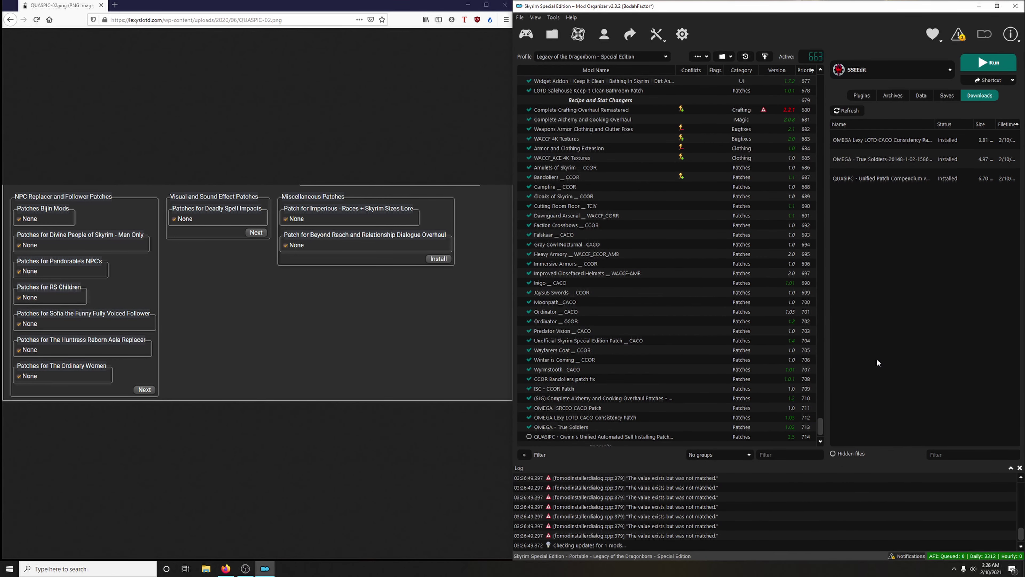
scroll(605, 408, "down", 1)
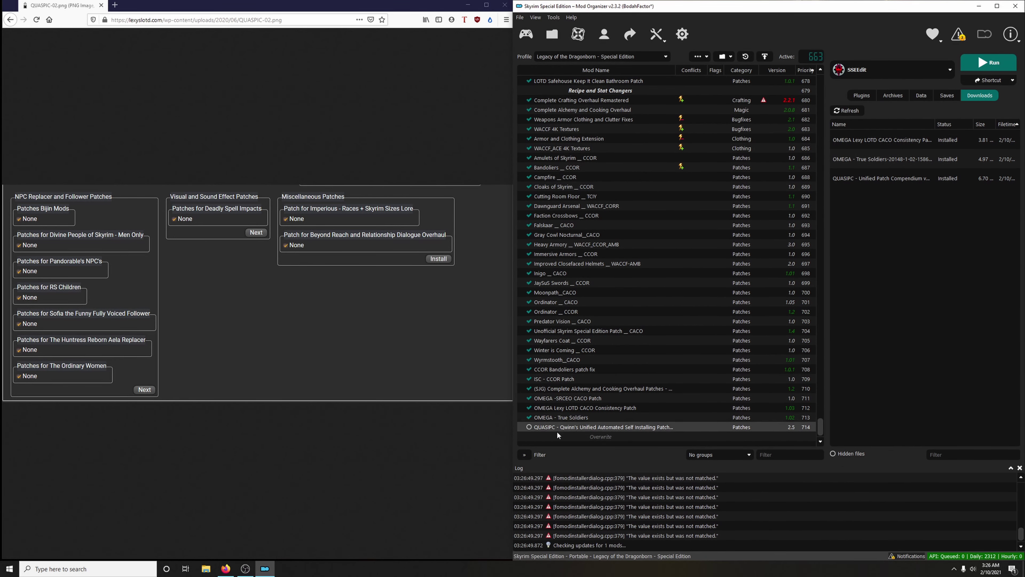
left_click(530, 427)
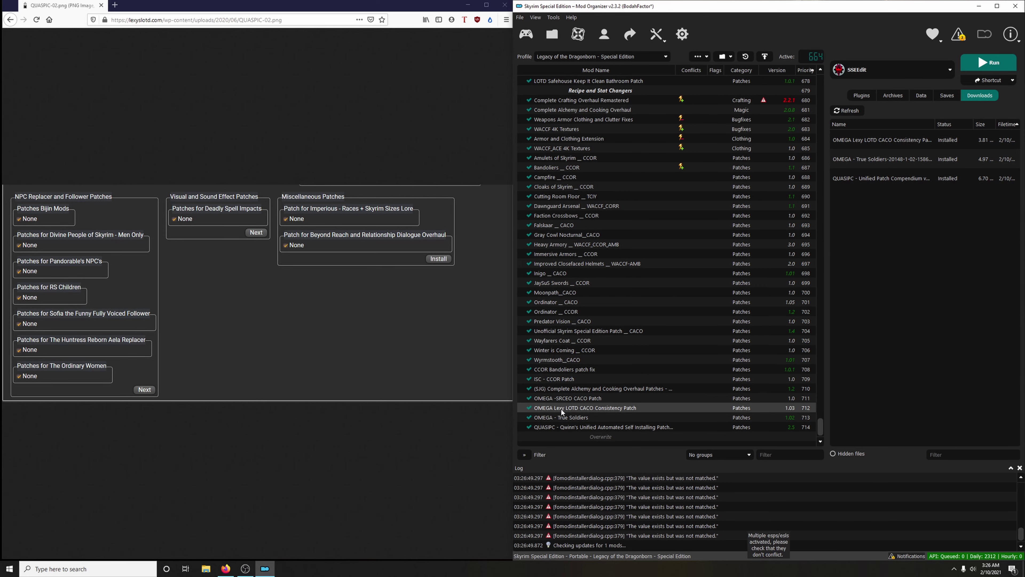
Return to the guide page, collapse the QUASIPC FOMOD instructions, and delete all installed downloads from Mod Organizer
left_click(11, 20)
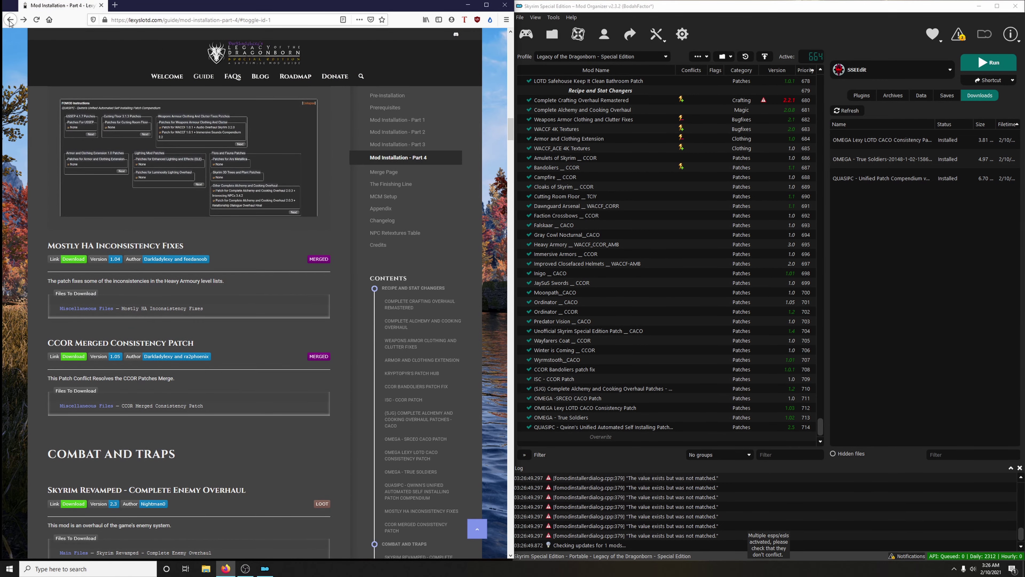
left_click(202, 194)
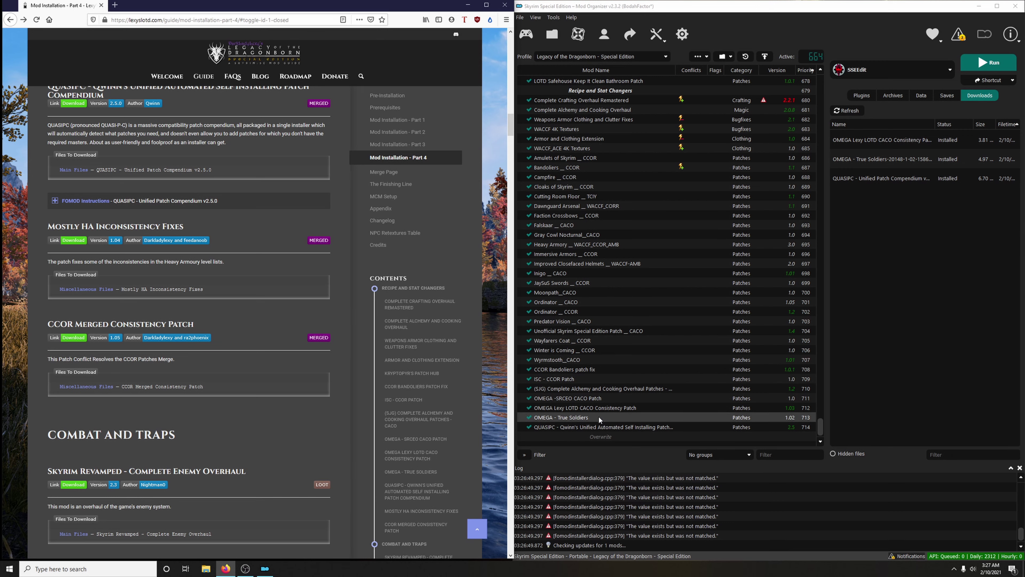
right_click(861, 177)
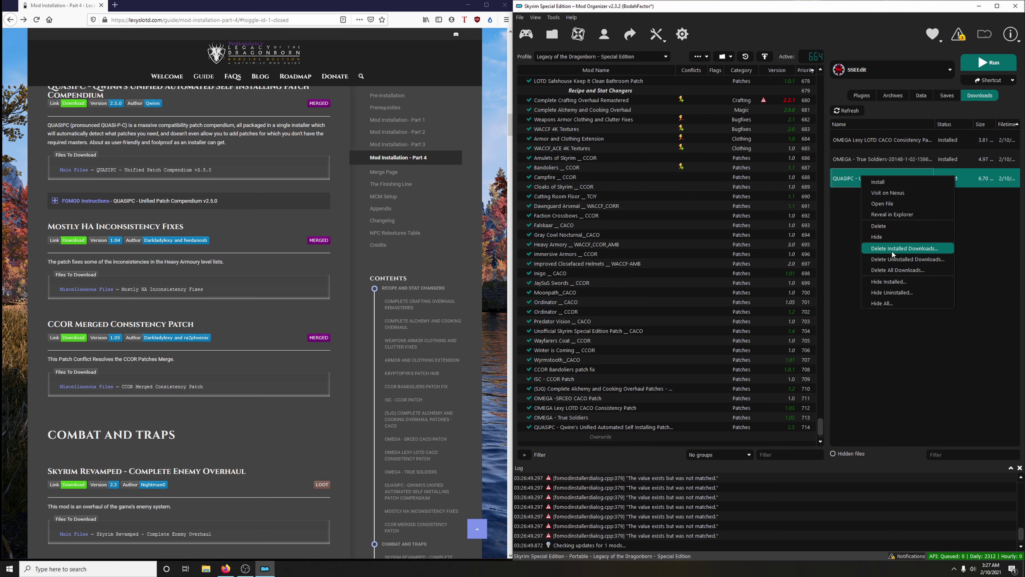
left_click(891, 250)
left_click(574, 295)
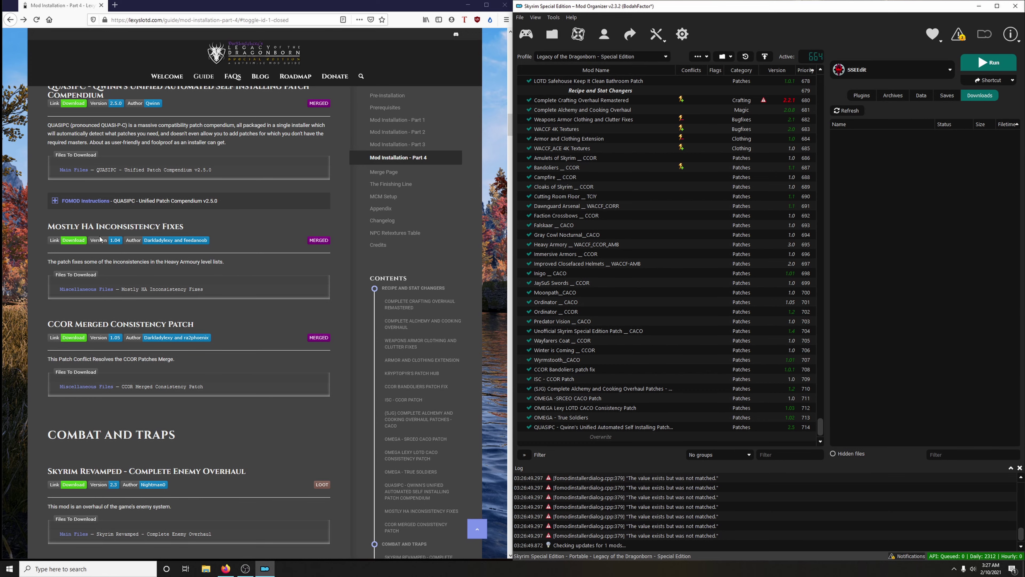
Download the miscellaneous file Mostly HA Inconsistency Fixes to the mod manager from the guide's Nexus Mods link
left_click(72, 241)
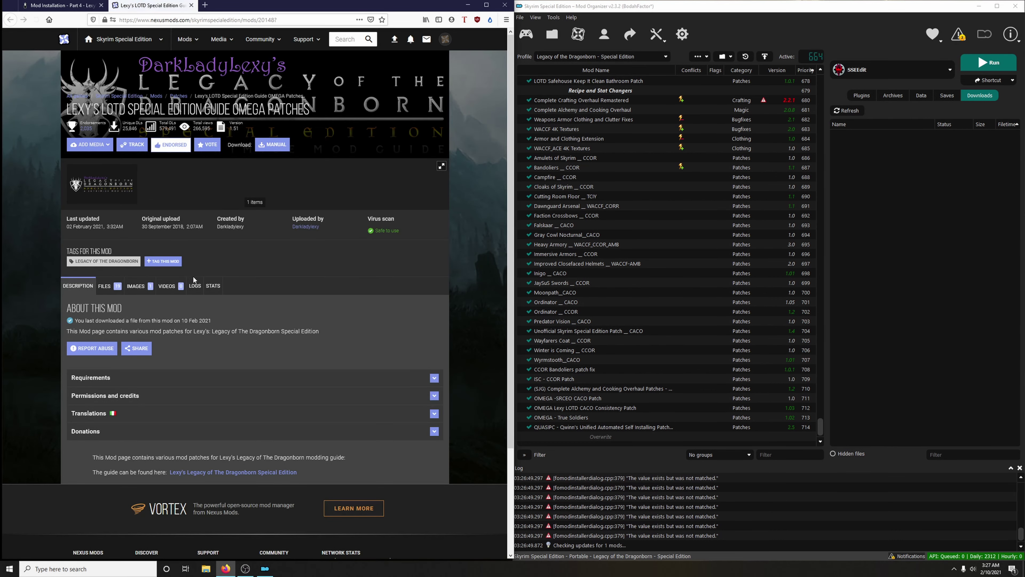
left_click(105, 285)
scroll(318, 321, "down", 5)
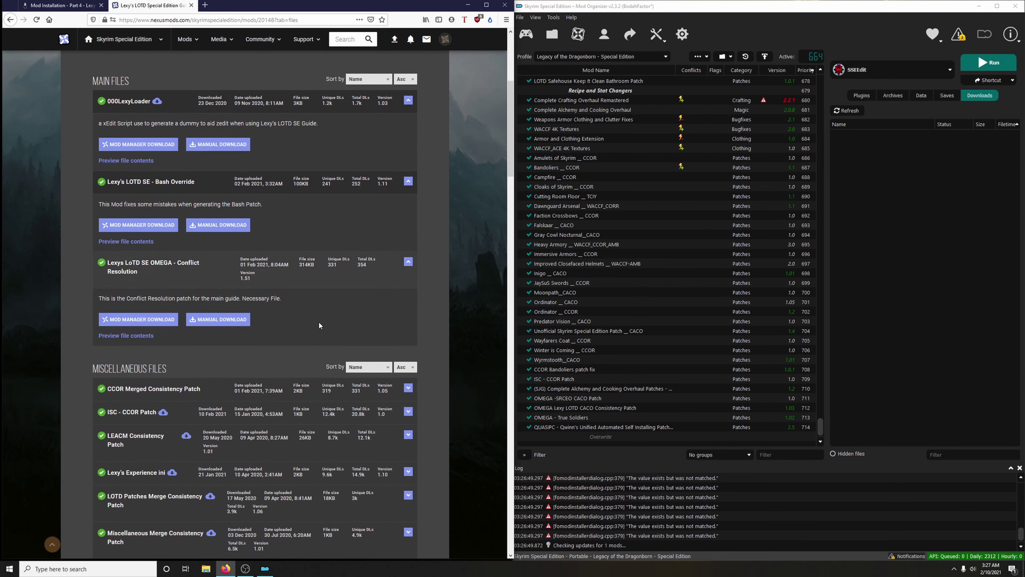
scroll(318, 322, "down", 8)
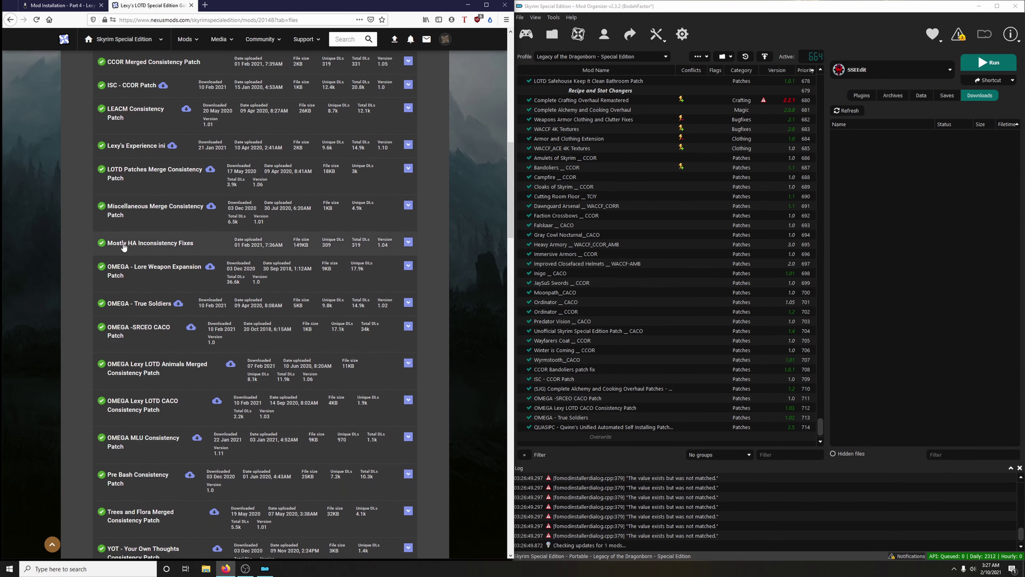
left_click(153, 249)
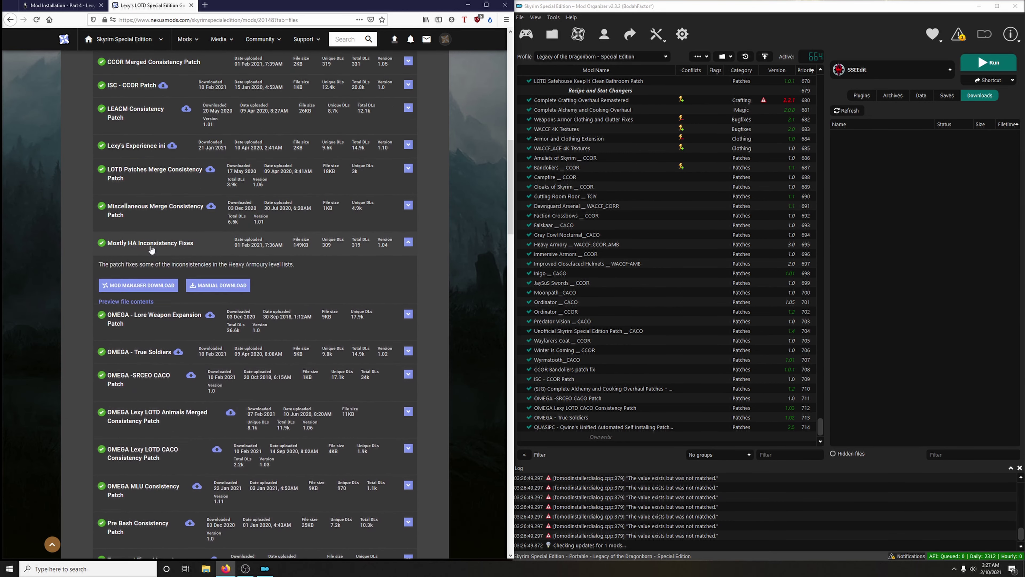
left_click(157, 288)
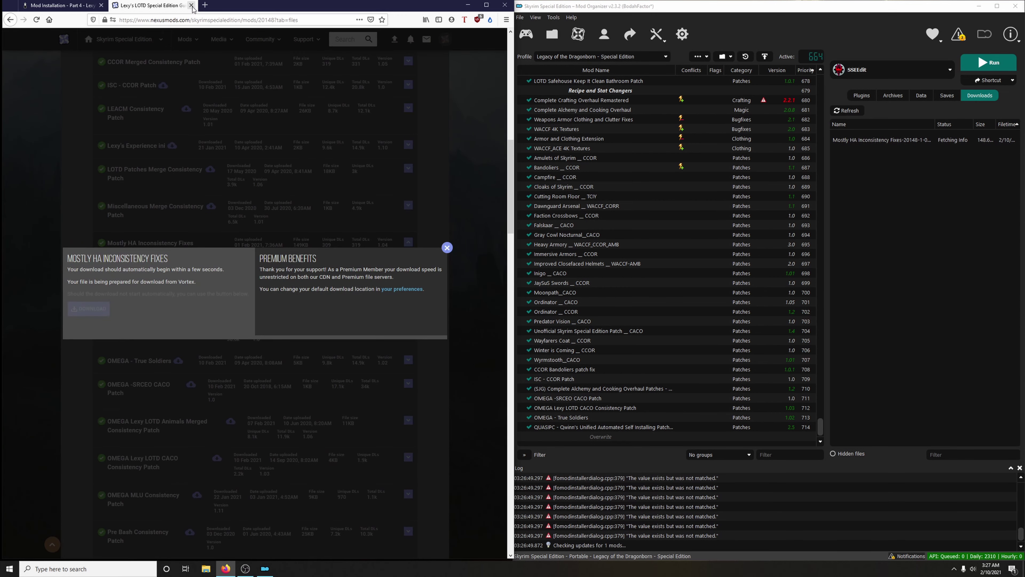
Install the downloaded Mostly HA Inconsistency Fixes in Mod Organizer under the name "Mostly HA Inconsistency Fixes" and enable the mod
left_click(191, 6)
double_click(886, 145)
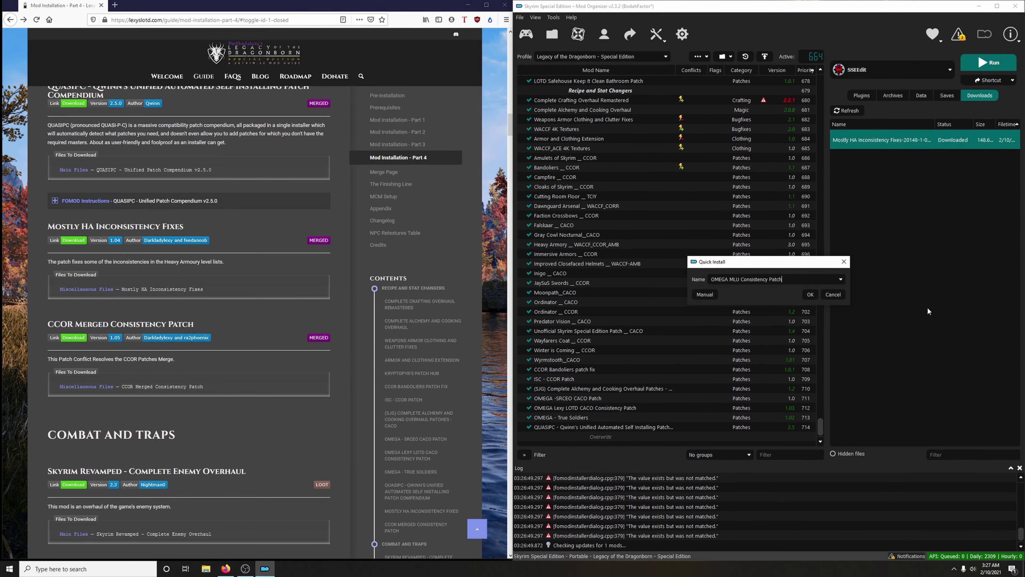
left_click(841, 279)
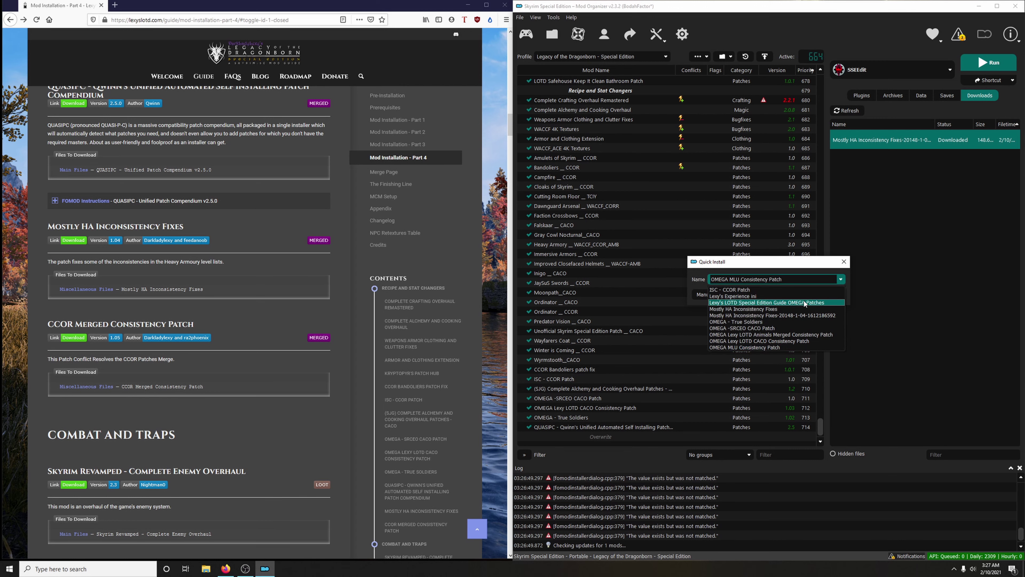
left_click(752, 309)
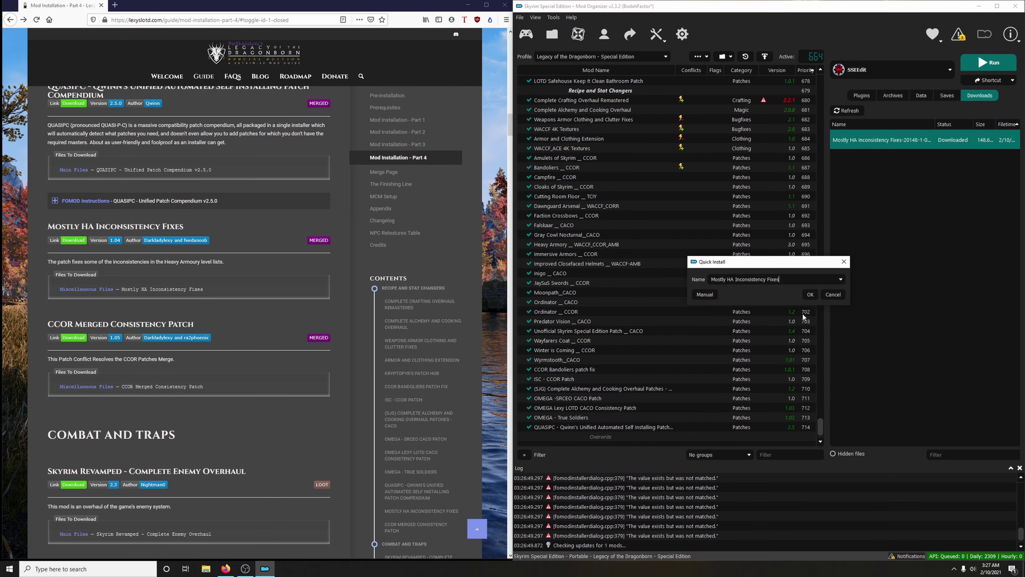
left_click(806, 295)
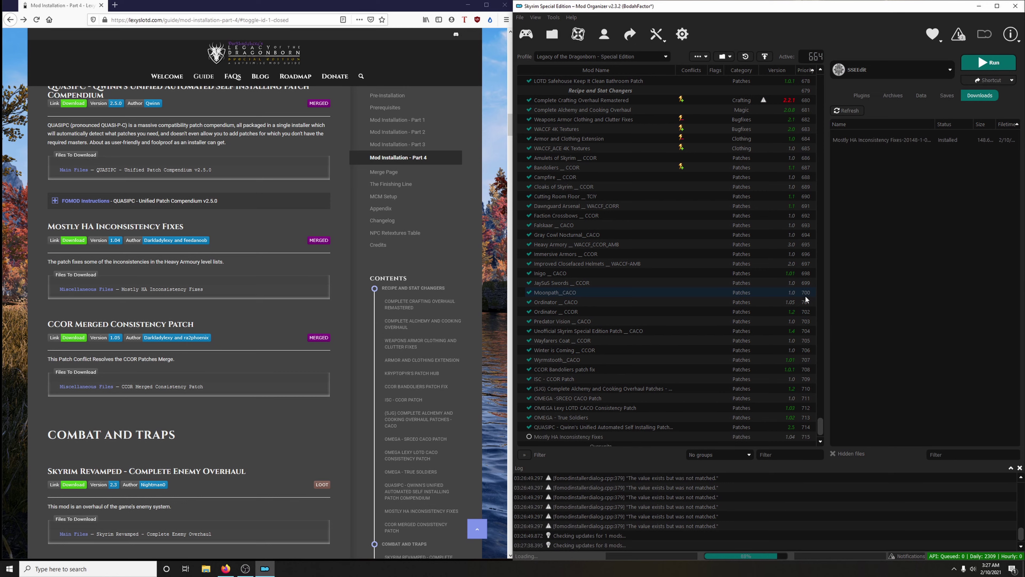
scroll(575, 409, "down", 1)
left_click(529, 427)
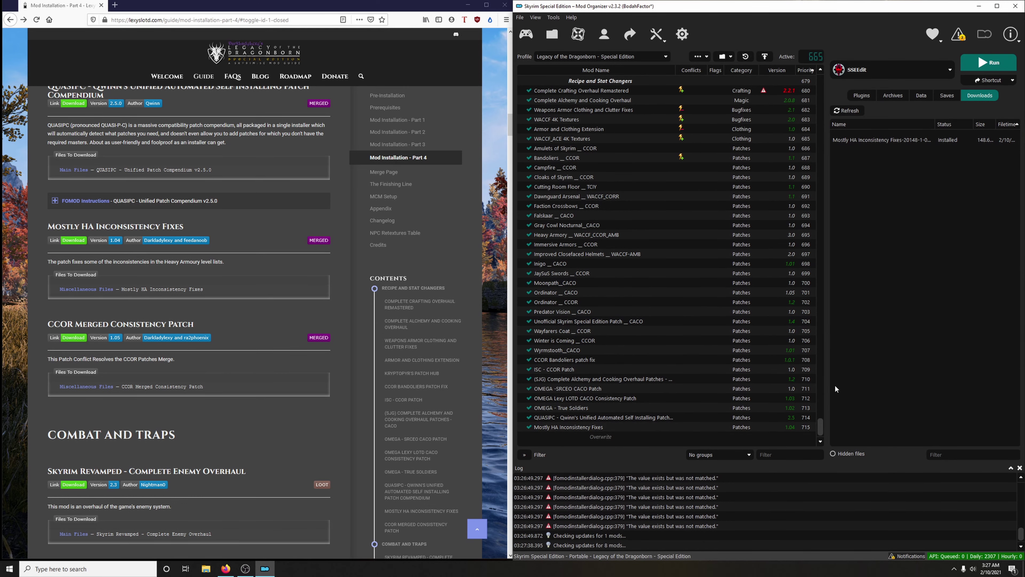
Download the miscellaneous file CCOR Merged Consistency Patch to the mod manager from the guide's Nexus Mods link, and return to the guide
scroll(201, 326, "down", 4)
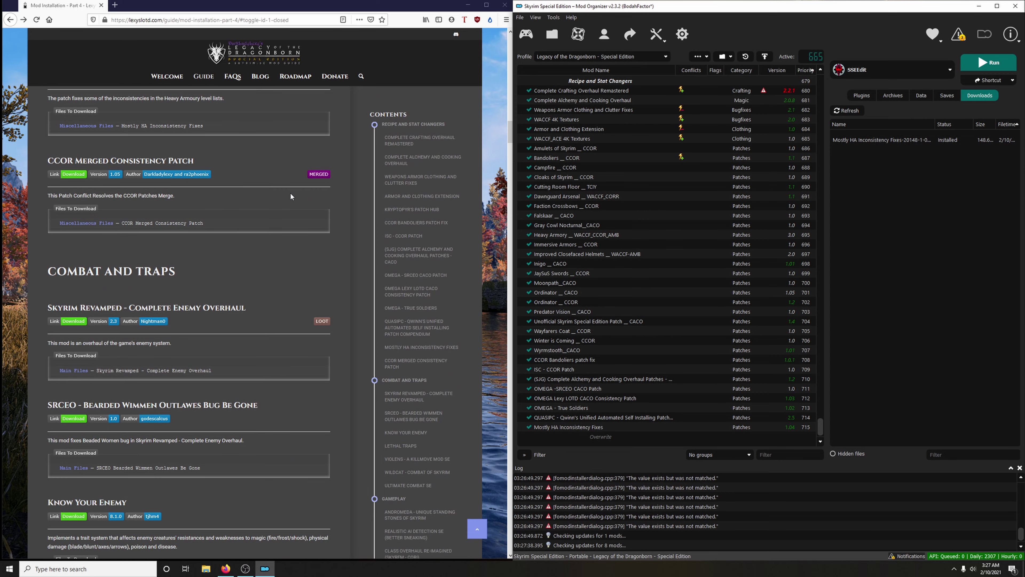
left_click(75, 174)
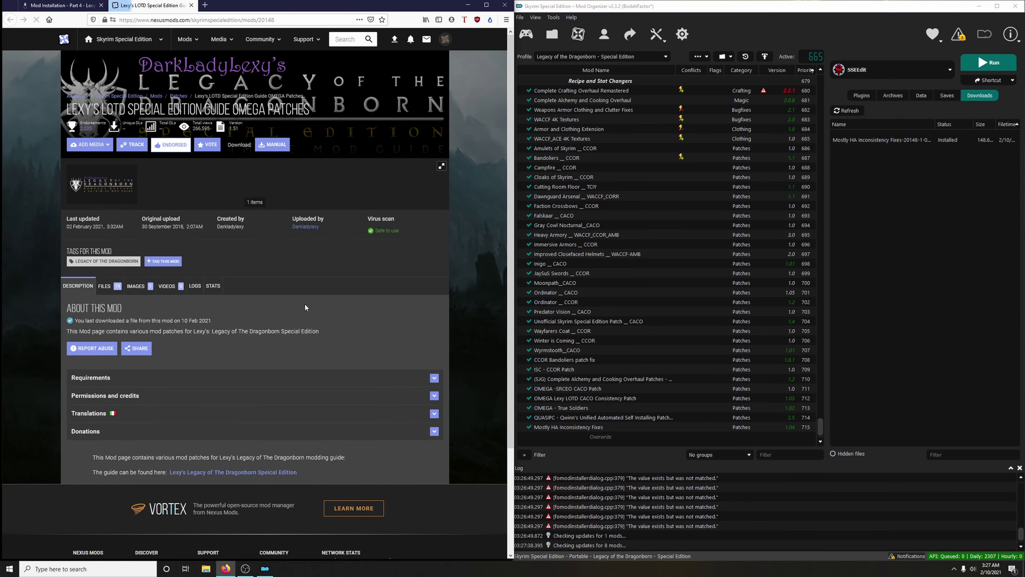
left_click(111, 292)
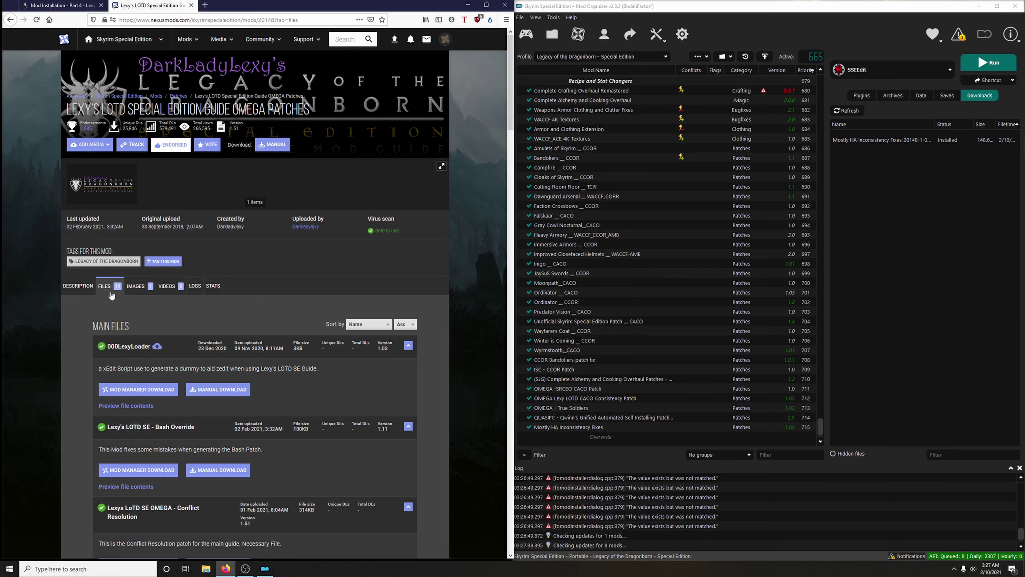
scroll(220, 344, "down", 10)
scroll(223, 345, "down", 4)
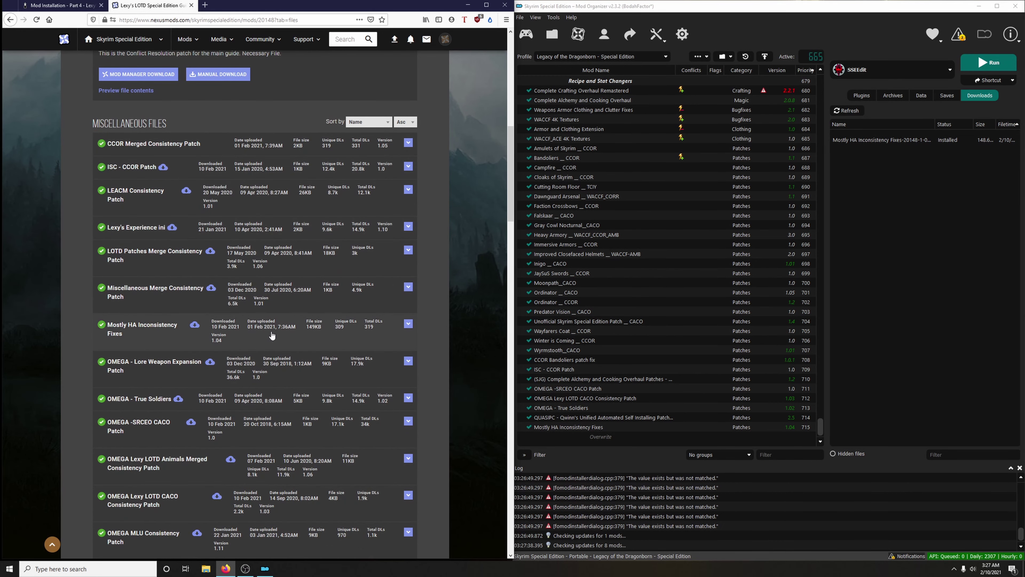
left_click(60, 5)
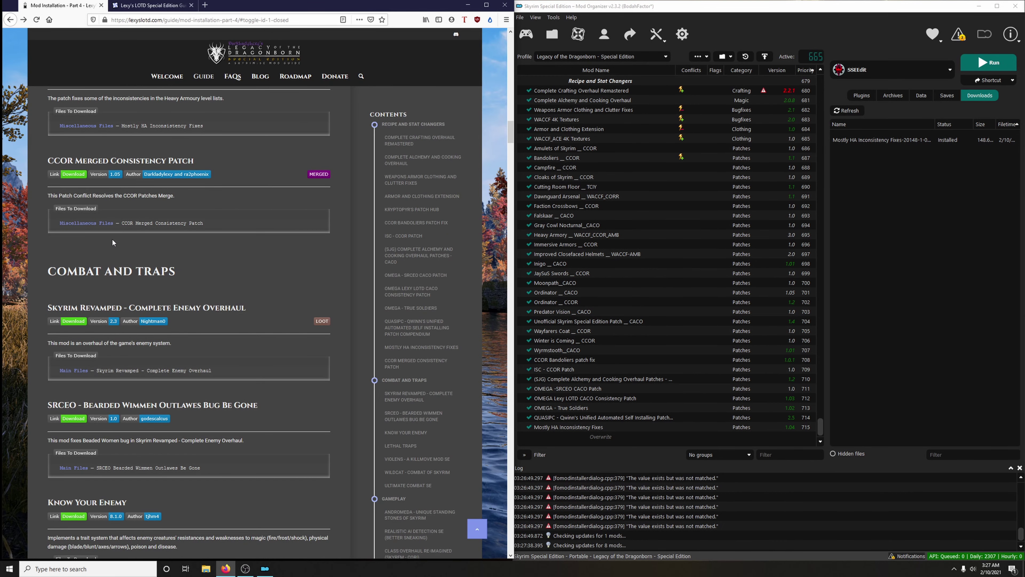
left_click(141, 6)
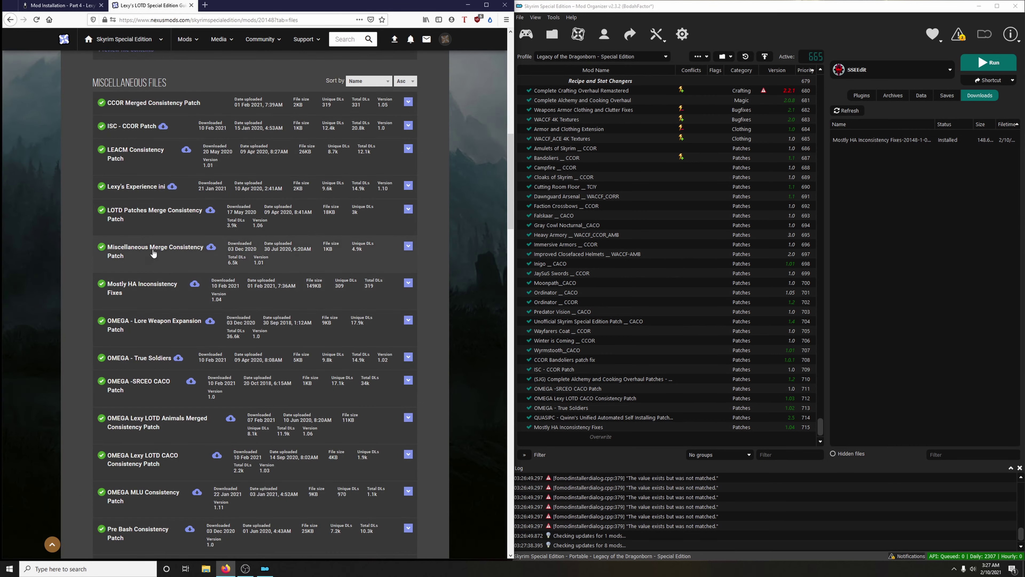
left_click(174, 105)
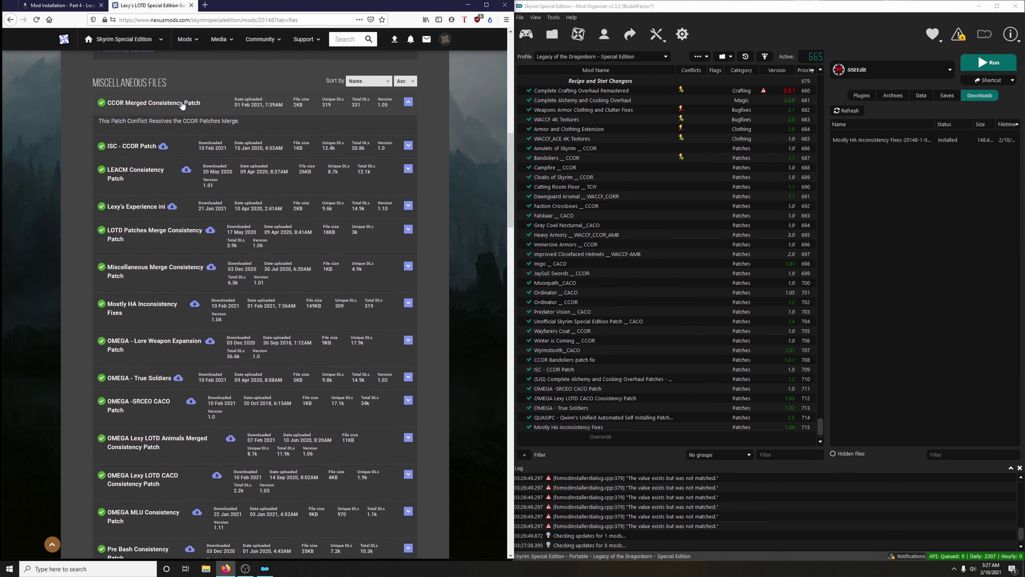
left_click(152, 147)
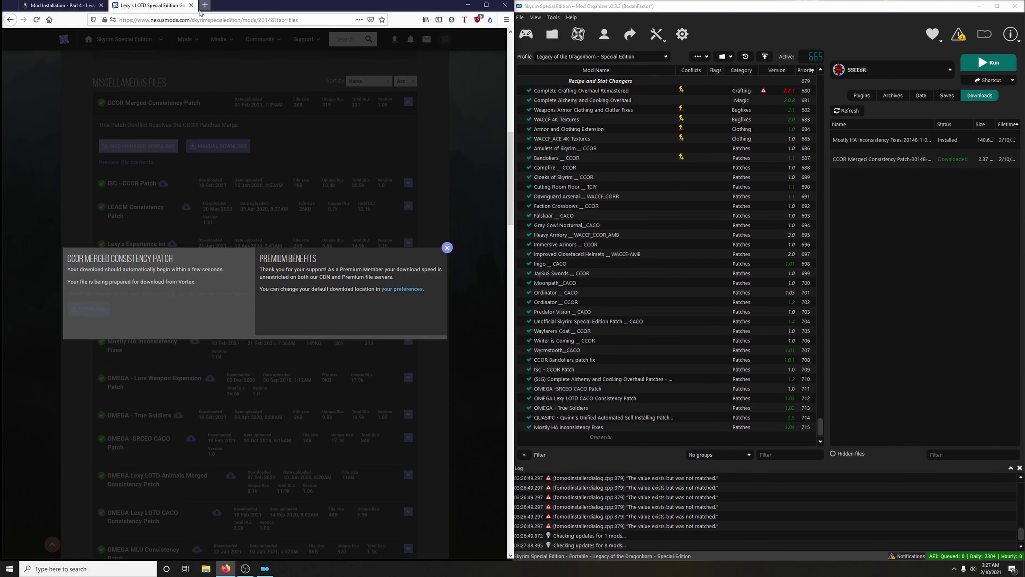
left_click(191, 5)
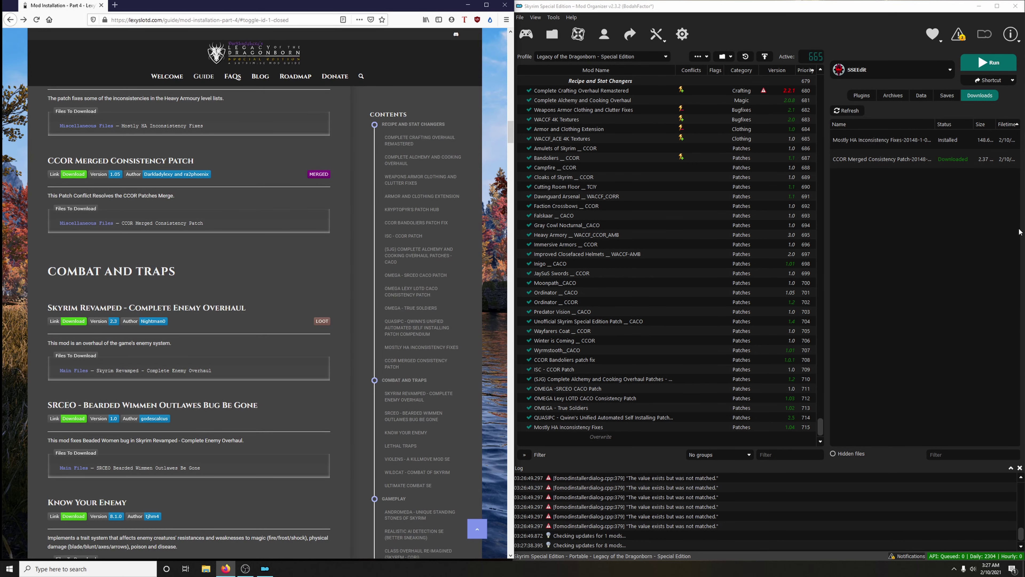
double_click(870, 159)
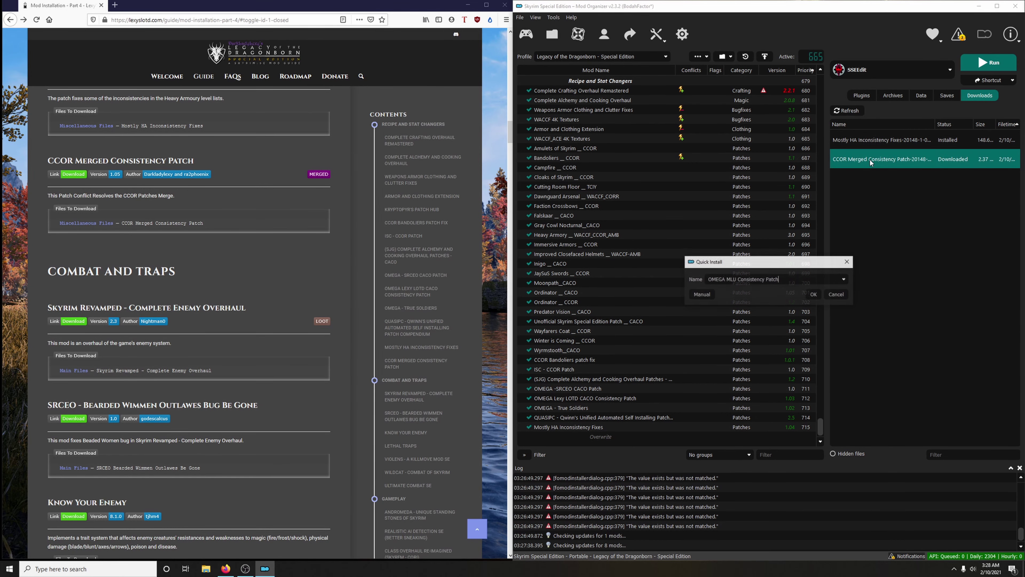
left_click(814, 294)
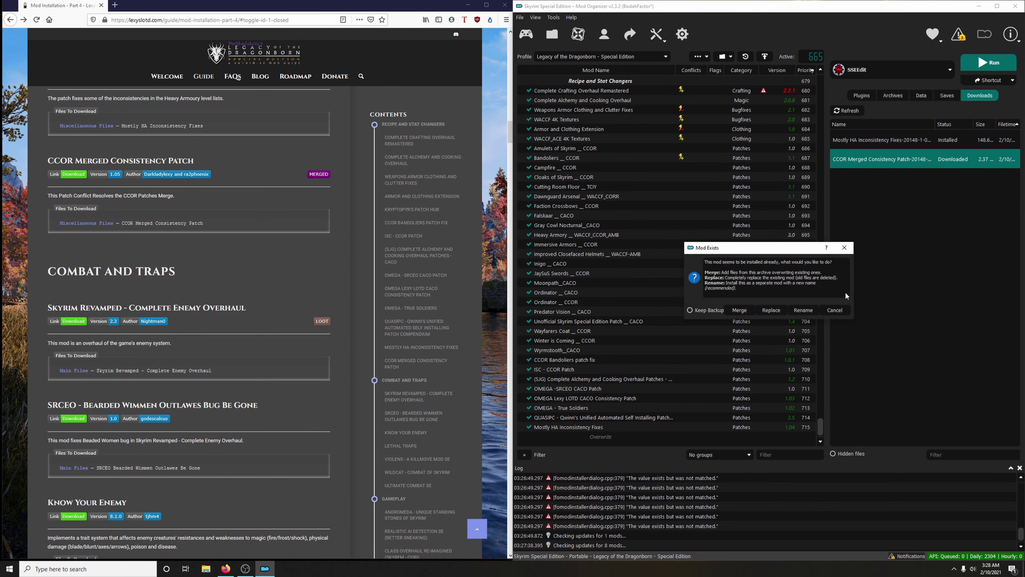
left_click(834, 310)
left_click(825, 297)
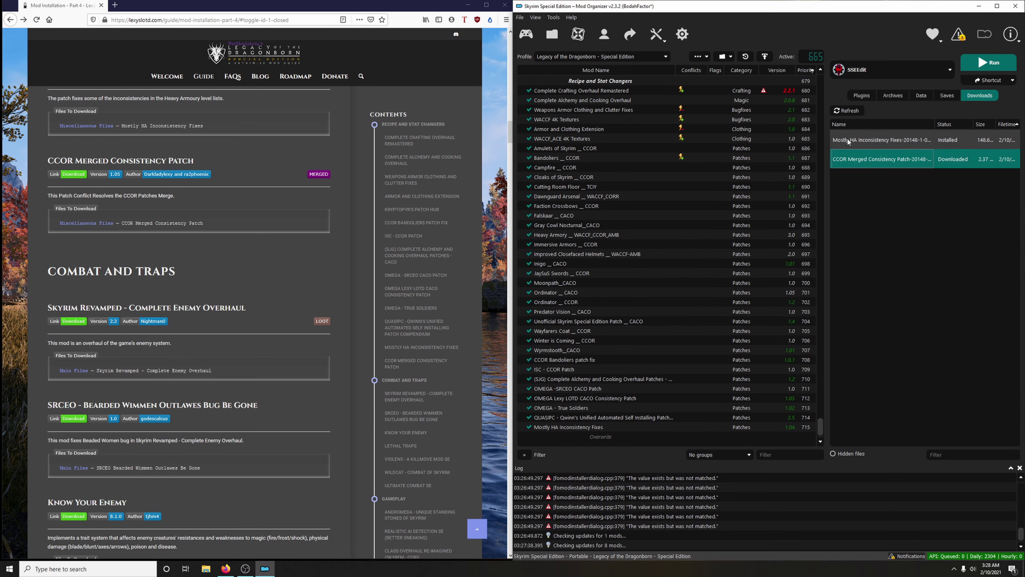
double_click(857, 159)
left_click(844, 279)
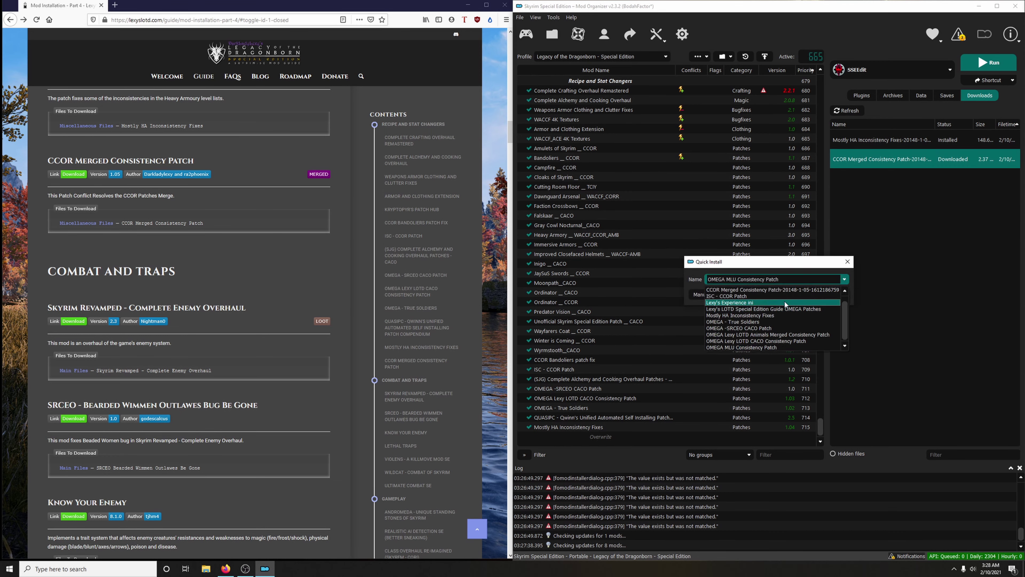
left_click(755, 290)
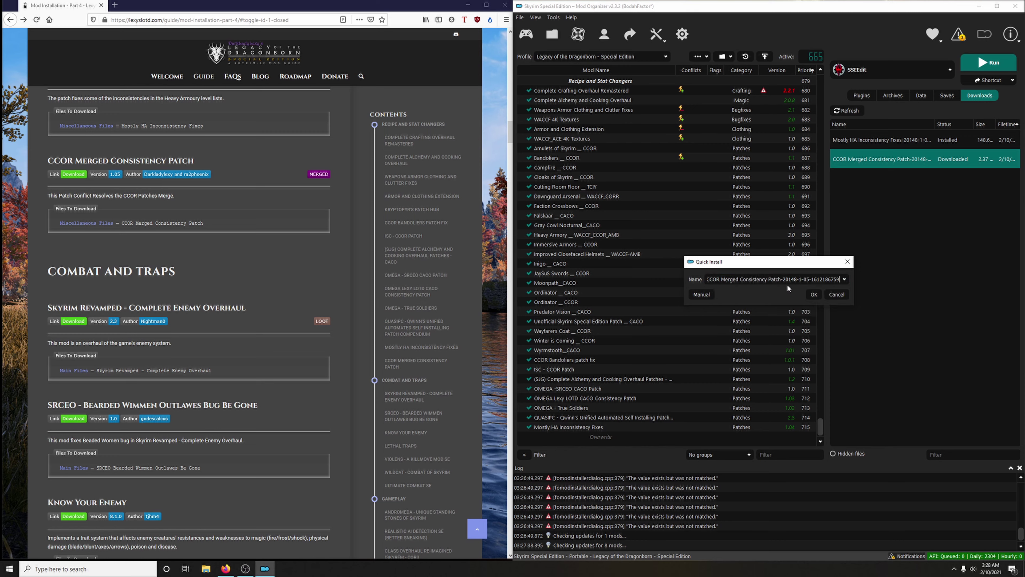
left_click(815, 294)
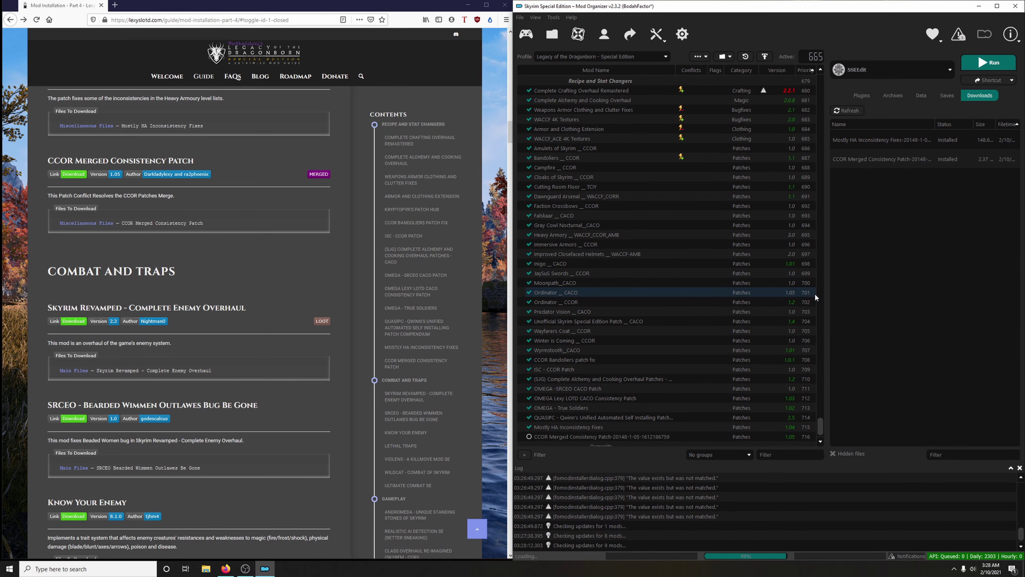
left_click(529, 427)
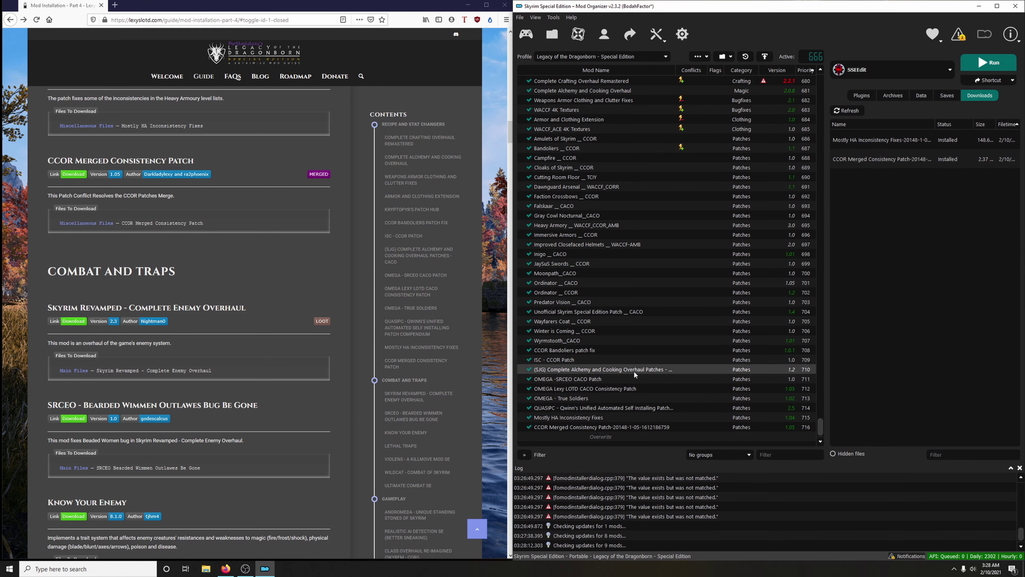
Create a mod list separator named "Combat and Traps", copying the name from the guide's section heading
scroll(362, 365, "down", 3)
scroll(361, 366, "up", 1)
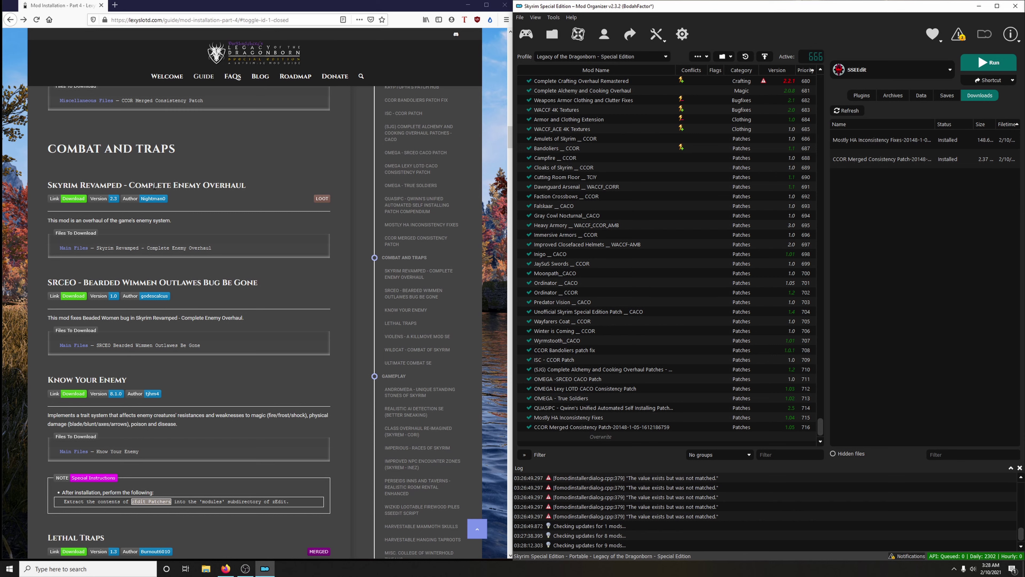
left_click_drag(48, 148, 185, 144)
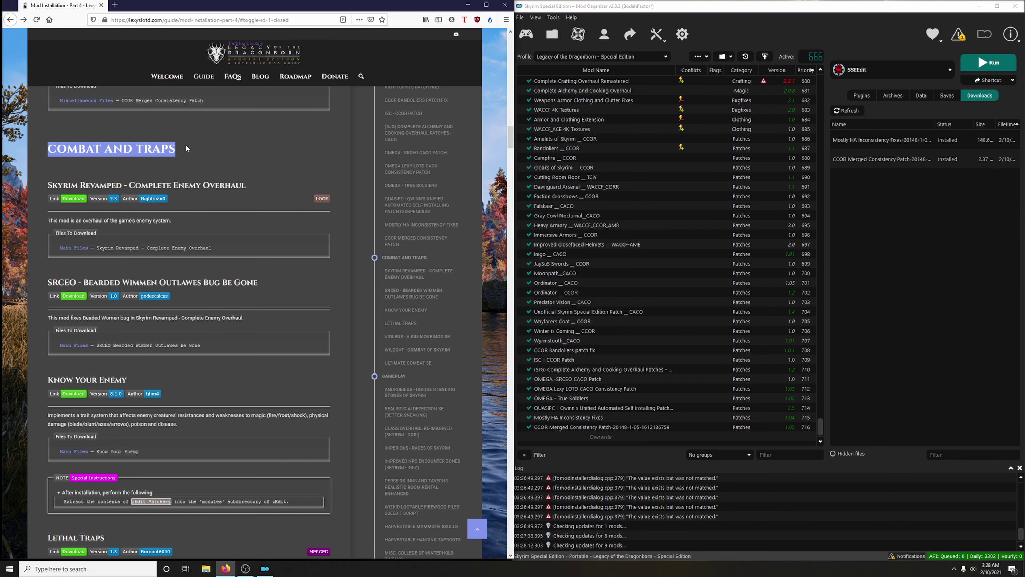
right_click(157, 149)
left_click(177, 156)
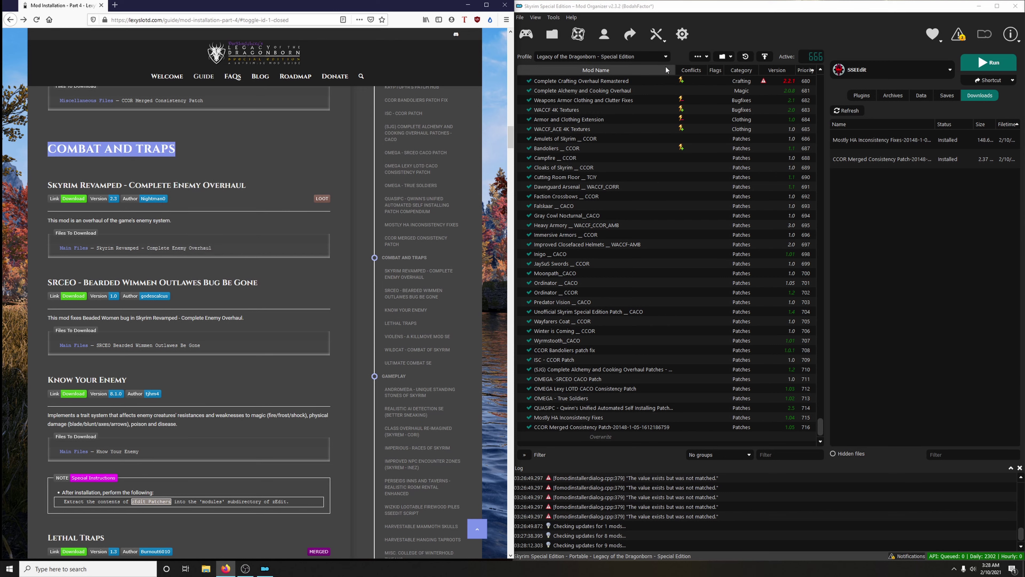
left_click(698, 57)
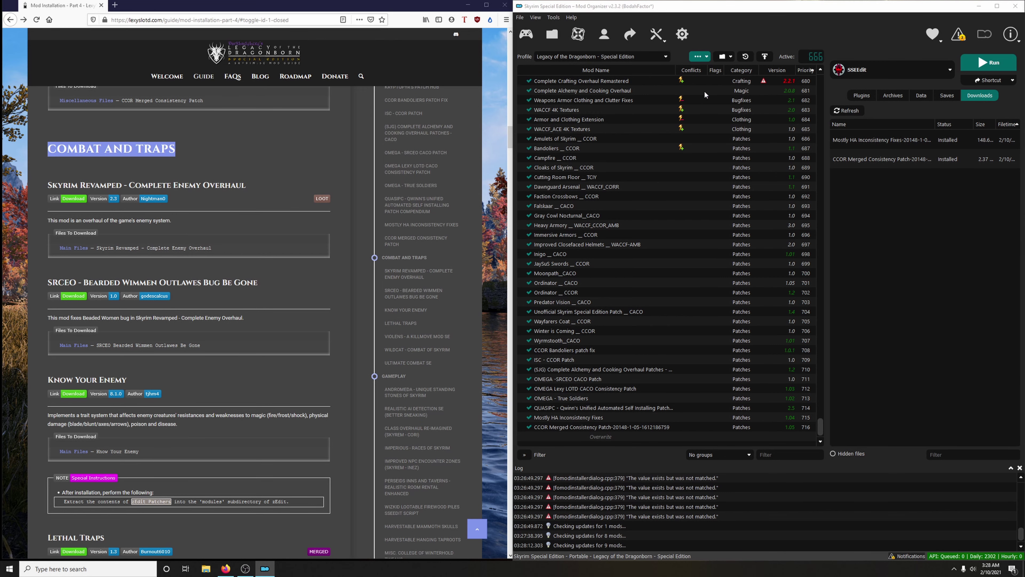
left_click(704, 90)
right_click(750, 285)
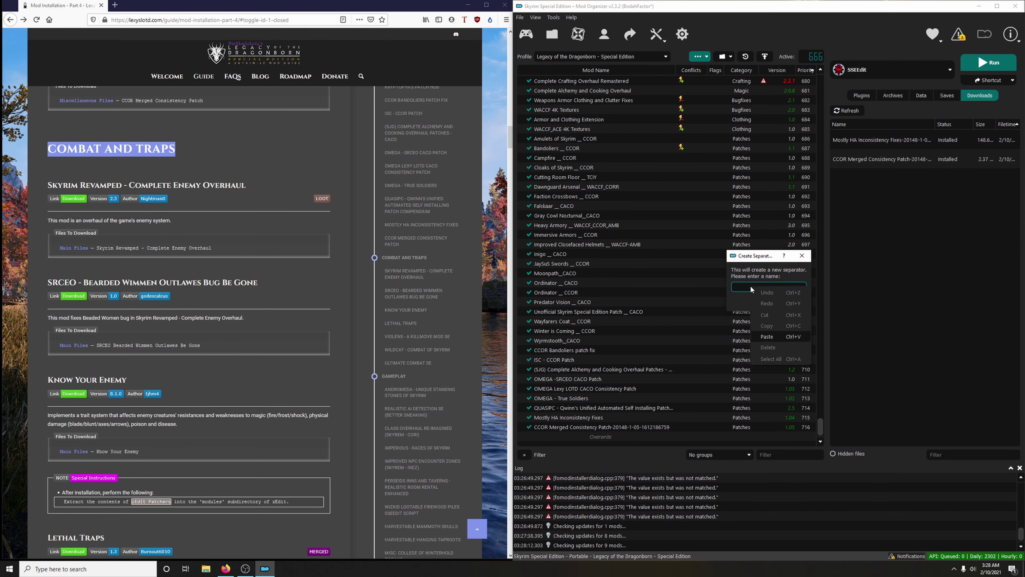
left_click(768, 337)
left_click(769, 303)
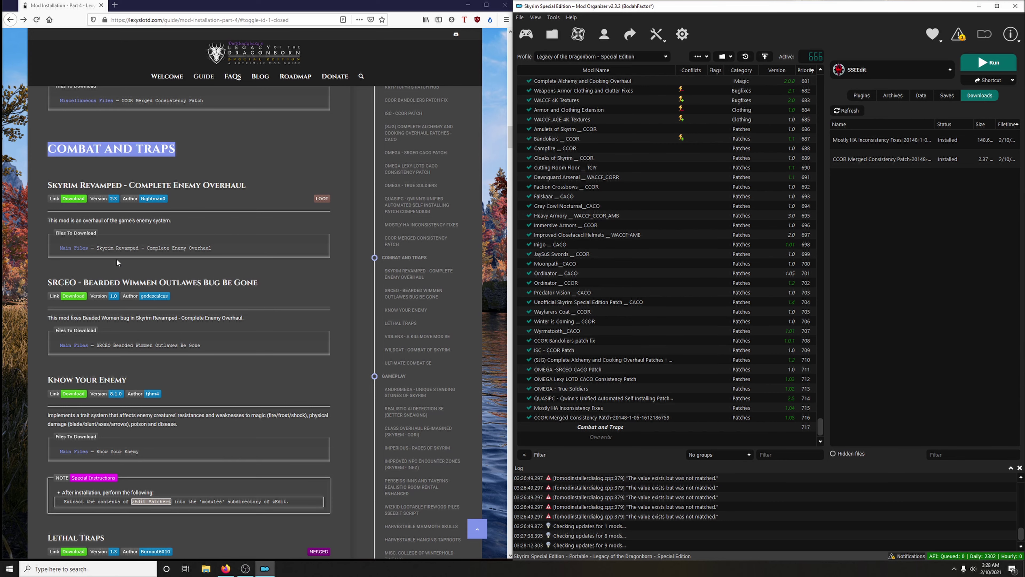
Download the main file Skyrim Revamped - Complete Enemy Overhaul to the mod manager from the guide's link, and return to the guide
left_click(77, 201)
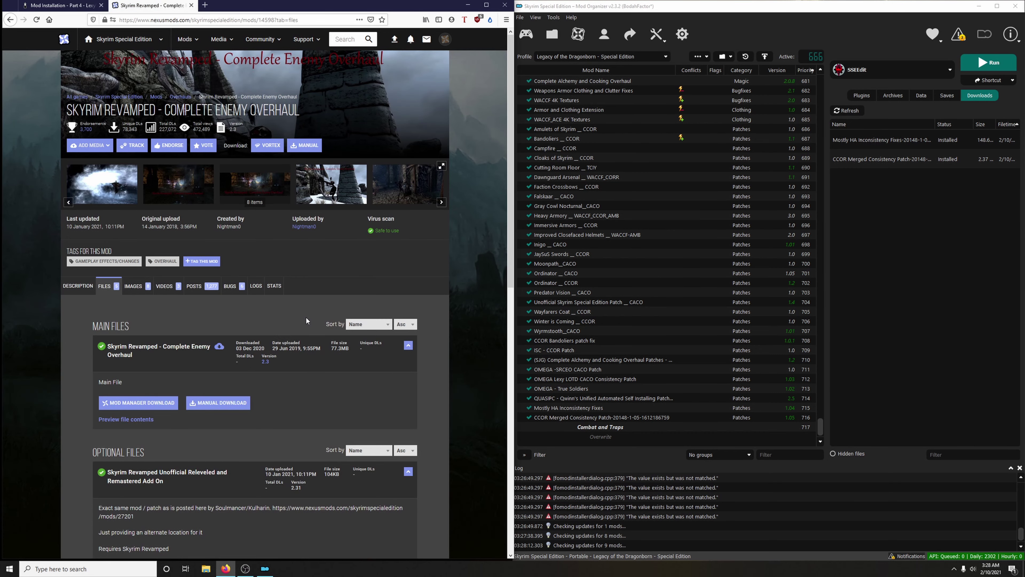
scroll(306, 317, "down", 3)
left_click(117, 280)
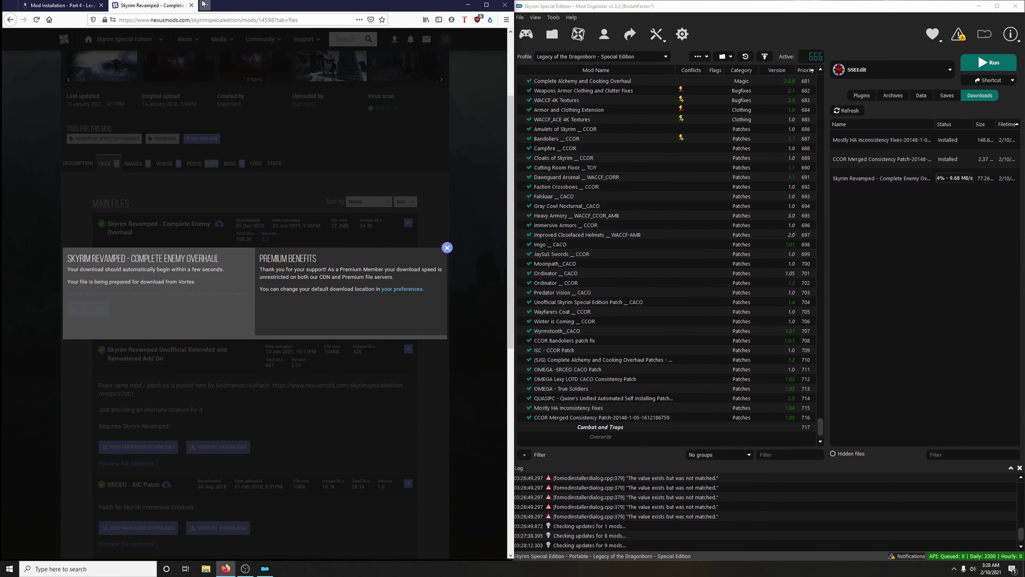
left_click(192, 5)
Install Skyrim Revamped - Complete Enemy Overhaul in Mod Organizer without unpacking its BSA, and enable the mod
double_click(878, 181)
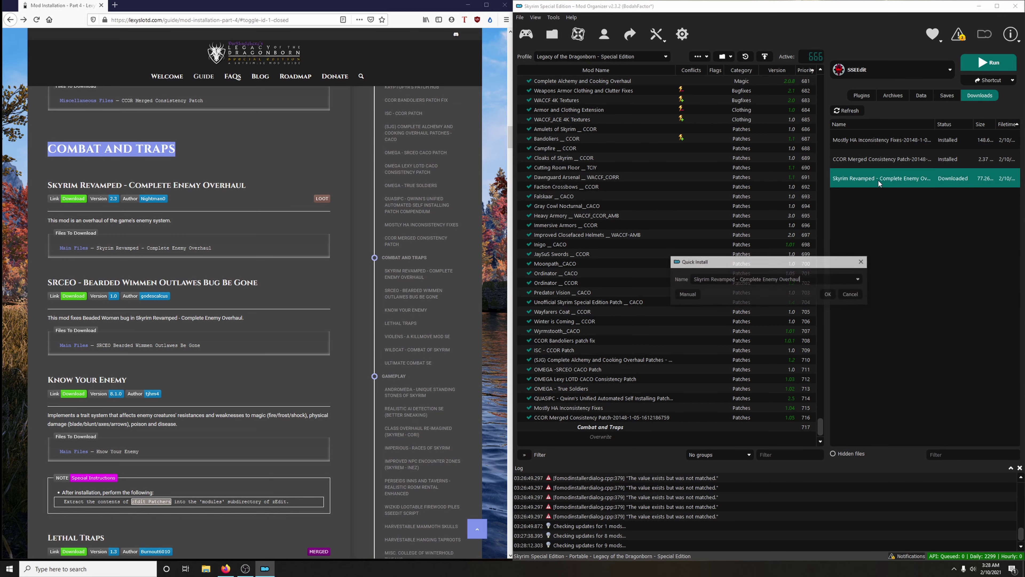
left_click(832, 295)
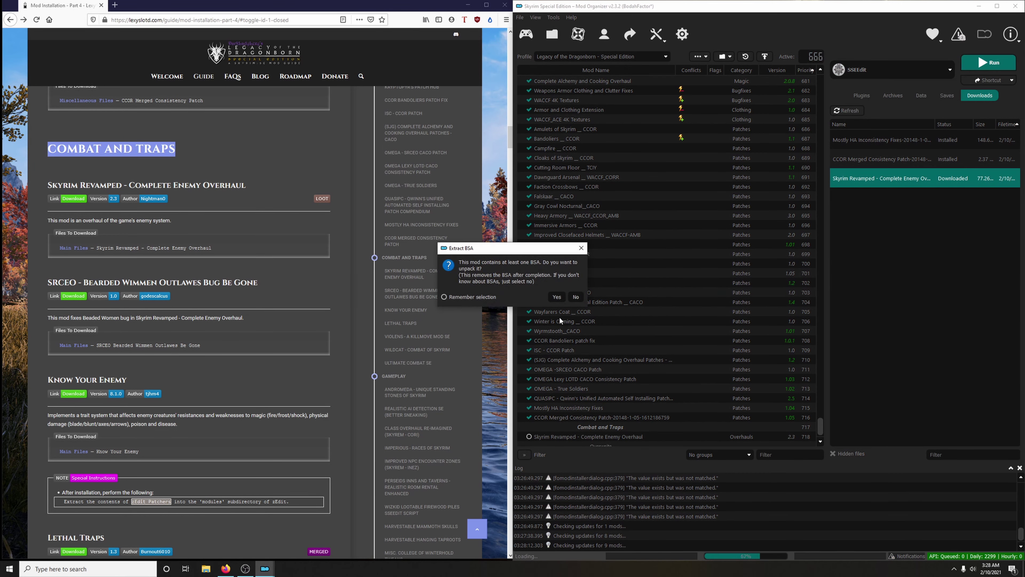
left_click(576, 297)
left_click(529, 427)
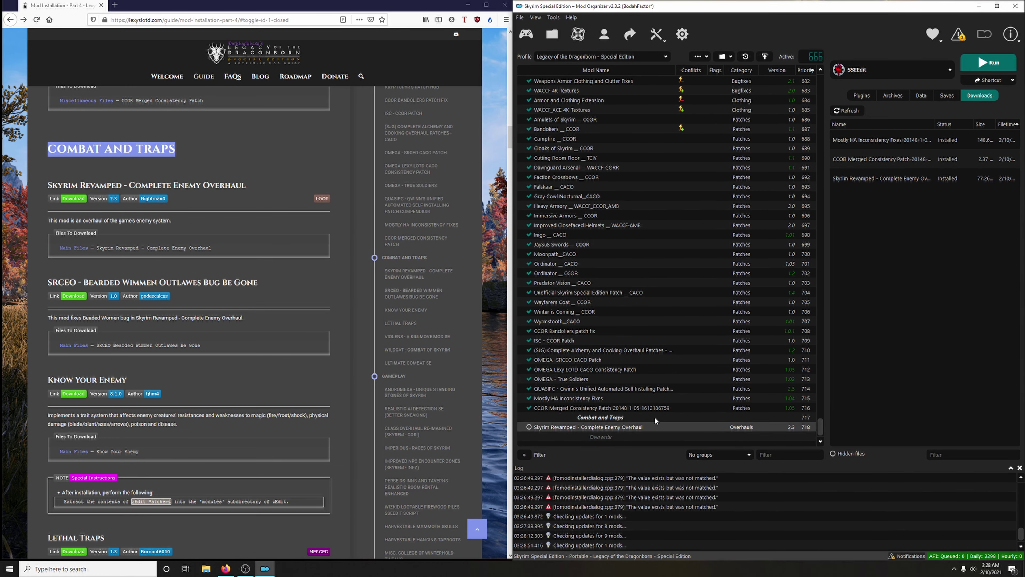
Download the main file SRCEO Bearded Wimmen Outlaws Be Gone to the mod manager from the guide's link, and return to the guide
scroll(112, 212, "down", 3)
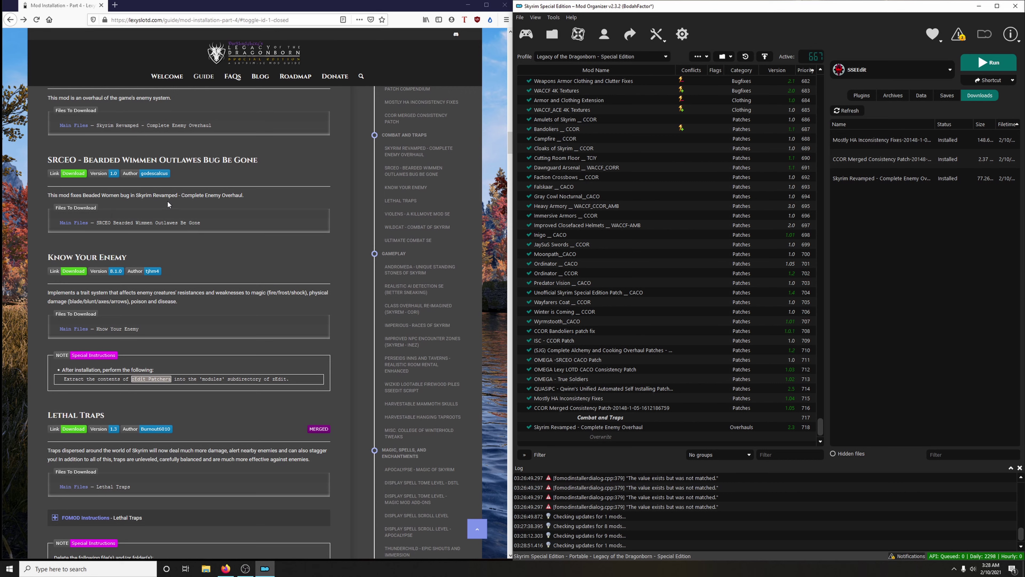
left_click(78, 174)
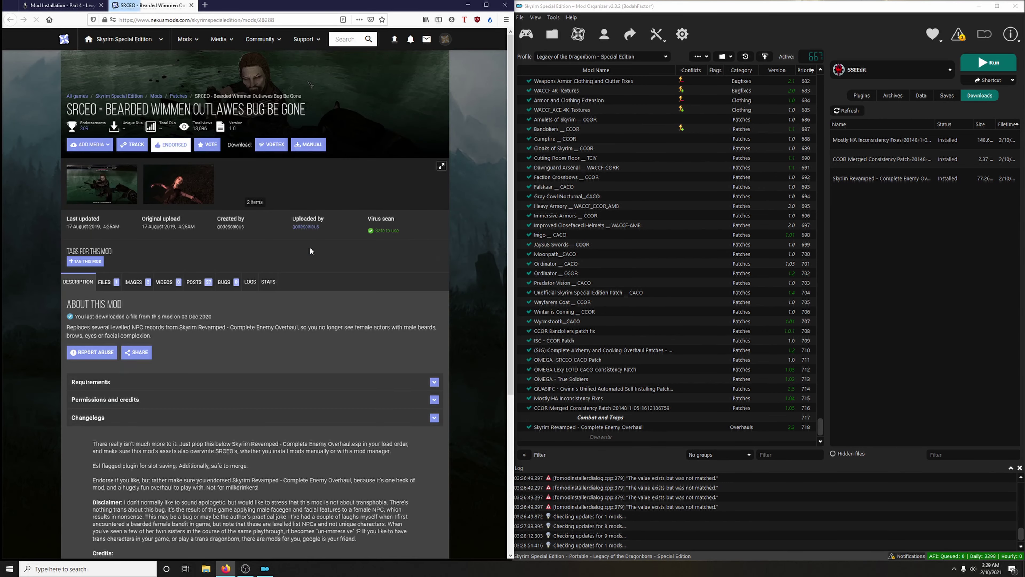
left_click(105, 282)
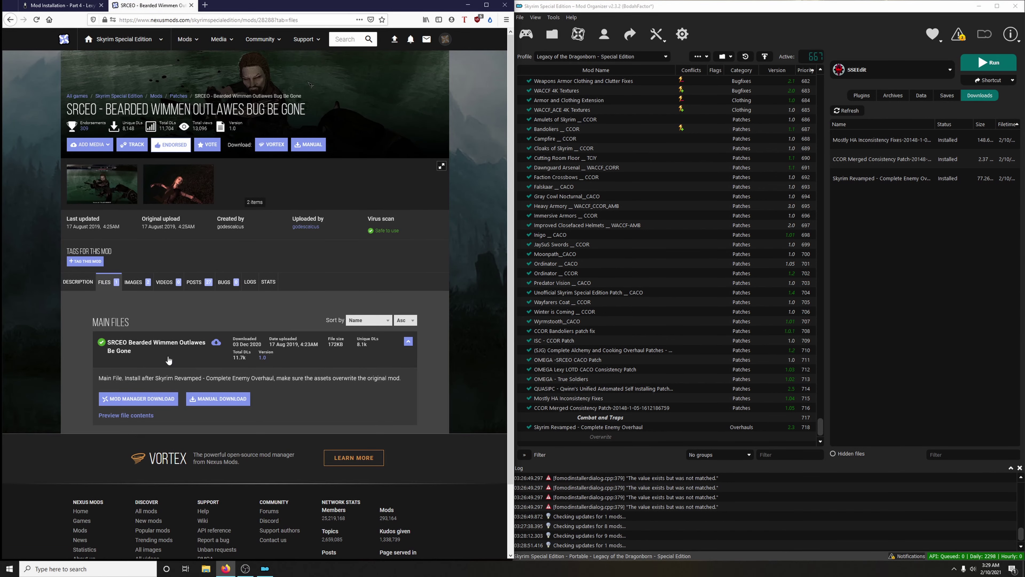
left_click(170, 399)
left_click(447, 244)
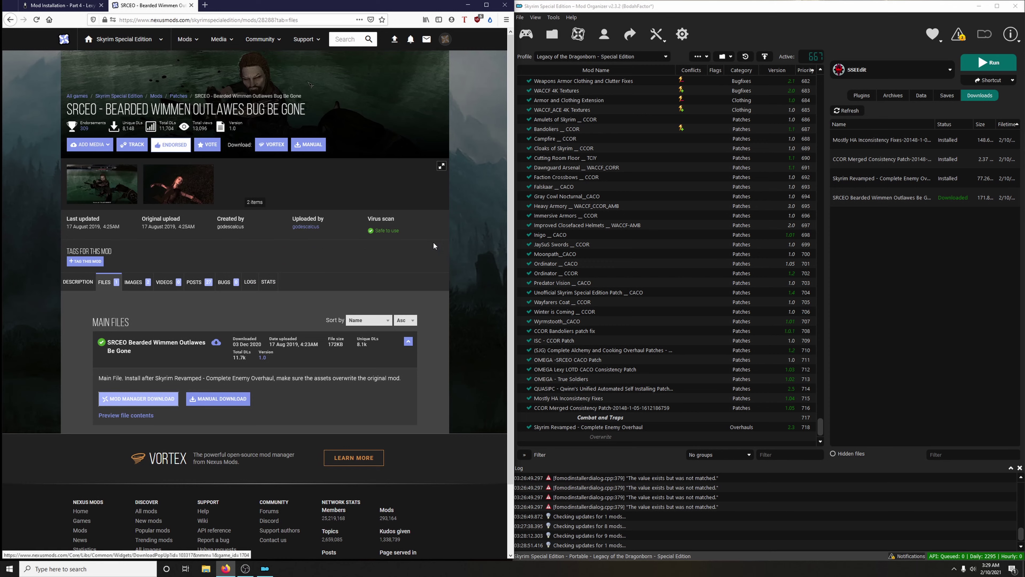
left_click(192, 5)
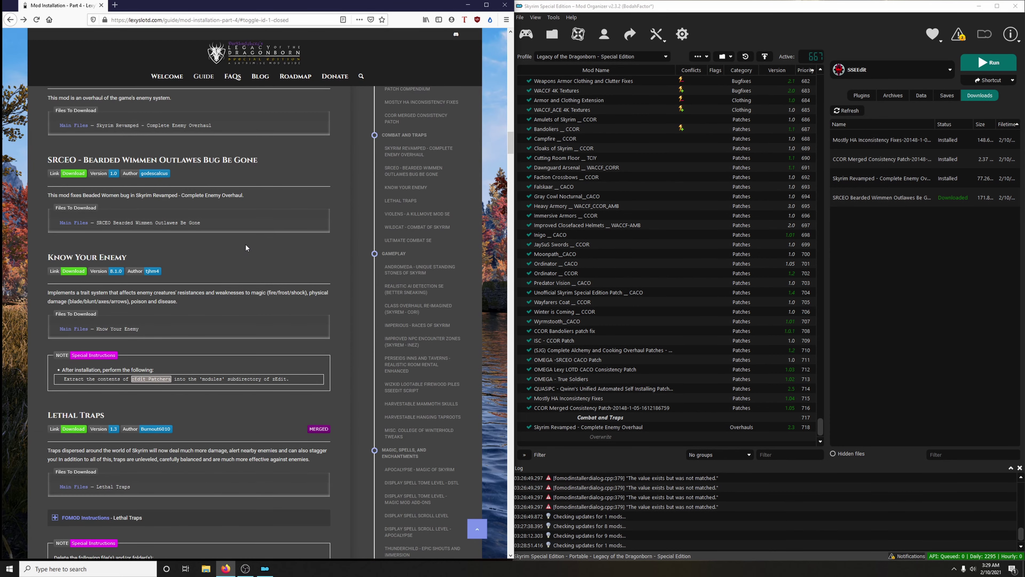
Install the downloaded SRCEO - Bearded Wimmen Outlaws Bug Be Gone in Mod Organizer and enable it in the mod list
double_click(845, 200)
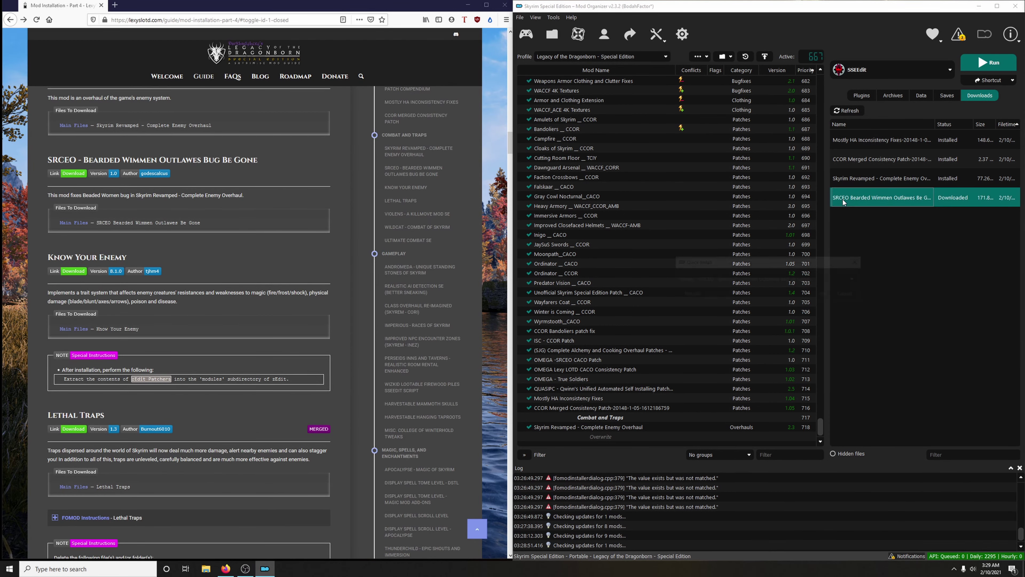
left_click(824, 295)
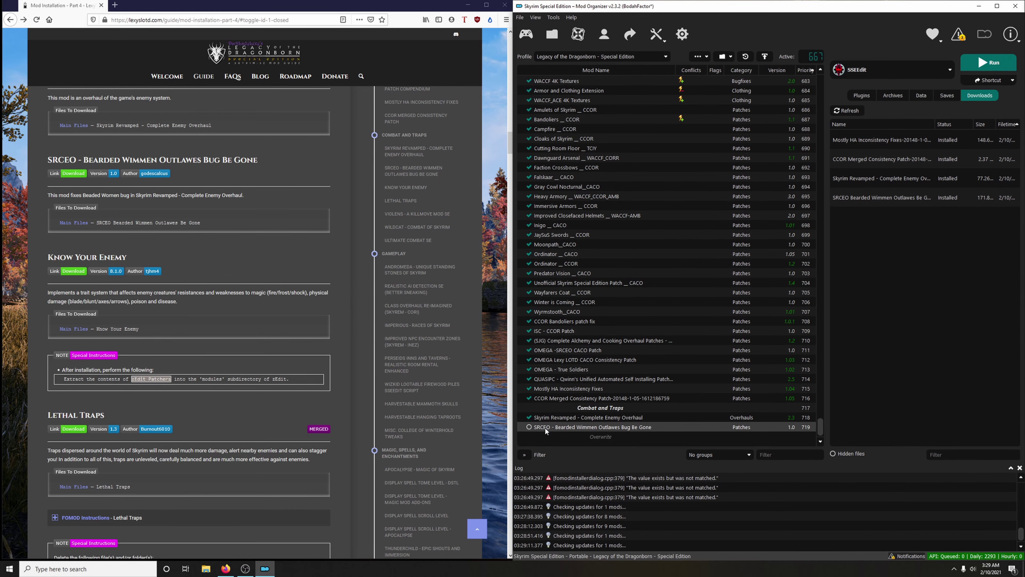
left_click(530, 427)
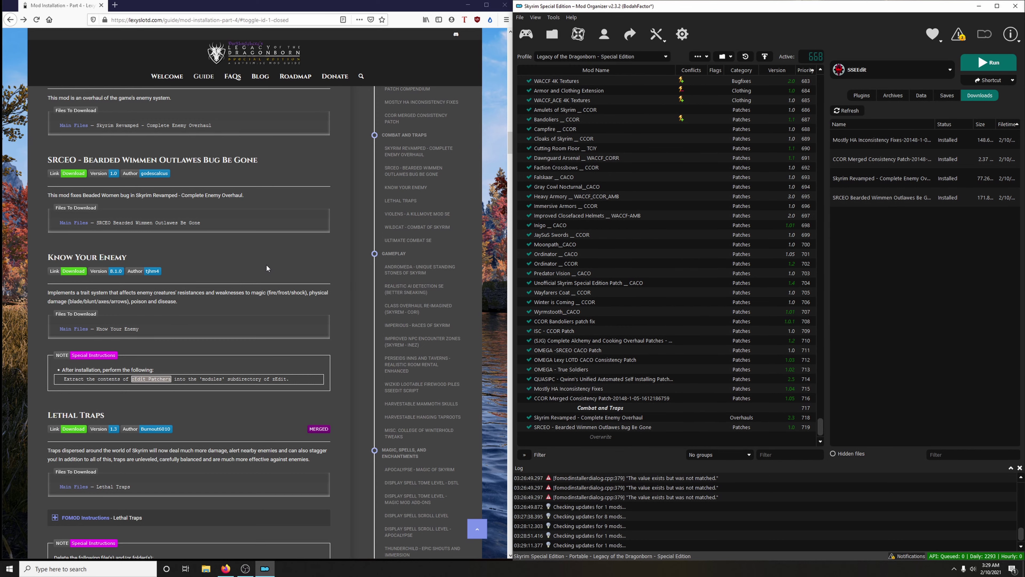
Download the main file Know Your Enemy to the mod manager from the guide's link, and return to the guide
scroll(267, 263, "down", 2)
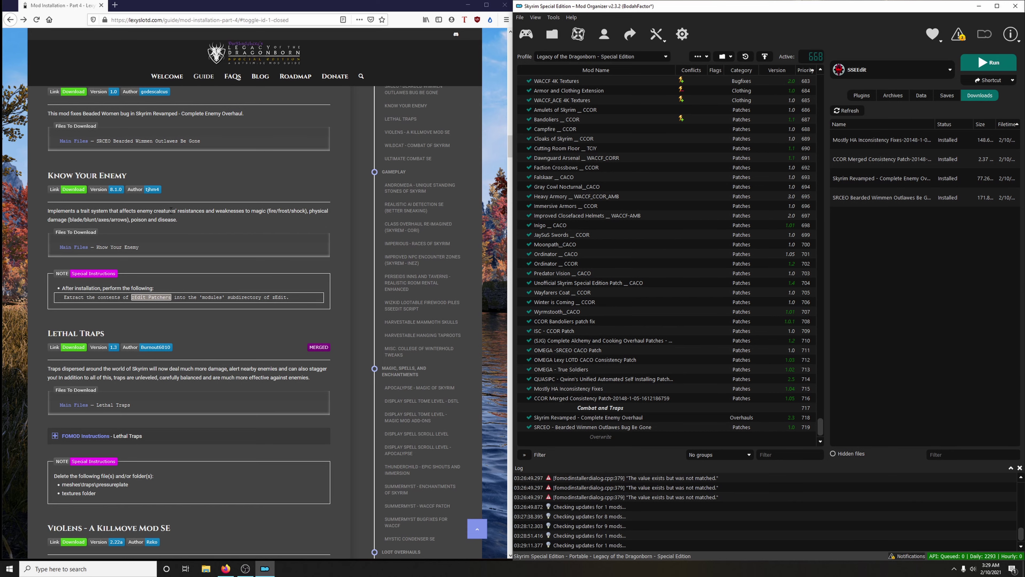
left_click(73, 189)
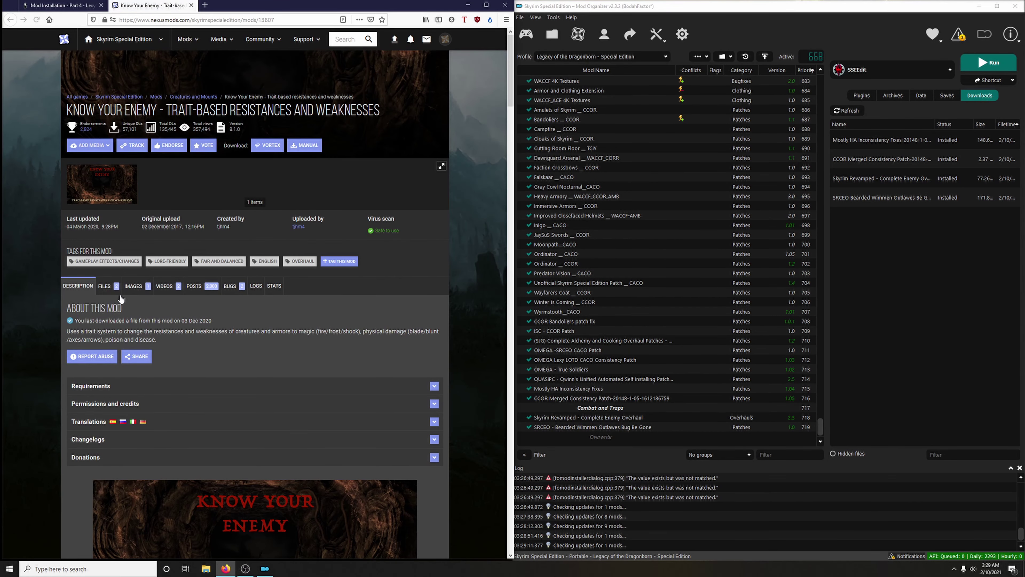
left_click(104, 287)
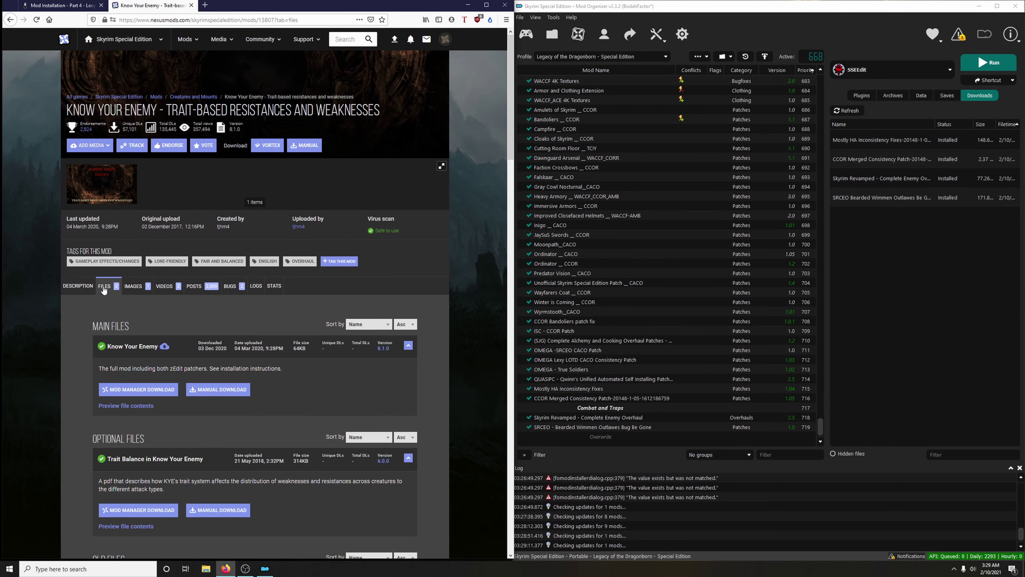
scroll(104, 291, "down", 2)
left_click(121, 308)
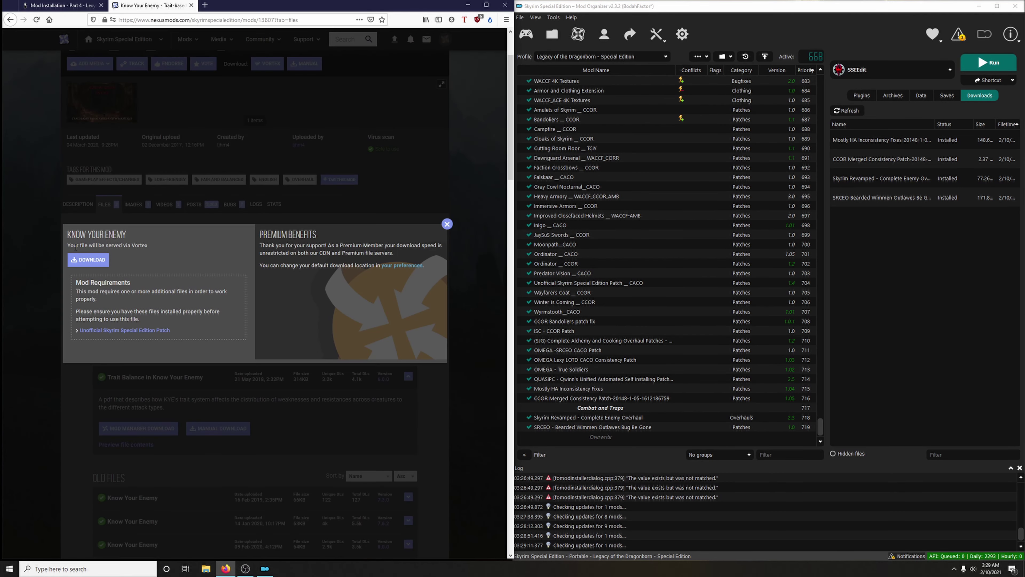
left_click(88, 259)
left_click(447, 224)
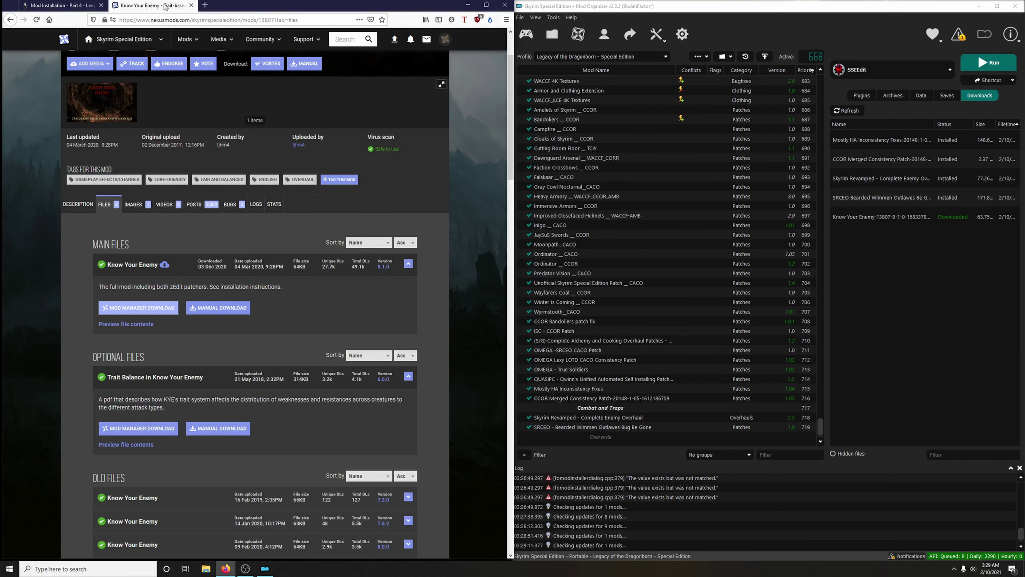
left_click(191, 6)
Install Know Your Enemy - Trait-based resistances and weaknesses, and open the zEdit patchers folder inside its mod folder in File Explorer
double_click(871, 221)
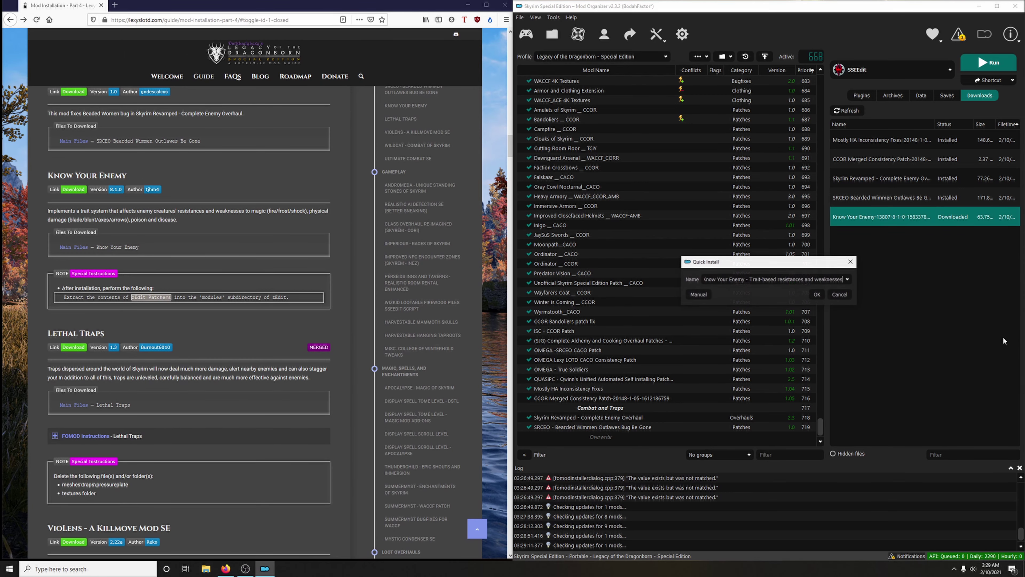
left_click(813, 297)
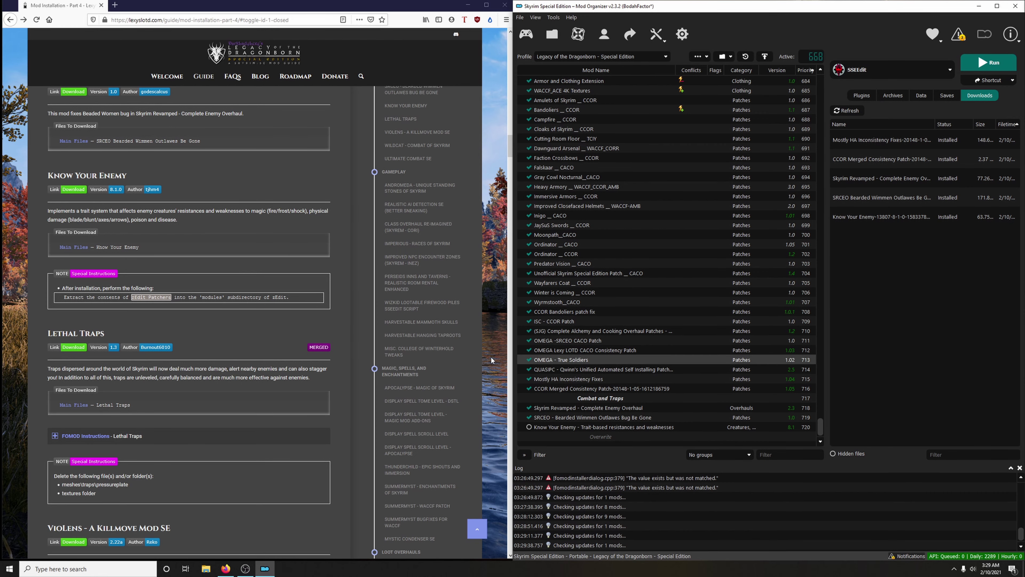
right_click(560, 427)
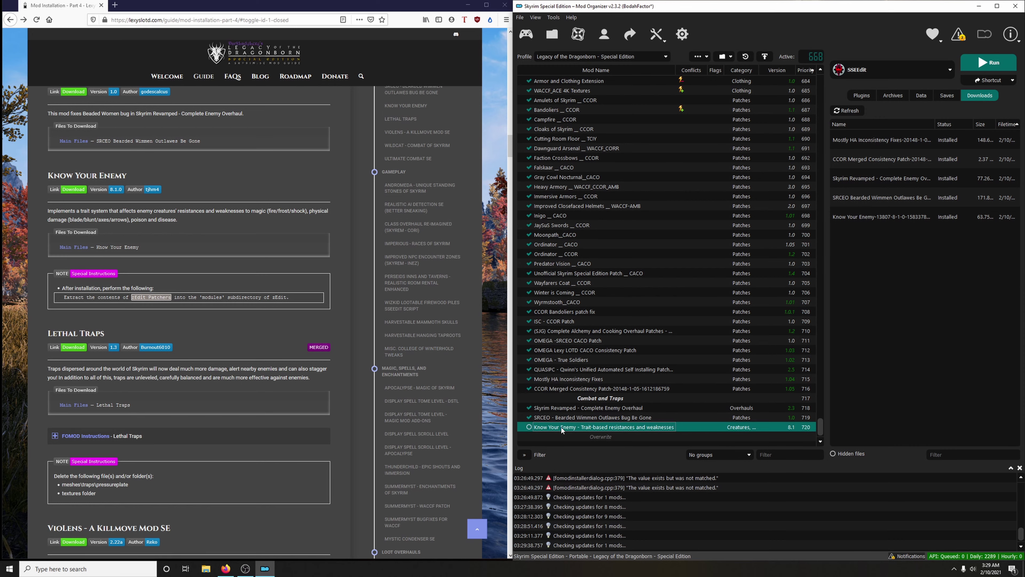
left_click(594, 411)
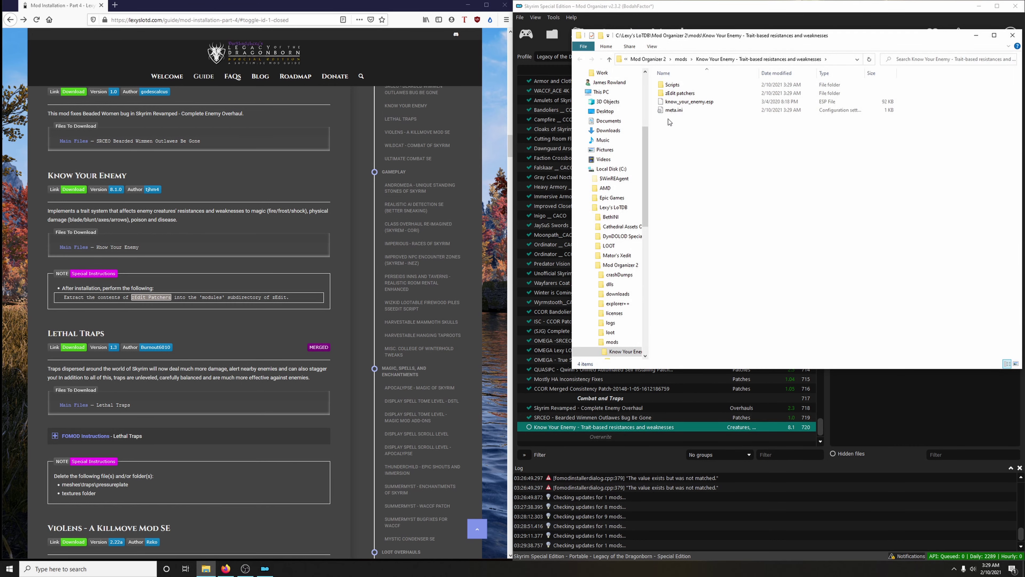
double_click(680, 93)
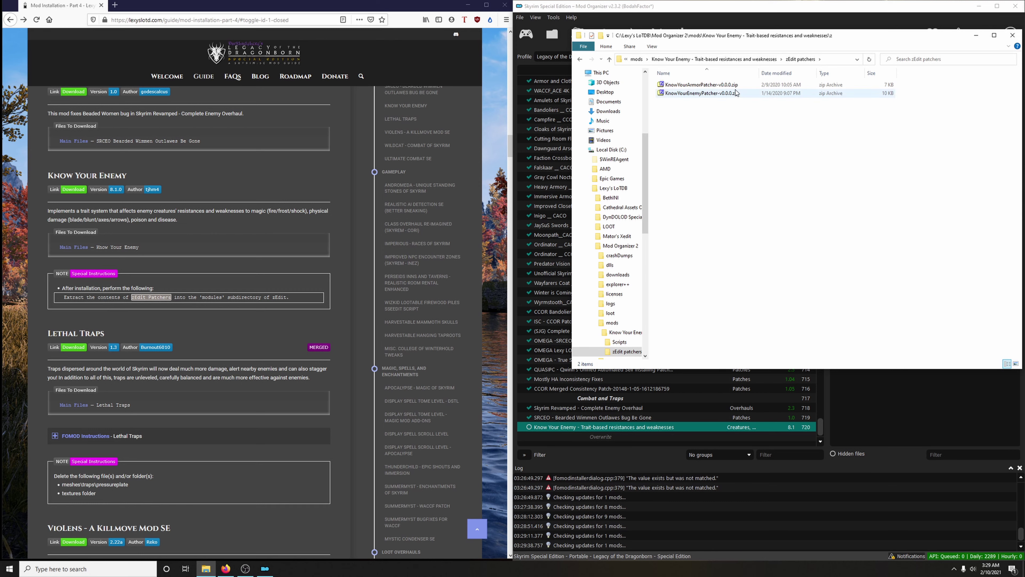
Extract the KnowYourArmorPatcher folder from KnowYourArmorPatcher-v0.0.0.zip into the zEdit patchers folder
left_click(729, 87)
right_click(729, 87)
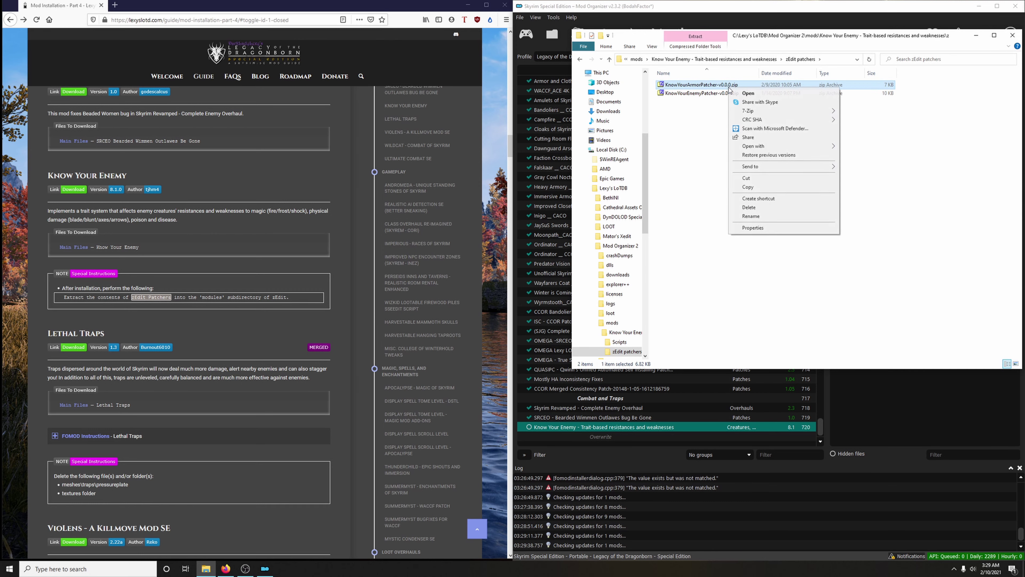
double_click(713, 88)
left_click_drag(691, 256, 706, 166)
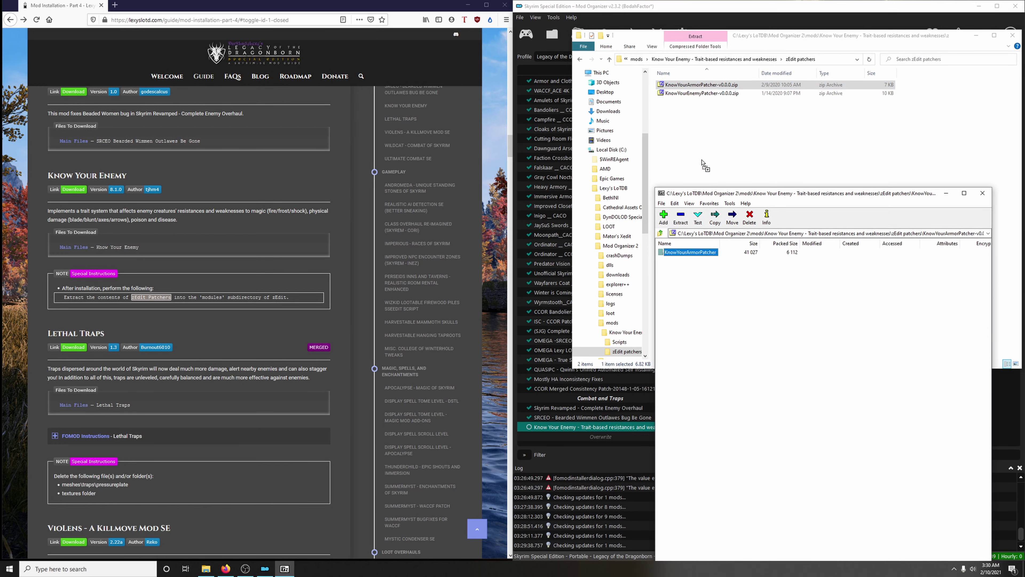
left_click(803, 396)
left_click(983, 194)
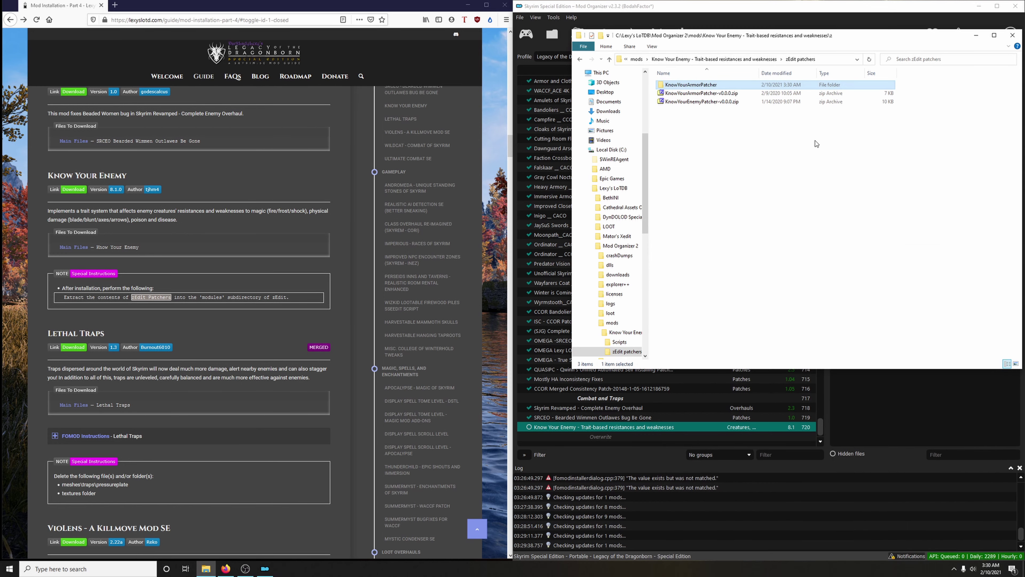
Extract the KnowYourEnemyPatcher folder from KnowYourEnemyPatcher-v0.0.0.zip into the zEdit patchers folder
double_click(715, 102)
left_click_drag(698, 253, 708, 150)
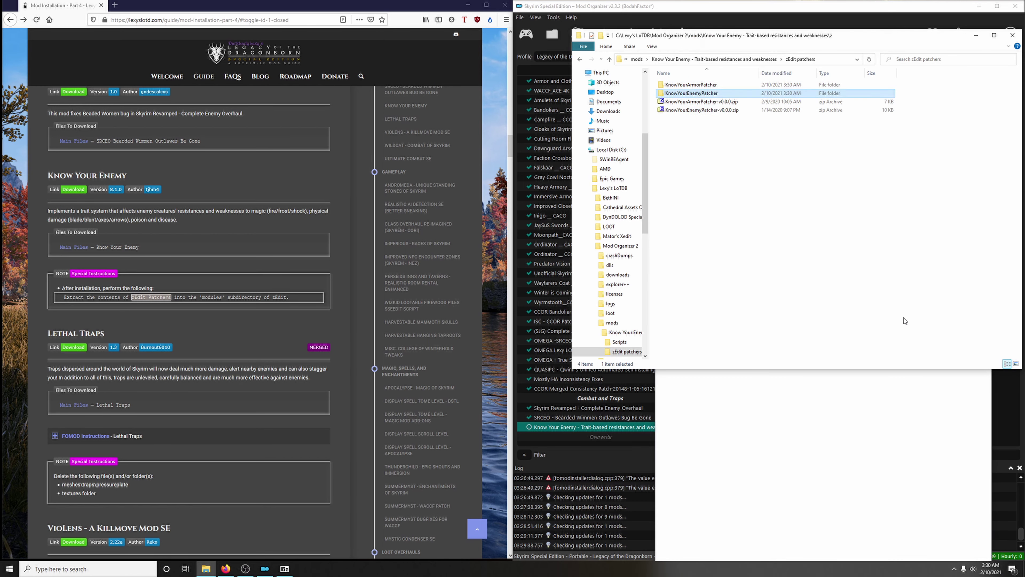
left_click(865, 414)
left_click(984, 193)
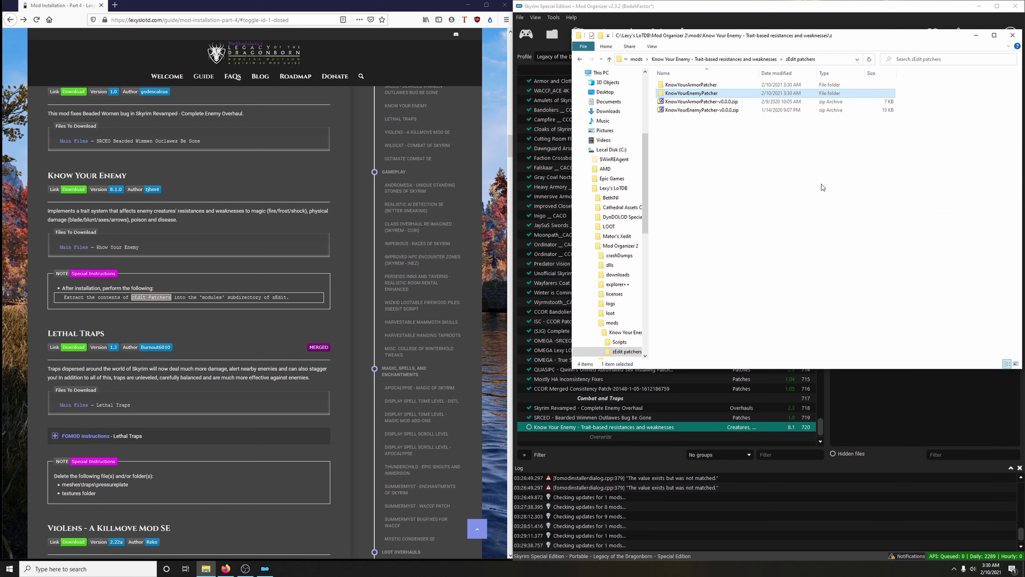
Transfer the extracted KnowYourArmorPatcher and KnowYourEnemyPatcher folders into the modules folder of C:\Lexy's LoTDB\zEdit
left_click(698, 84)
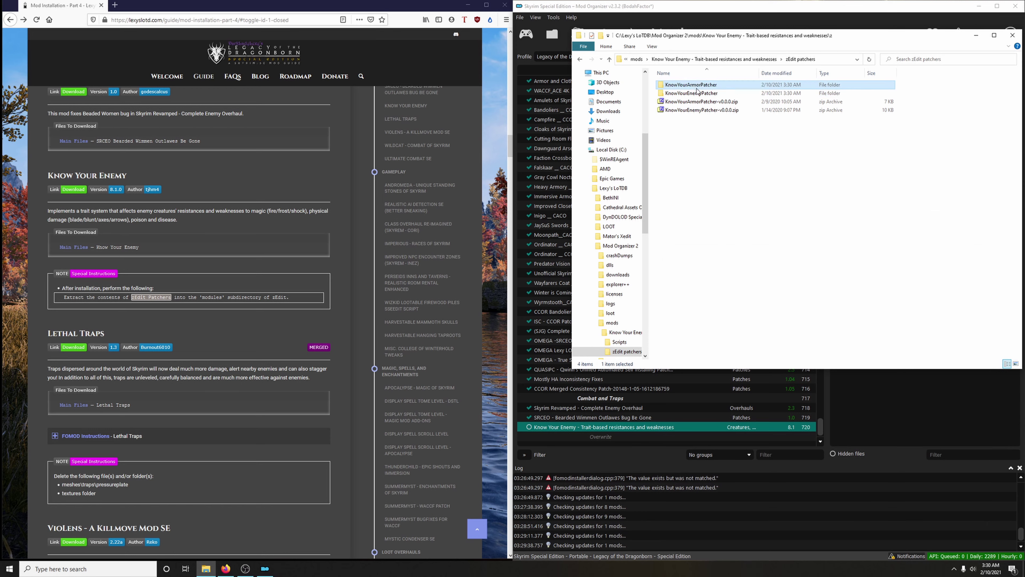
left_click(693, 94, "shift")
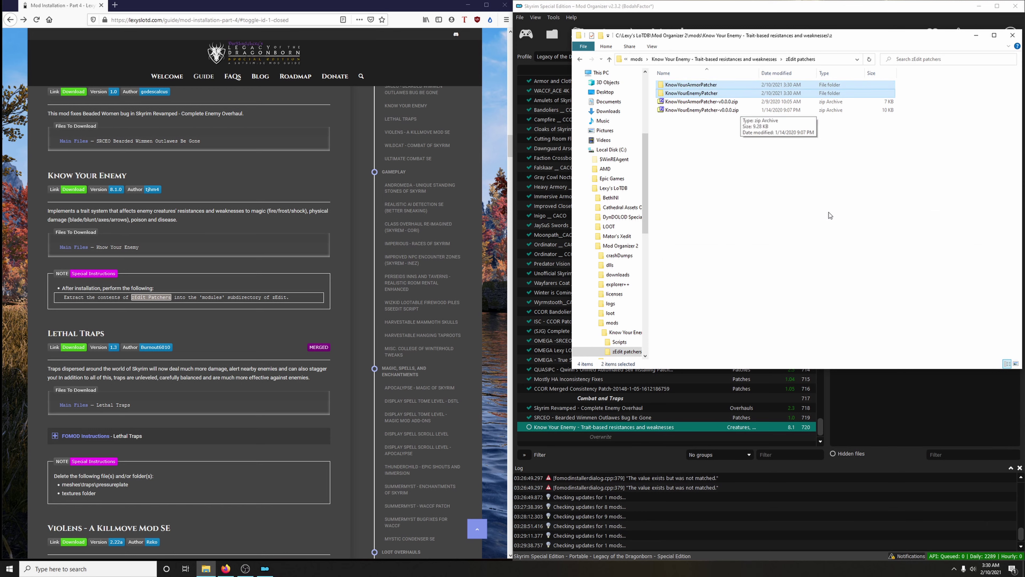
right_click(714, 96)
left_click(746, 186)
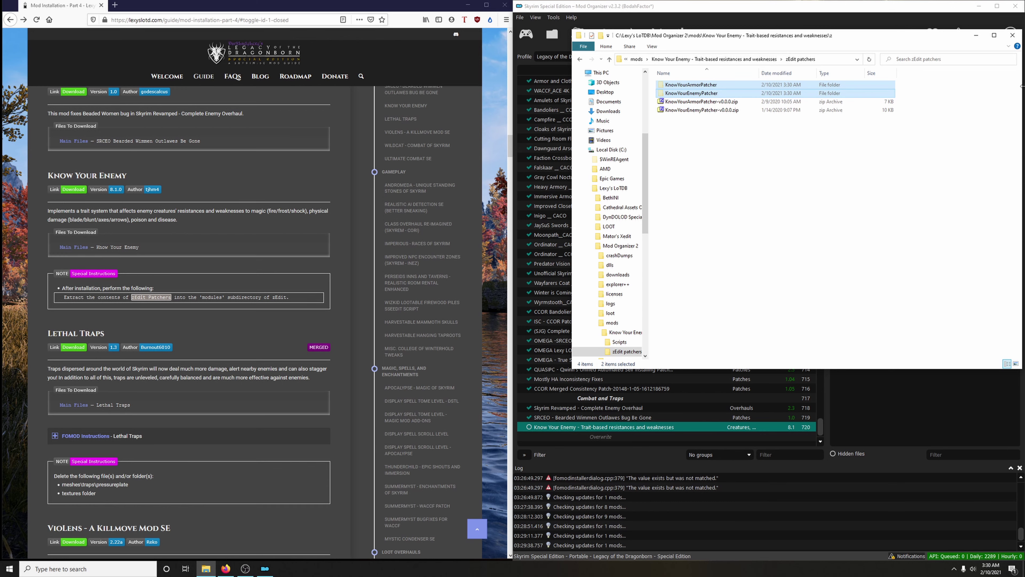
left_click(1013, 35)
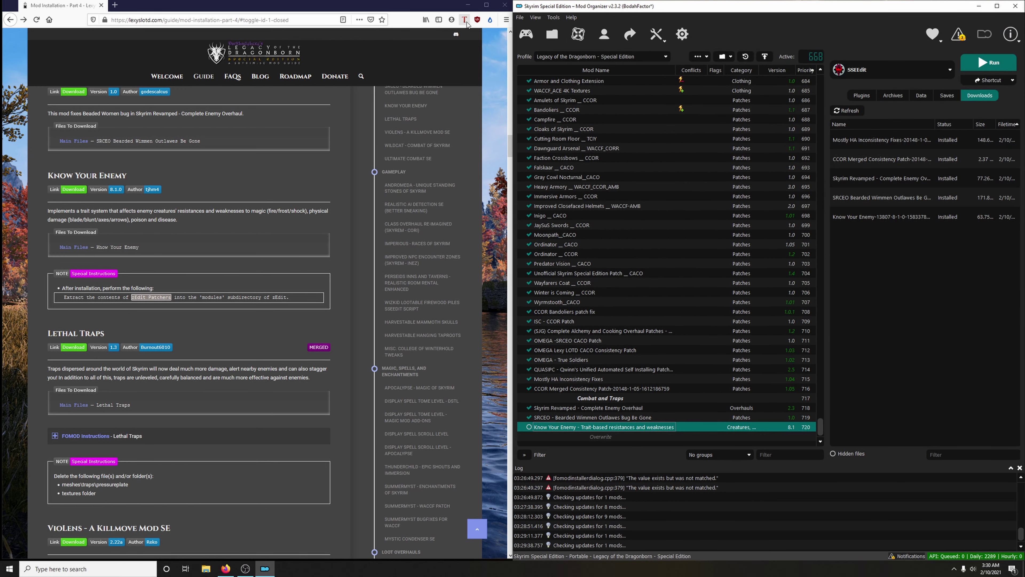
left_click(468, 5)
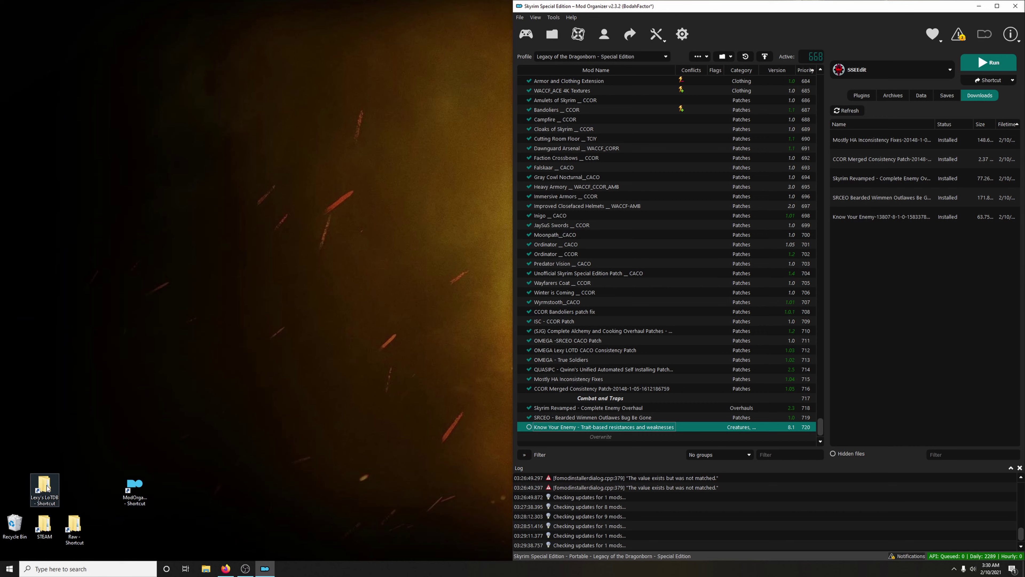
double_click(45, 488)
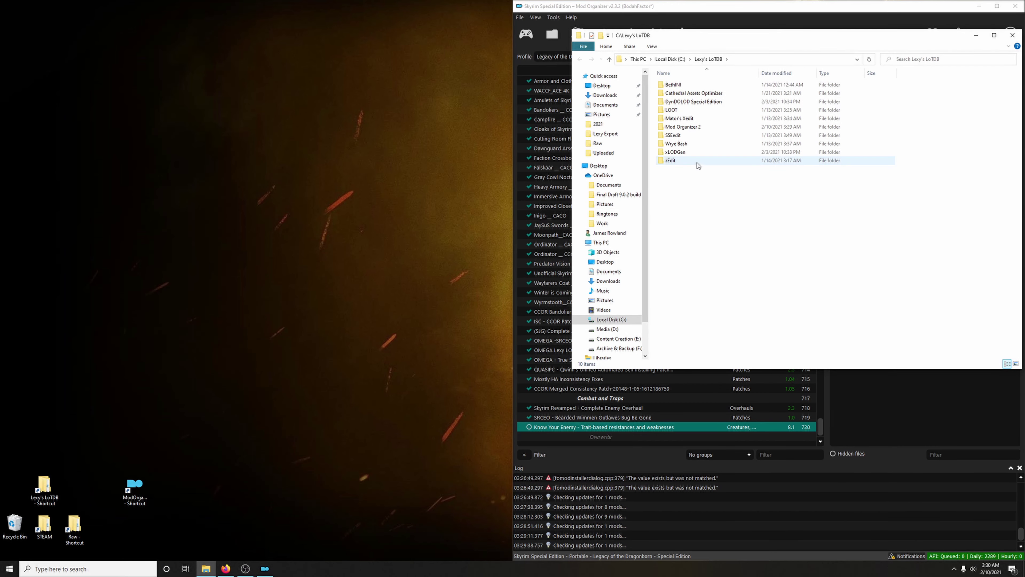
double_click(681, 164)
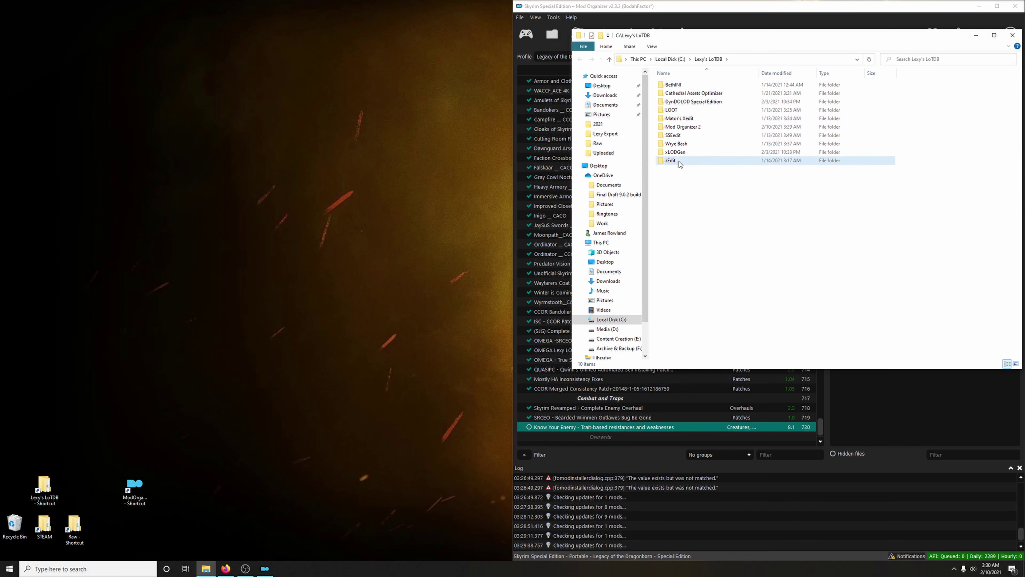
right_click(678, 119)
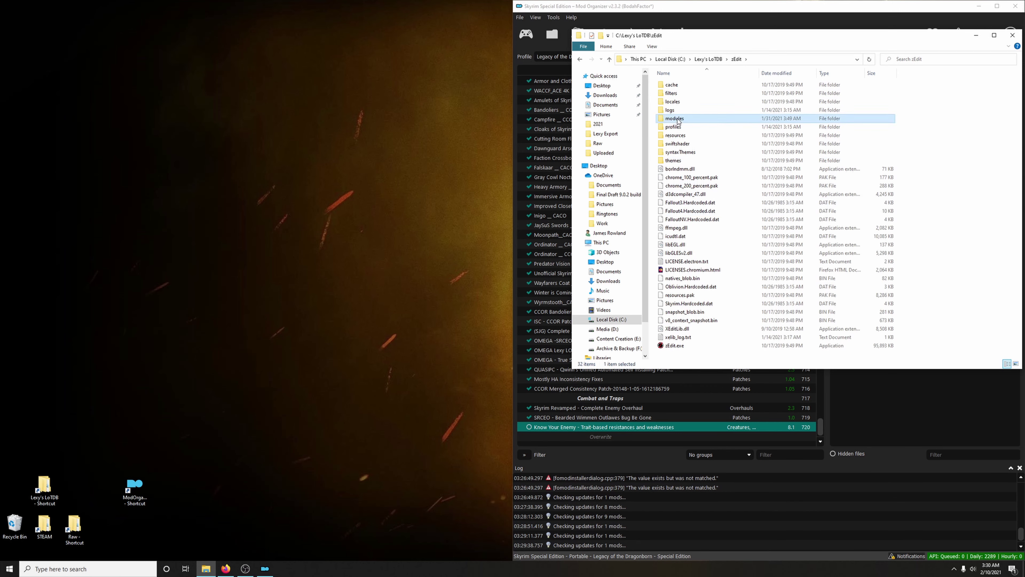
left_click(696, 265)
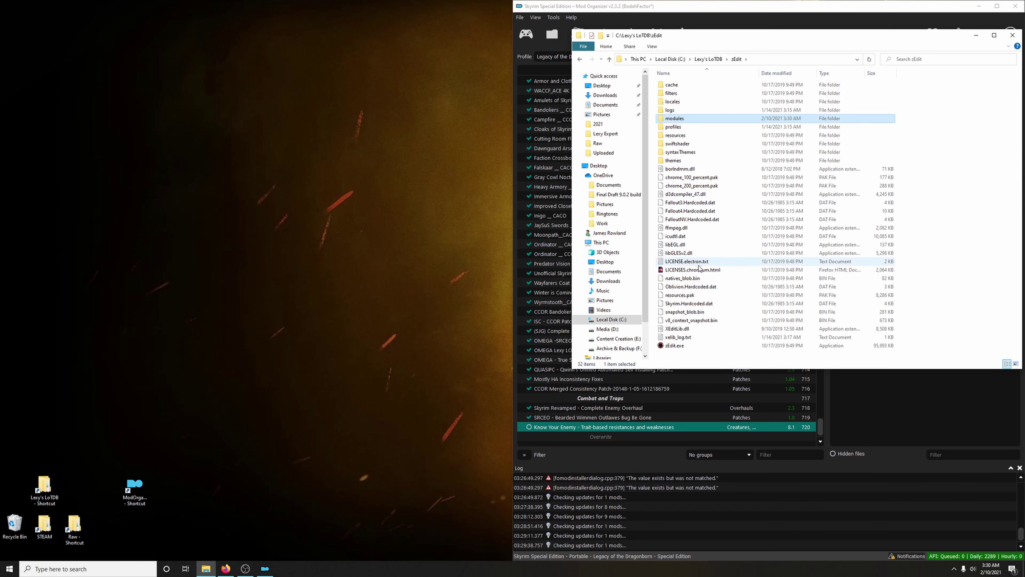
Close the zEdit folder, enable Know Your Enemy in the mod list, and return to the guide at its Lethal Traps entry
left_click(1016, 37)
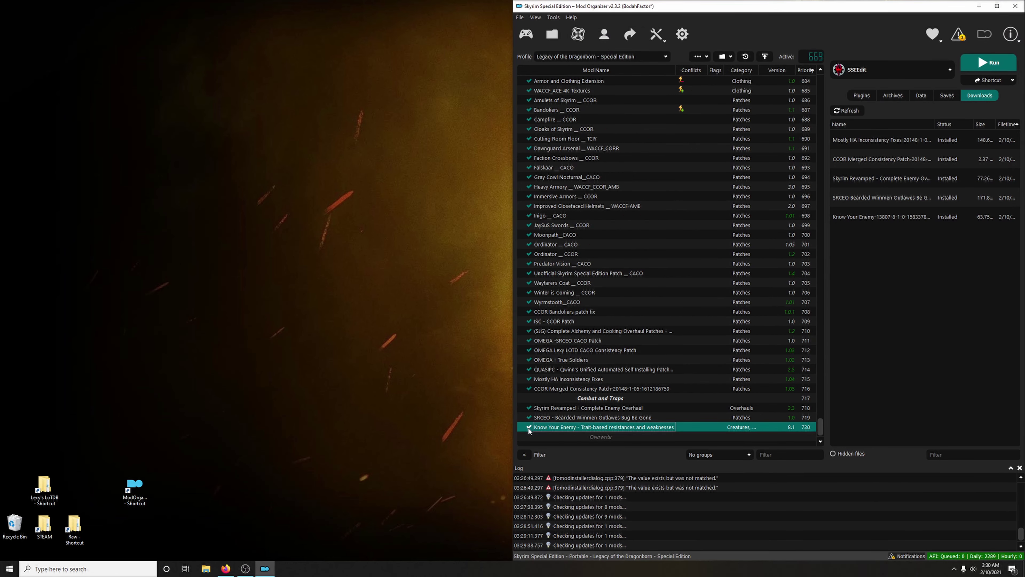
left_click(226, 568)
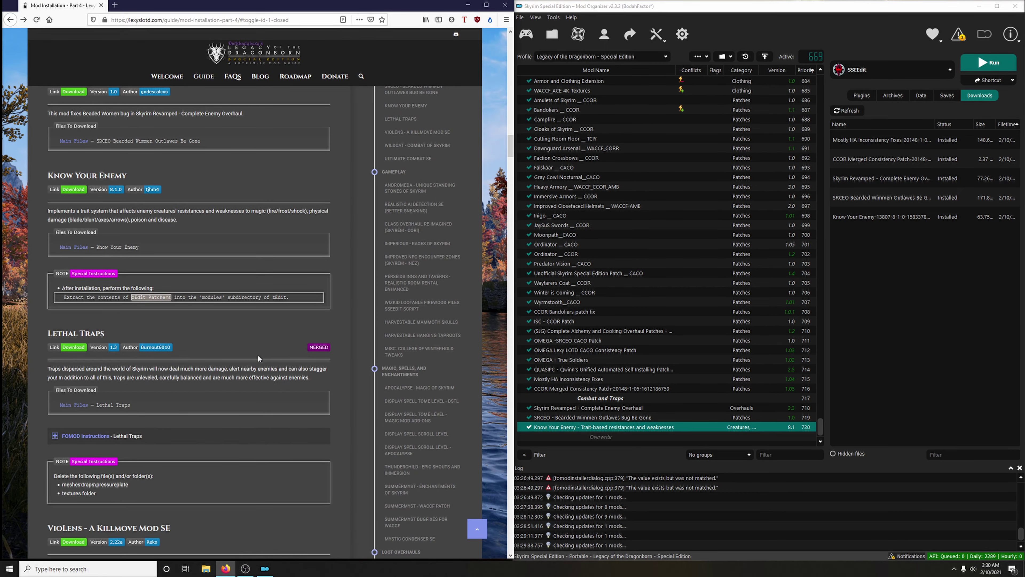
scroll(257, 355, "down", 3)
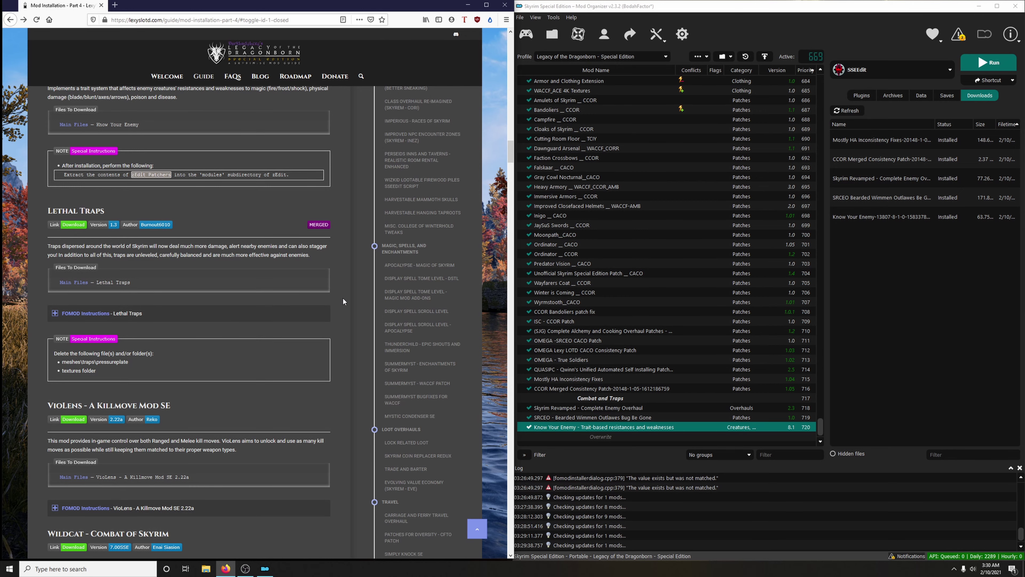
Download the Lethal Traps main file from Nexus Mods to Mod Organizer and return to the guide
left_click(72, 226)
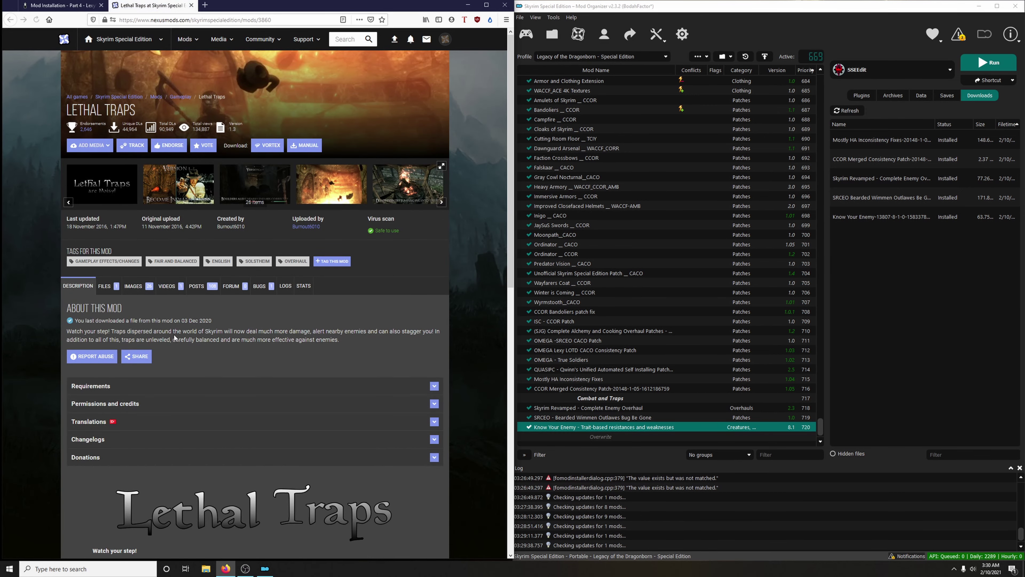
left_click(105, 286)
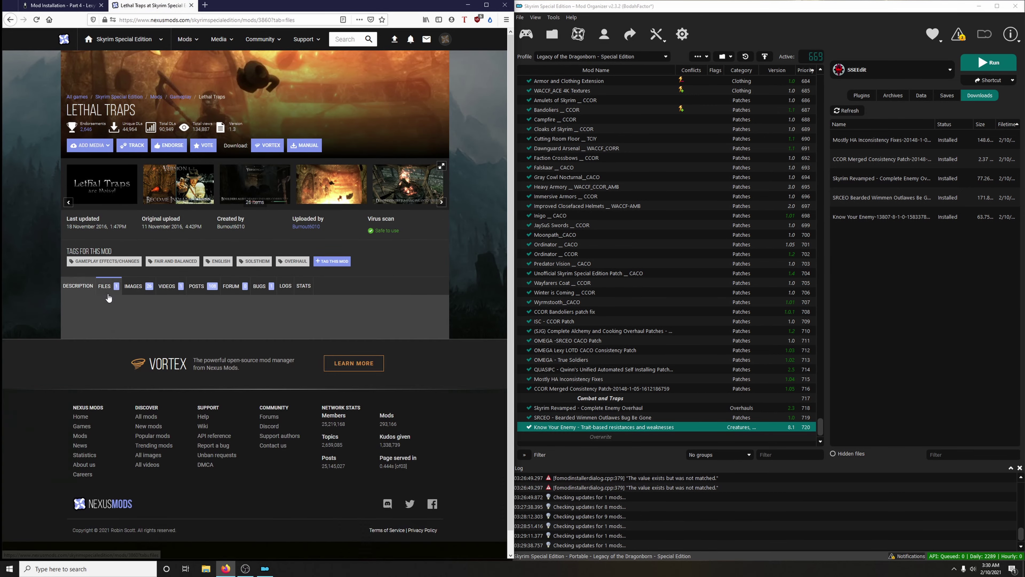
left_click(135, 388)
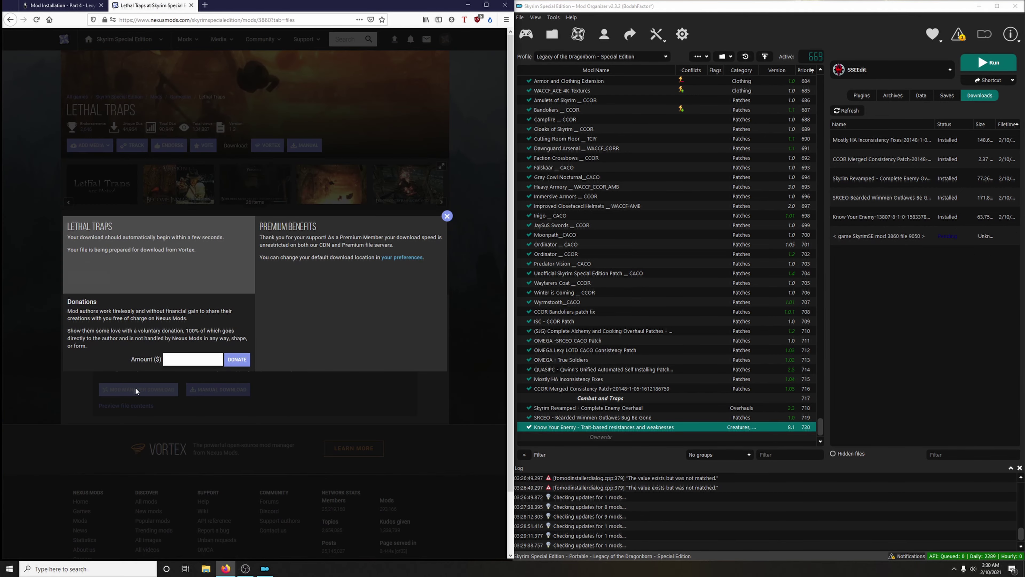
left_click(192, 5)
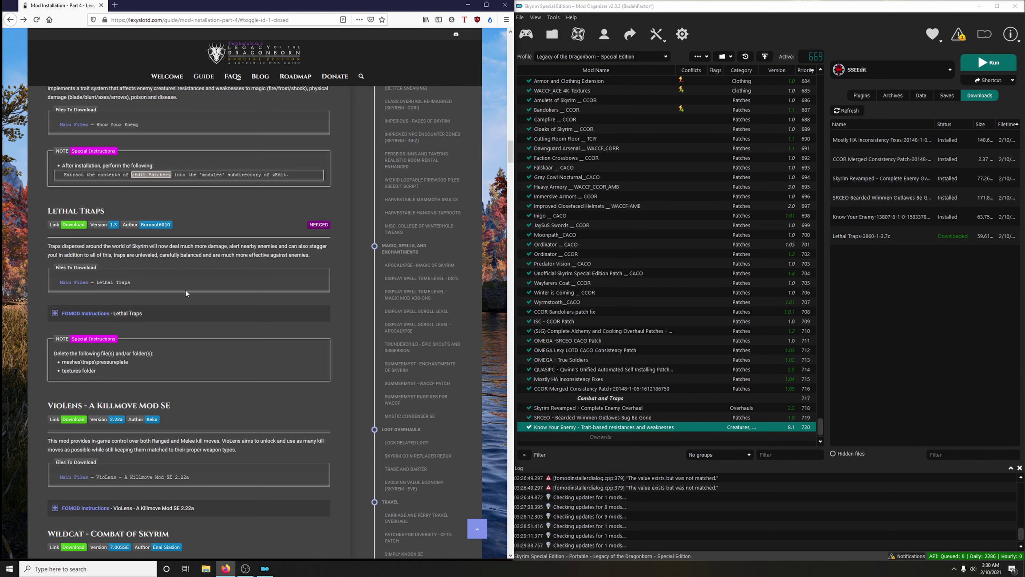
Install the downloaded Lethal Traps archive with the Lethal Traps + No Smilodon option, checking the choice against the guide's FOMOD instructions
double_click(868, 236)
left_click_drag(524, 190, 706, 168)
left_click(204, 313)
scroll(210, 311, "down", 3)
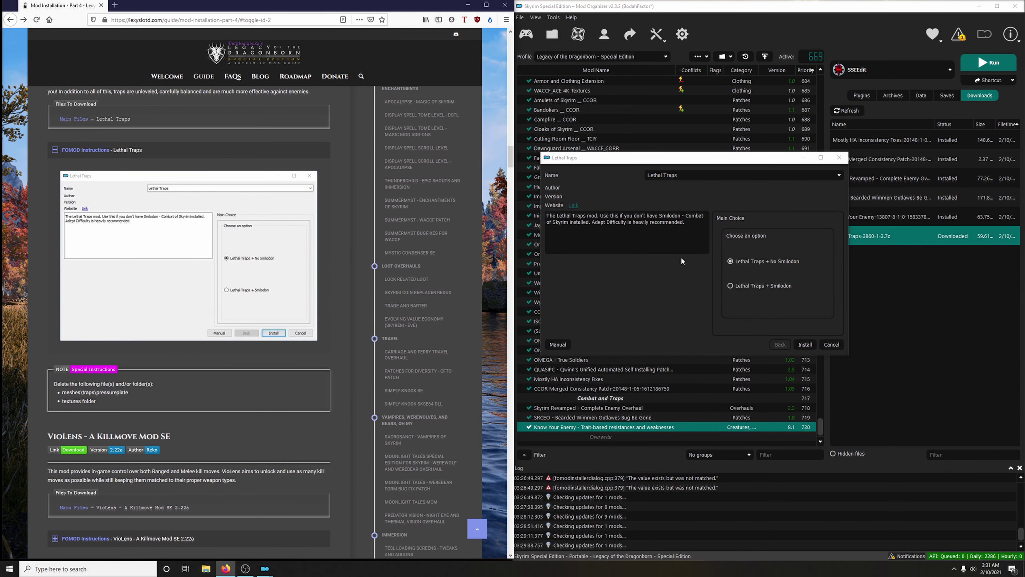
left_click(796, 346)
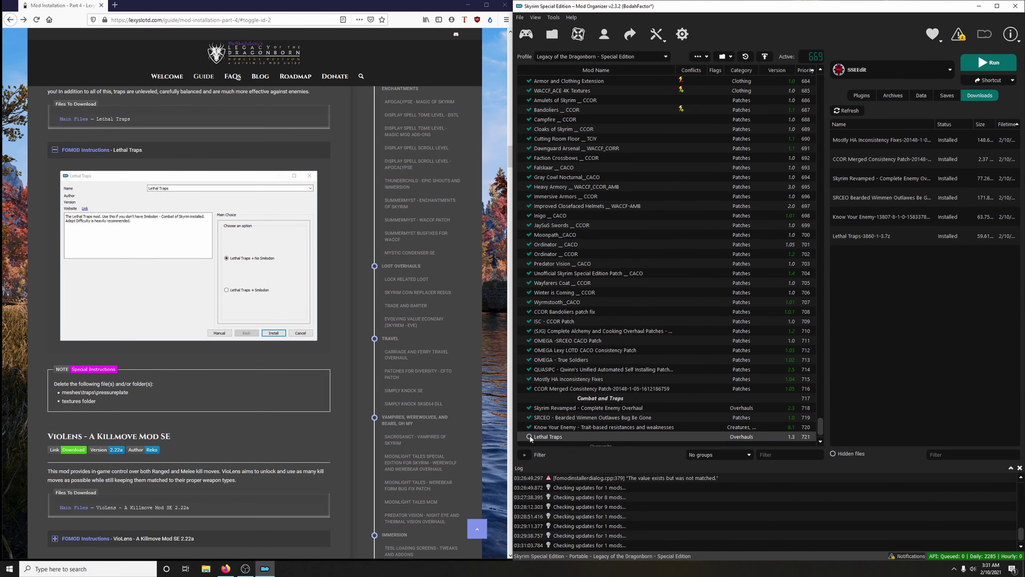
left_click(76, 153)
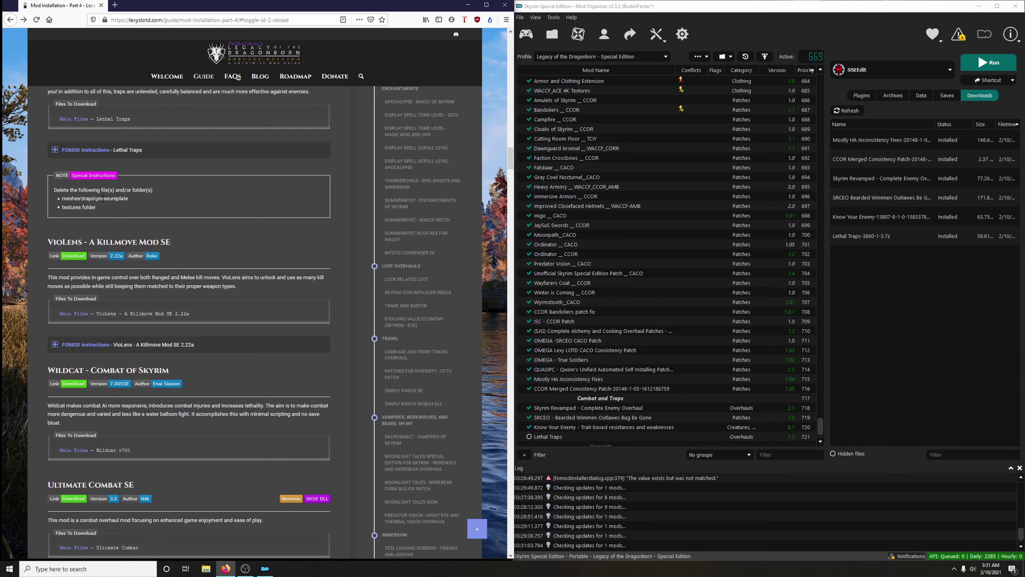
Delete the pressureplate folder from meshes\traps in the Lethal Traps mod folder
right_click(550, 437)
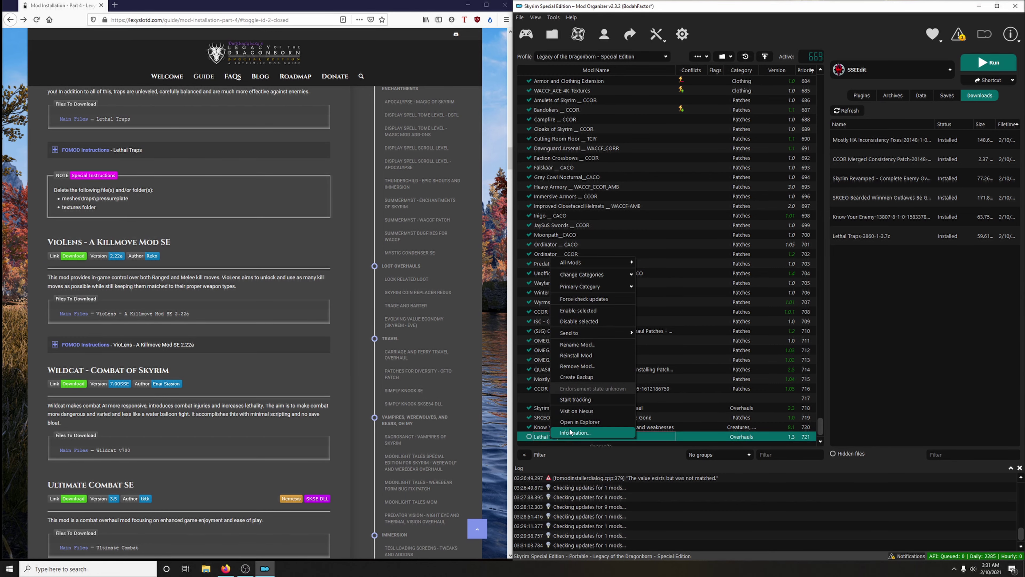
left_click(580, 421)
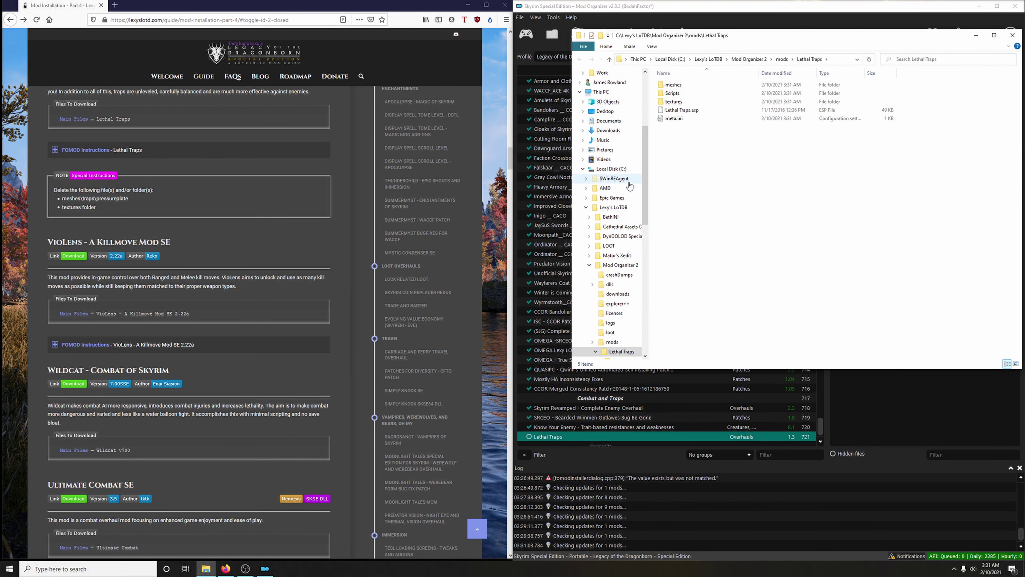
double_click(681, 86)
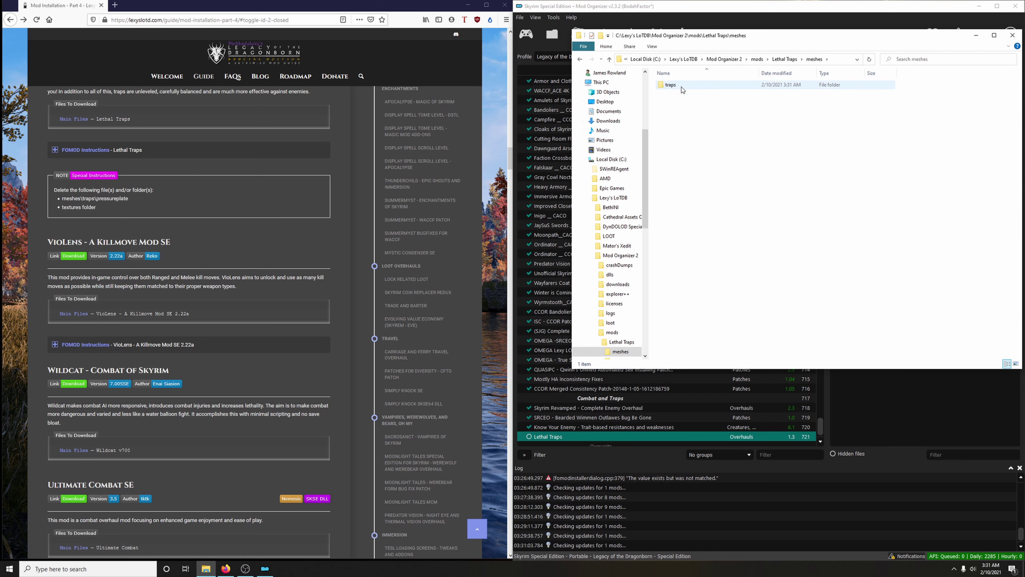
double_click(682, 86)
left_click(694, 95)
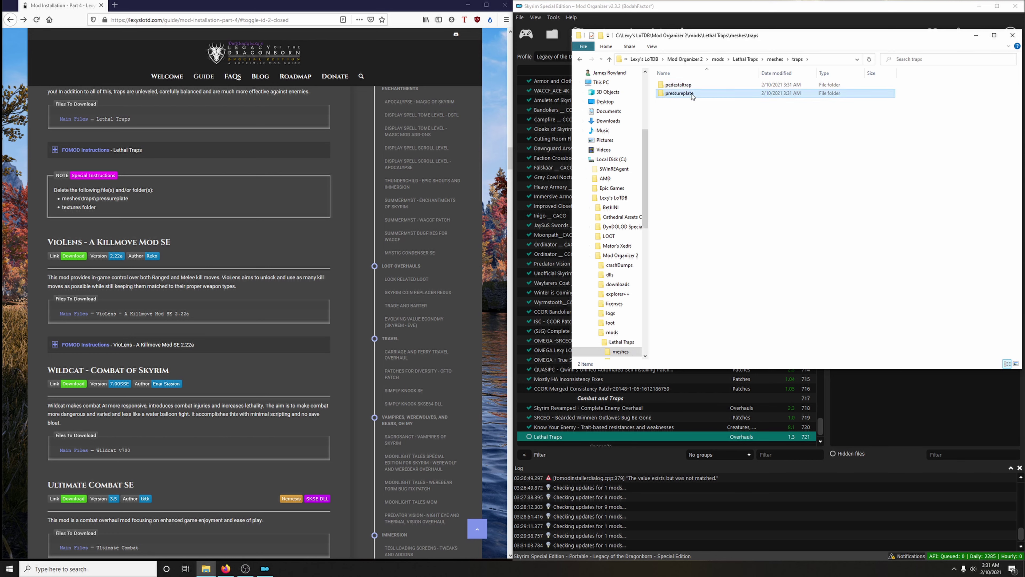
right_click(694, 100)
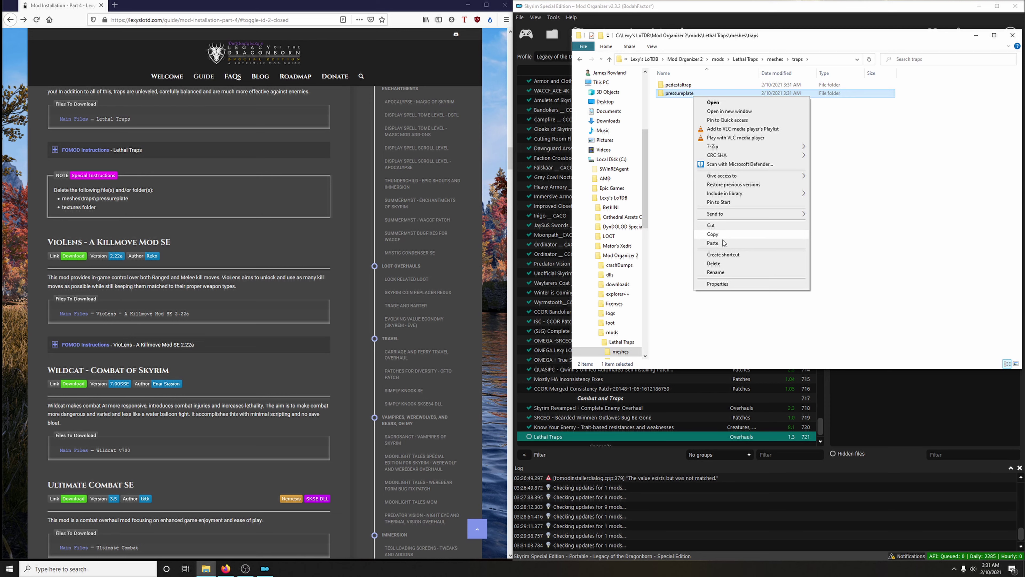
left_click(726, 267)
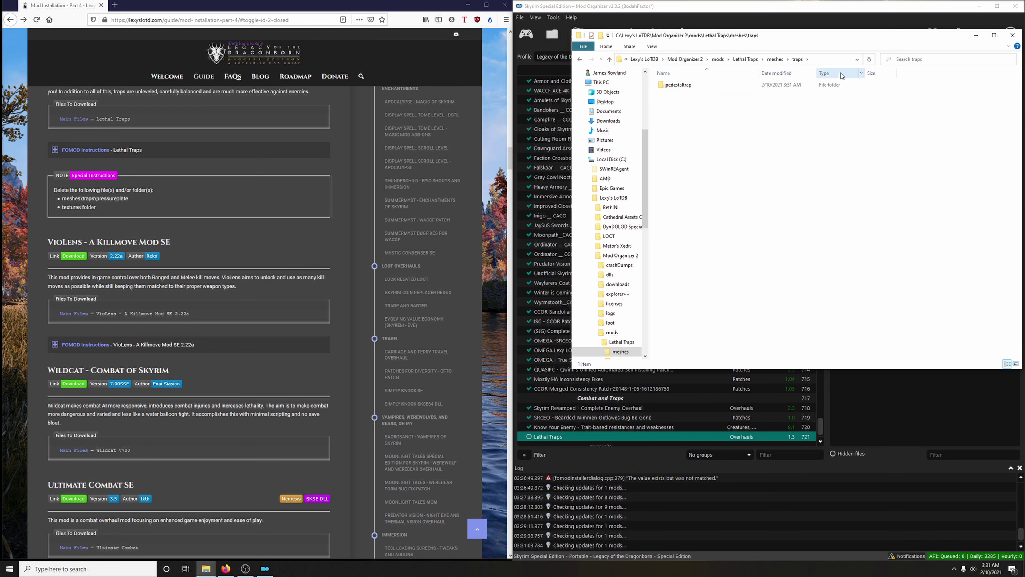
Delete the textures folder from the Lethal Traps mod folder and enable Lethal Traps in the mod list
left_click(747, 61)
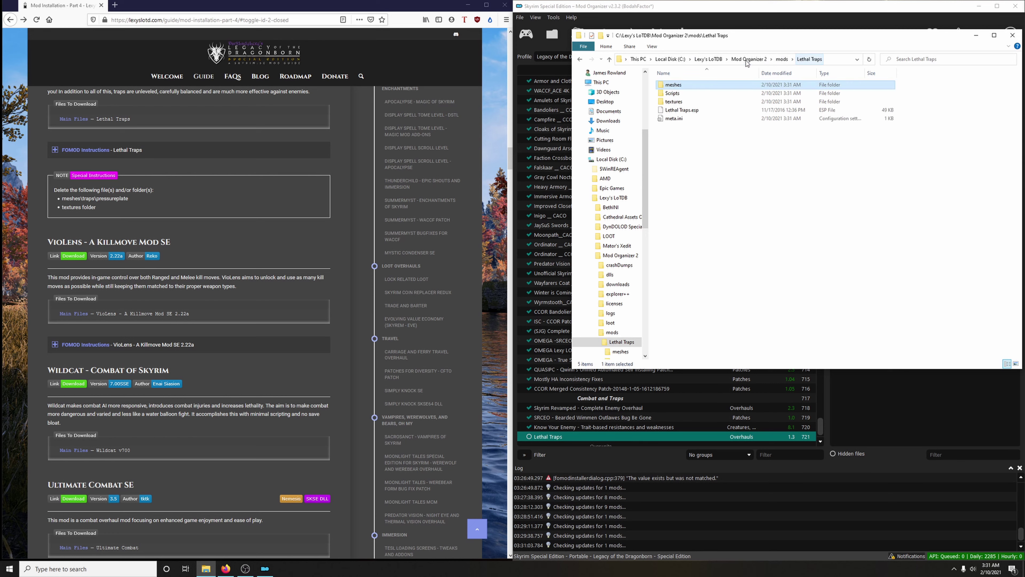
right_click(678, 103)
left_click(697, 268)
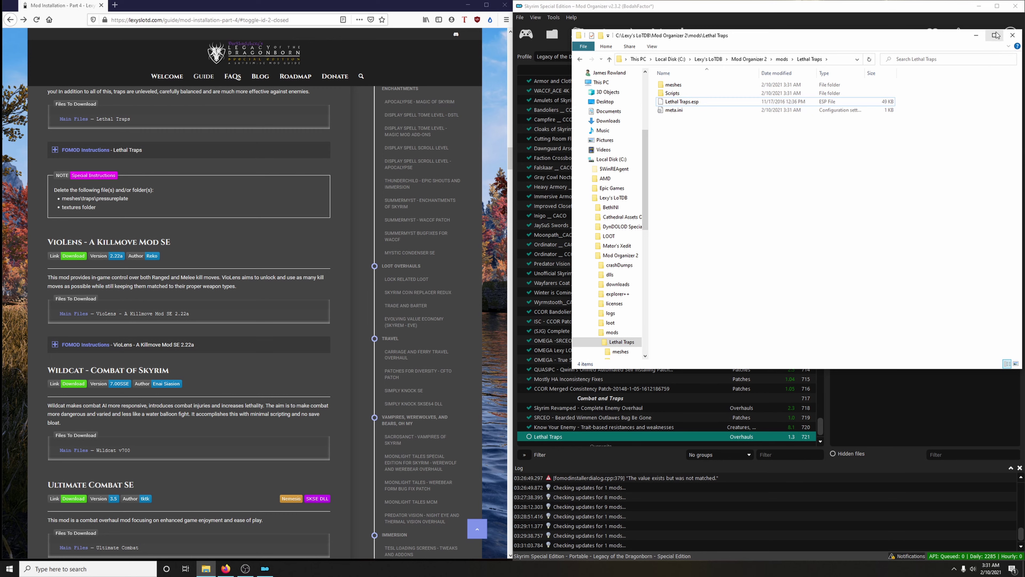
left_click(1011, 35)
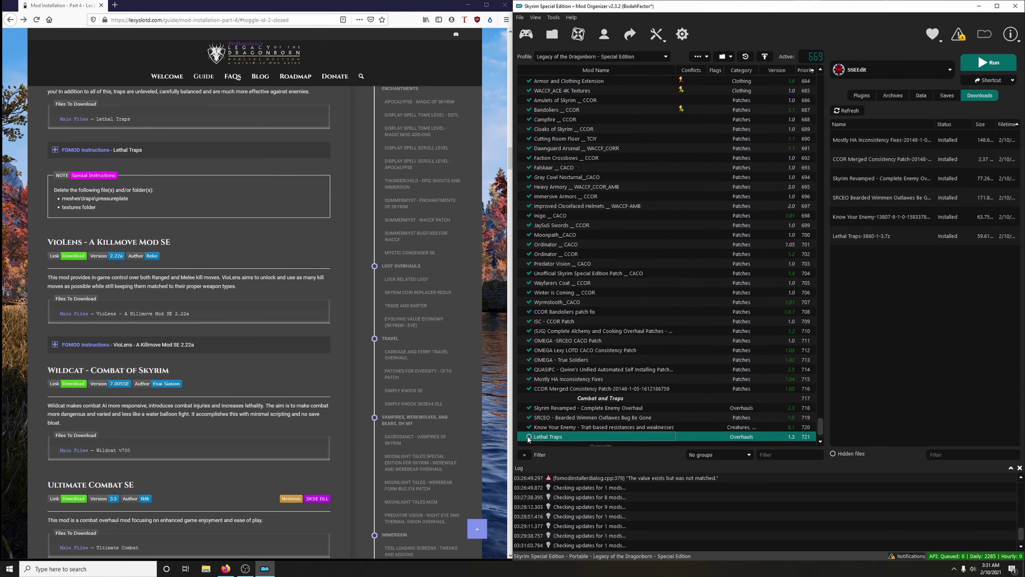
scroll(561, 438, "down", 1)
Download the ViOLens - A Killmove Mod SE 2.22a main file to Mod Organizer from the guide's linked Nexus page
scroll(257, 286, "down", 2)
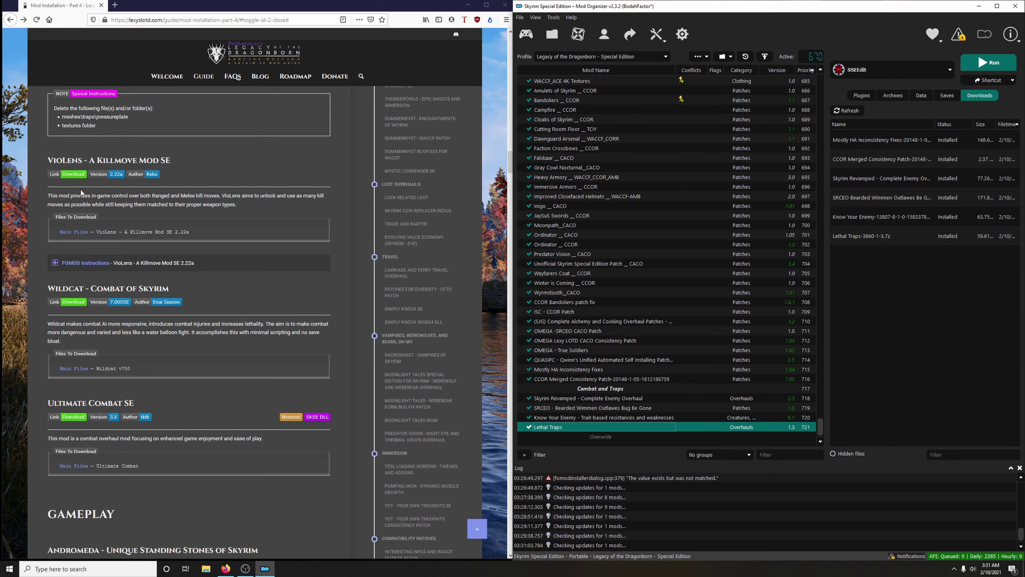
left_click(74, 174)
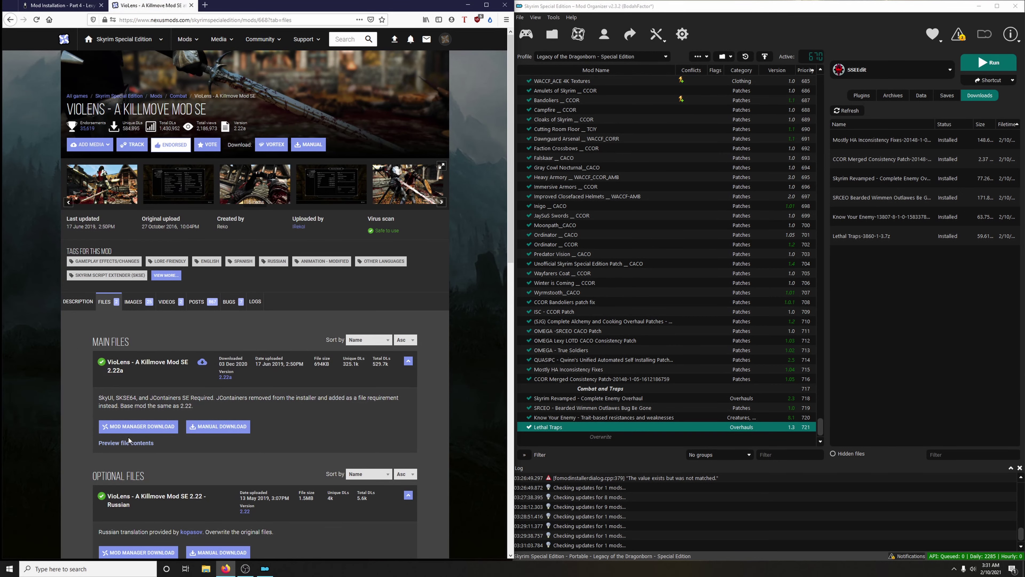
left_click(139, 428)
left_click(89, 249)
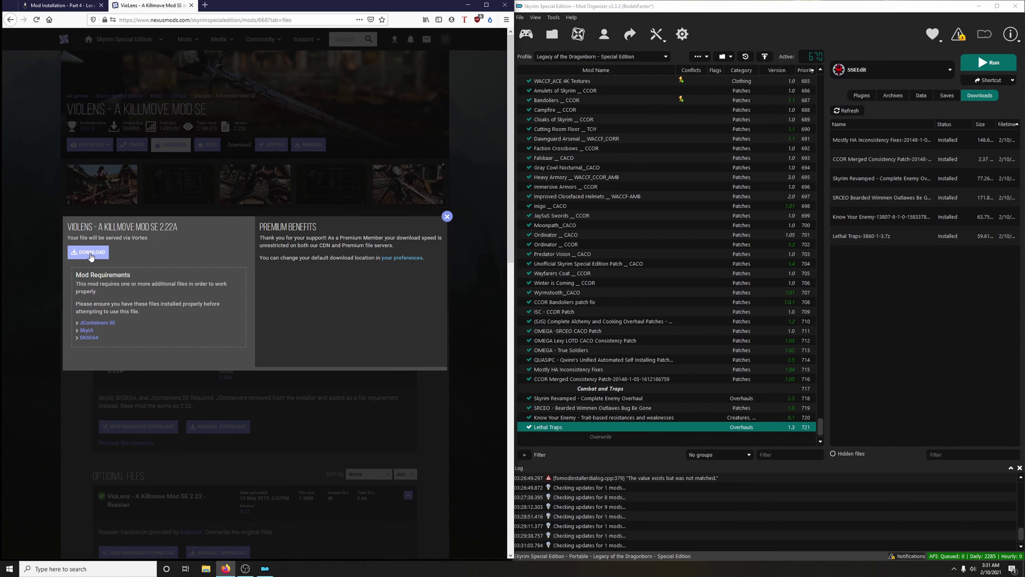
left_click(191, 4)
Install ViOLens - A Killmove Mod SE with Loose core files and no premade profiles, and enable it in the mod list
left_click(166, 263)
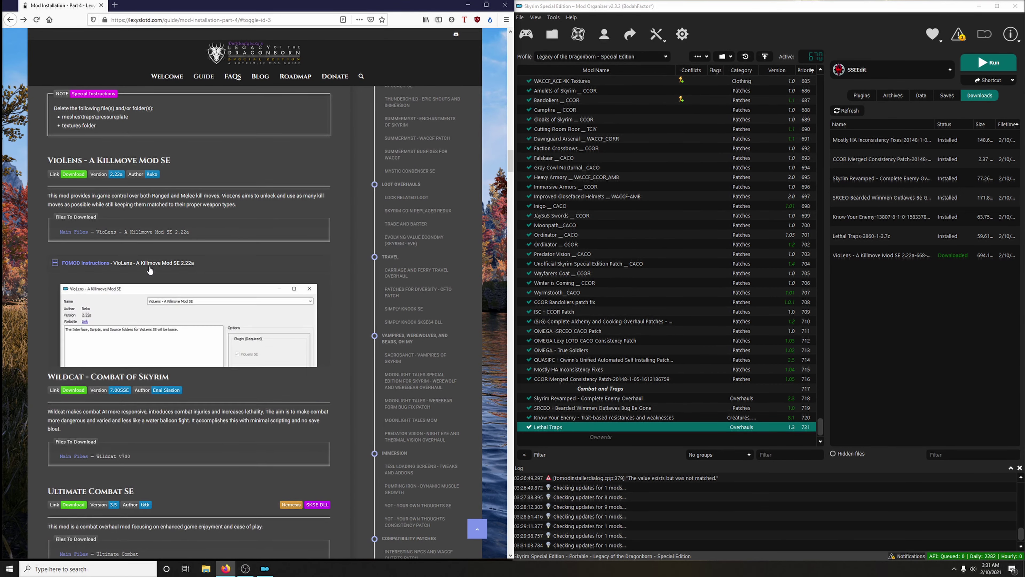
double_click(871, 255)
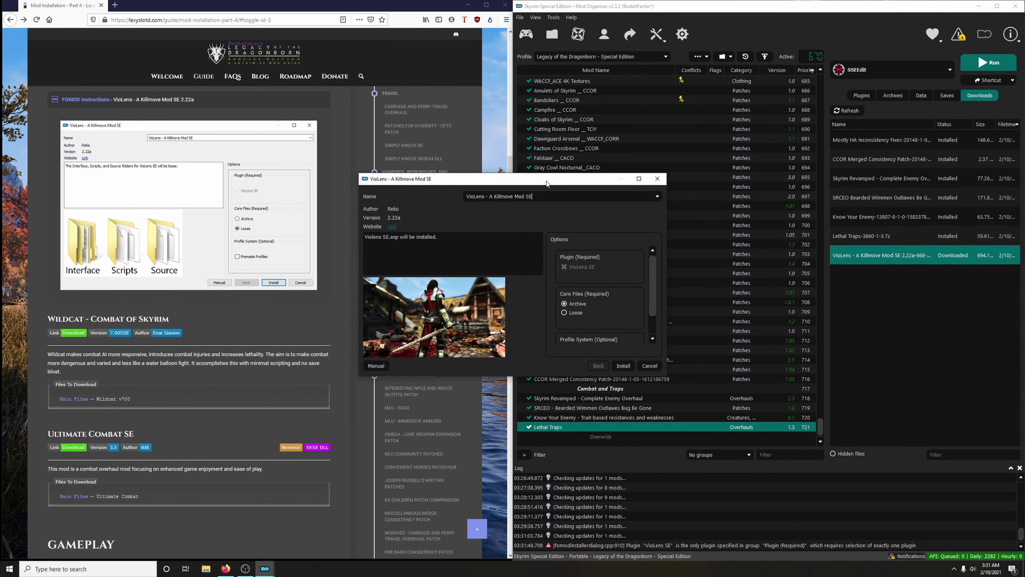
left_click_drag(545, 179, 740, 102)
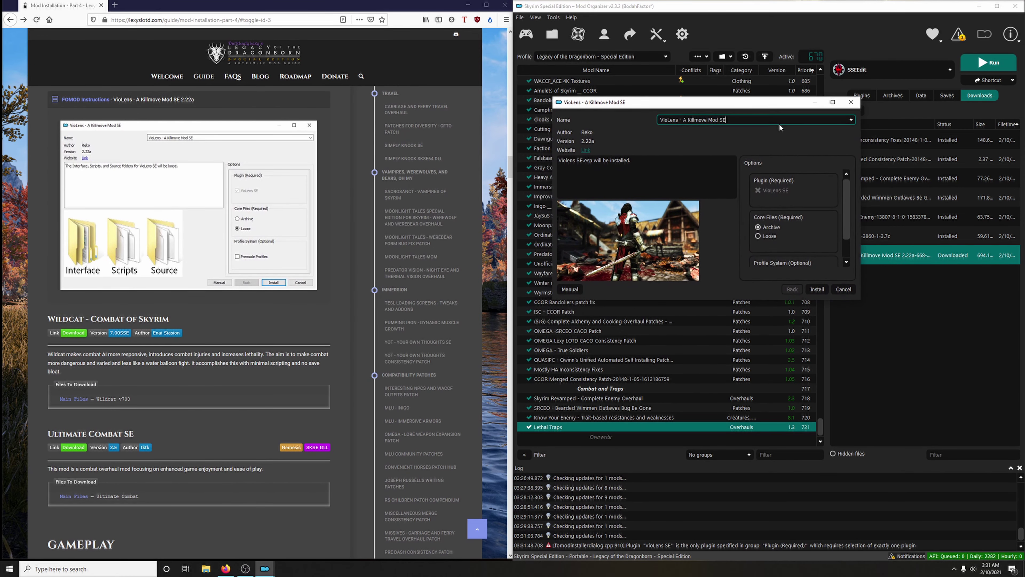
left_click(767, 237)
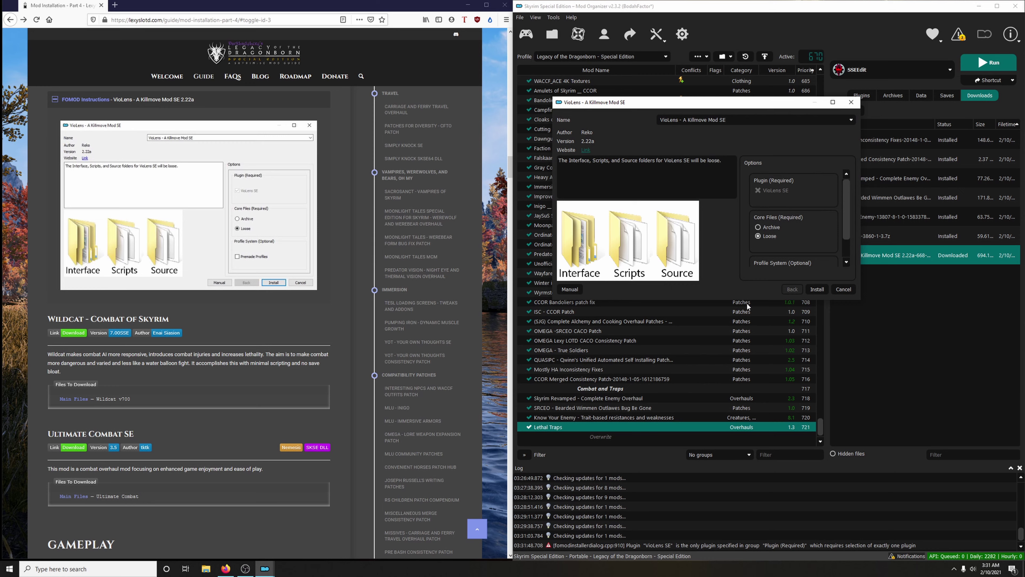
left_click_drag(747, 301, 744, 382)
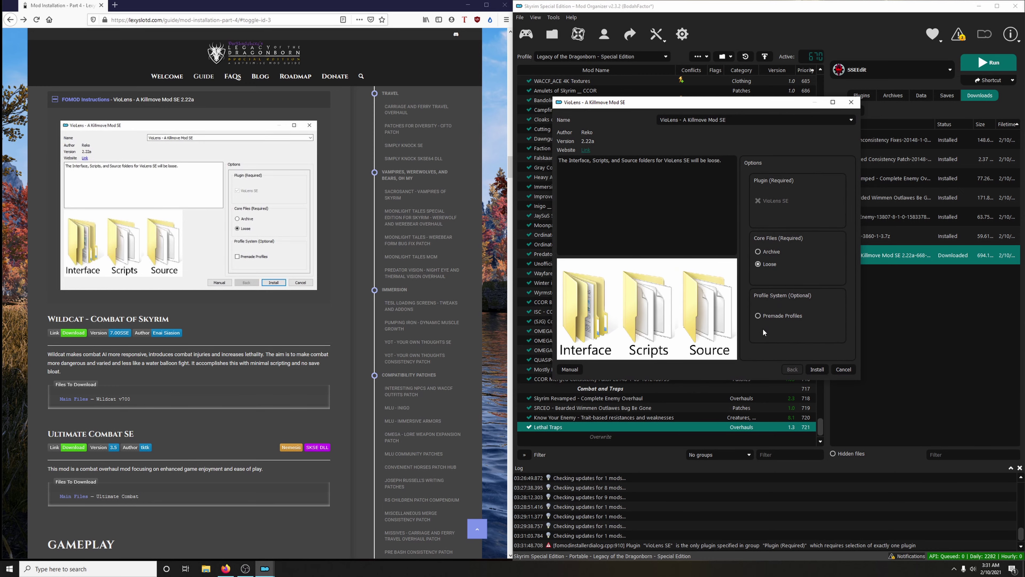
left_click(816, 369)
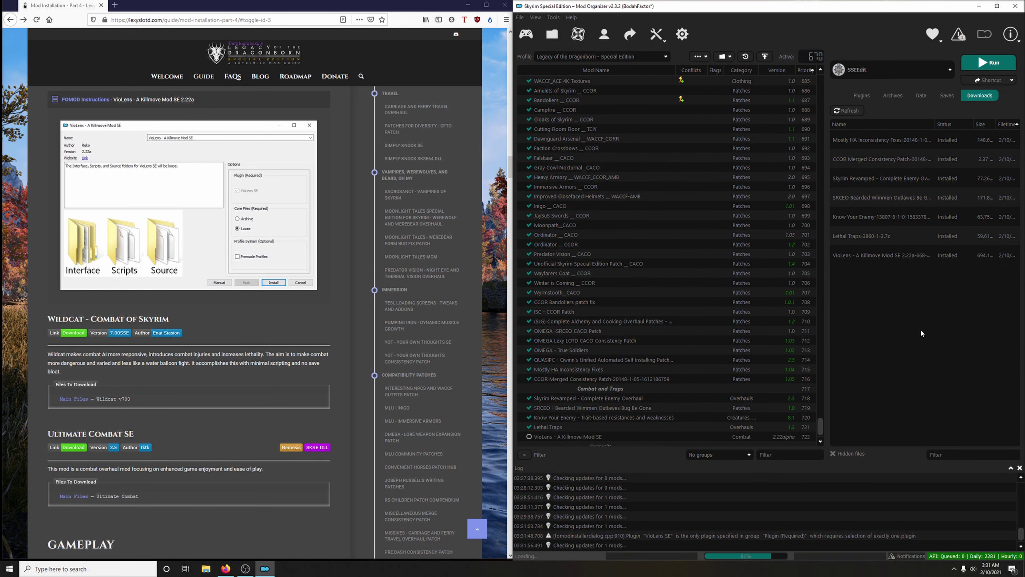
left_click(529, 436)
left_click(259, 99)
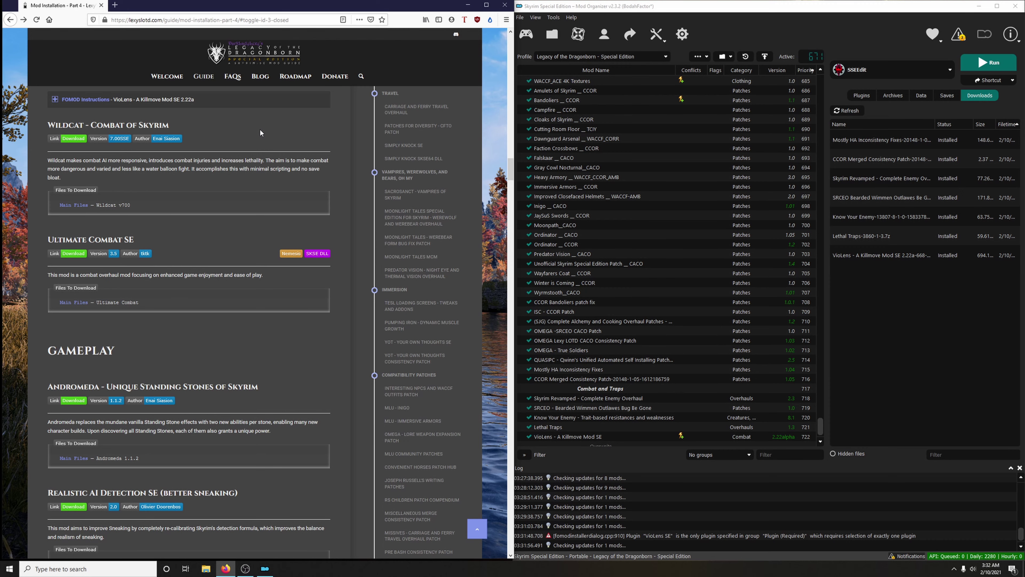
Download the Wildcat v700 main file to Mod Organizer from the guide's Wildcat - Combat of Skyrim entry
left_click(78, 140)
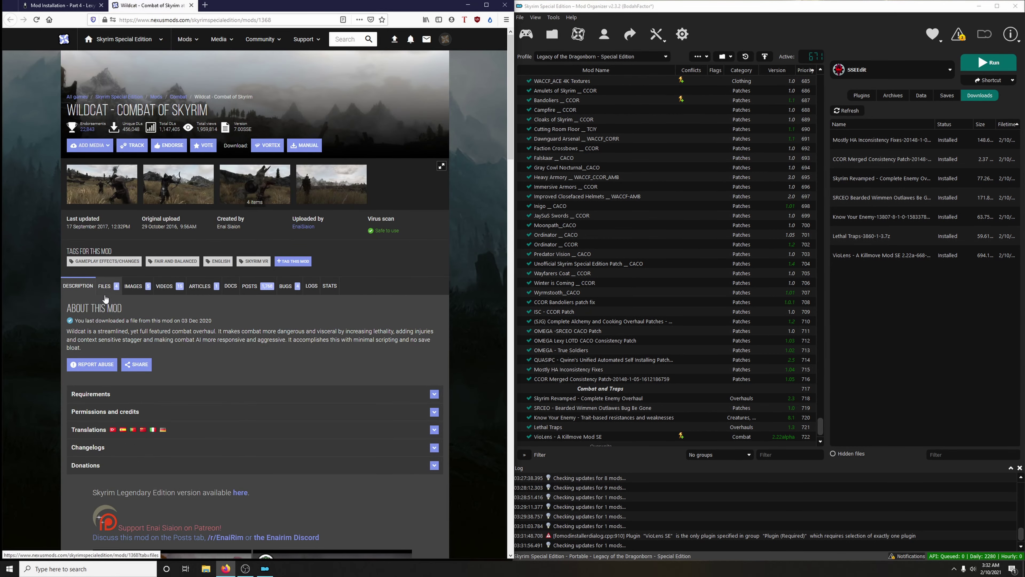
left_click(105, 296)
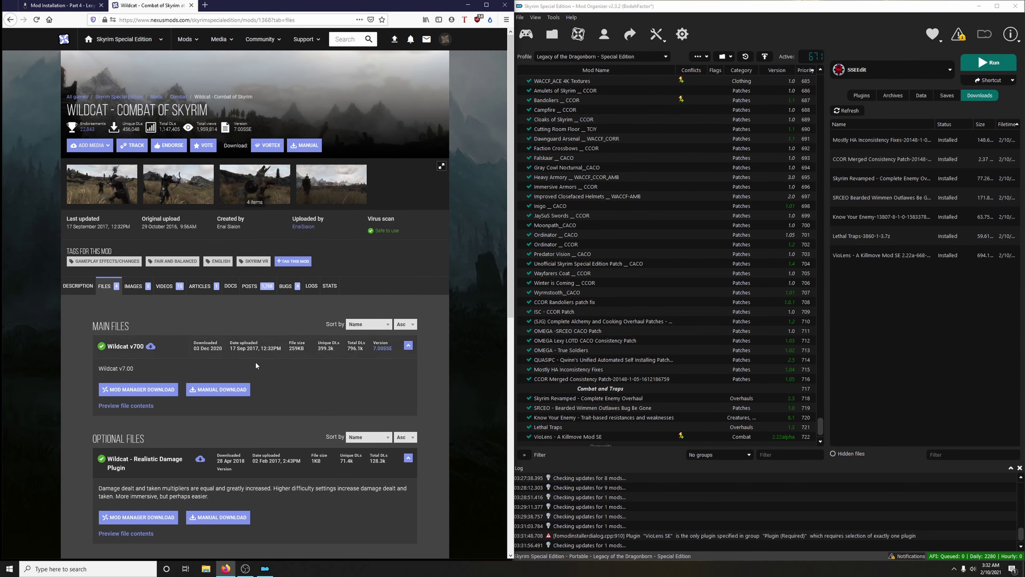
scroll(258, 359, "down", 2)
left_click(160, 315)
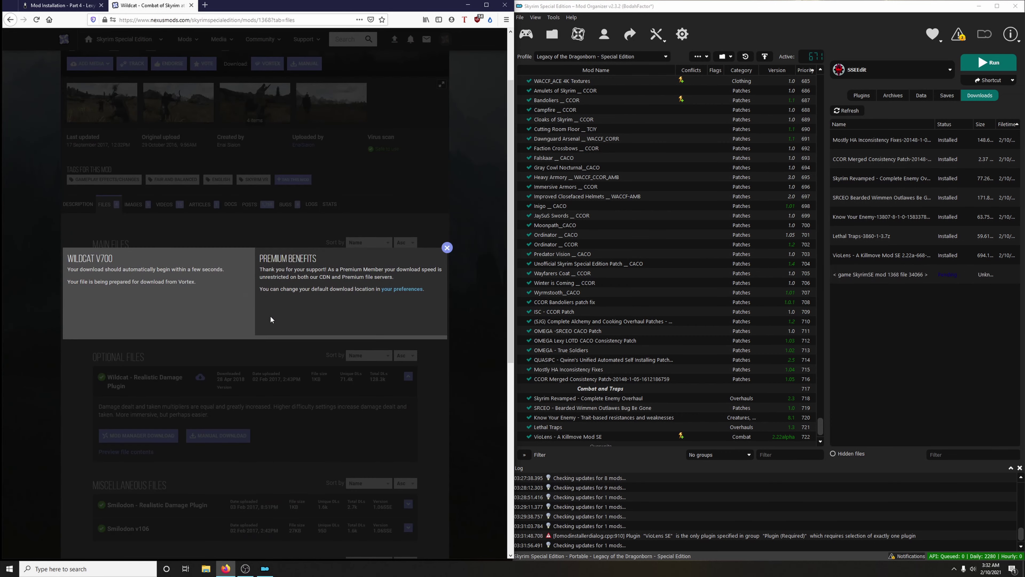
left_click(191, 5)
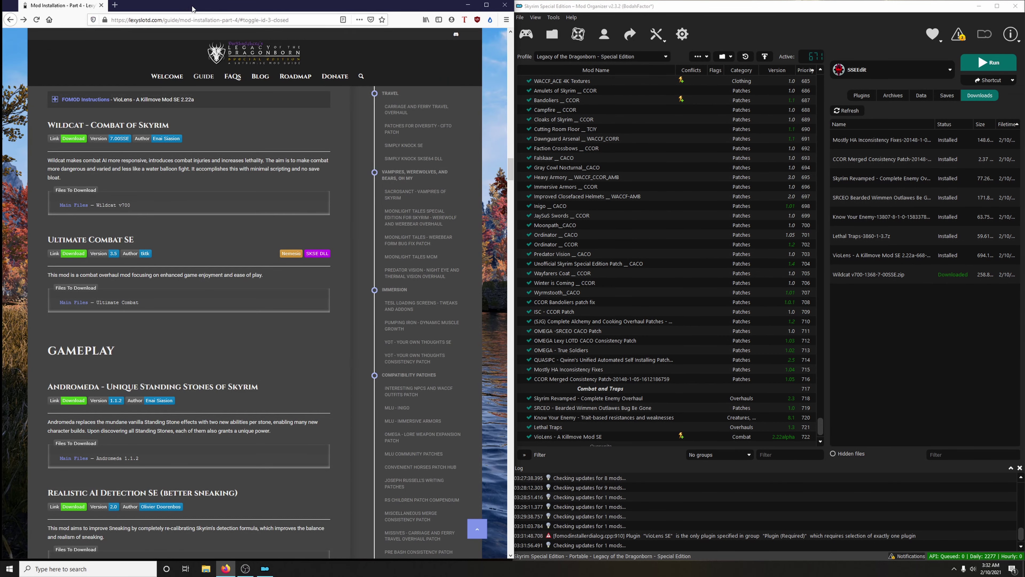
Install Wildcat - Combat of Skyrim without unpacking its BSA, and enable it in the mod list
double_click(870, 279)
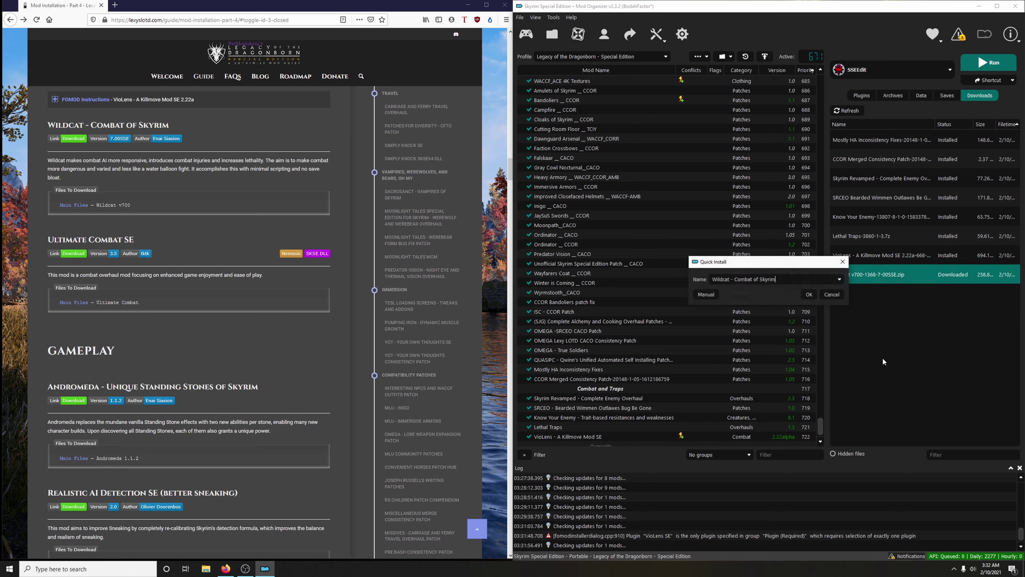
left_click(810, 294)
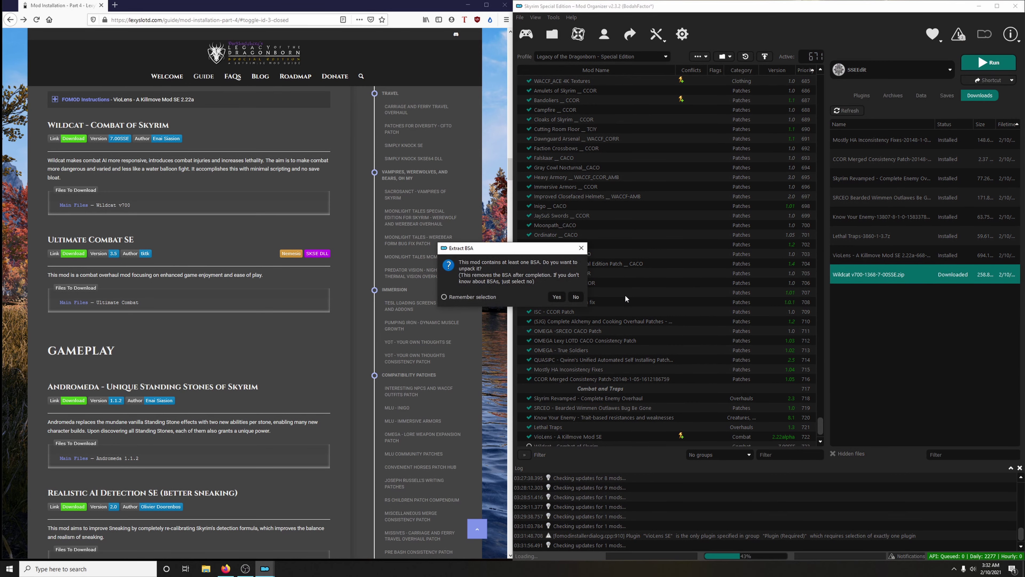
left_click(576, 297)
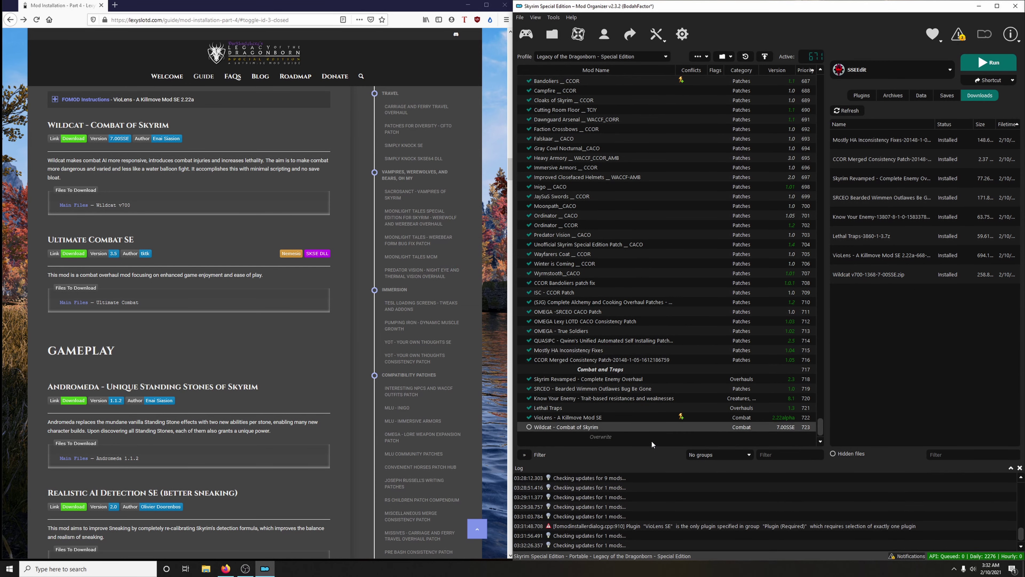
left_click(530, 427)
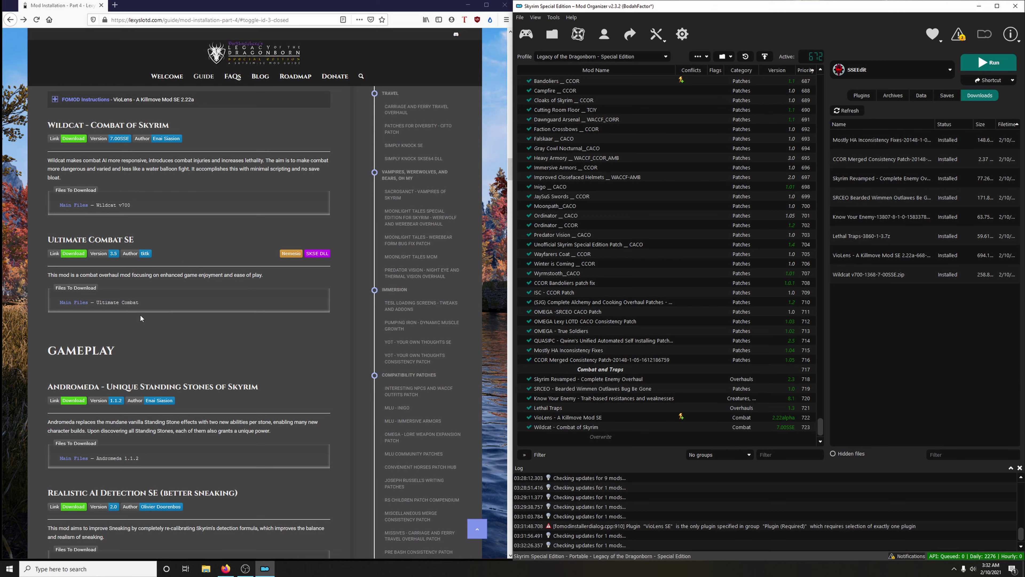
Download the Ultimate Combat SE 3.5 main file to Mod Organizer from the guide's Ultimate Combat SE entry
left_click(74, 254)
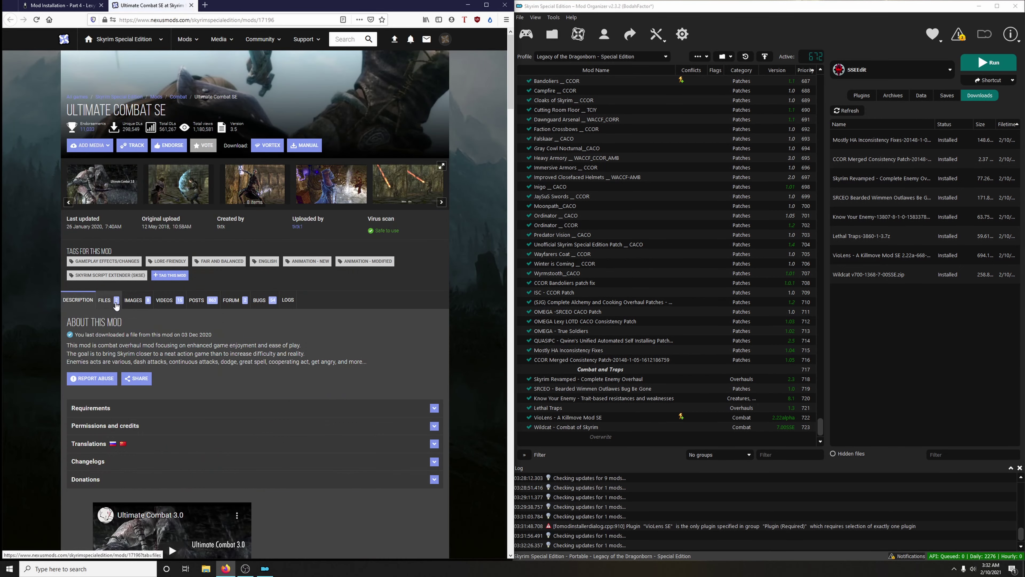
left_click(116, 306)
scroll(169, 296, "down", 3)
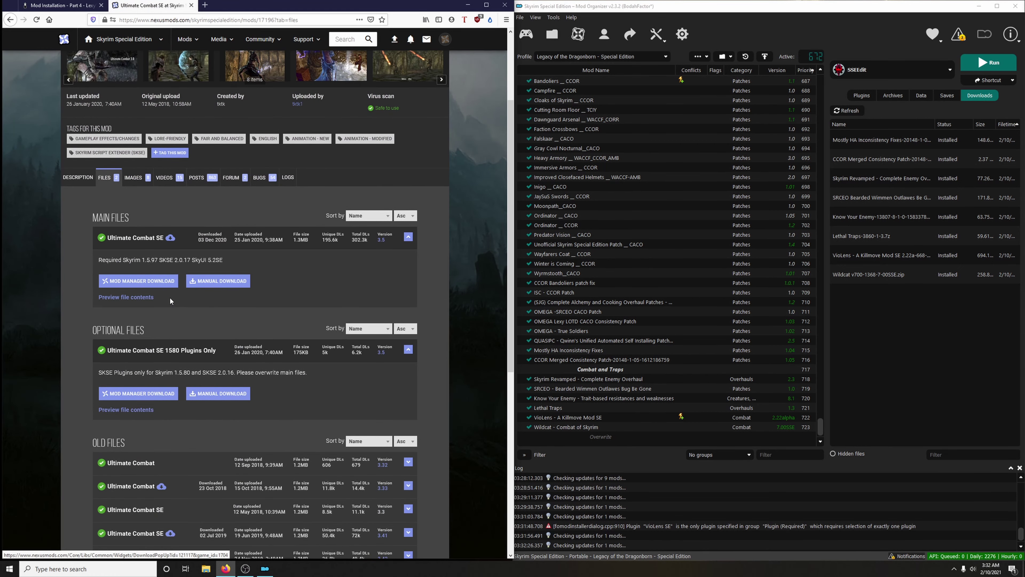
left_click(153, 282)
left_click(192, 6)
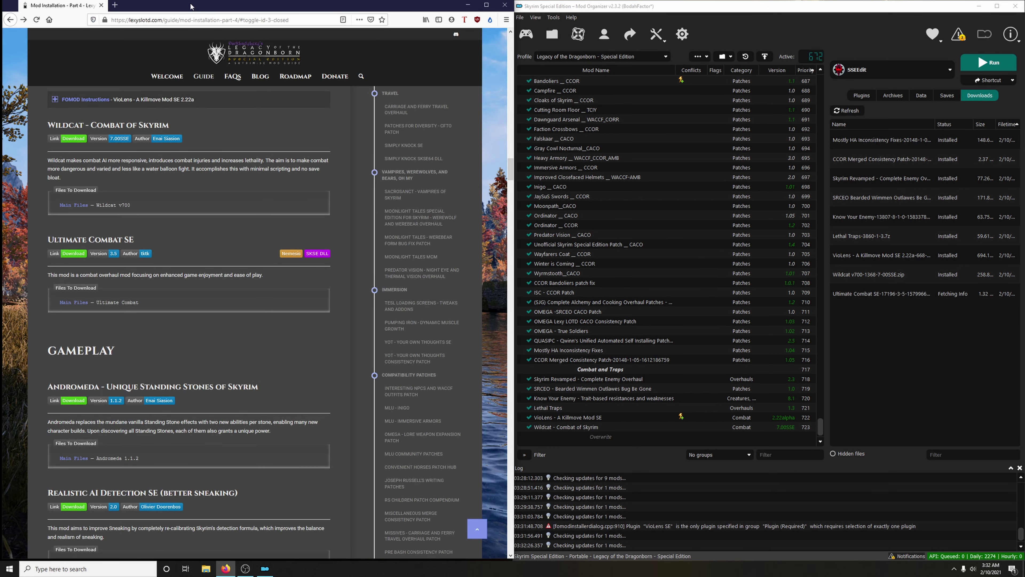
Install the downloaded Ultimate Combat SE archive under the name Ultimate Combat SE, and enable it in the mod list
double_click(862, 291)
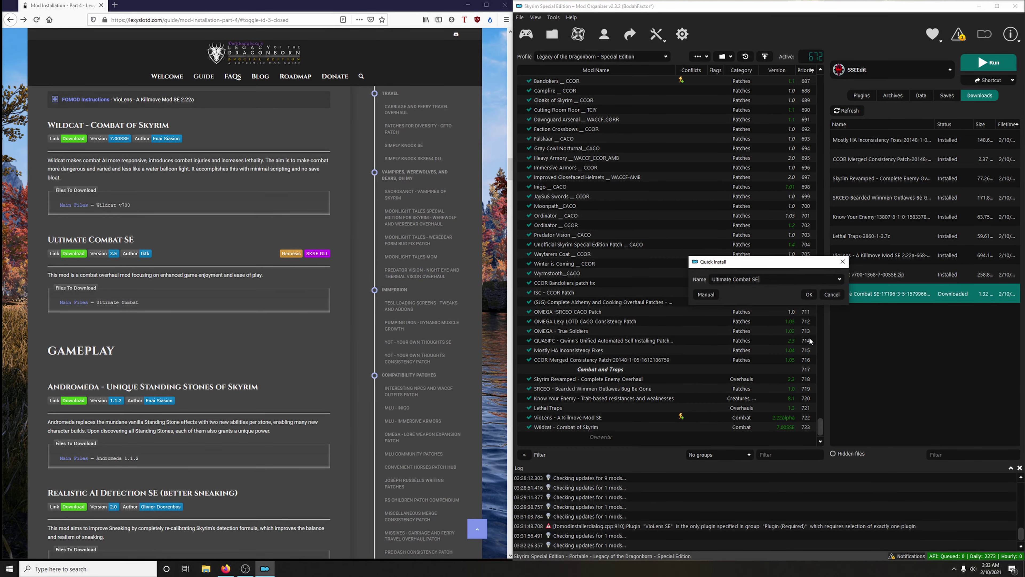
left_click(809, 294)
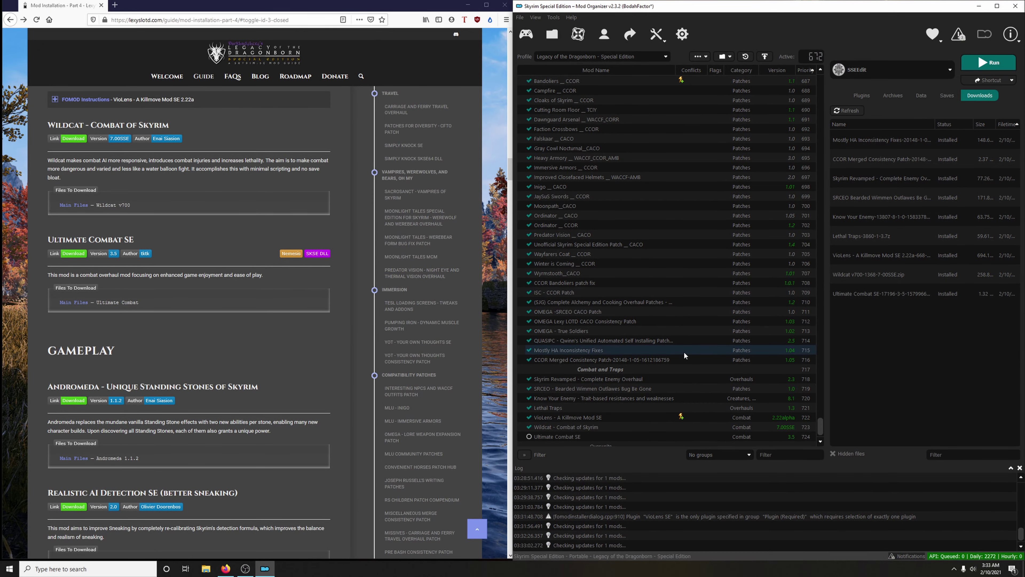
scroll(678, 354, "down", 1)
left_click(528, 427)
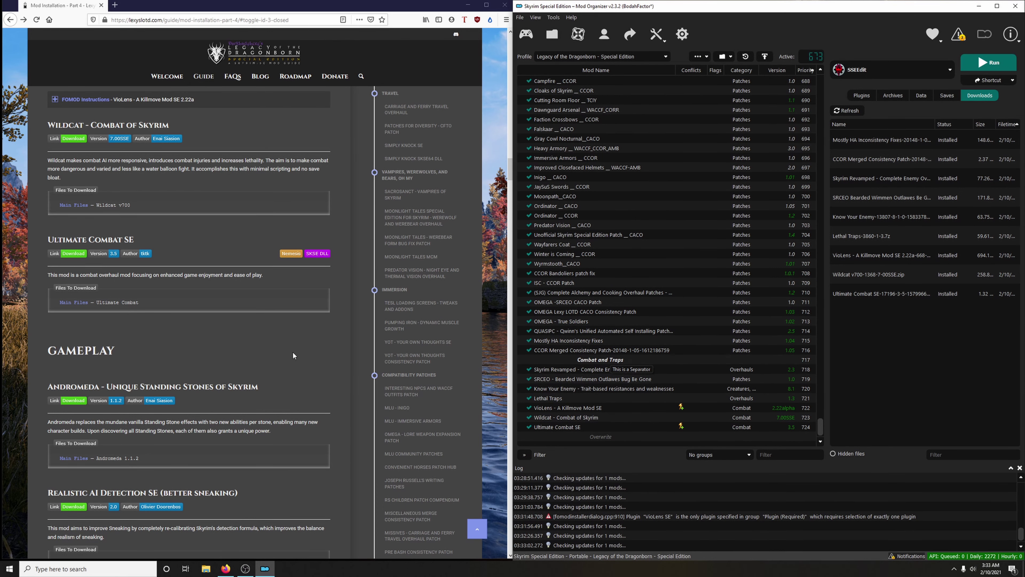
scroll(239, 341, "down", 5)
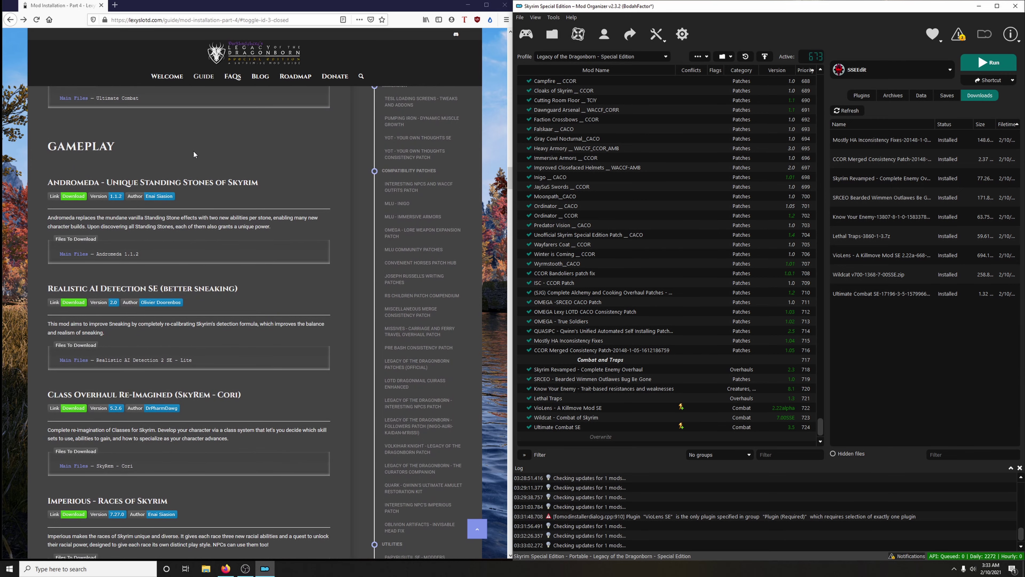
mouse_move(205, 86)
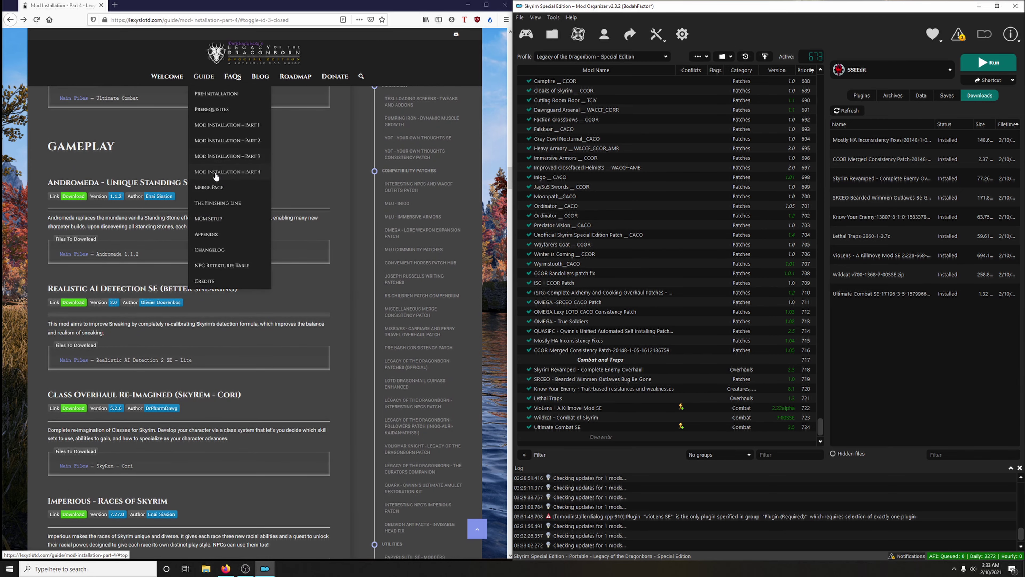